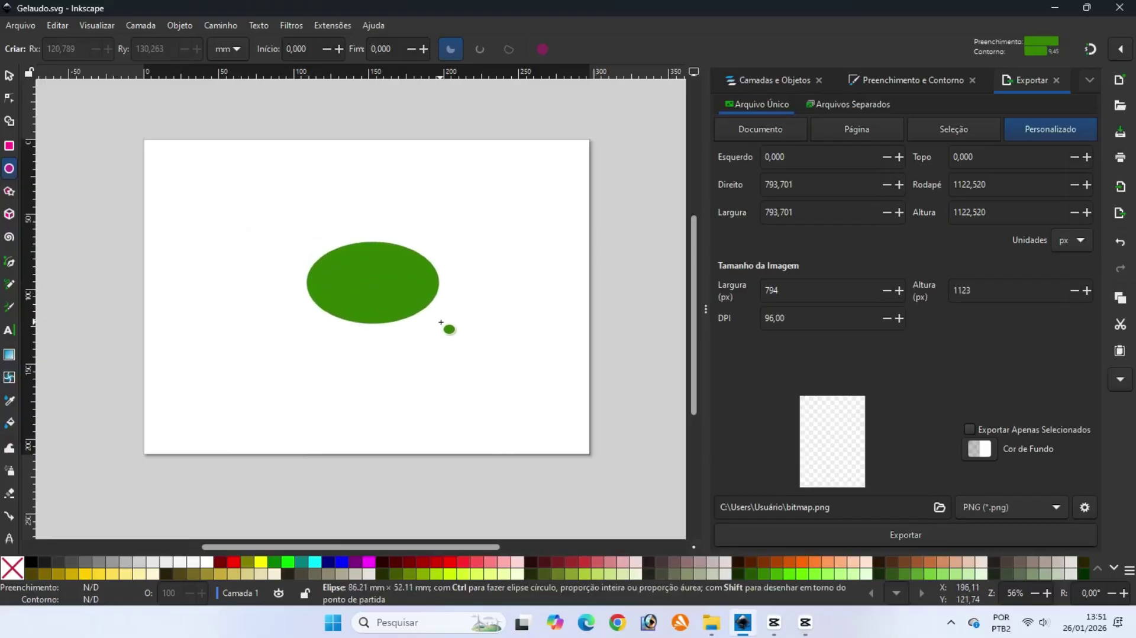
Give the green ellipse in the middle of the page a black outline and a black fill
right_click(32, 562)
click(35, 510)
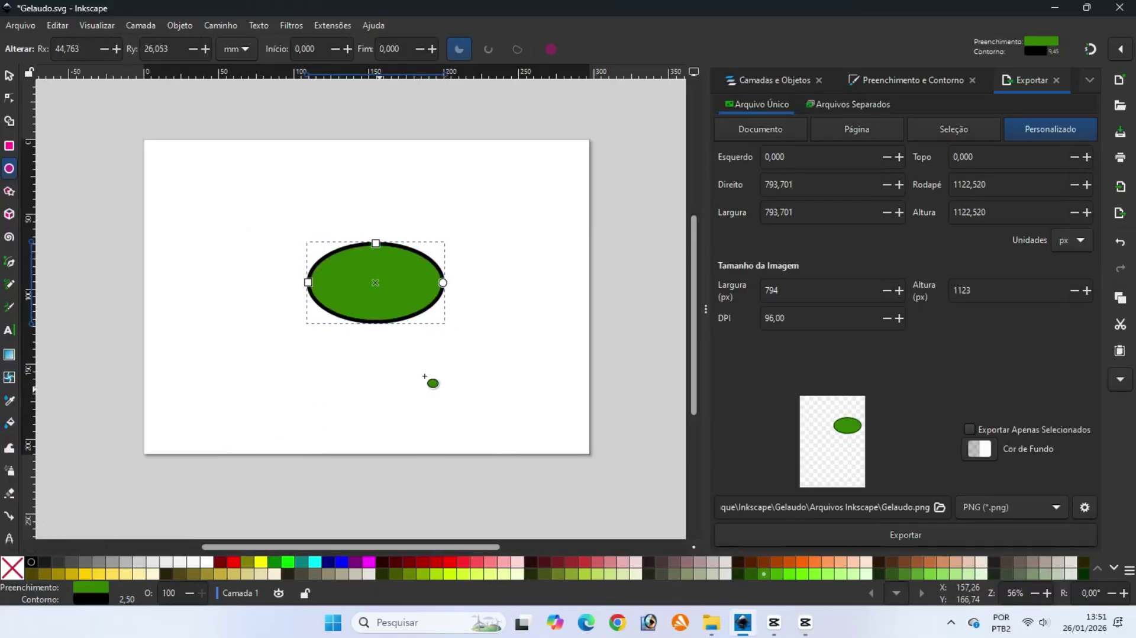
click(907, 79)
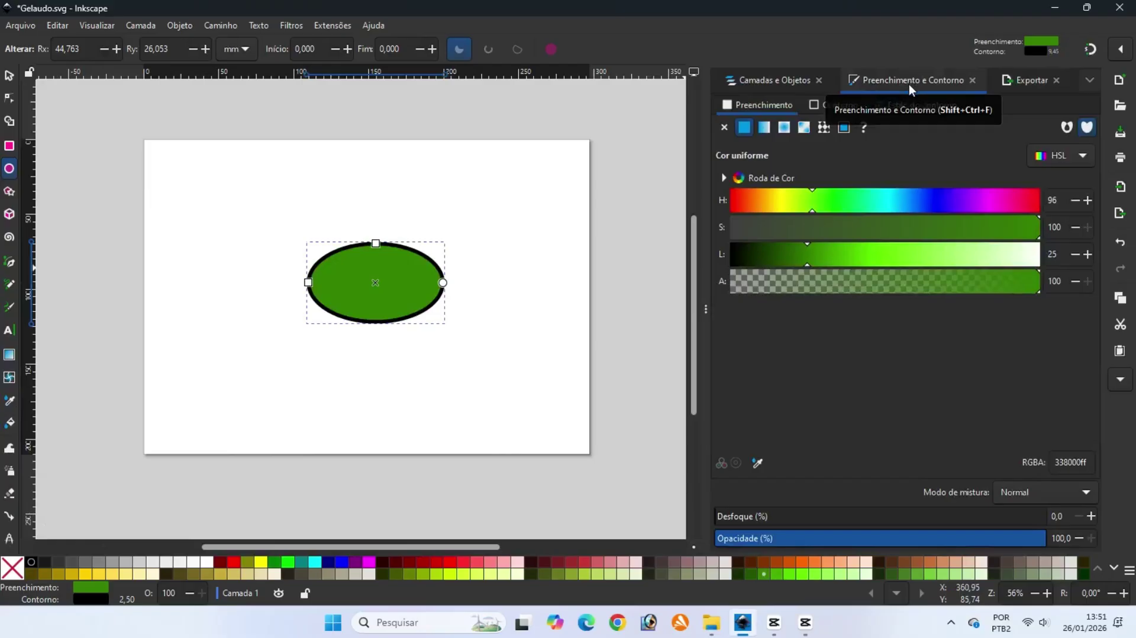
click(911, 106)
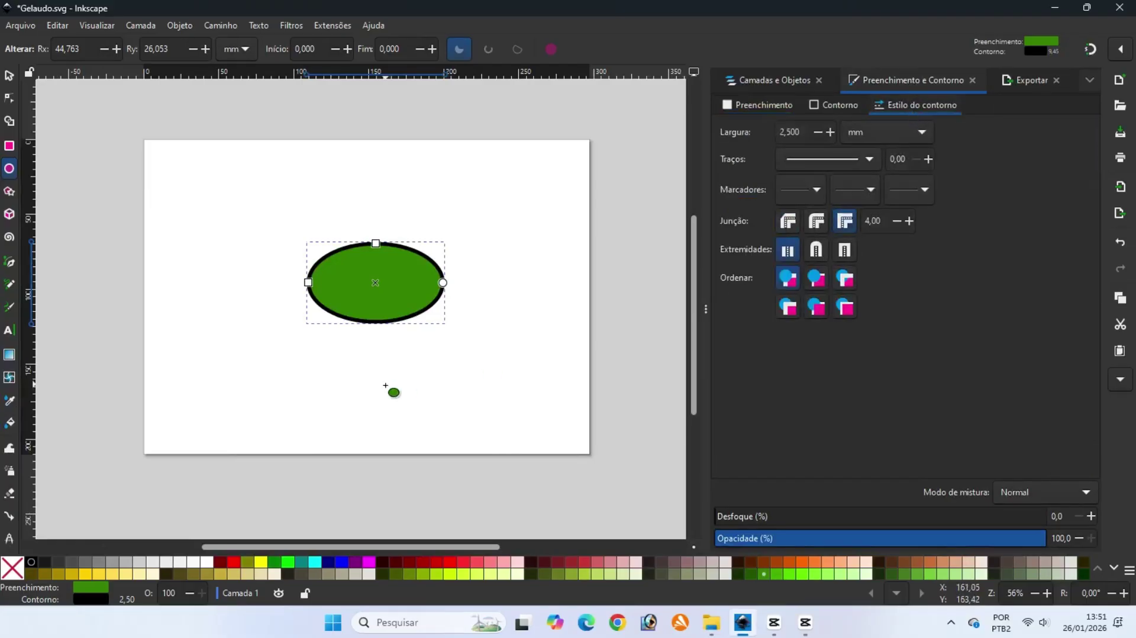
right_click(32, 562)
click(47, 495)
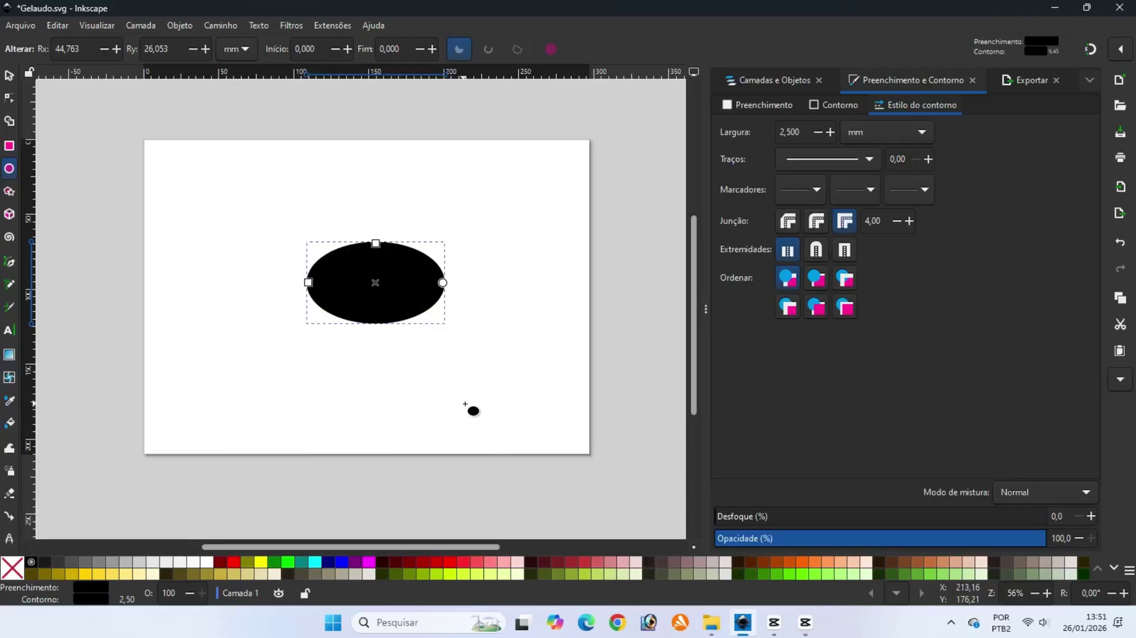
Draw a second black ellipse about 73 × 65 mm over the upper half of the wide ellipse and centre it
drag(325, 208, 430, 302)
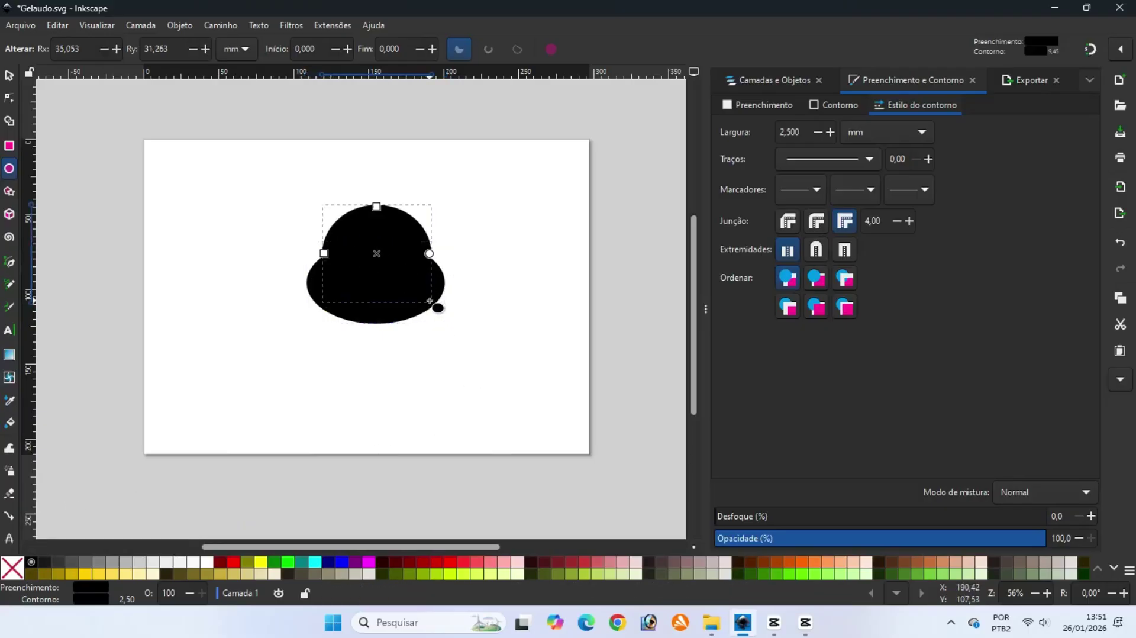
click(9, 76)
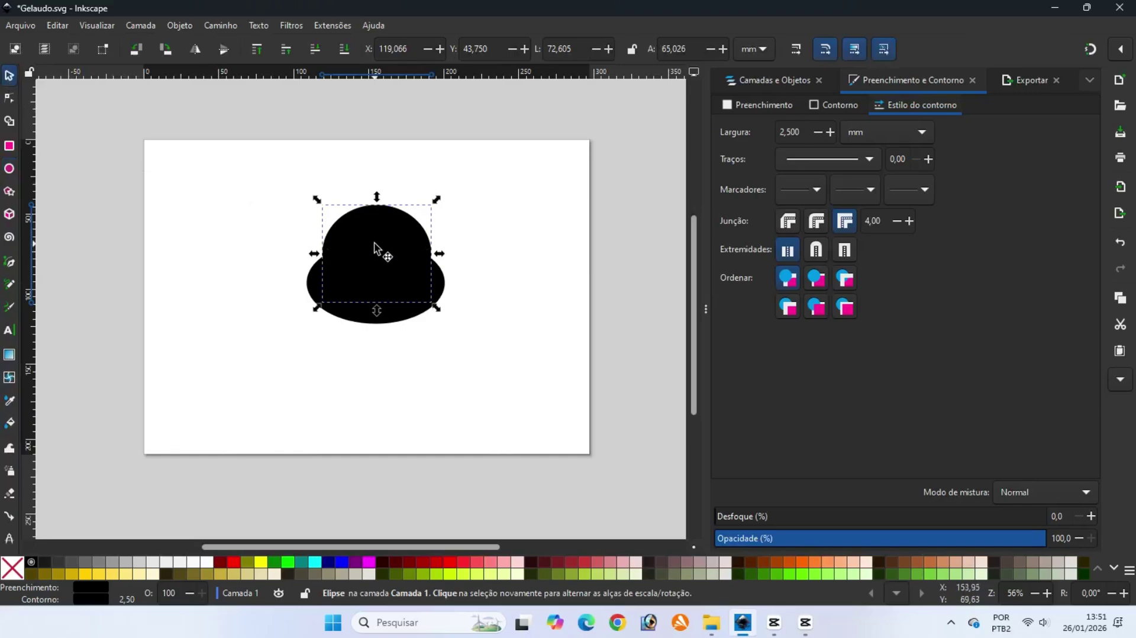
drag(375, 247, 374, 244)
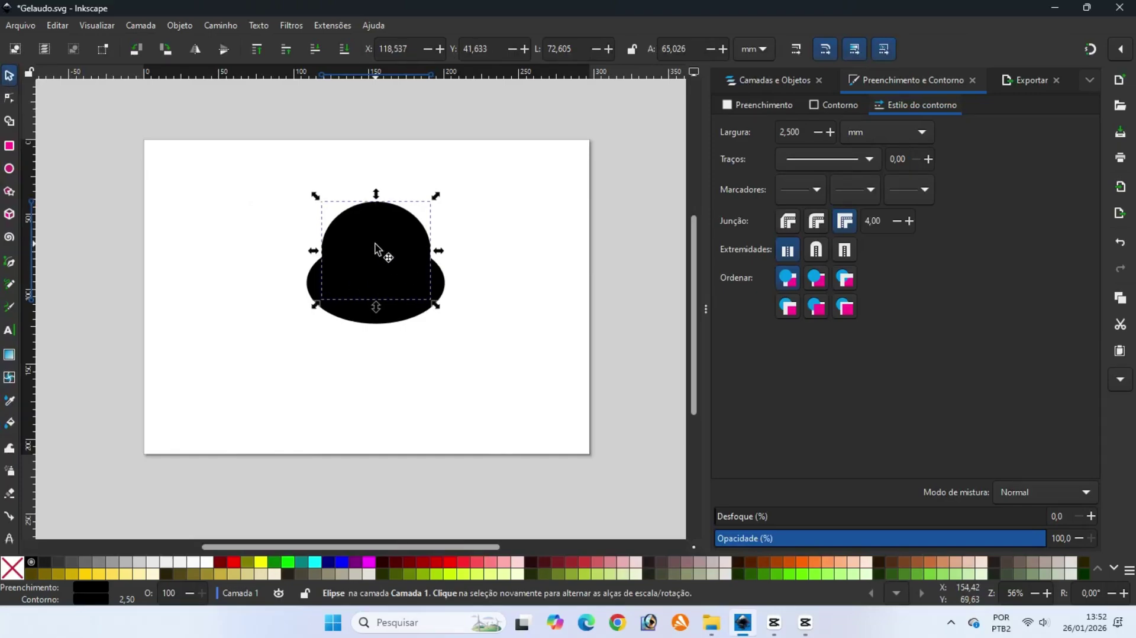
Merge the two black ellipses into a single head silhouette with the Union operation
shift+click(382, 315)
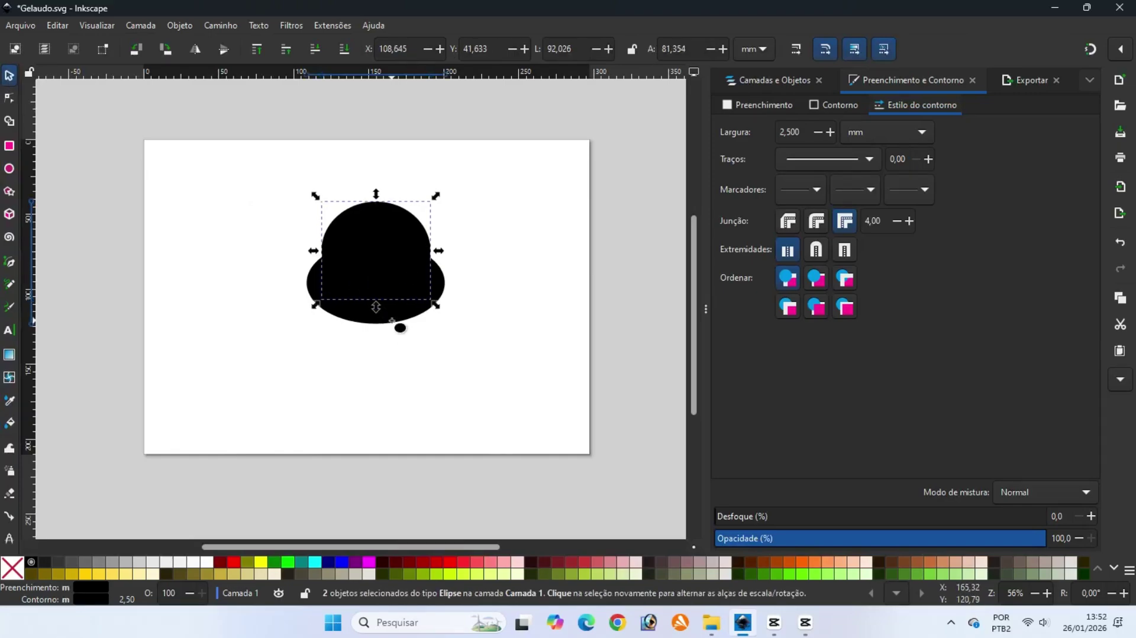
key(e)
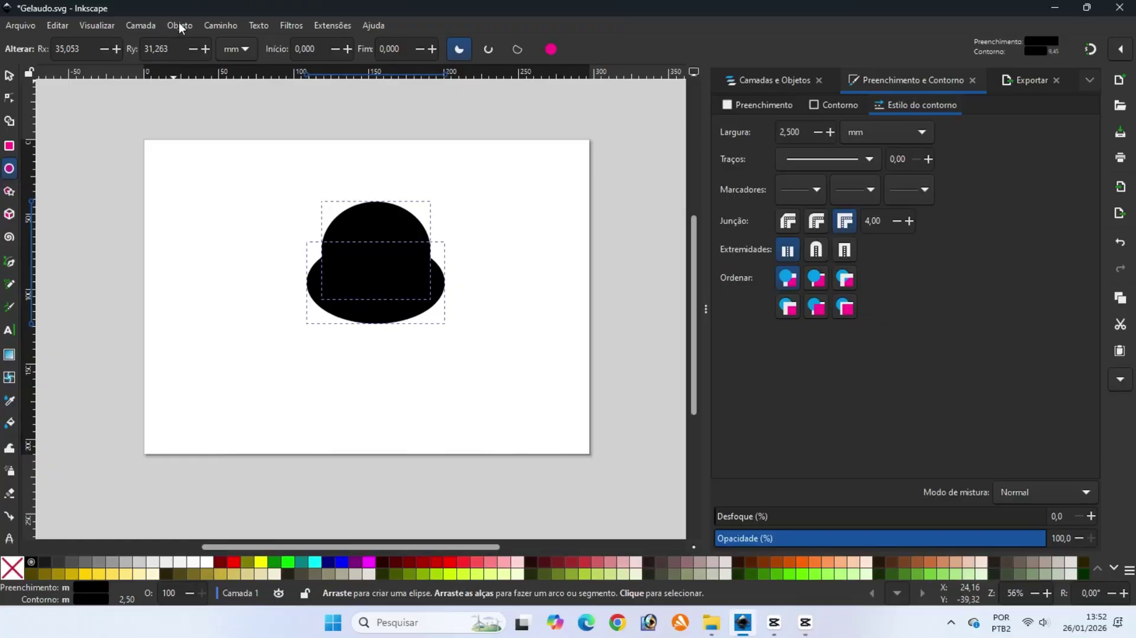
click(212, 23)
click(233, 115)
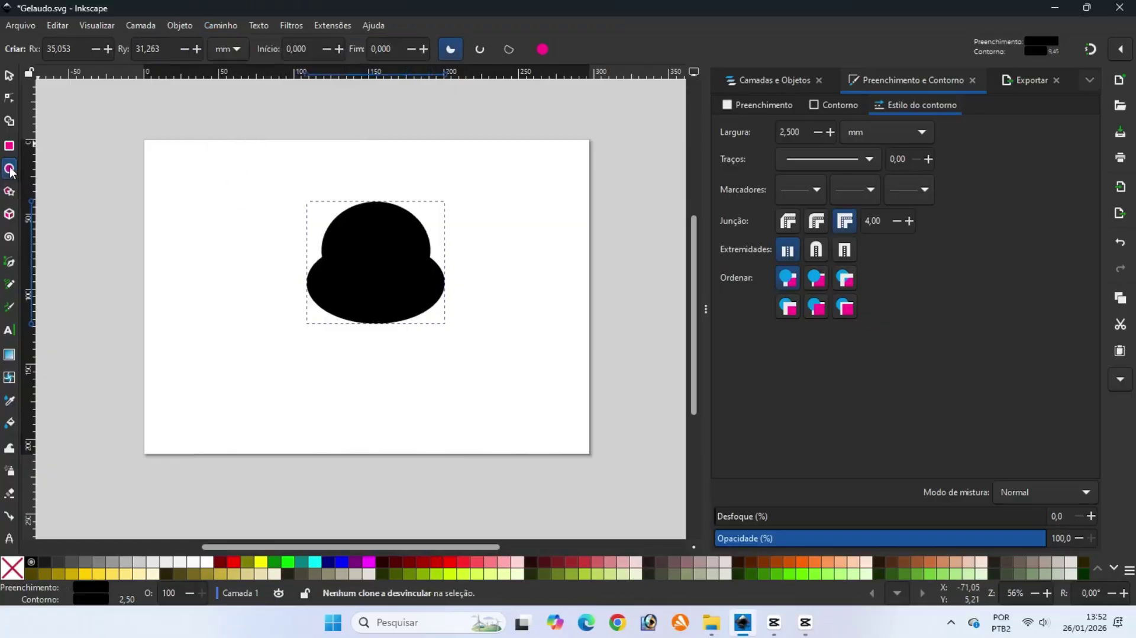
Draw an upright light grey ellipse, about 38 × 51 mm with its outline, on the left half of the upper head
drag(220, 219, 266, 295)
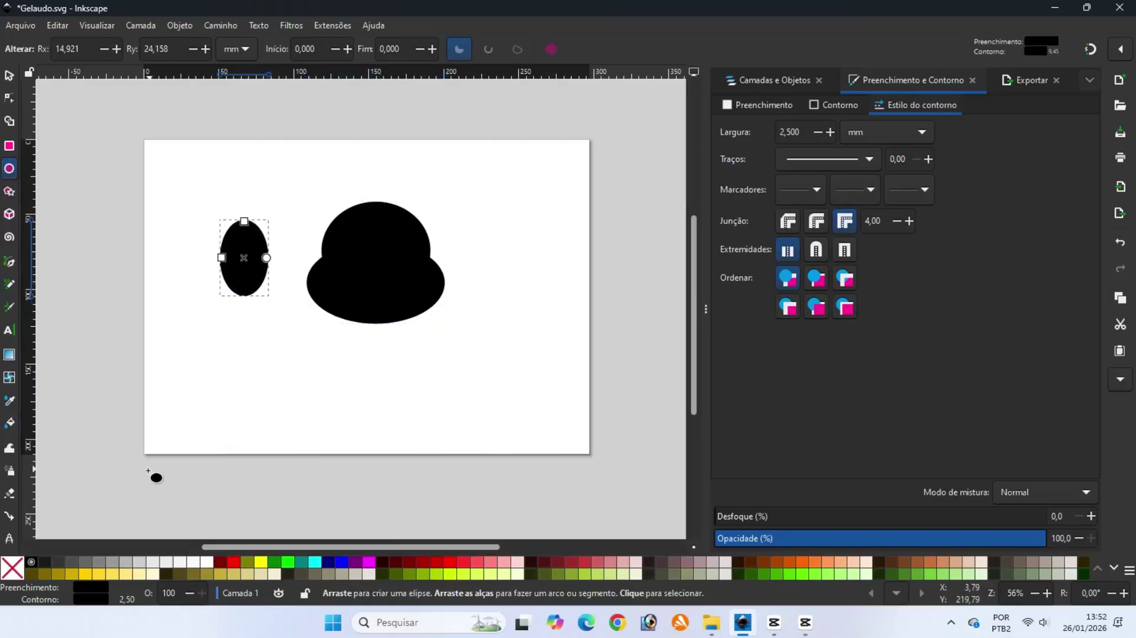
click(140, 563)
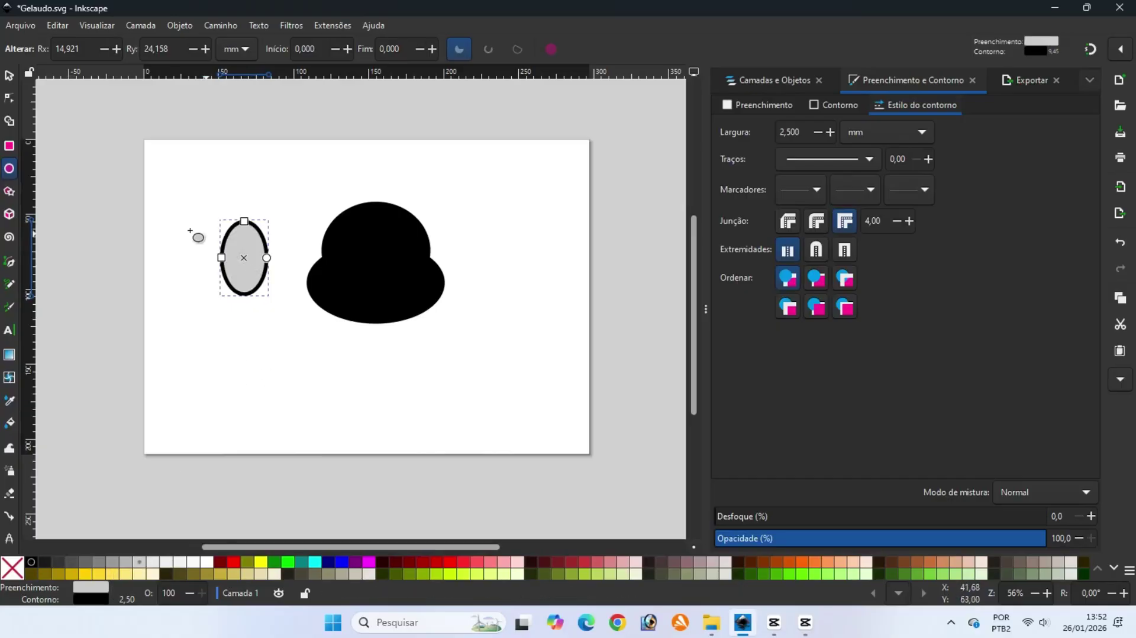
click(12, 73)
drag(247, 252, 356, 244)
click(370, 246)
Duplicate the grey upright ellipse and place the copy level with it on the right half of the upper head
right_click(355, 245)
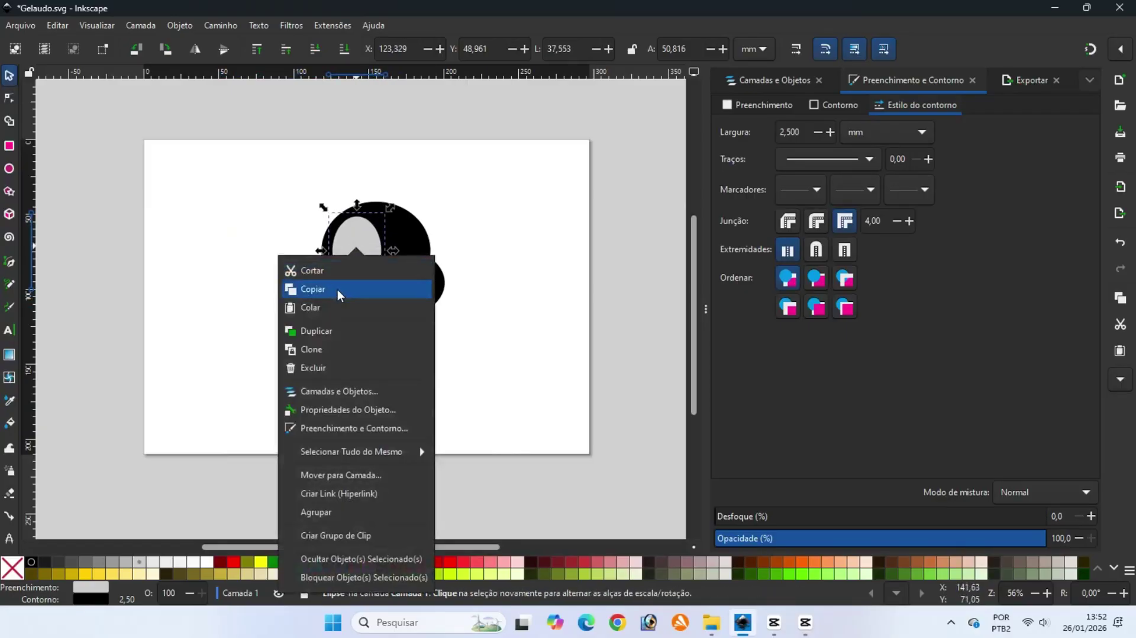
click(328, 333)
drag(361, 246, 403, 244)
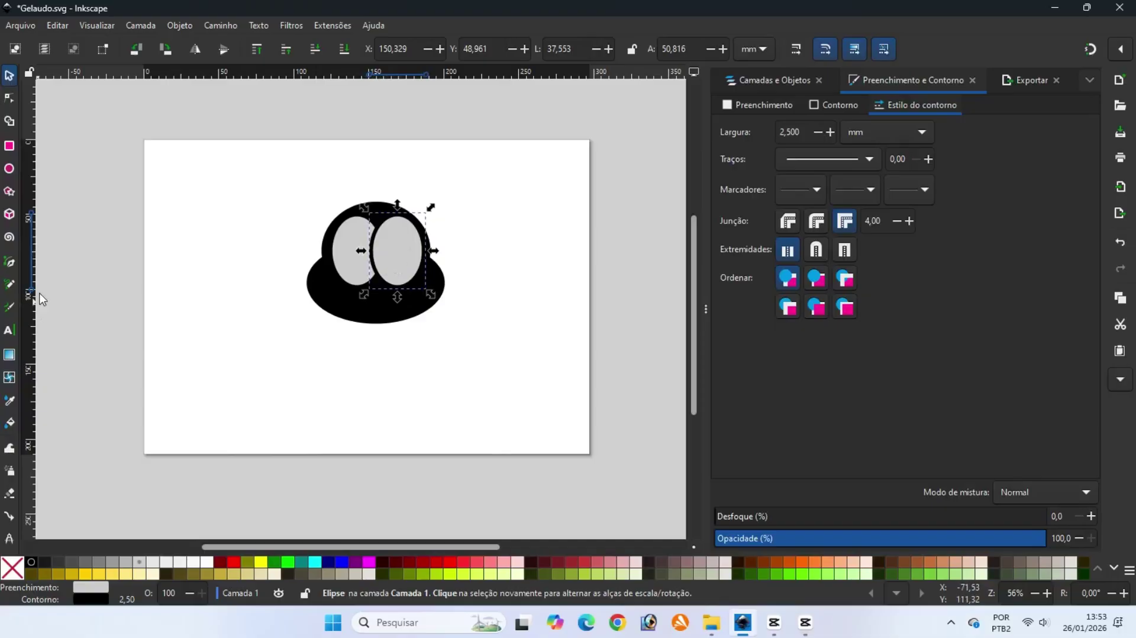
click(81, 289)
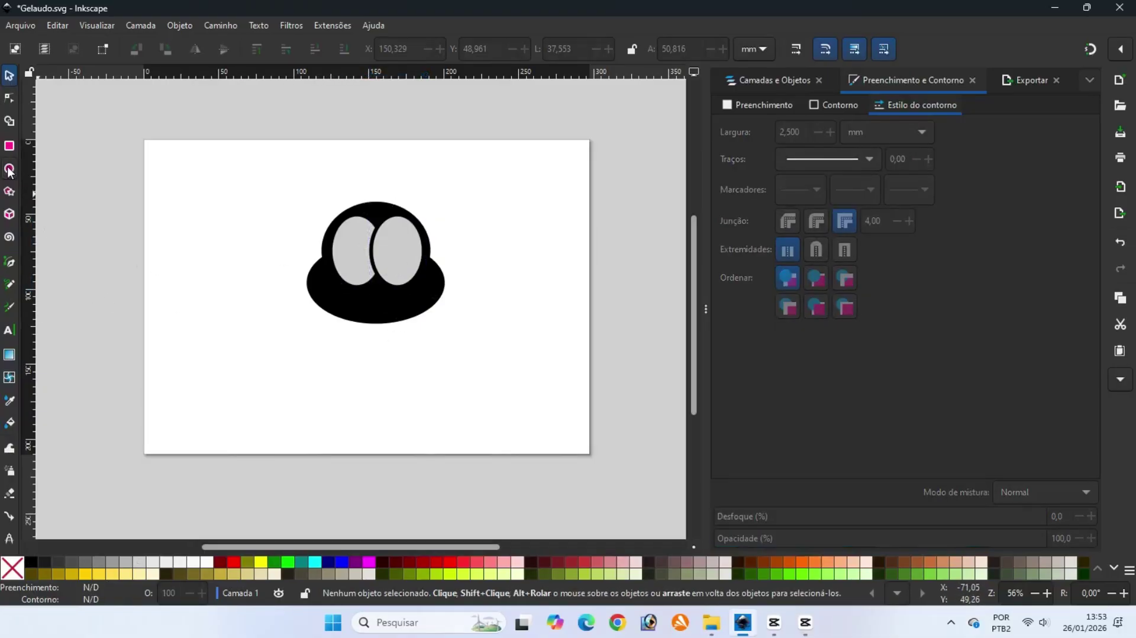
Draw a wide light grey ellipse about 82 × 43 mm, centre it in the lower part of the head, and save the drawing
key(e)
drag(325, 262, 443, 323)
click(9, 75)
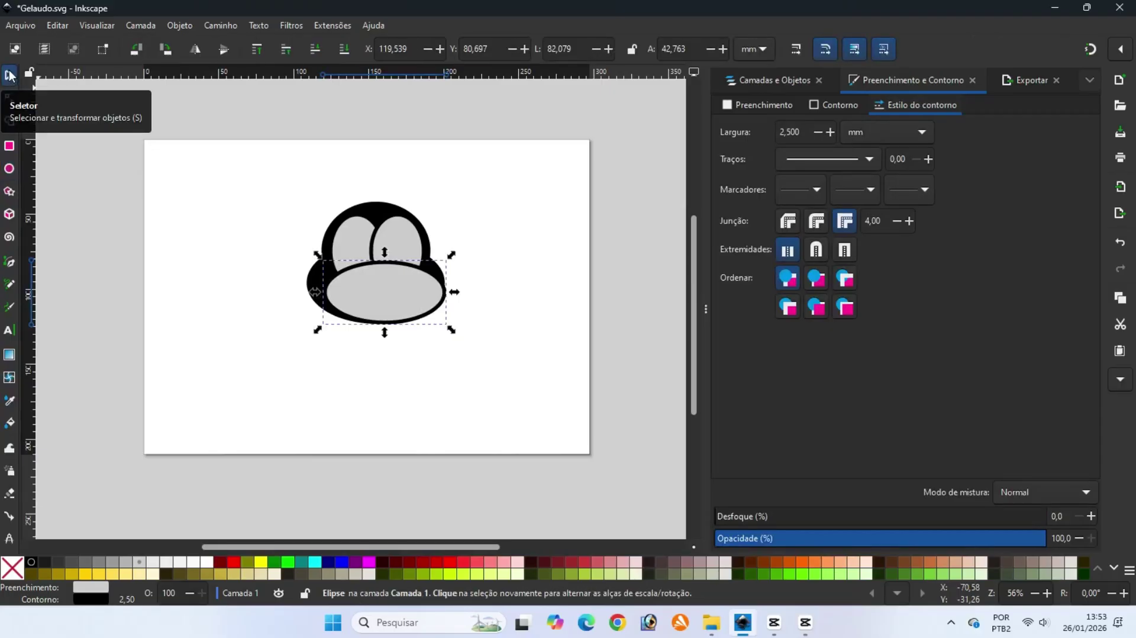
click(19, 26)
click(33, 132)
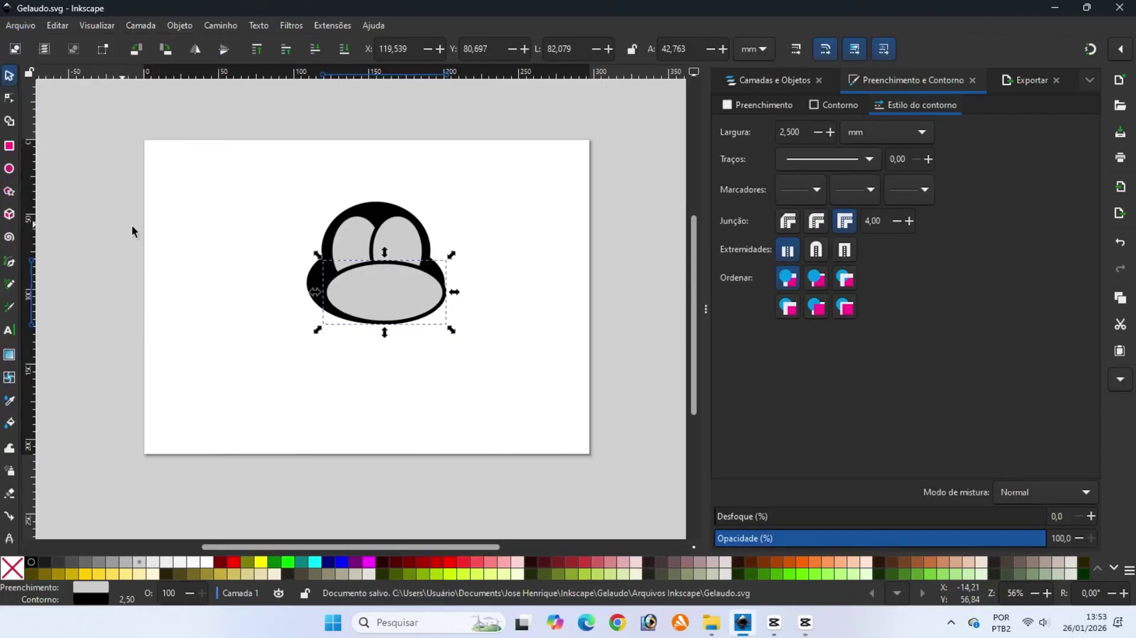
drag(399, 297, 388, 285)
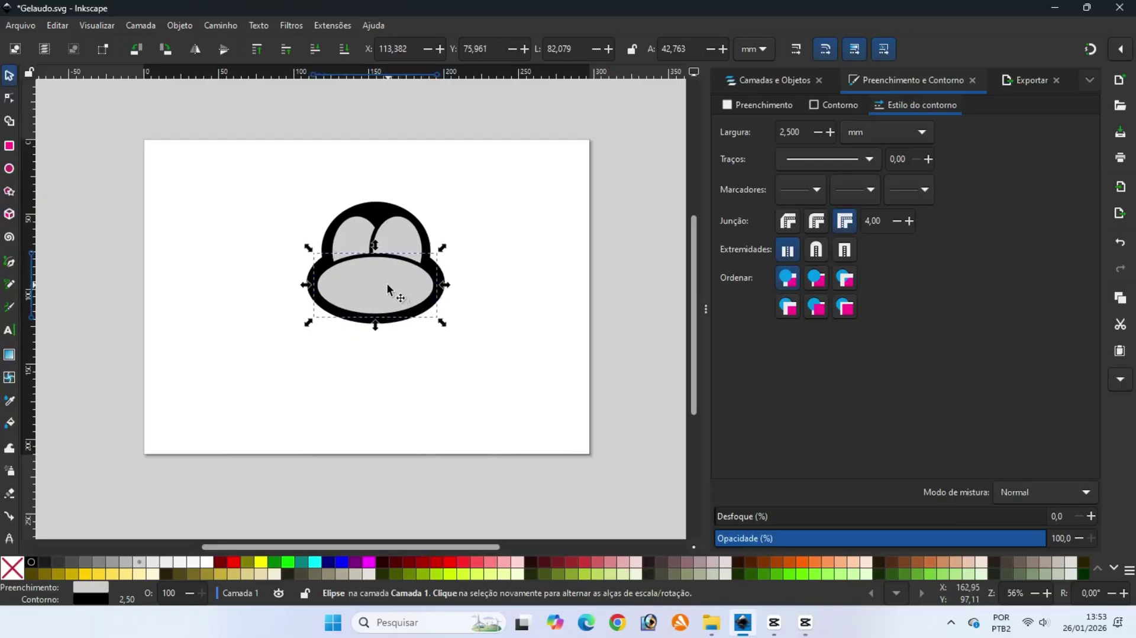
click(111, 204)
click(23, 29)
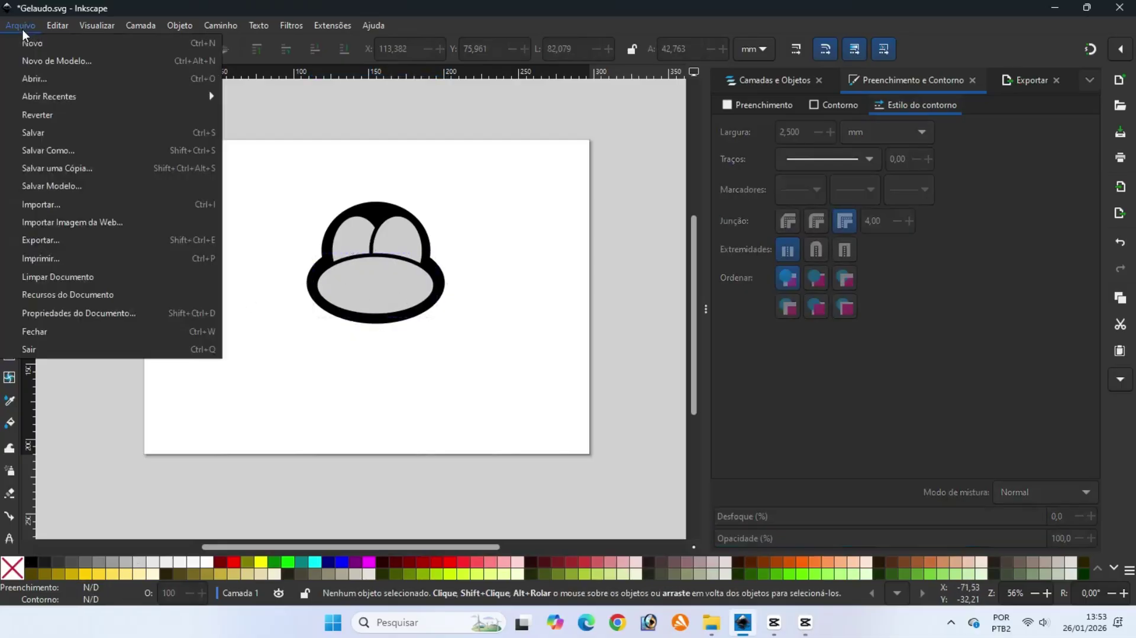
click(38, 129)
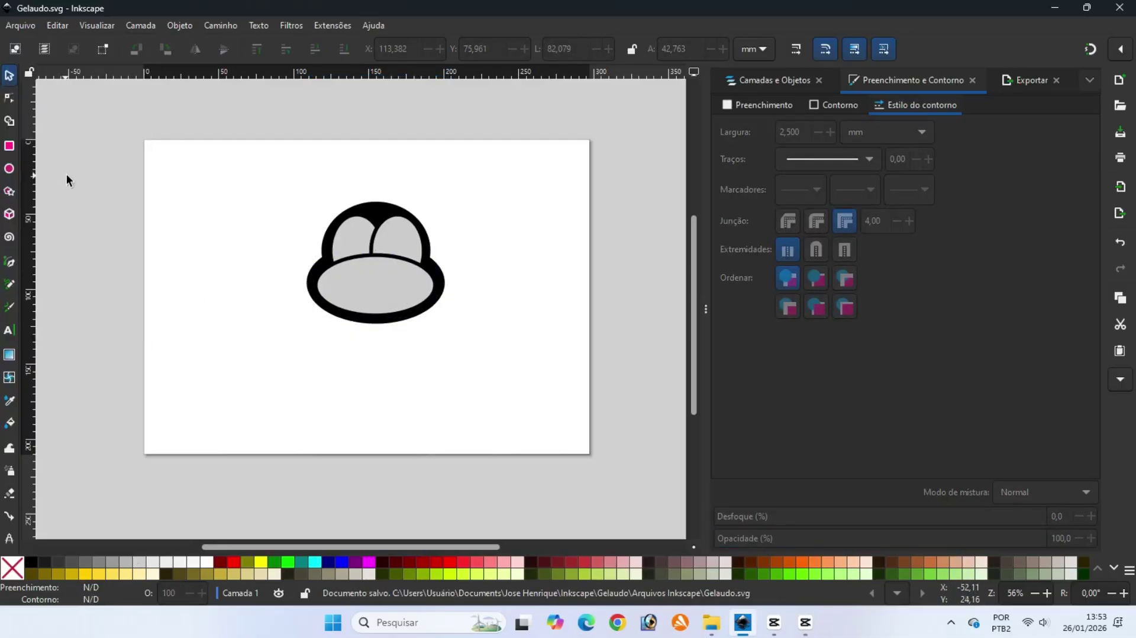
Place a light grey ellipse without outline, about 60 × 44 mm, over the inner lines of the face, and save the drawing
click(14, 167)
drag(96, 213, 200, 281)
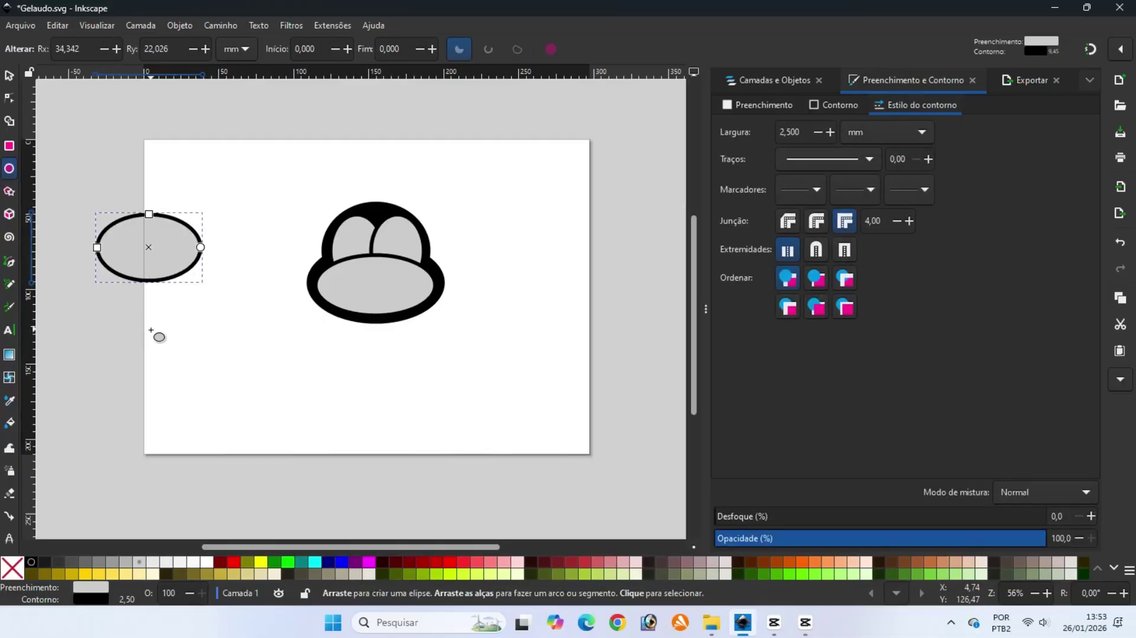
right_click(12, 566)
click(34, 518)
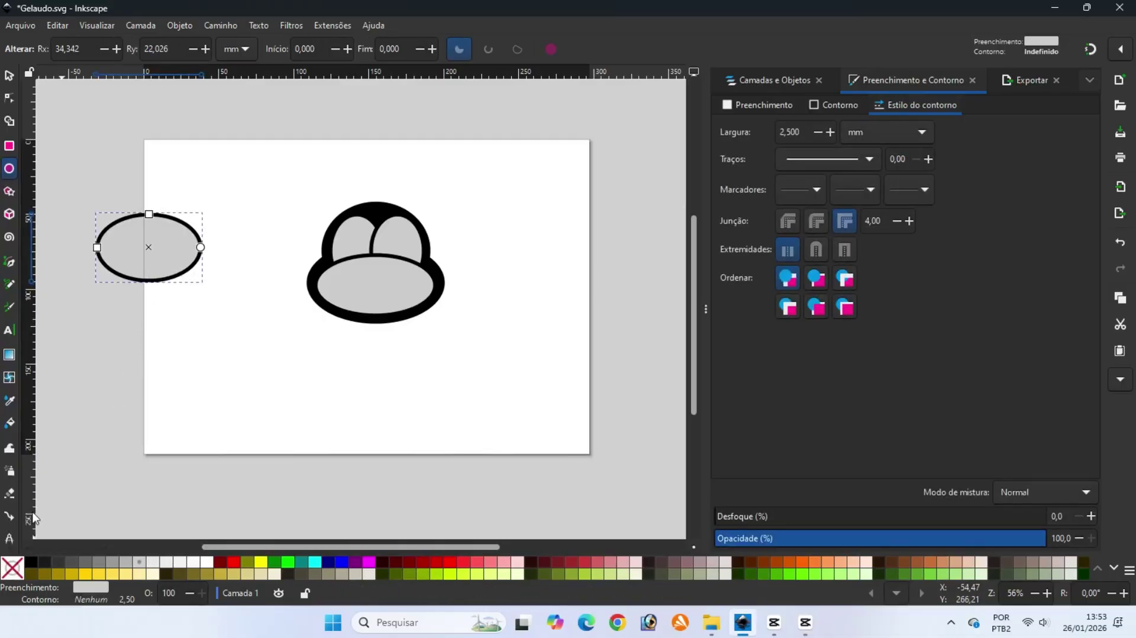
key(s)
mouse_move(159, 255)
mouse_down()
mouse_move(375, 282)
mouse_move(384, 261)
mouse_move(417, 262)
mouse_move(398, 254)
mouse_up()
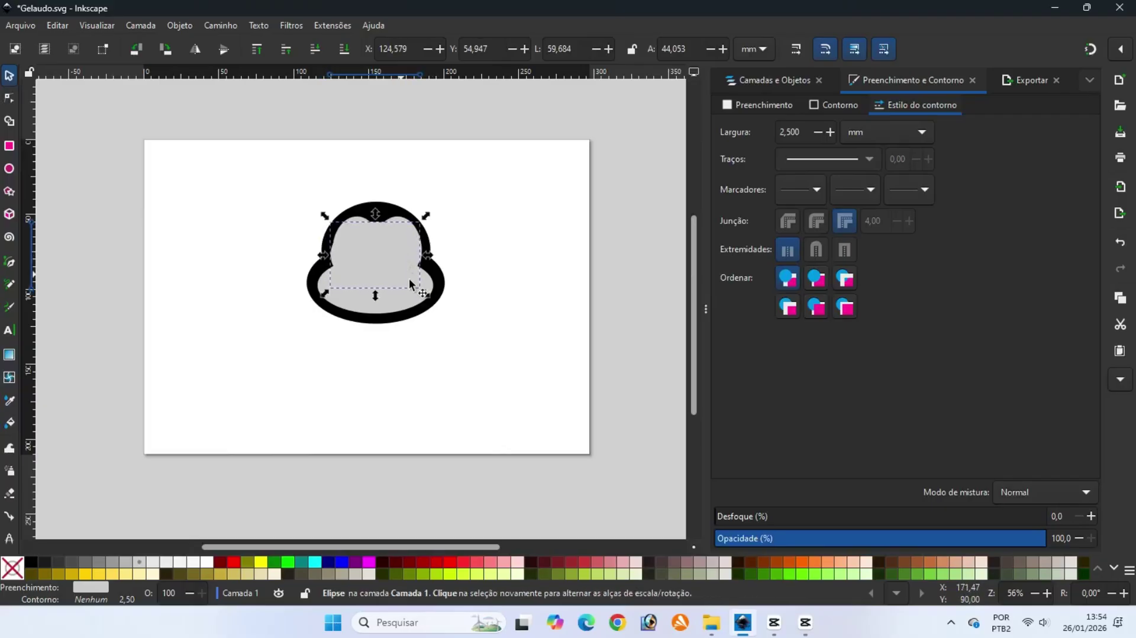
click(629, 263)
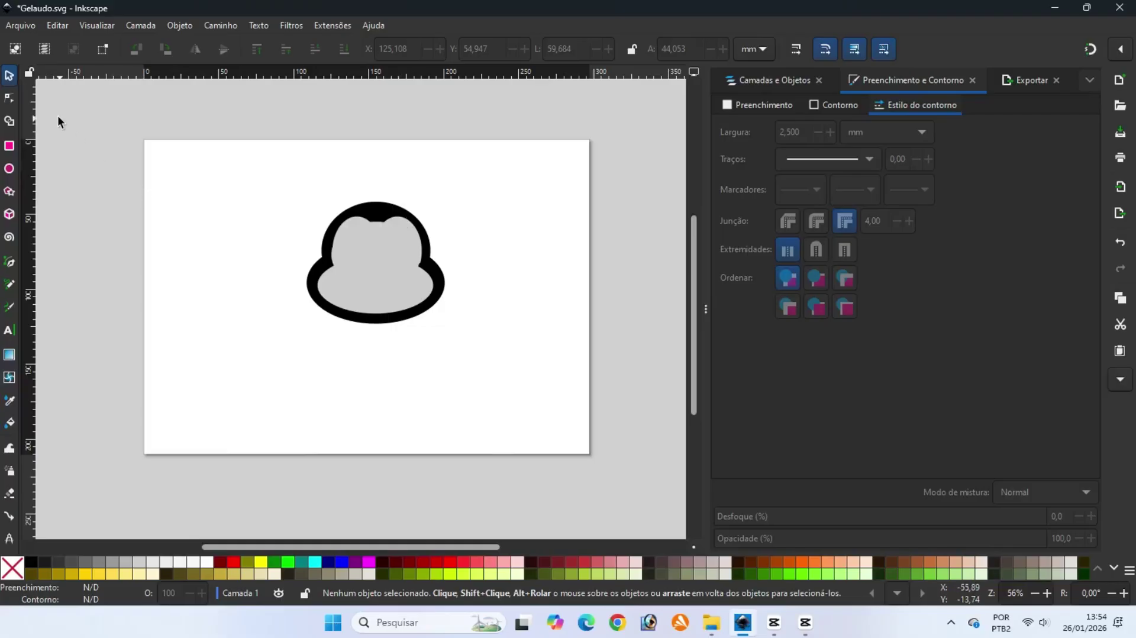
click(10, 26)
click(42, 134)
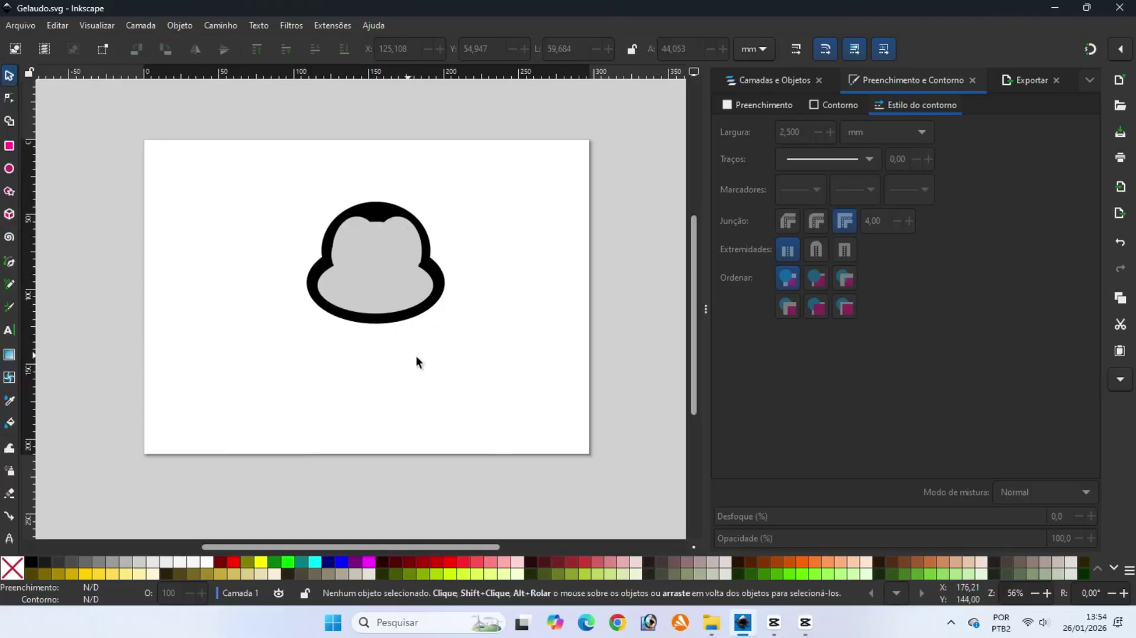
Draw an ellipse about 46 × 28 mm beside the head at the page's left edge, with a black outline and white fill
click(9, 169)
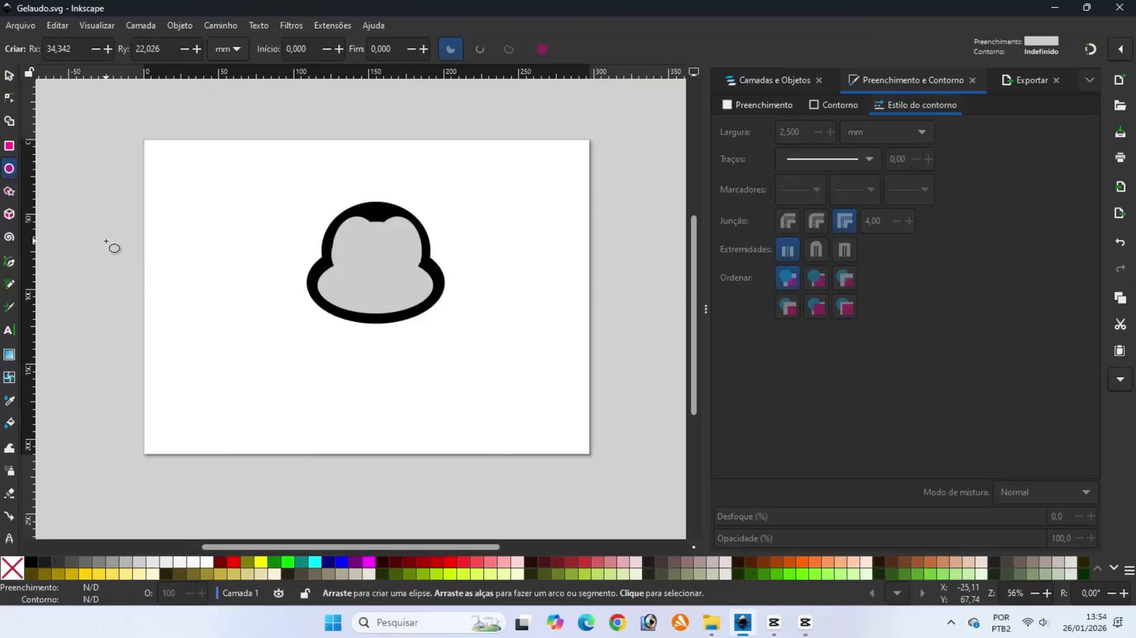
drag(106, 241, 175, 283)
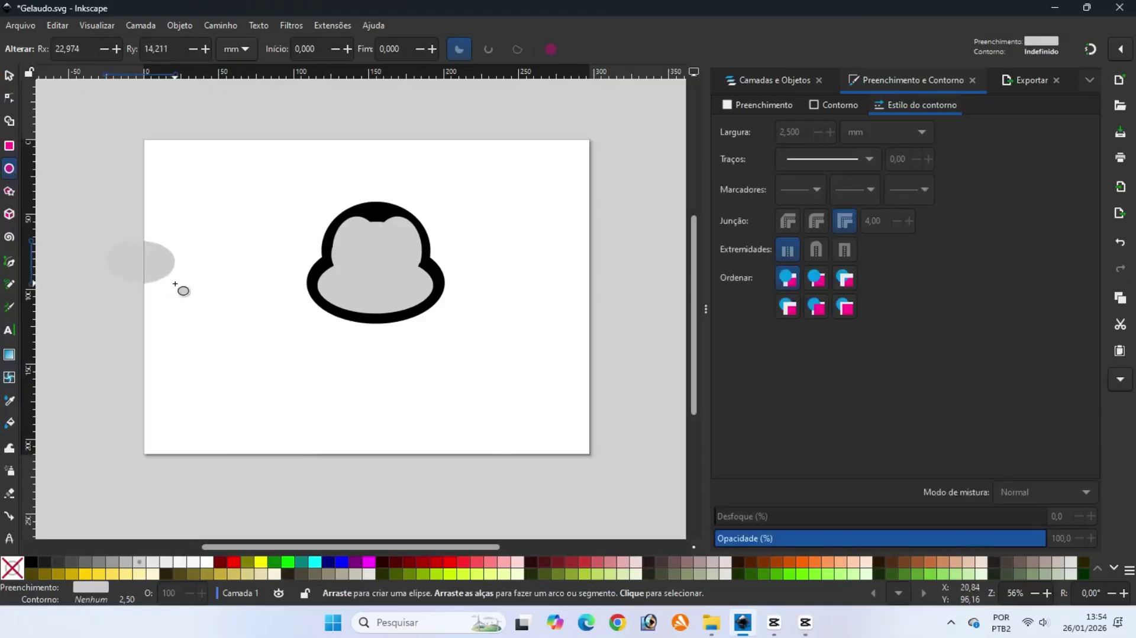
right_click(28, 562)
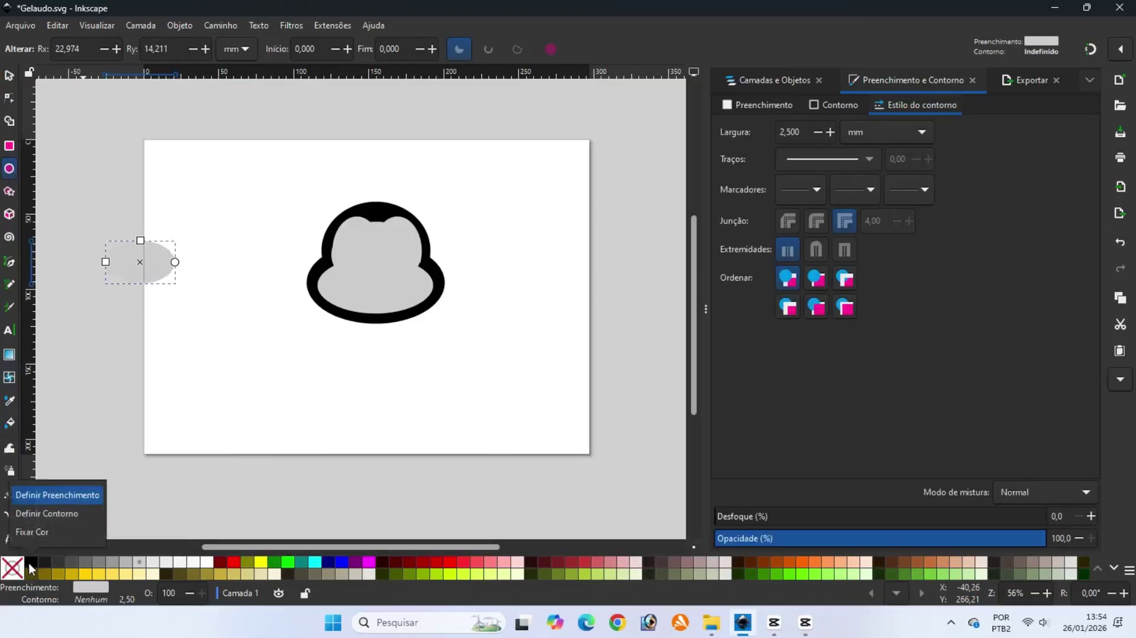
click(42, 509)
click(206, 562)
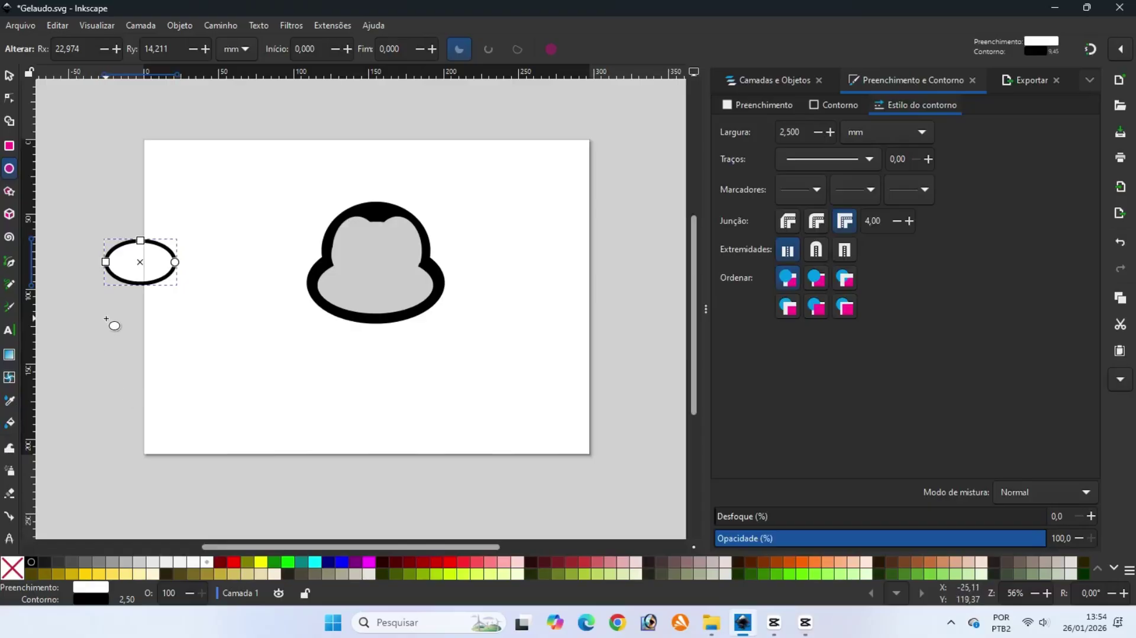
Tilt the white ellipse counterclockwise and shrink it to about 37 × 27 mm
click(8, 75)
click(165, 272)
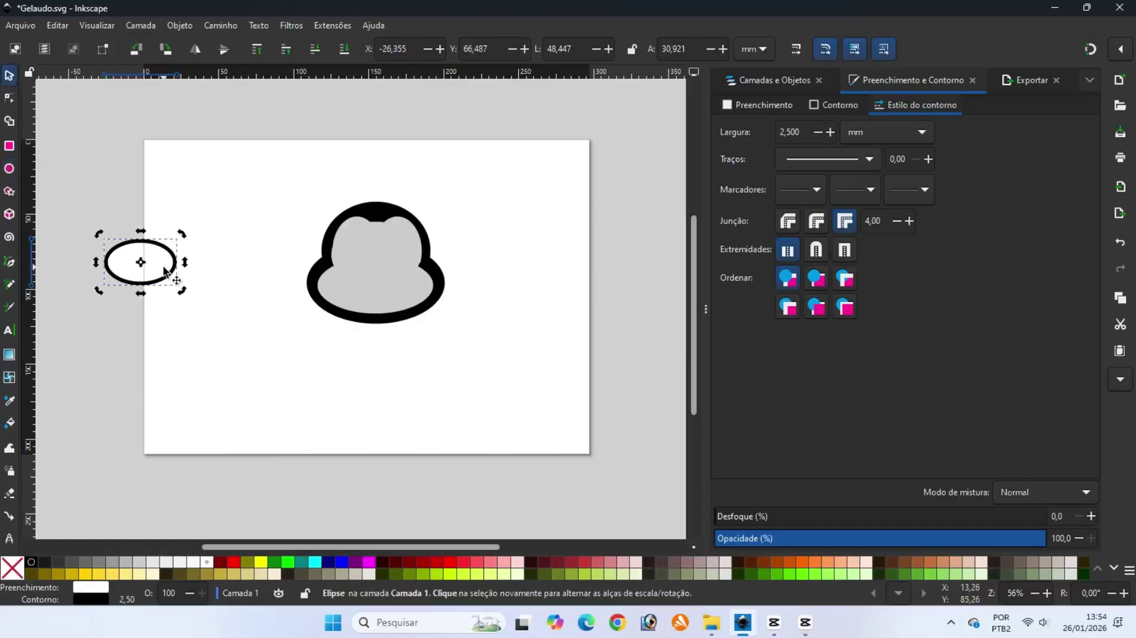
drag(182, 233, 176, 225)
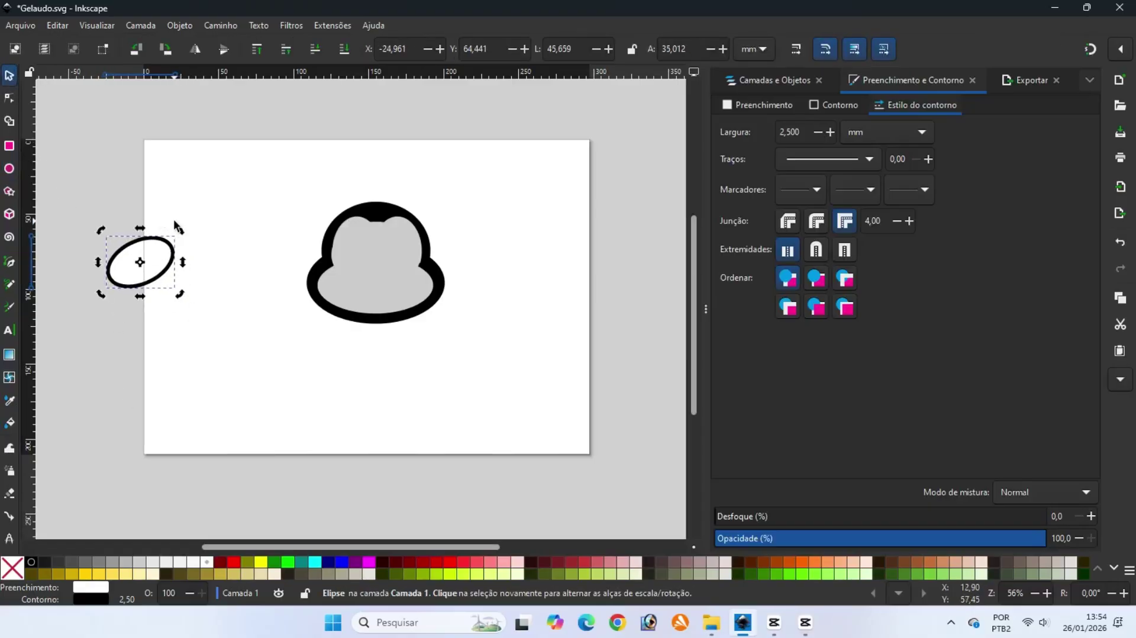
click(118, 261)
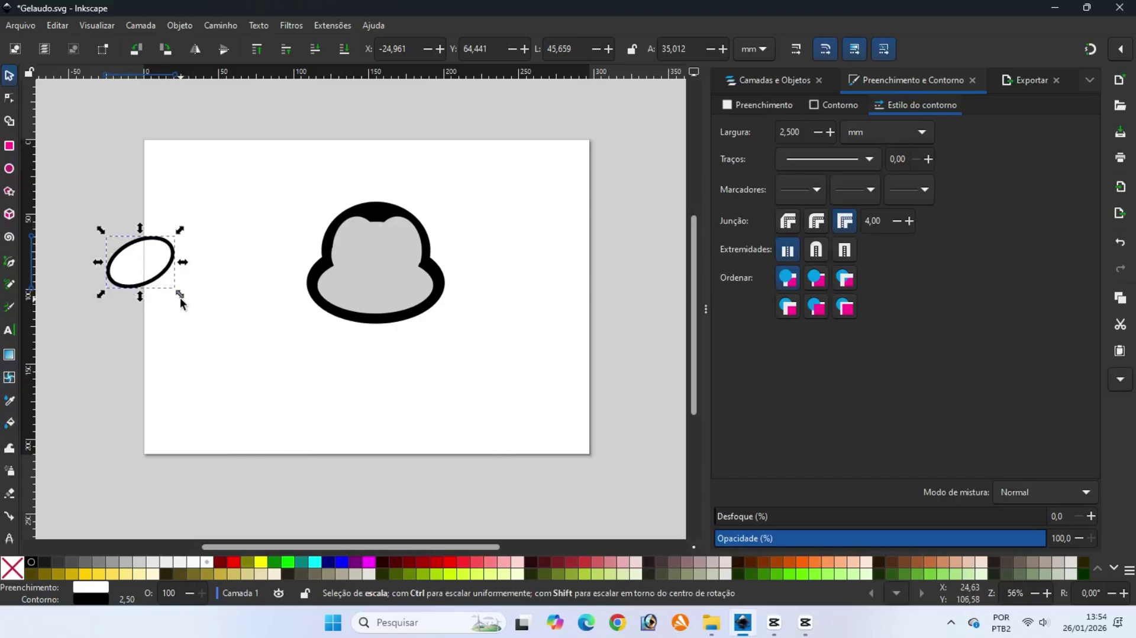
drag(180, 294, 169, 291)
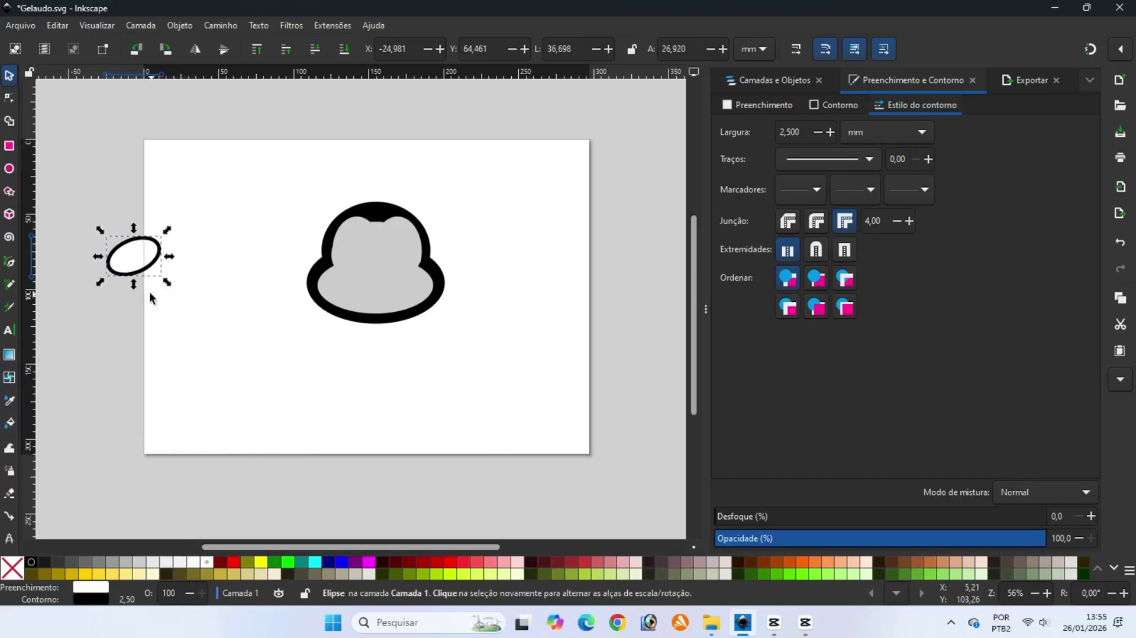
Draw a circle about 27 mm across below the white ellipse, fill it black, and move it onto the ellipse's right part
click(9, 169)
drag(123, 327, 145, 349)
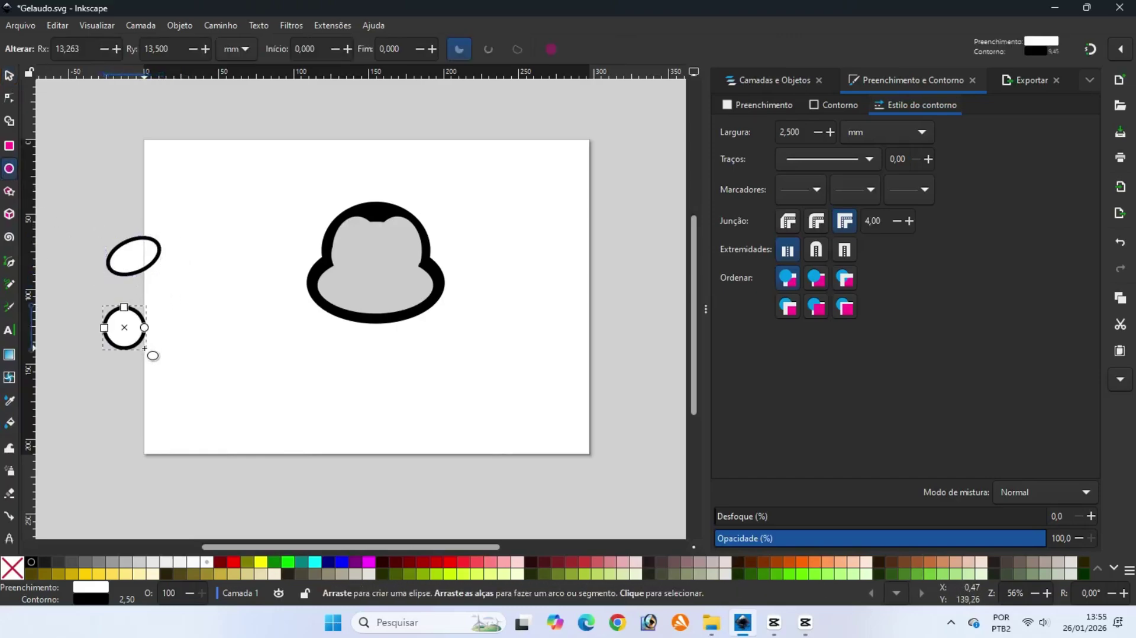
click(30, 562)
click(10, 77)
drag(128, 327, 146, 259)
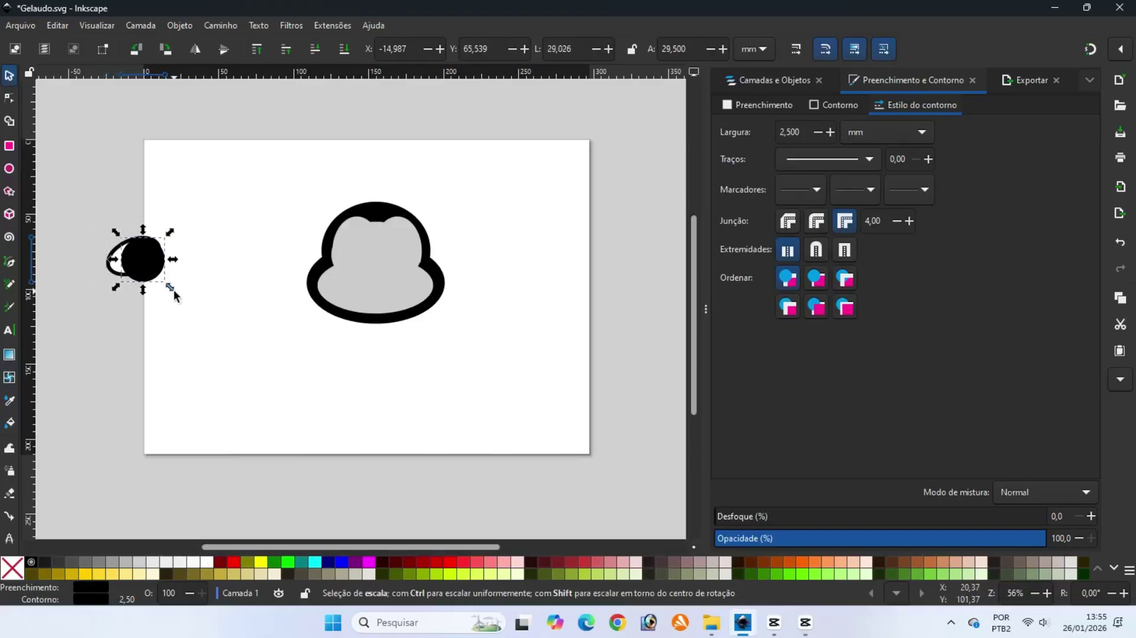
Shrink the black pupil over the white ellipse to about 26 × 24 mm
mouse_move(172, 289)
mouse_down()
mouse_move(150, 255)
mouse_move(169, 279)
mouse_up()
click(150, 255)
click(151, 255)
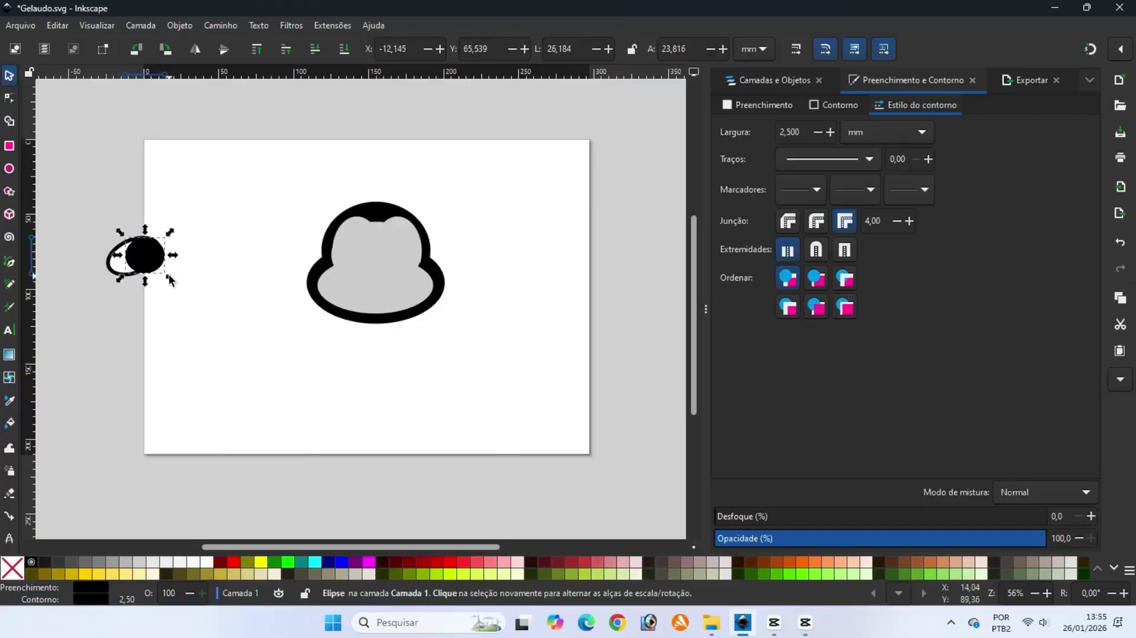
Duplicate the tilted white ellipse, remove the copy's outline, and shift the copy slightly down and right
click(113, 264)
right_click(112, 264)
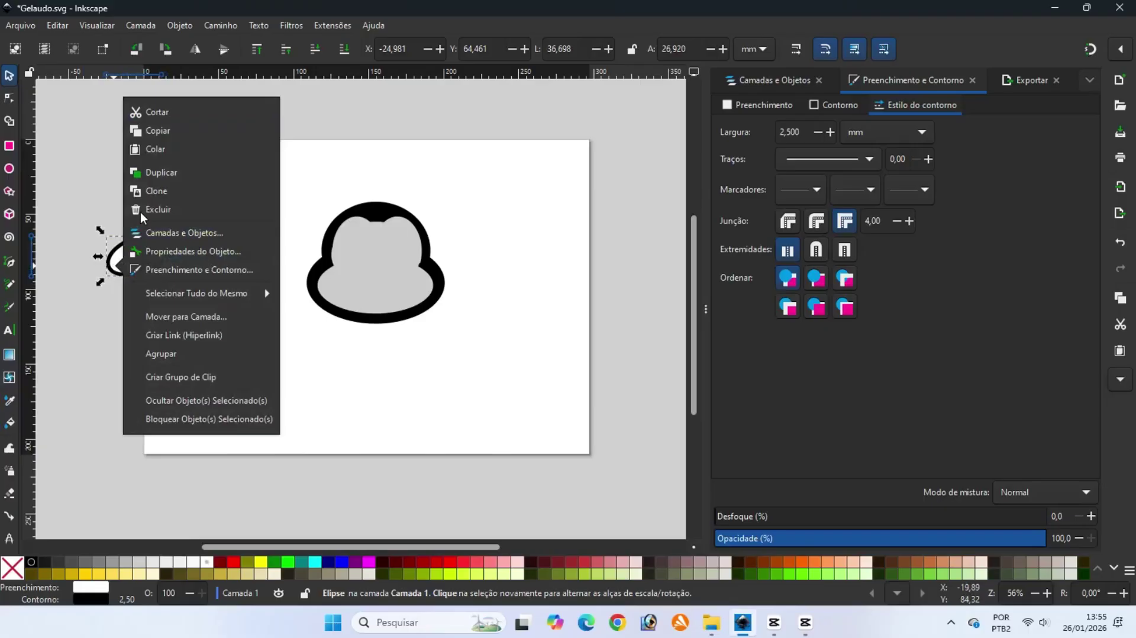
click(149, 172)
right_click(12, 567)
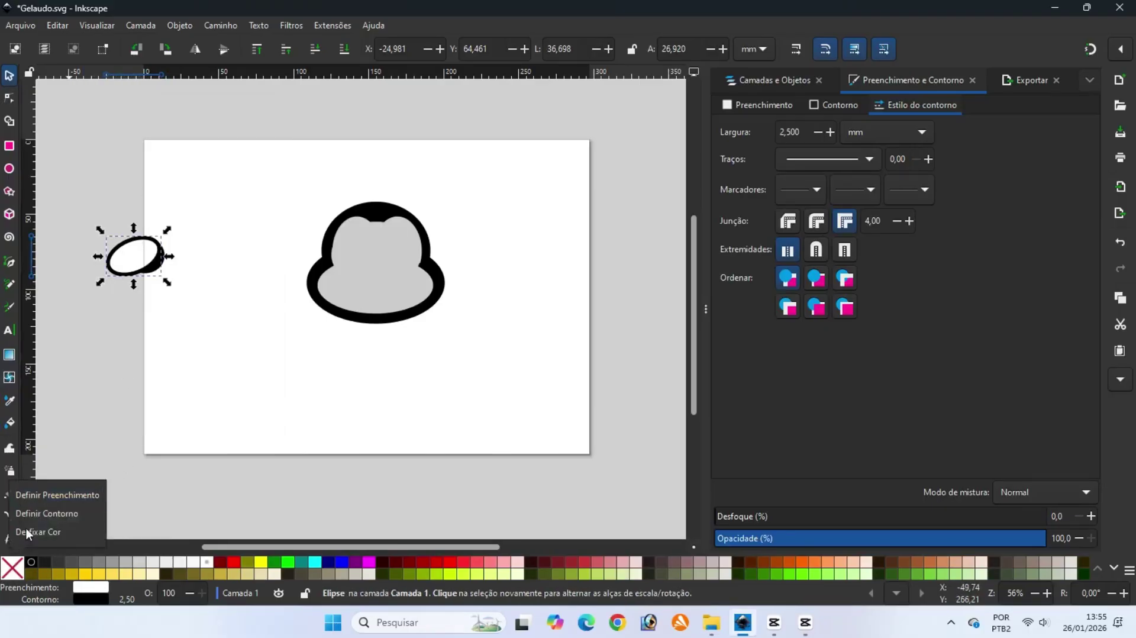
click(36, 510)
drag(133, 275, 135, 281)
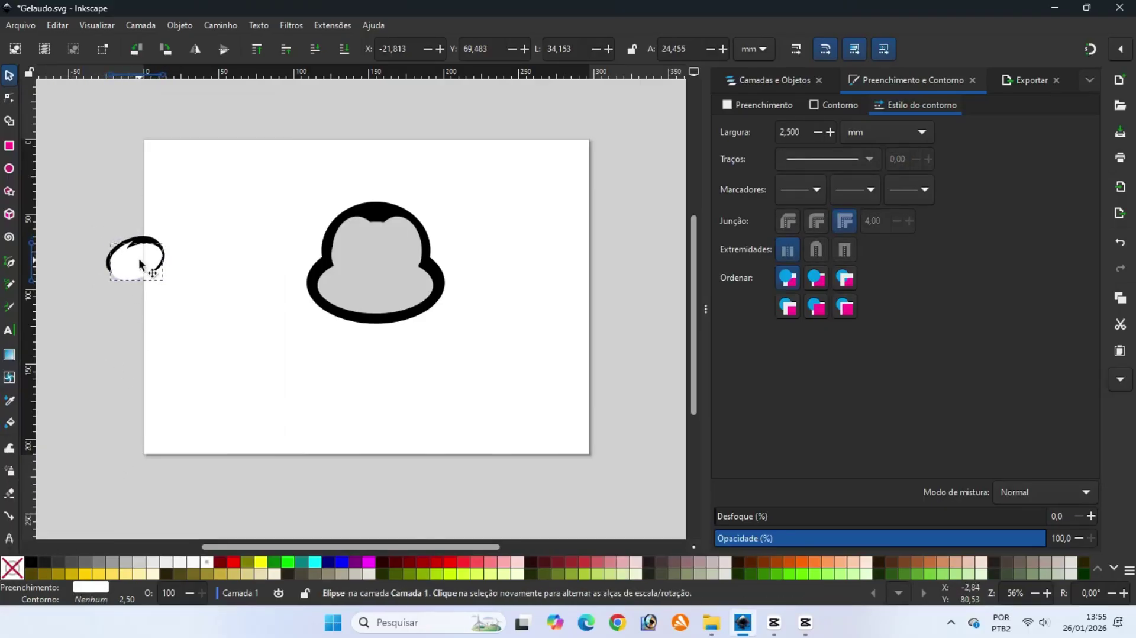
Lower the white copy one level in the stacking order, behind the black pupil, and save the drawing
click(180, 25)
click(207, 331)
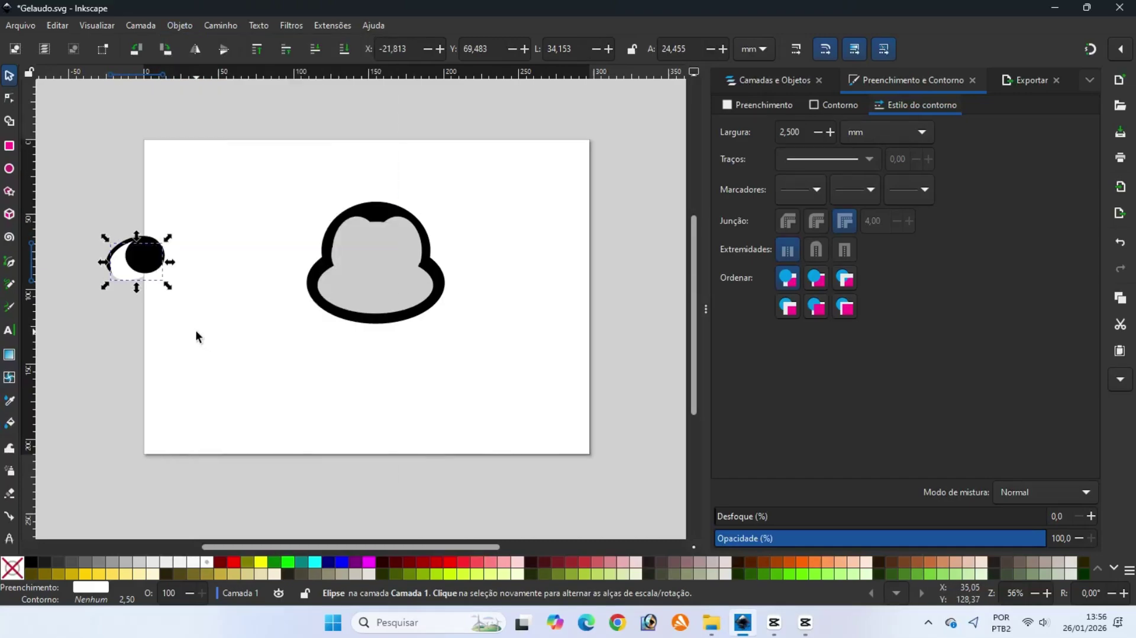
click(87, 211)
click(21, 26)
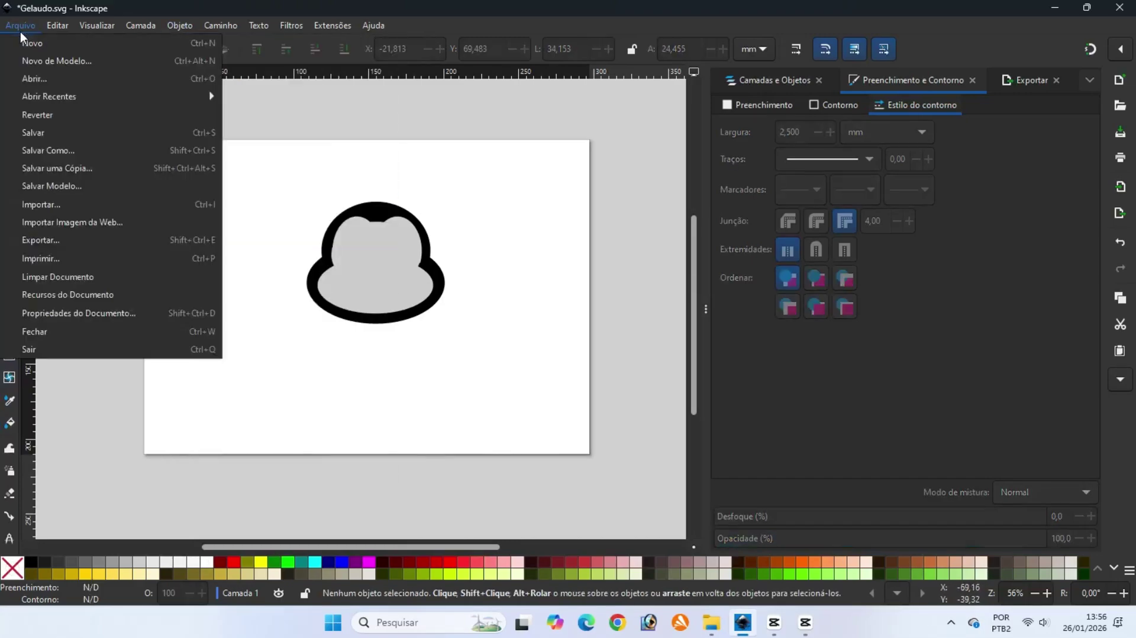
click(41, 132)
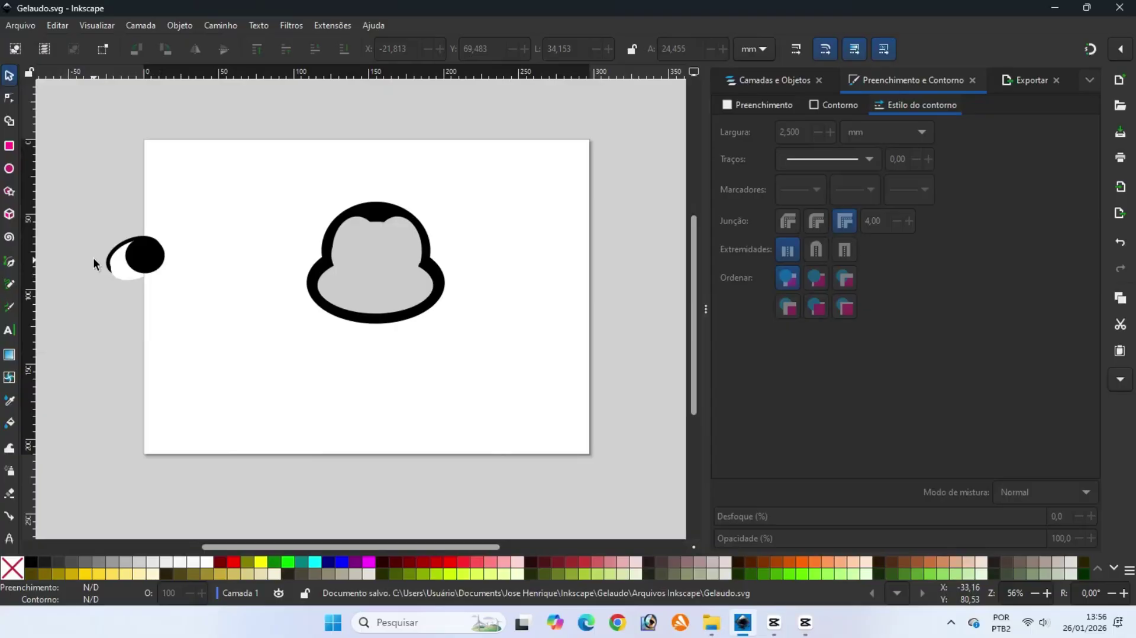
Draw a white circle about 7 mm across and place it as a highlight on the pupil's upper-left part
click(9, 168)
drag(90, 304, 108, 332)
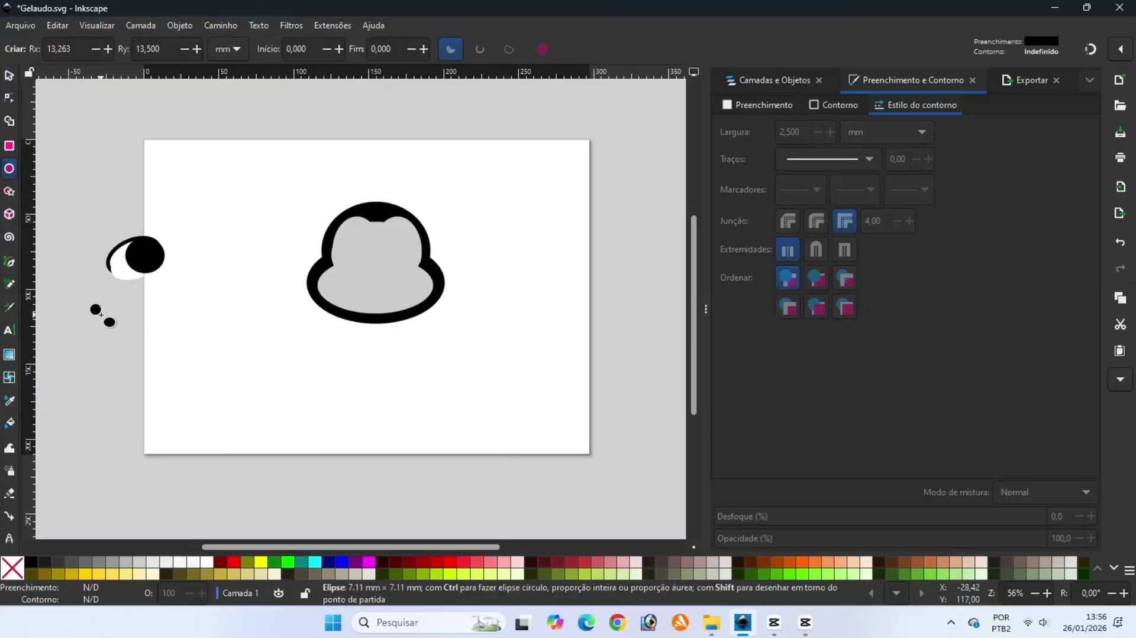
click(207, 561)
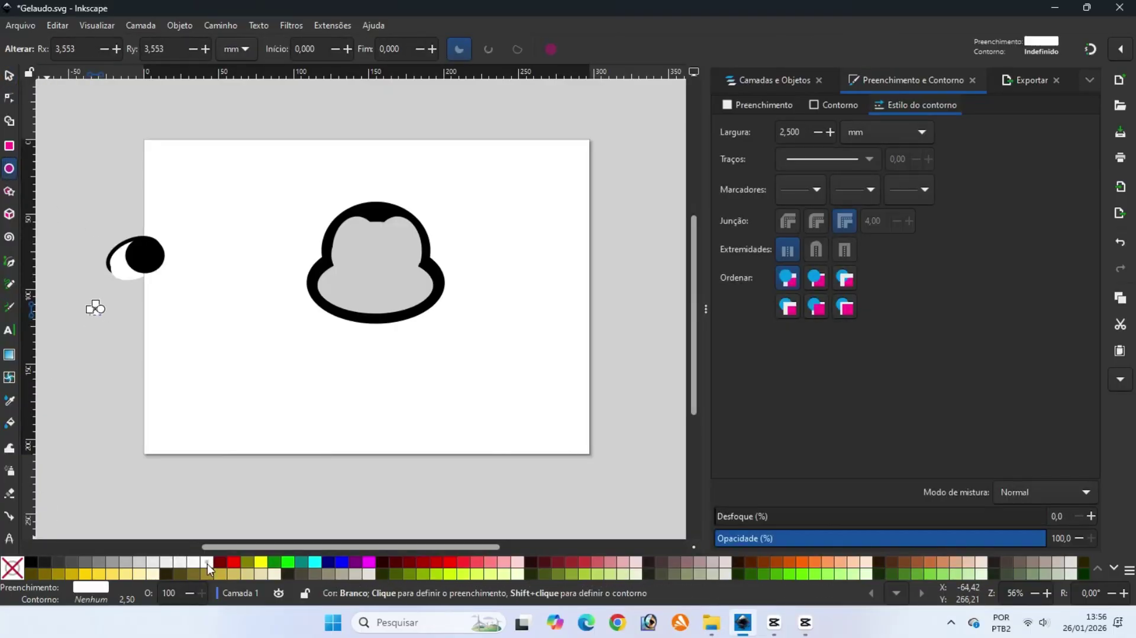
click(9, 75)
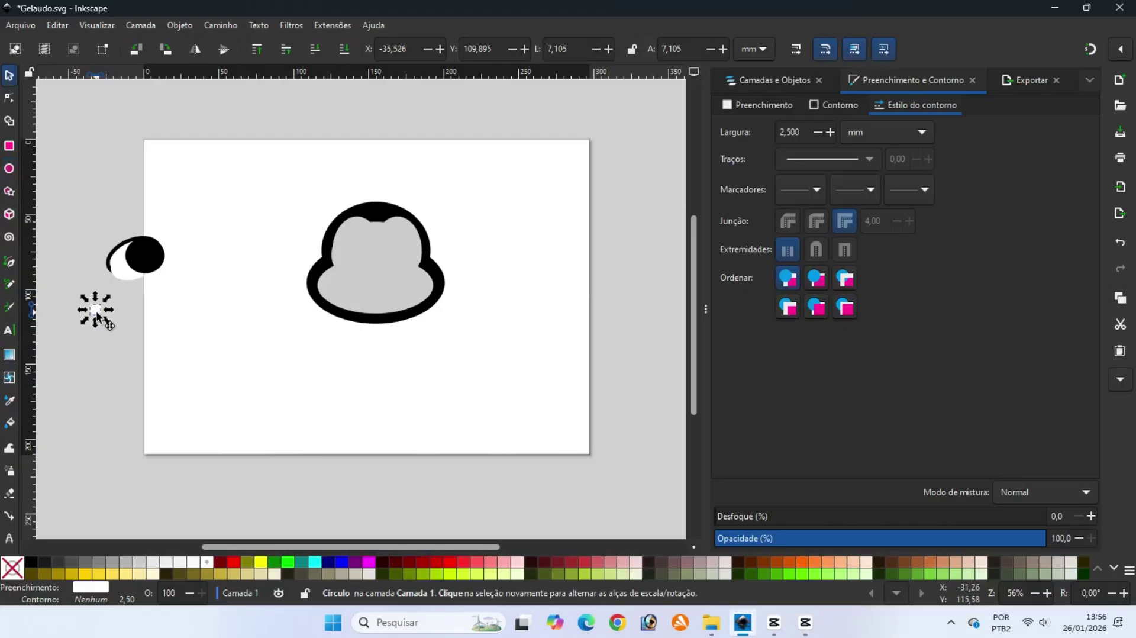
drag(96, 313, 143, 258)
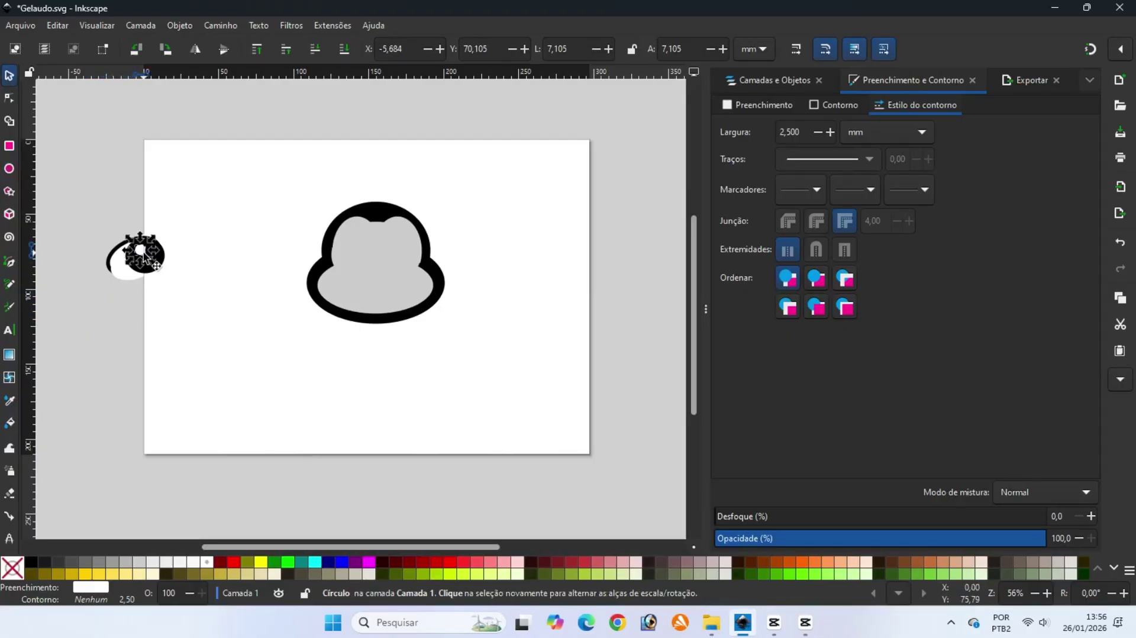
click(108, 314)
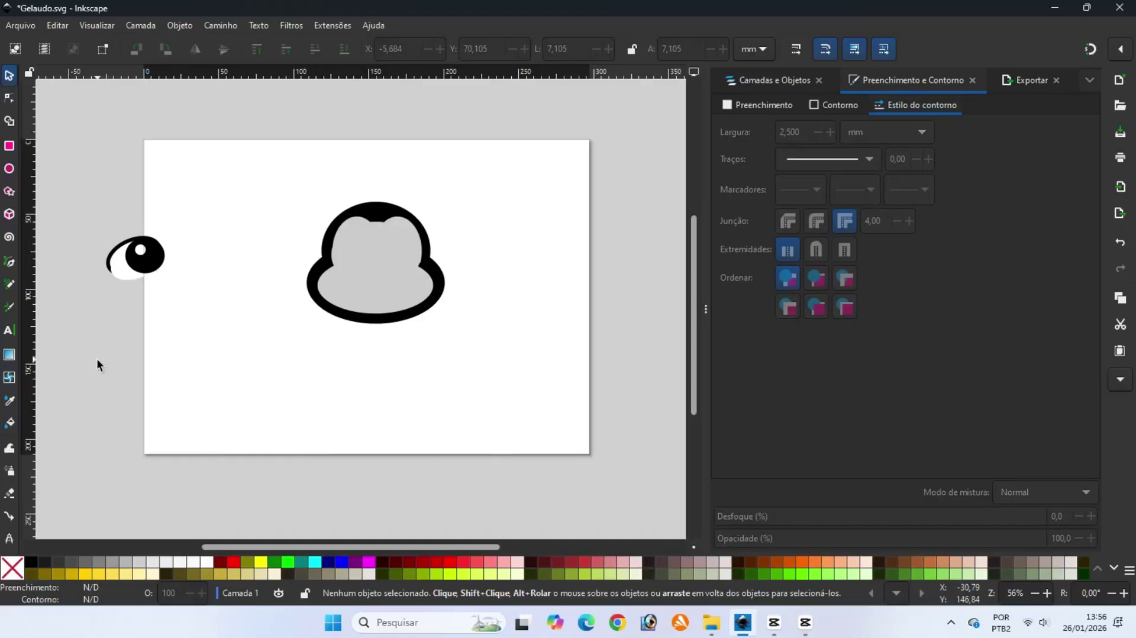
Add a second white highlight about 5 mm across on the pupil's lower-right part and save the drawing
key(e)
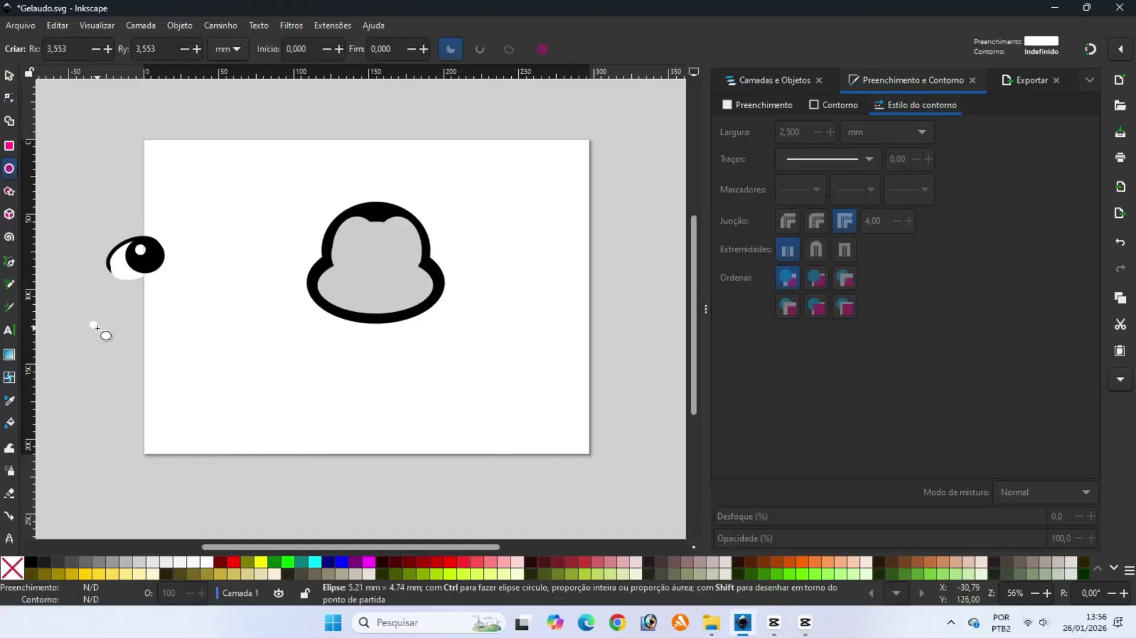
key(s)
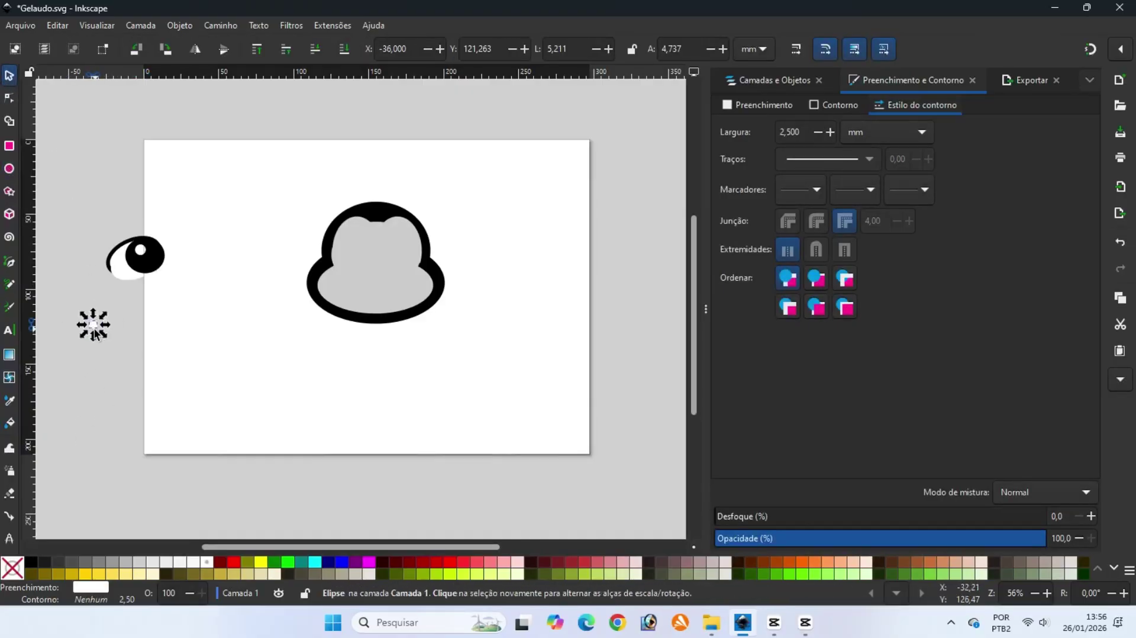
drag(94, 328, 165, 259)
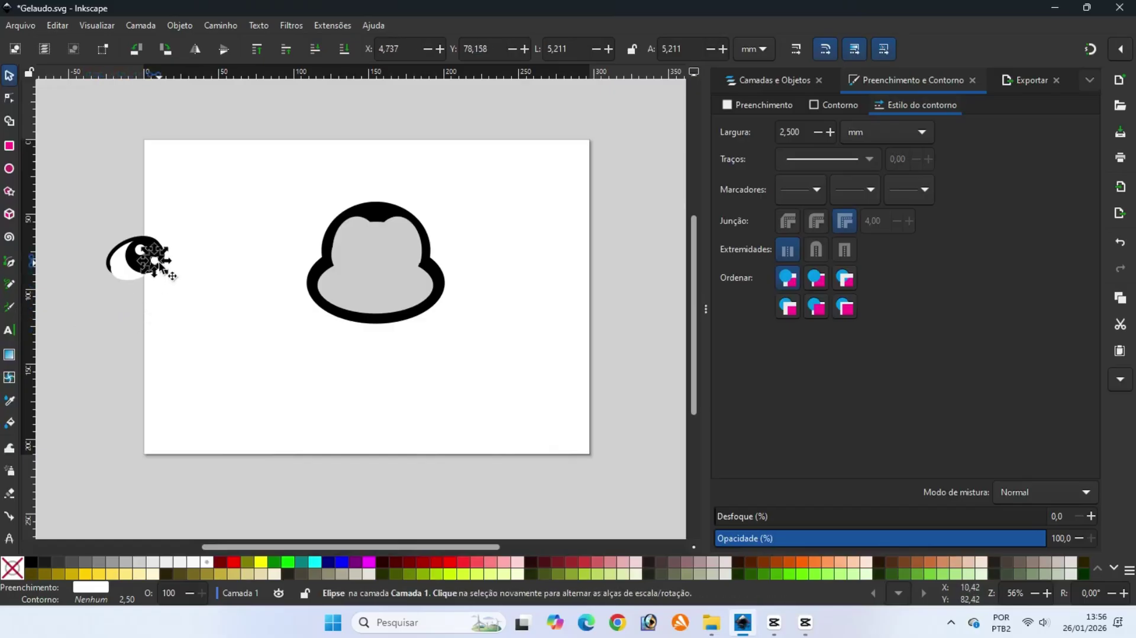
click(78, 327)
click(26, 26)
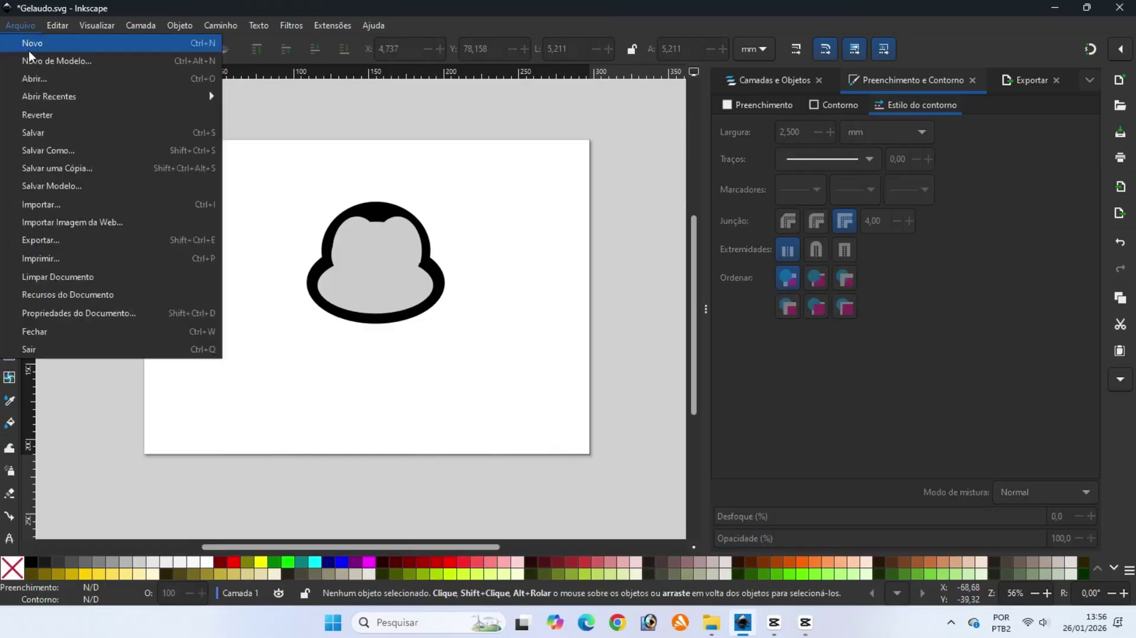
click(34, 133)
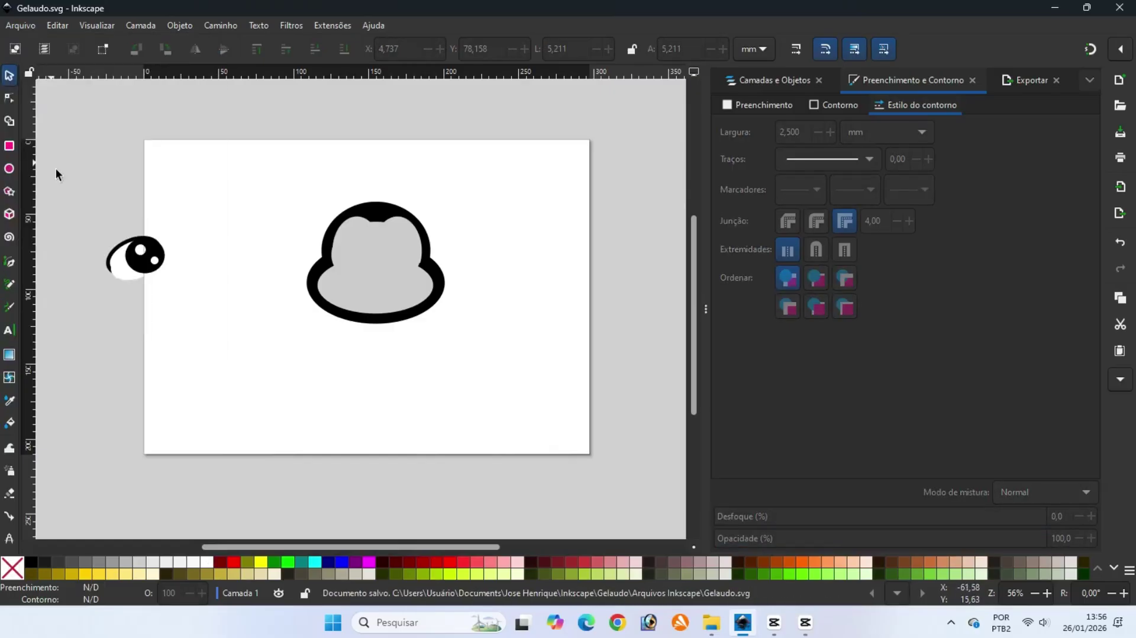
Draw an ellipse about 36 × 34 mm overlapping the eye, with a black outline and no fill, and save the drawing
click(9, 168)
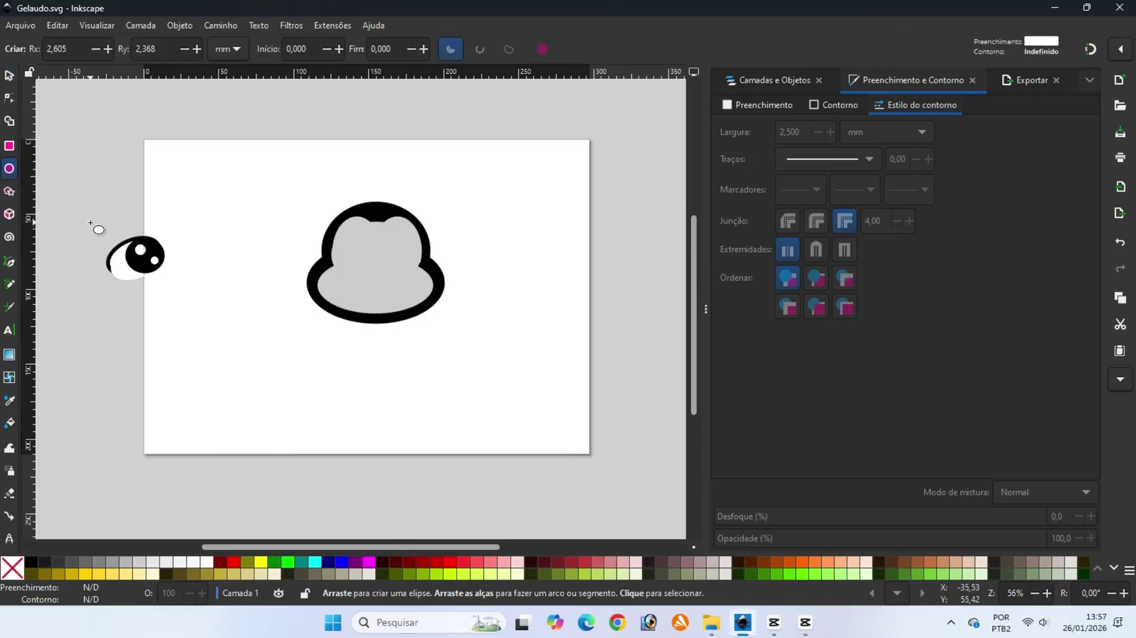
mouse_move(90, 223)
mouse_down()
mouse_move(155, 283)
mouse_move(144, 273)
mouse_up()
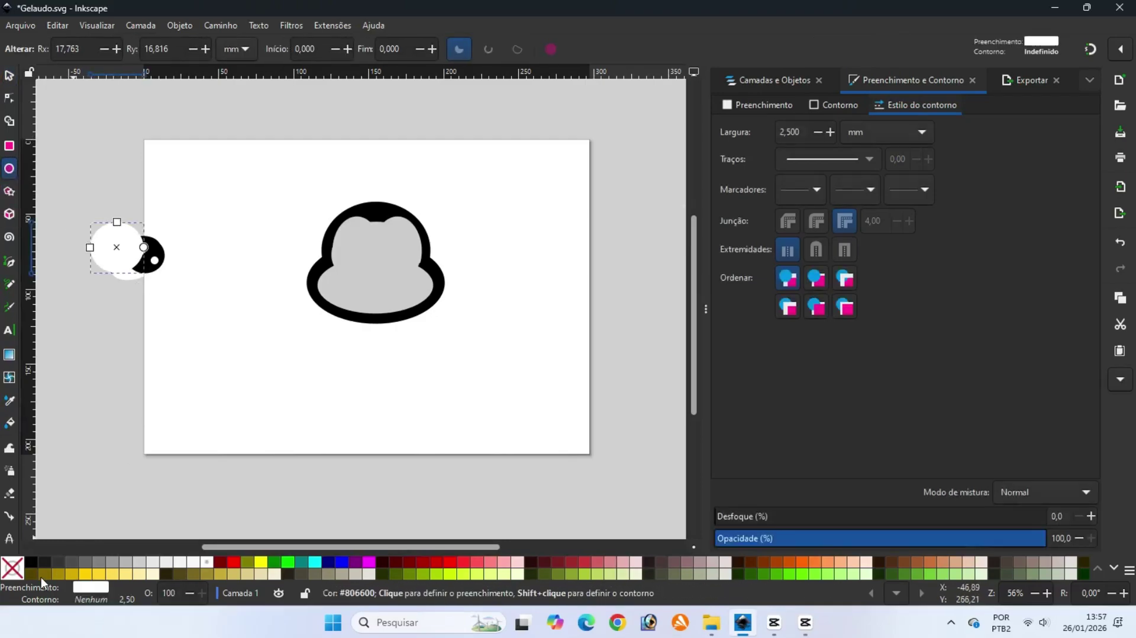
right_click(34, 560)
click(36, 509)
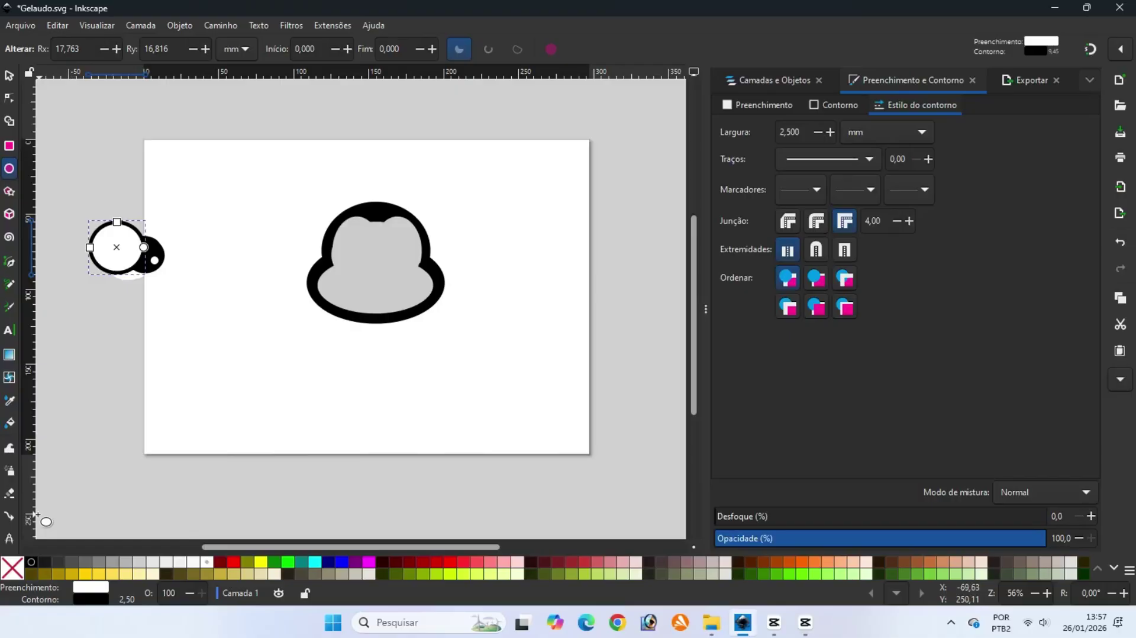
click(12, 571)
click(20, 26)
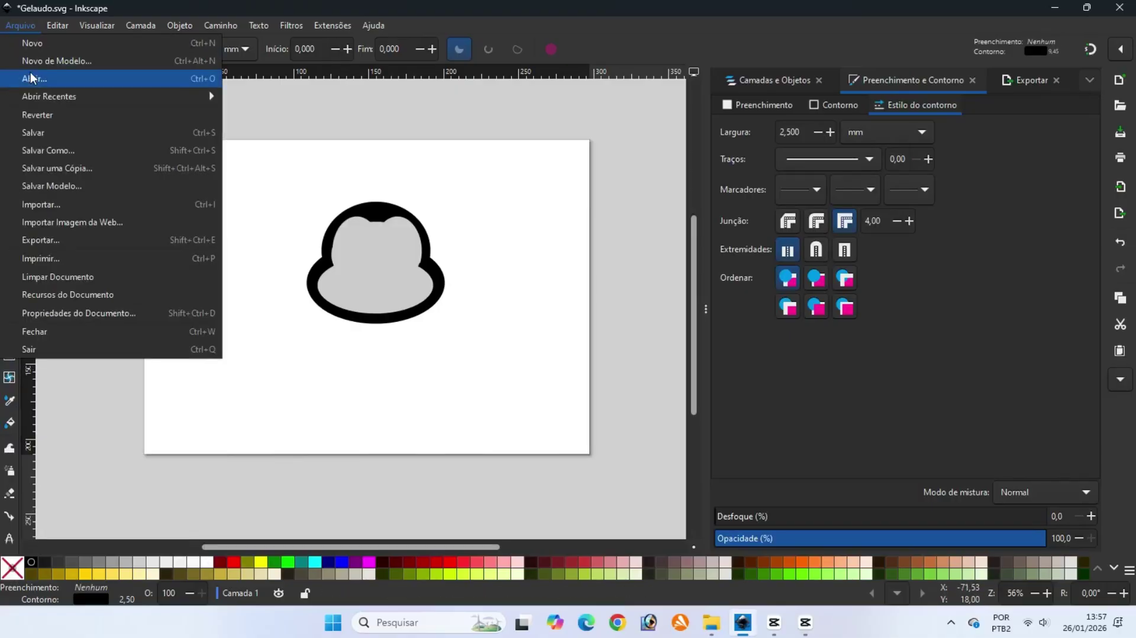
click(35, 133)
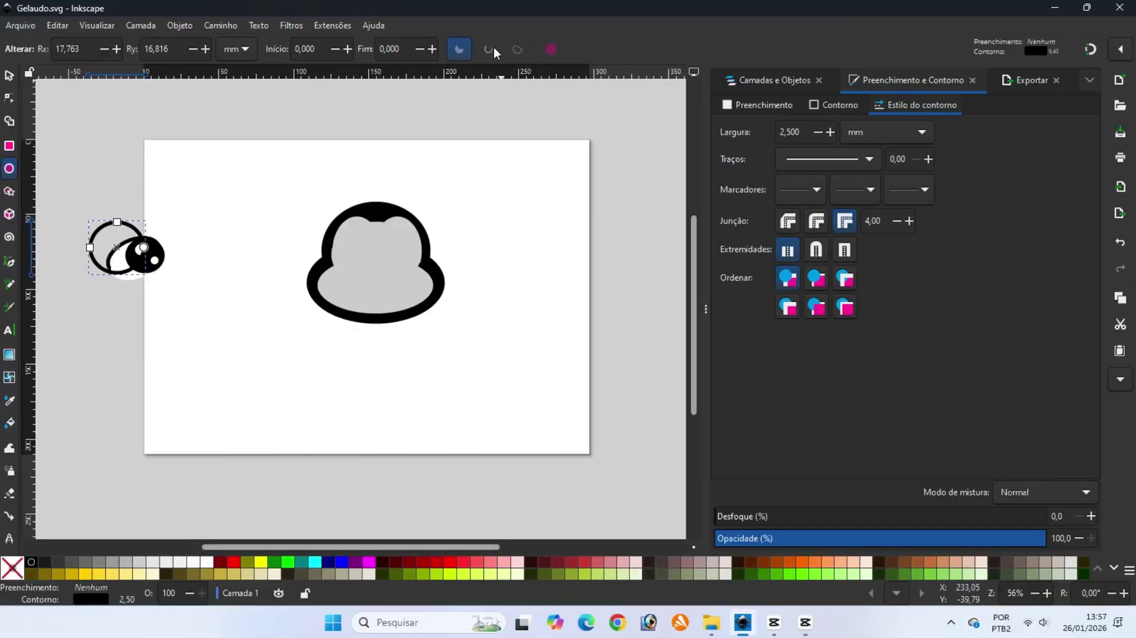
Set the outlined ellipse's end angle to -221.6 degrees and turn it into an open arc
click(432, 50)
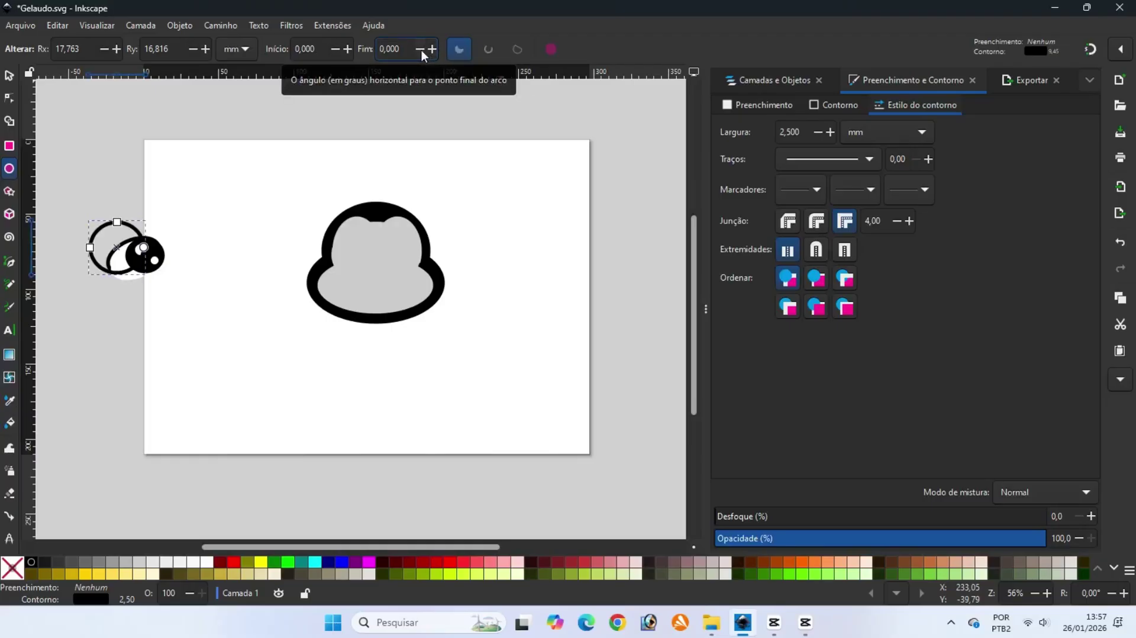
click(421, 51)
drag(421, 51, 422, 51)
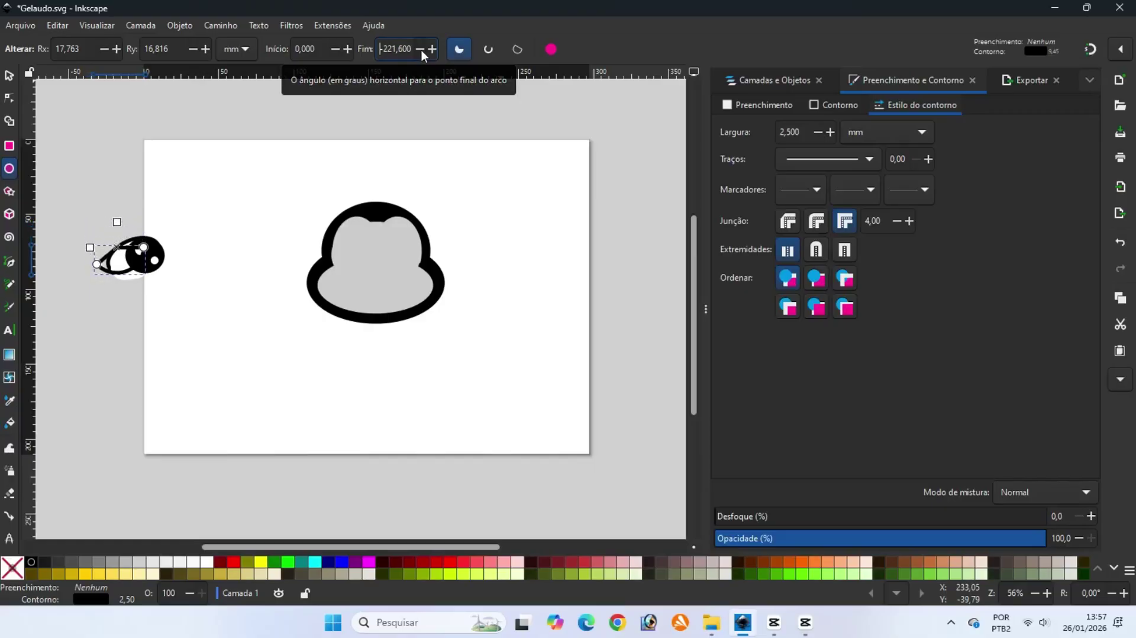
click(484, 51)
Move the arc above the eye and flip it vertically and horizontally
key(s)
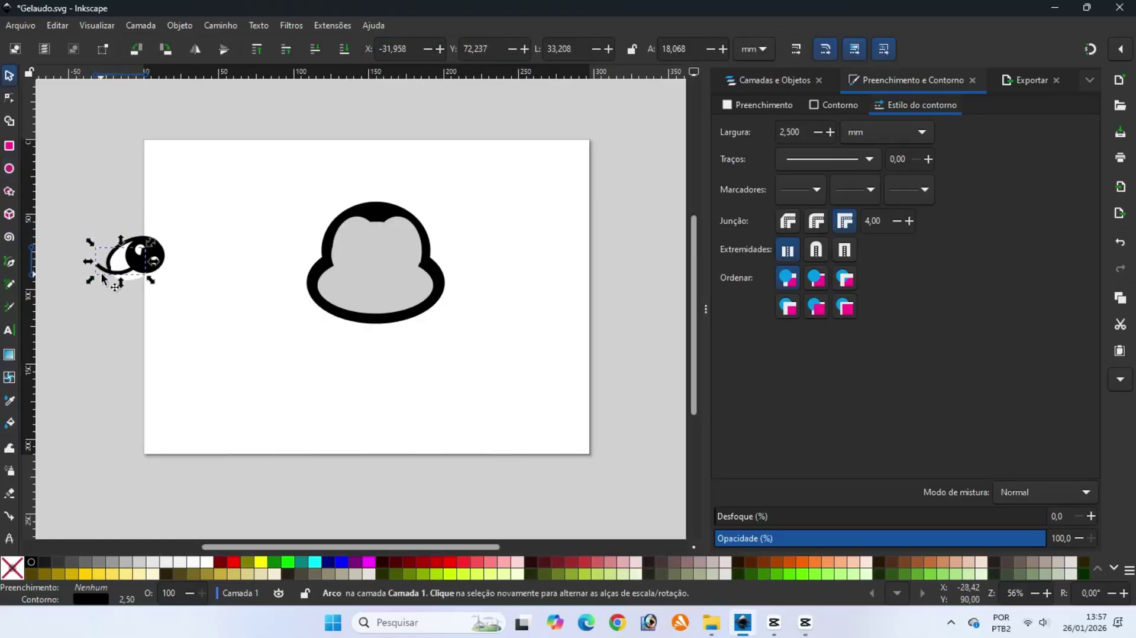
drag(102, 278, 88, 238)
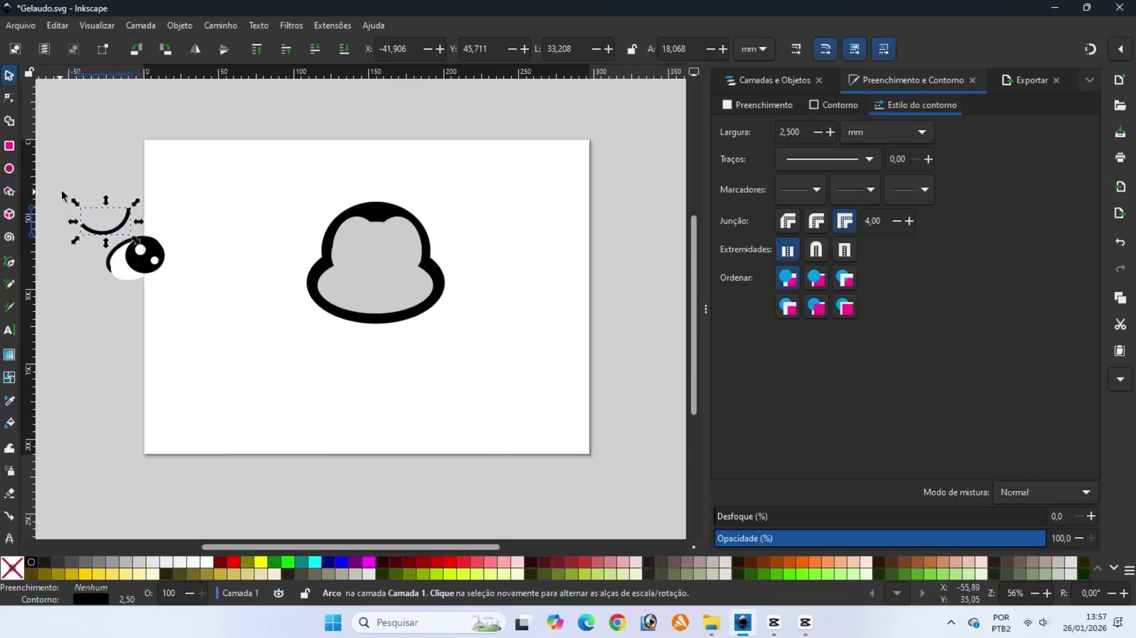
click(228, 54)
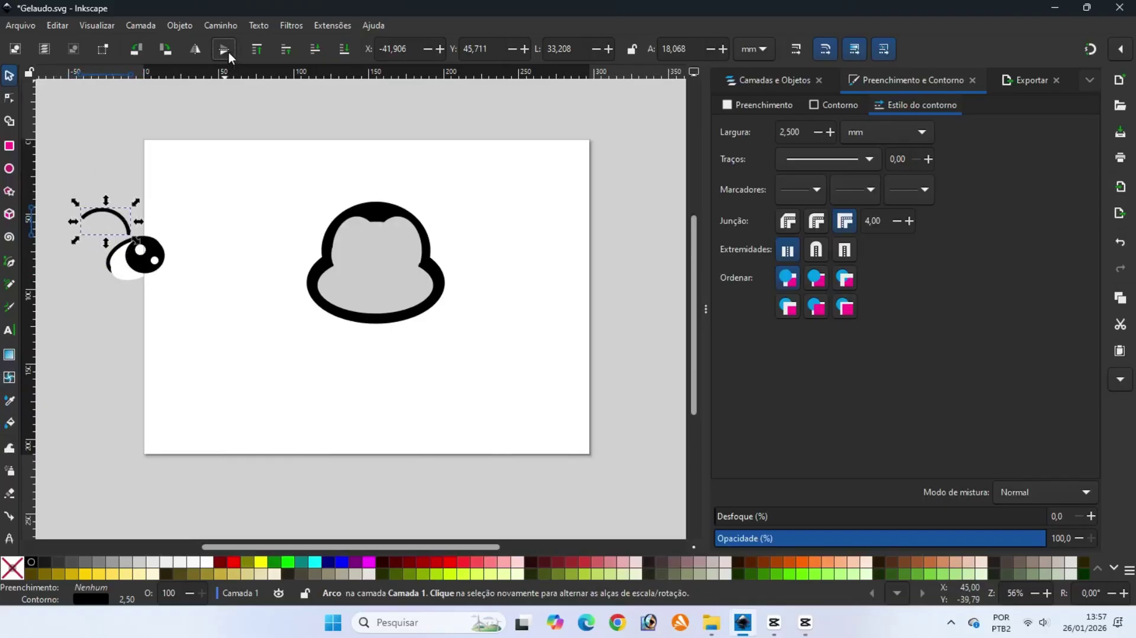
click(198, 52)
Place the arc just above the eye's upper edge as an eyelid line, flatten it, and rotate it to follow the eye
mouse_move(114, 210)
mouse_down()
mouse_move(135, 224)
mouse_move(125, 229)
mouse_up()
click(124, 231)
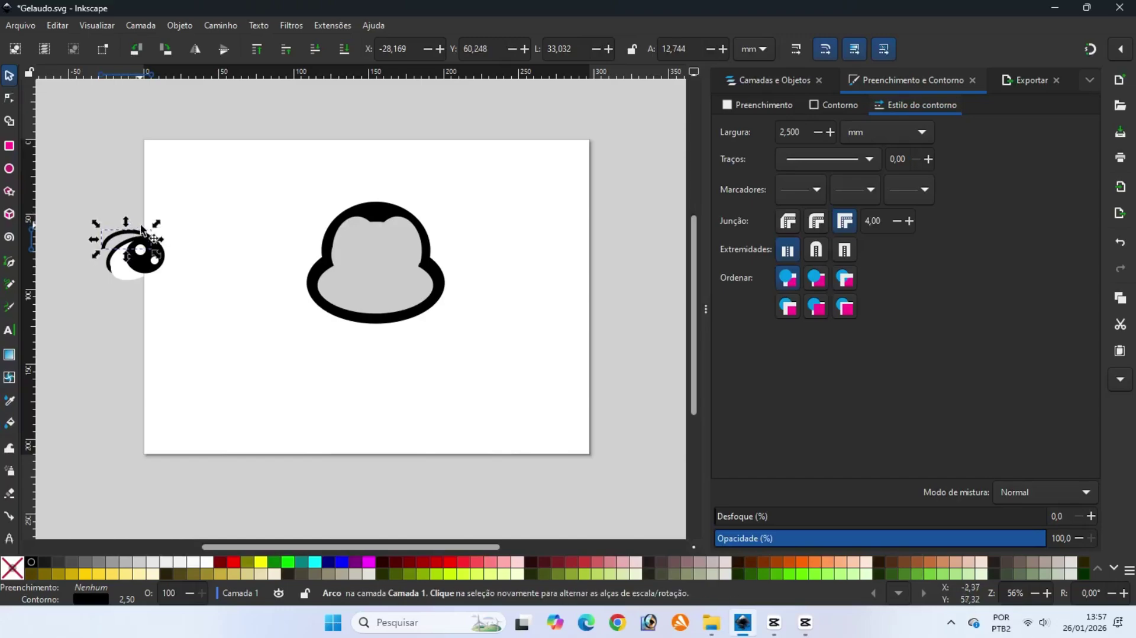
drag(154, 223, 154, 223)
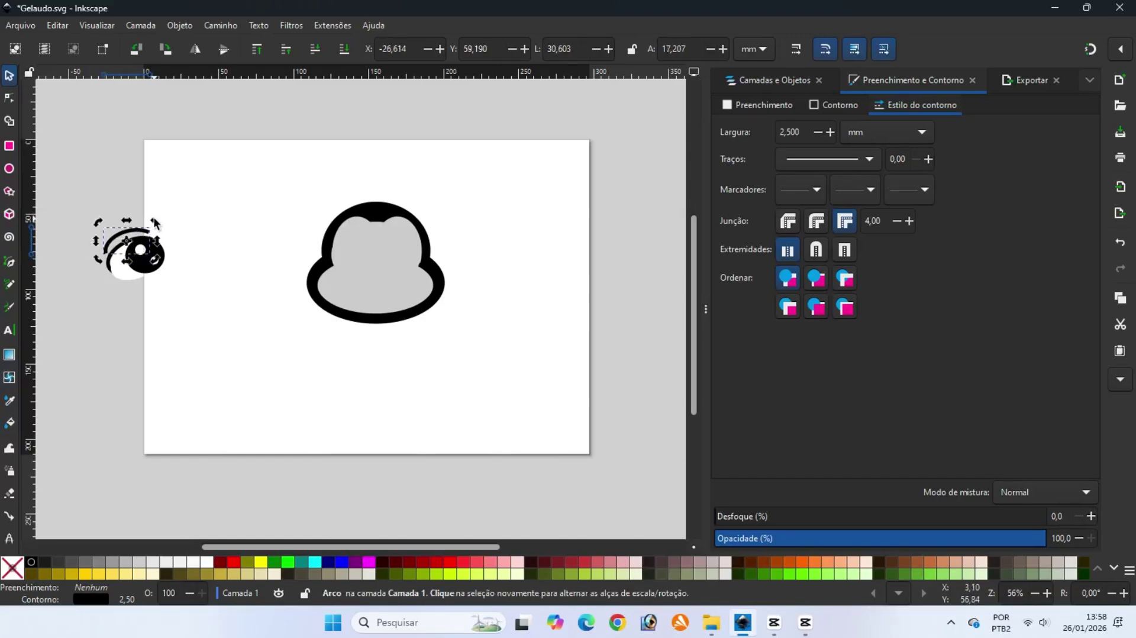
Scale all parts of the eye down together to about 33 × 27 mm and save the drawing
drag(86, 219, 159, 275)
click(120, 293)
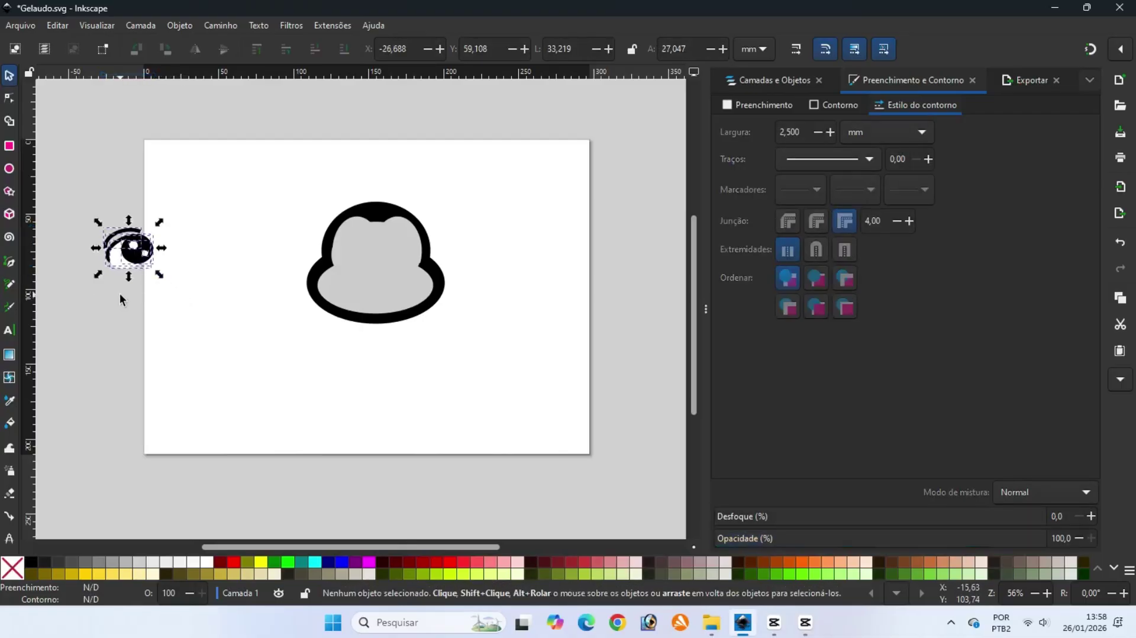
click(26, 30)
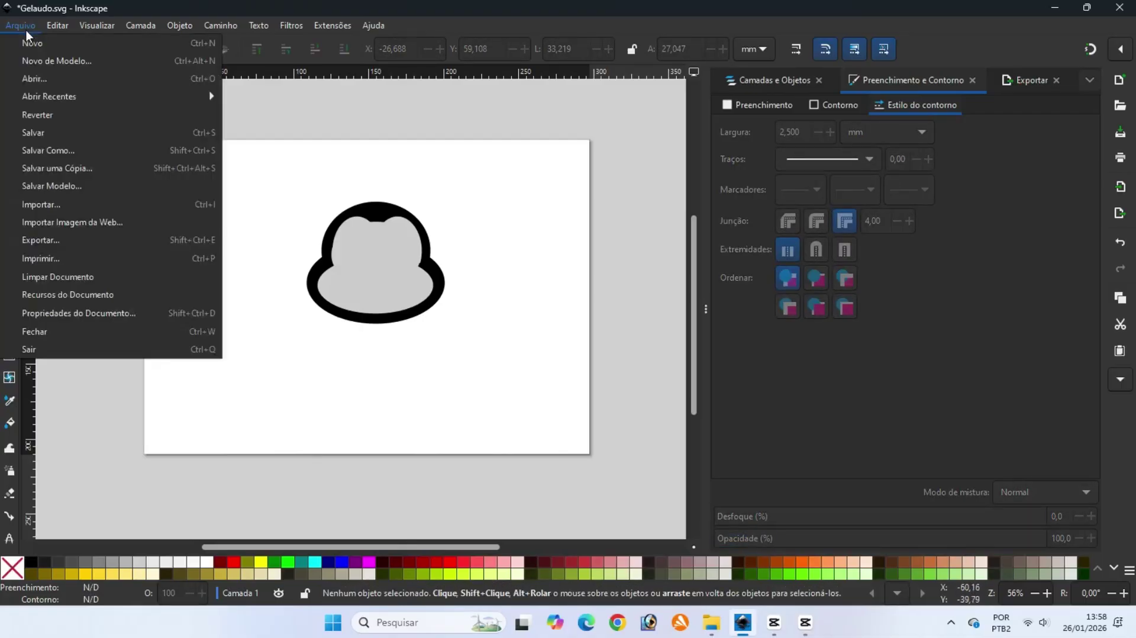
click(40, 133)
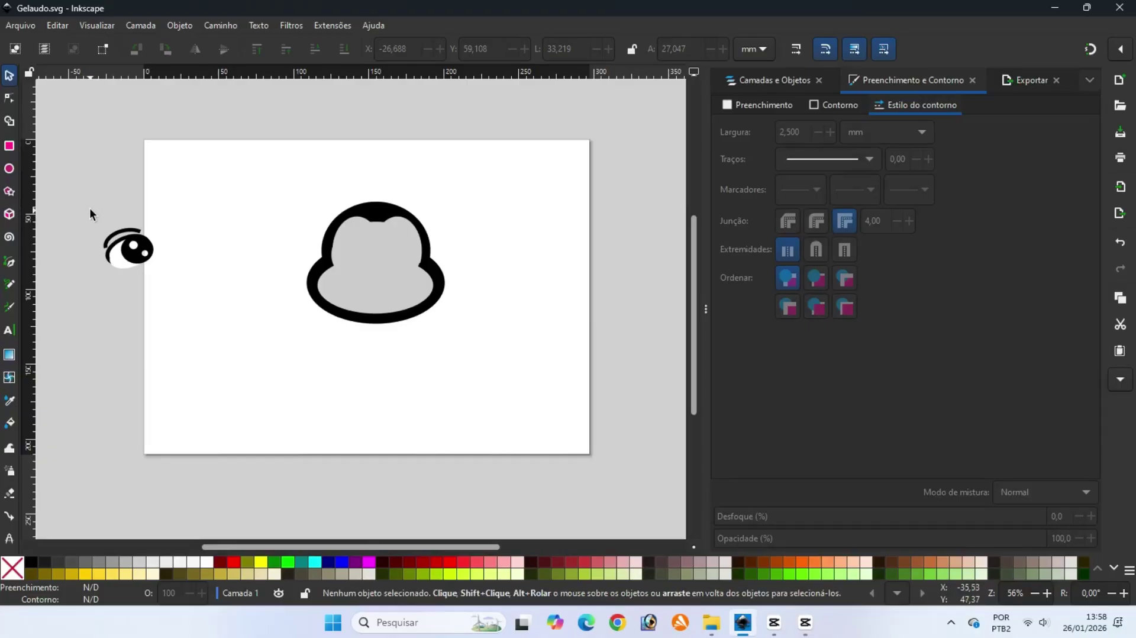
Group all six objects of the eye and save the drawing
drag(91, 207, 178, 293)
click(180, 25)
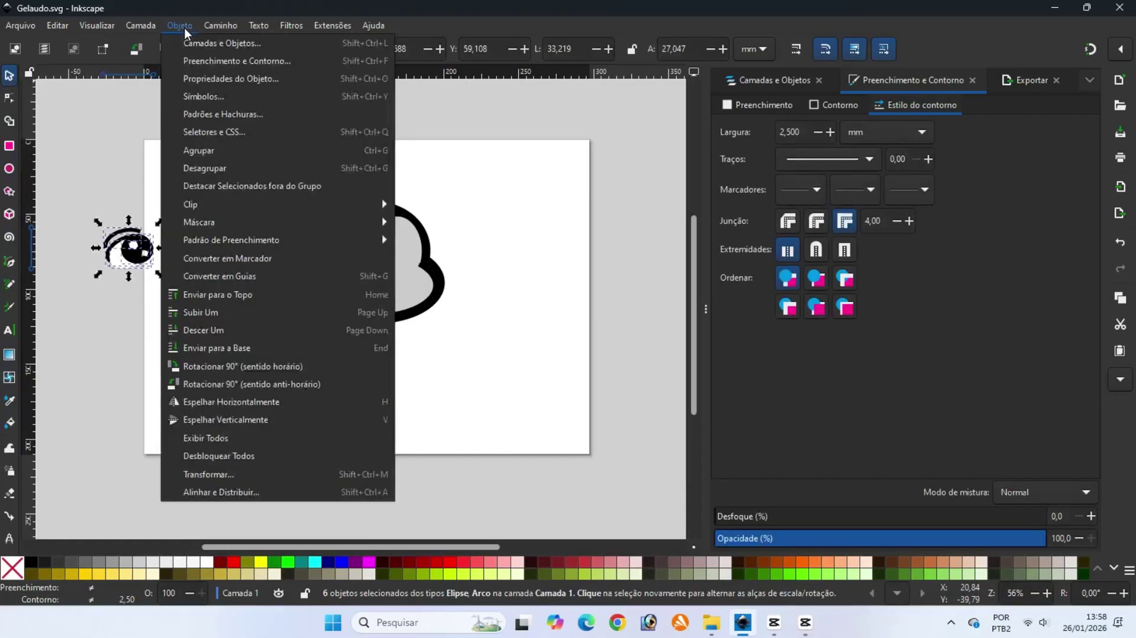
click(200, 144)
click(14, 26)
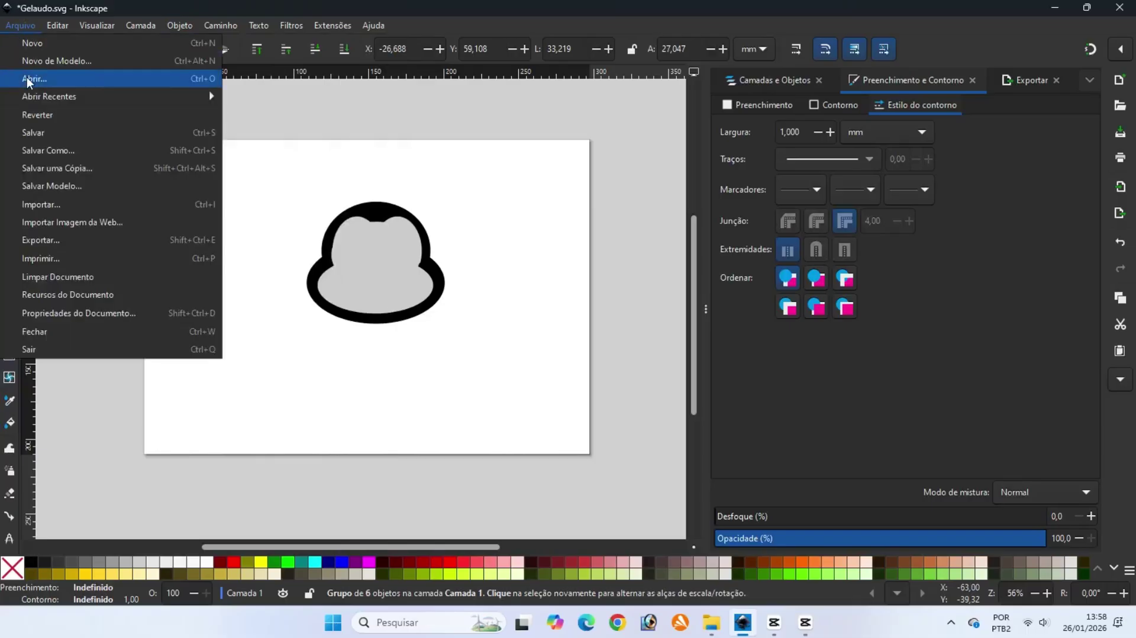
click(37, 131)
Duplicate the eye group, place the copy beside the original on its right, and flip it horizontally
right_click(130, 249)
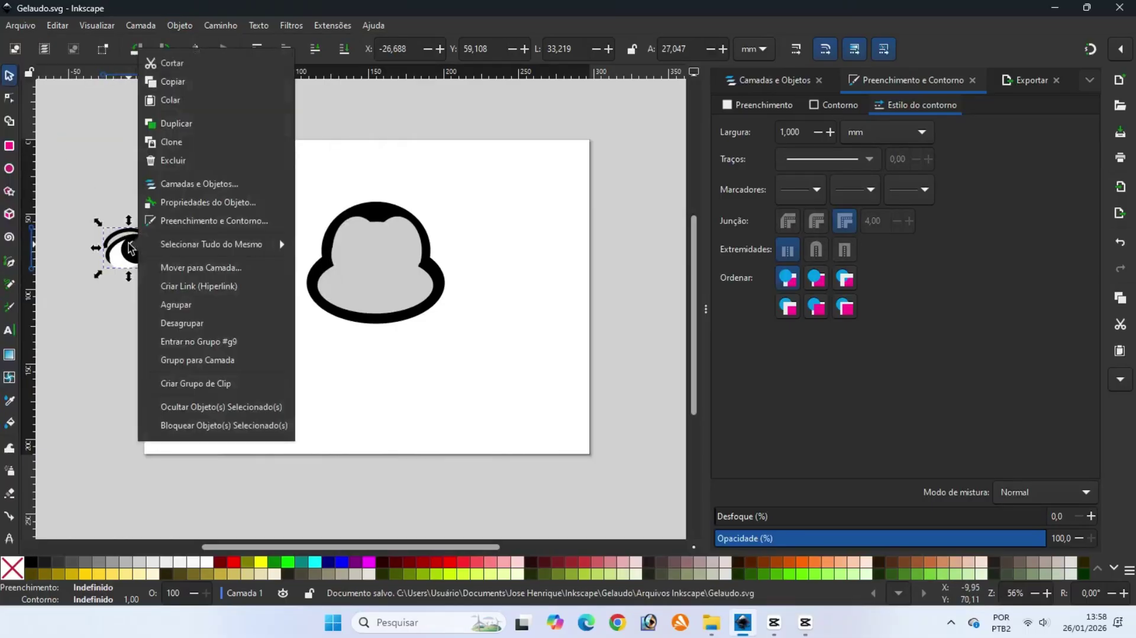
click(171, 145)
drag(144, 253, 207, 253)
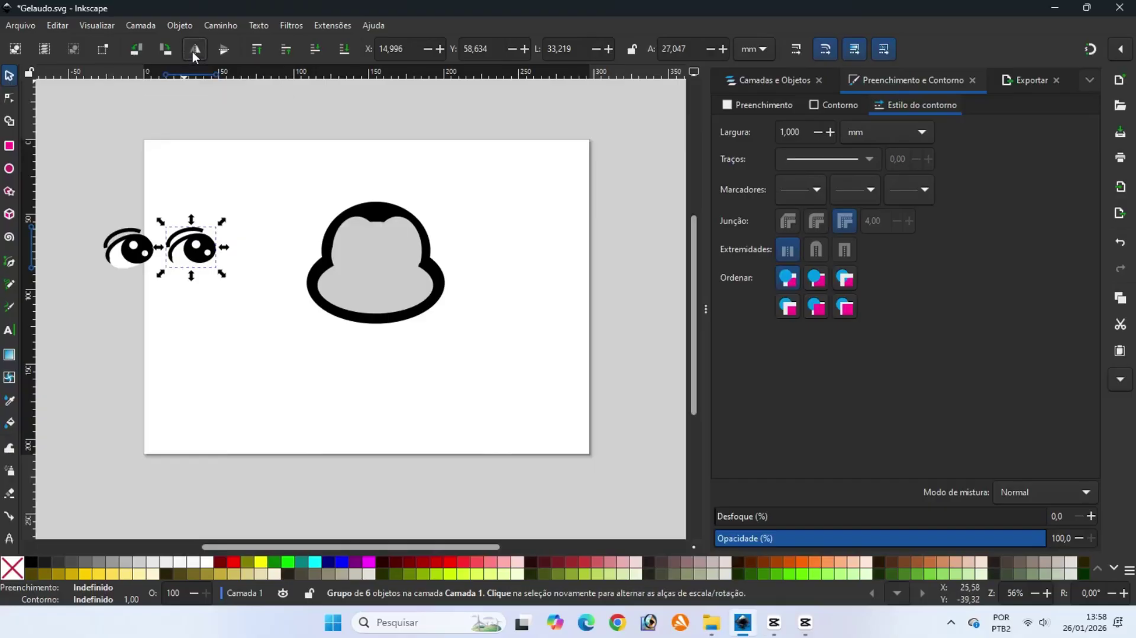
click(193, 51)
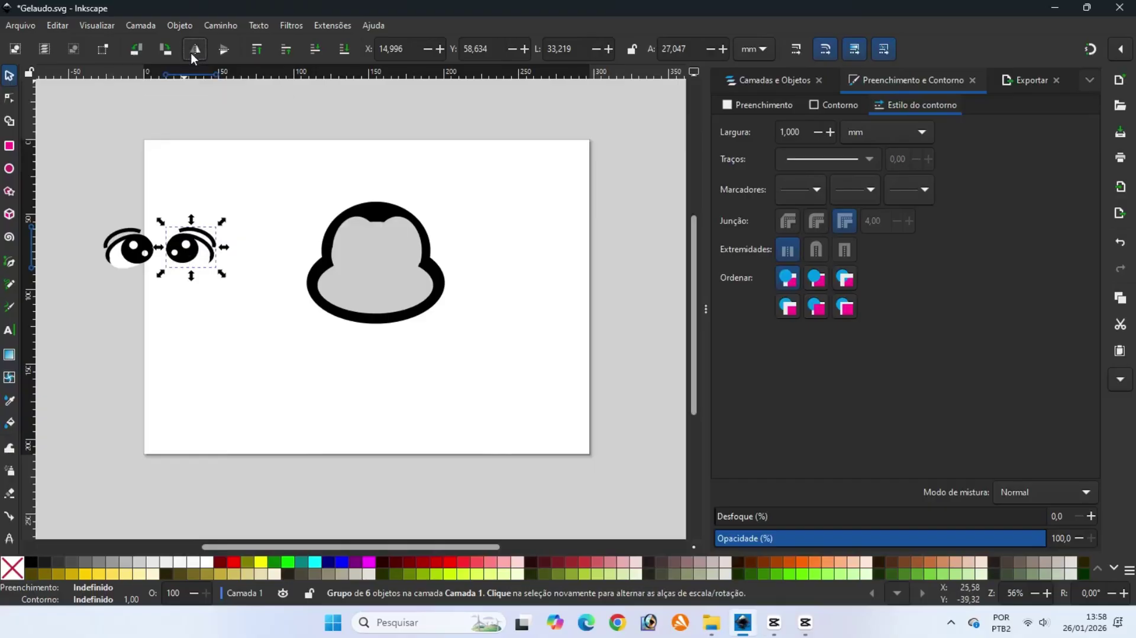
Ungroup the mirrored eye and reposition its two pupil highlights to match the layout of those in the original eye
click(171, 27)
click(194, 164)
click(205, 285)
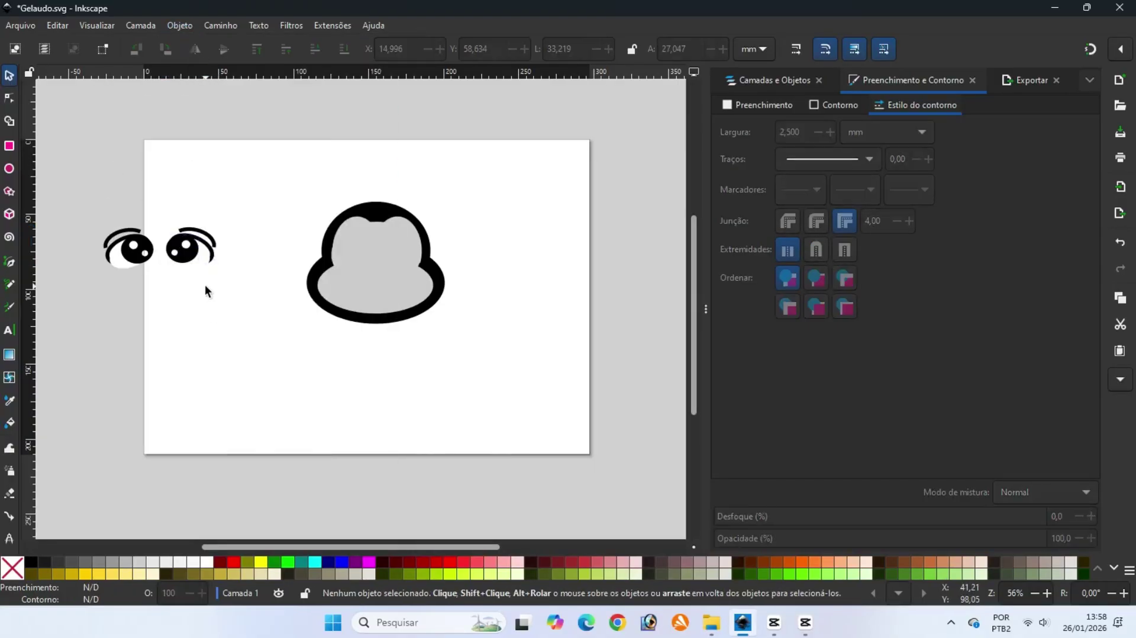
click(184, 243)
drag(184, 246, 190, 259)
click(190, 278)
click(175, 260)
click(160, 293)
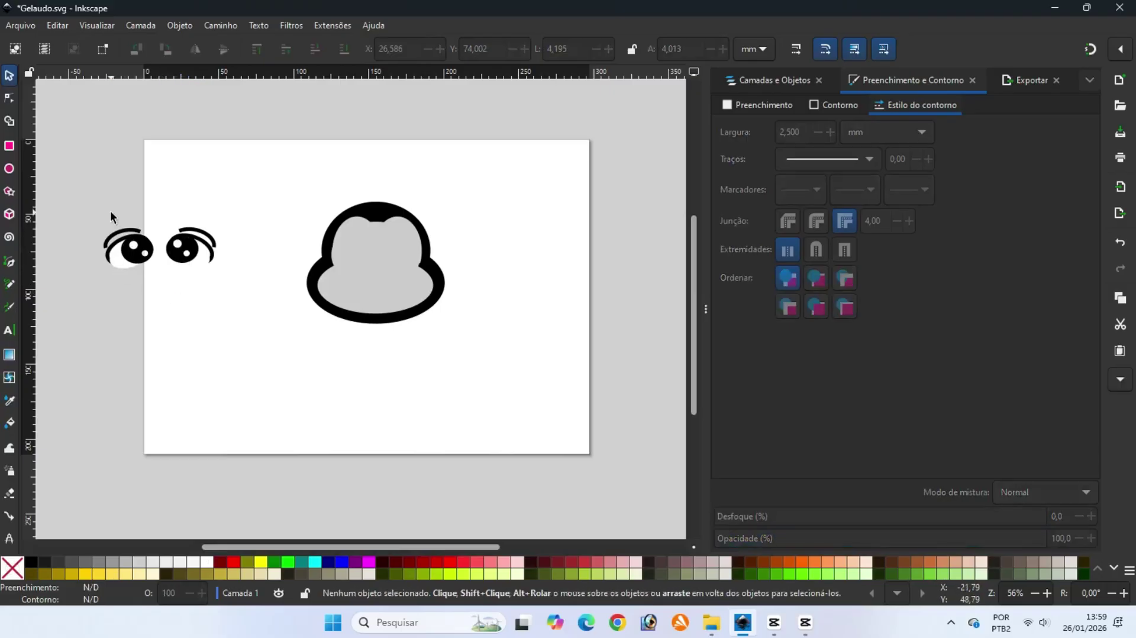
Ungroup the six parts of the original left eye
drag(111, 211, 161, 282)
drag(115, 208, 163, 286)
drag(161, 219, 142, 272)
click(130, 248)
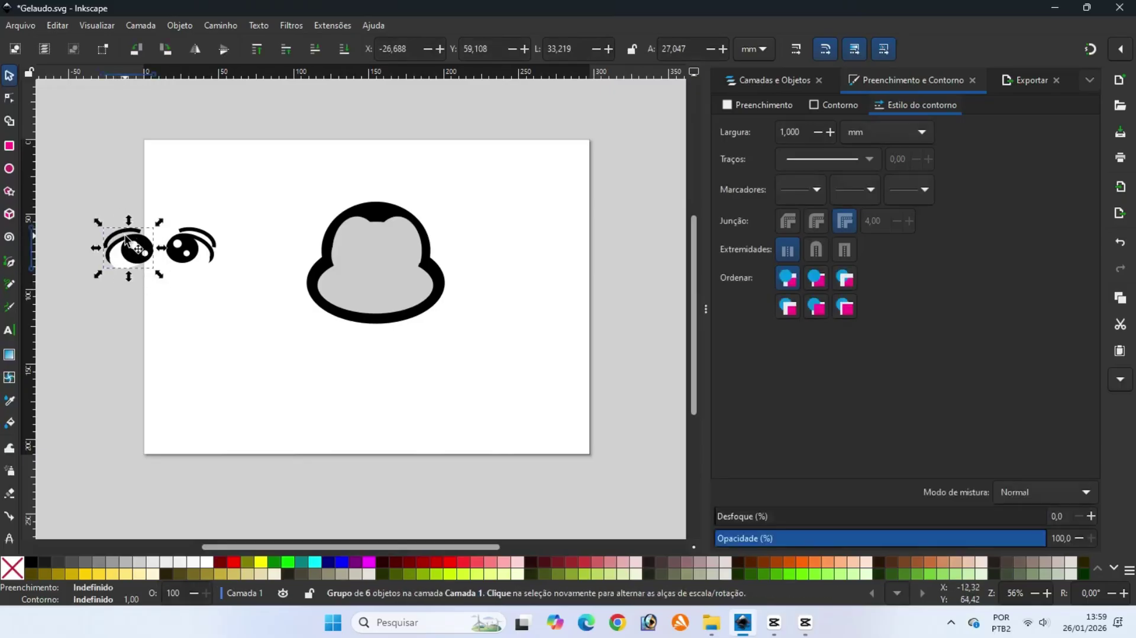
click(172, 27)
click(188, 168)
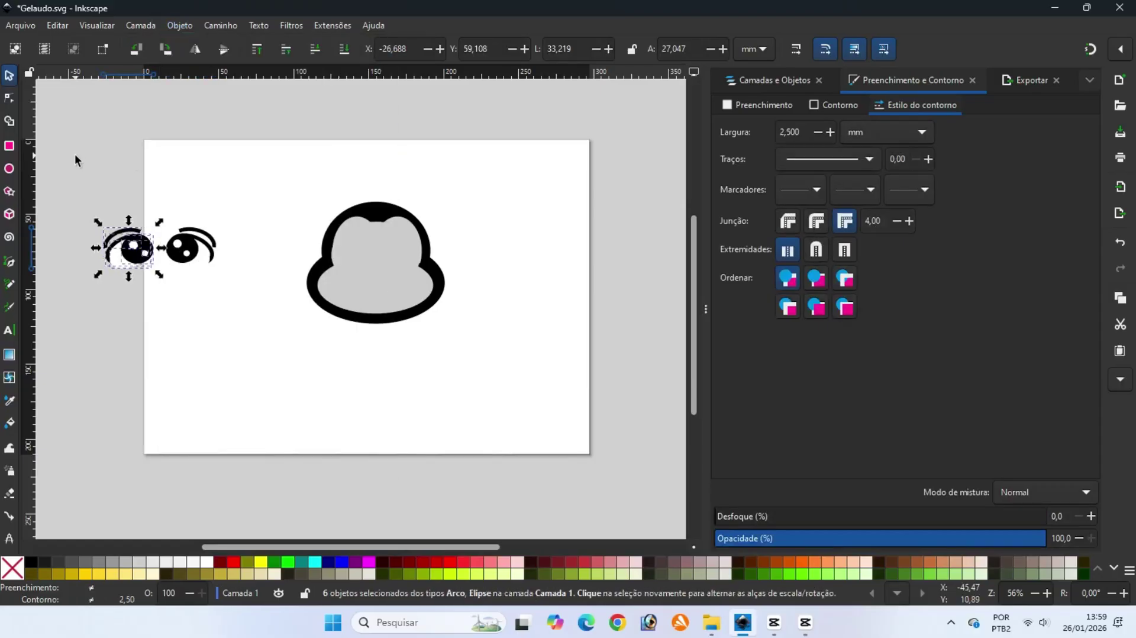
Nudge the left eye's pupil together with its two highlights slightly to the left
click(76, 154)
drag(119, 207, 159, 284)
key(Left)
key(Left)
key(Left)
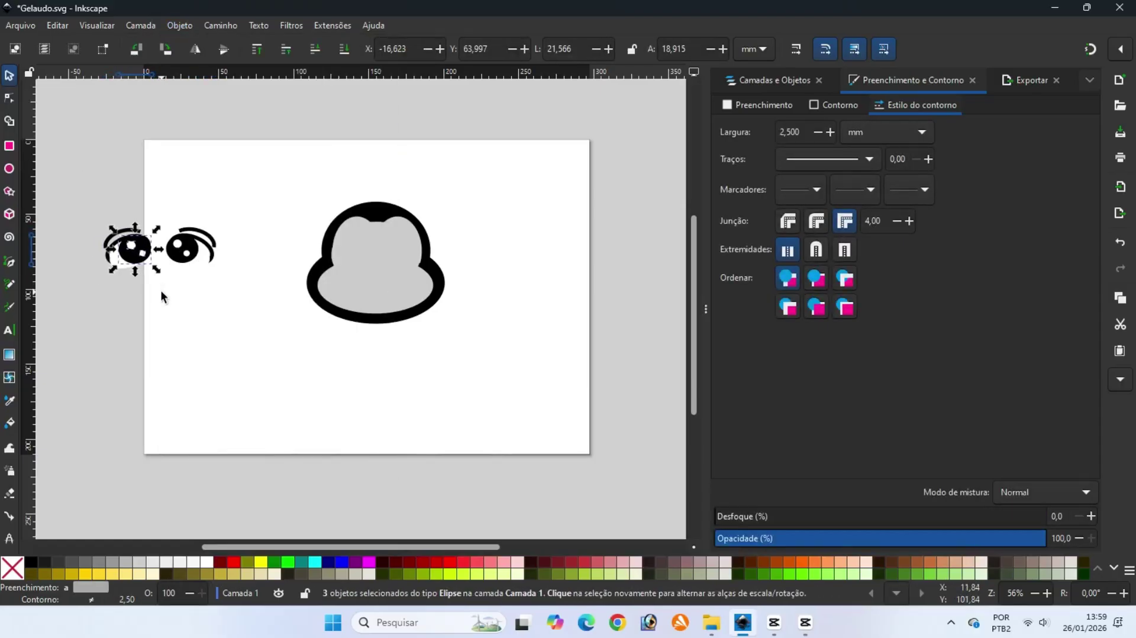
click(165, 293)
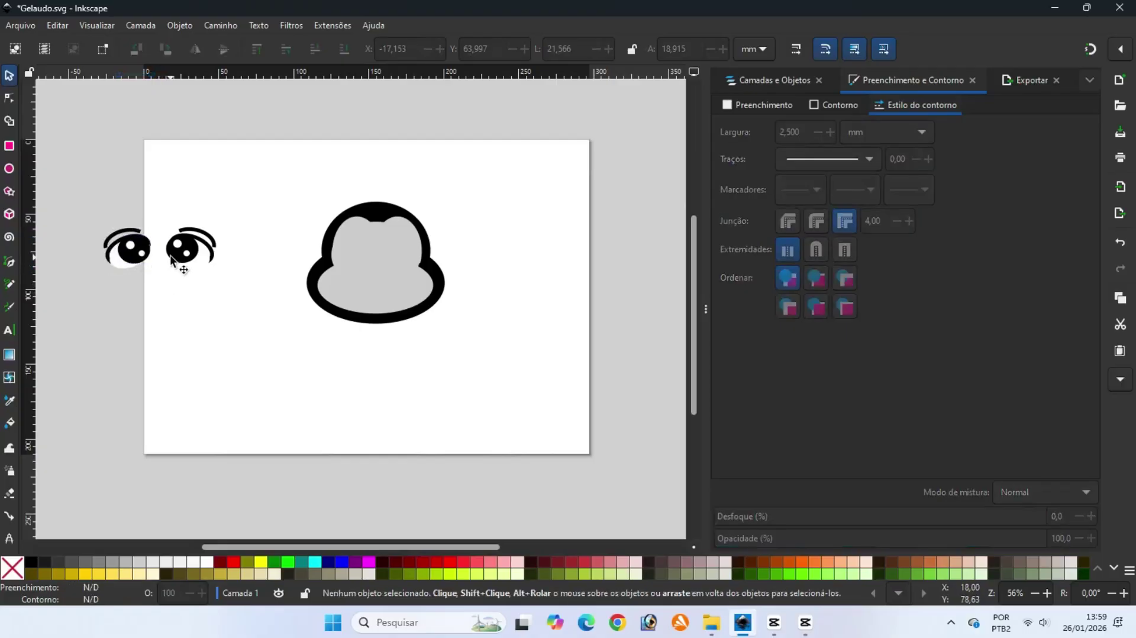
Nudge the right eye's pupil together with its two highlights slightly to the right
drag(161, 222, 166, 244)
drag(204, 275, 206, 277)
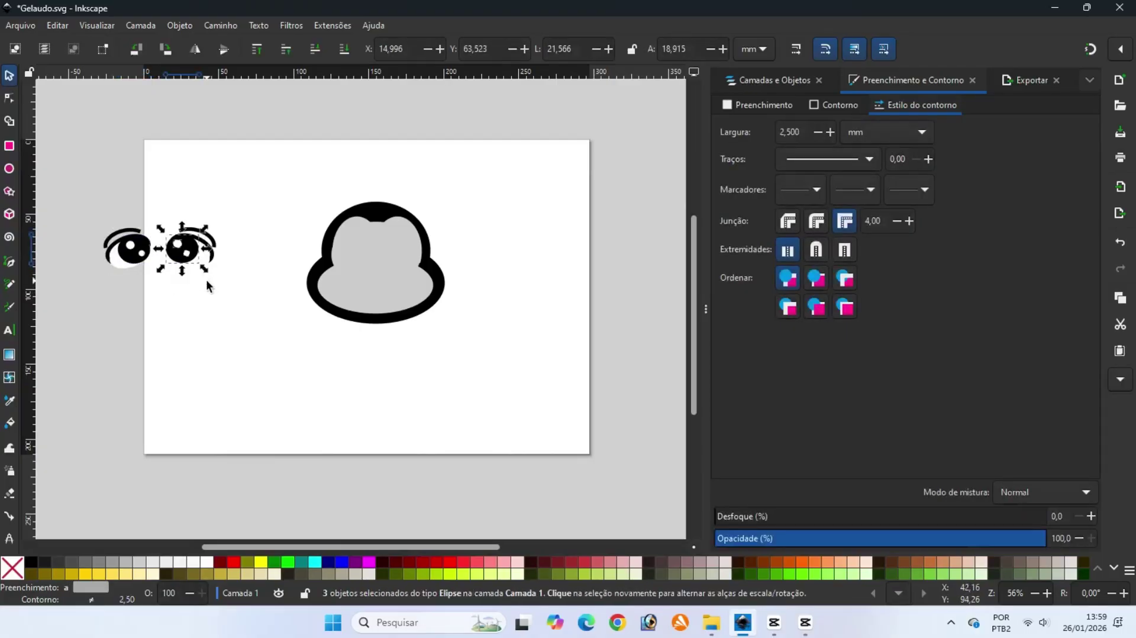
key(Right)
key(Right)
key(Right)
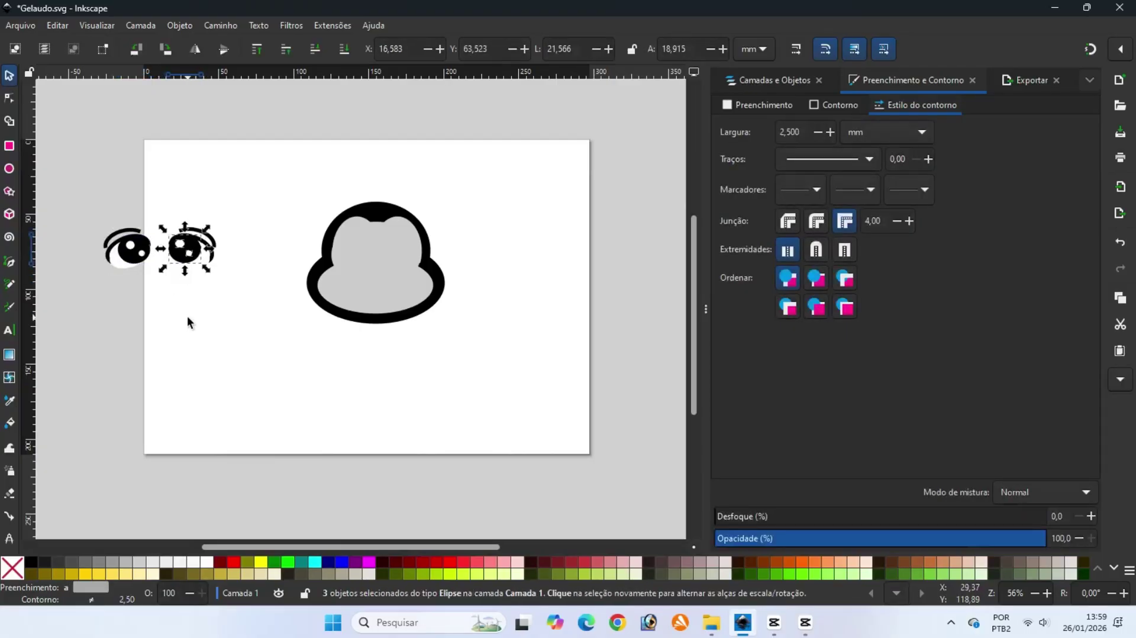
click(175, 322)
Move all six parts of the right eye left, closer to the left eye
drag(158, 209, 241, 288)
key(Left)
key(Left)
key(Left)
key(Left)
key(Left)
key(Left)
key(Left)
key(Left)
key(Left)
key(Left)
key(Left)
key(Left)
key(Left)
key(Left)
key(Left)
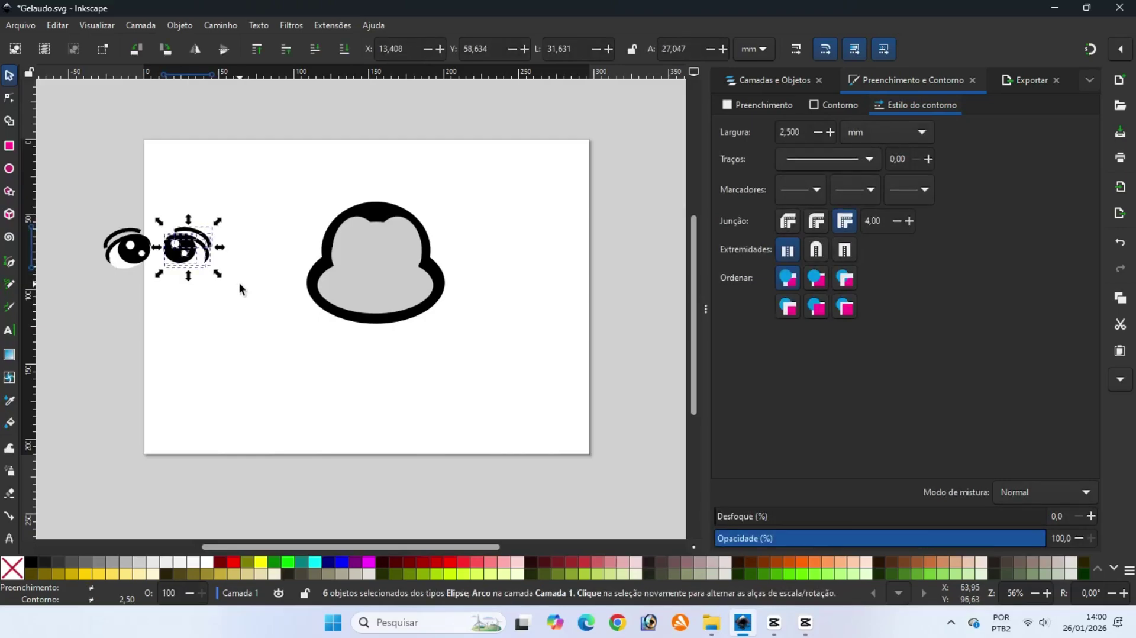
click(223, 336)
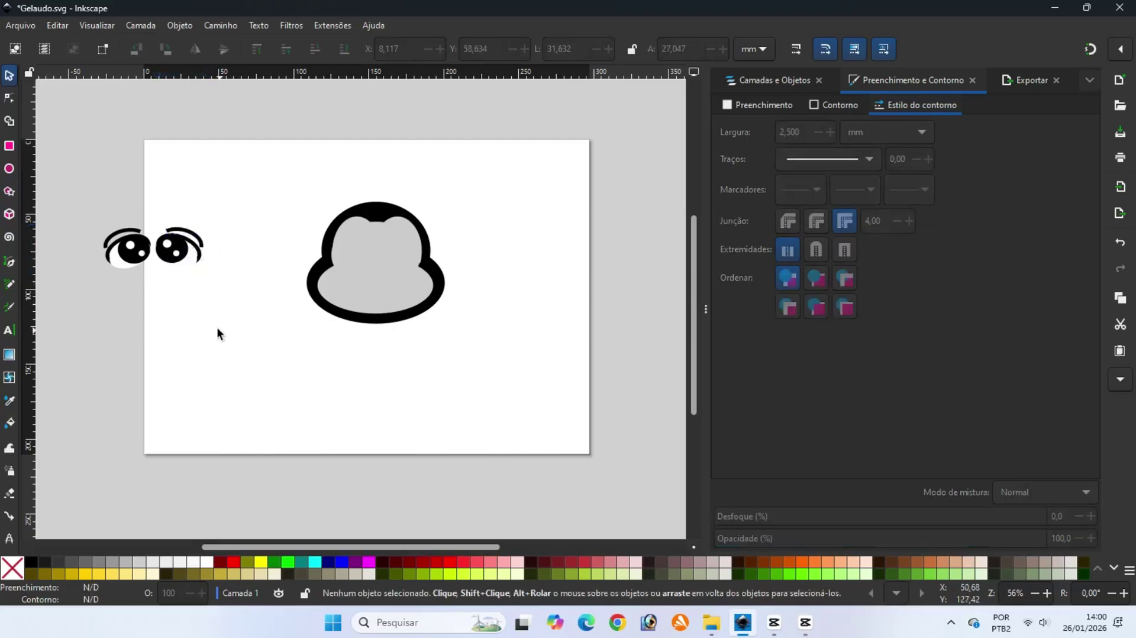
Group all parts of both eyes, place the group on the upper part of the grey face, and save the drawing
drag(83, 199, 233, 296)
click(177, 25)
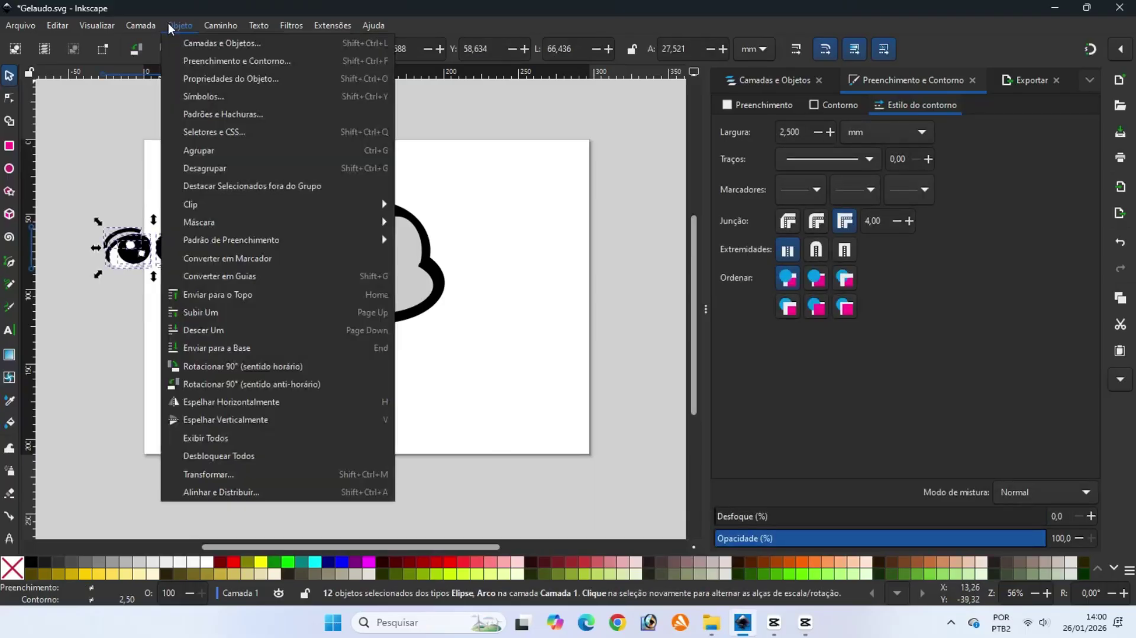
click(200, 149)
drag(158, 251, 385, 249)
click(96, 237)
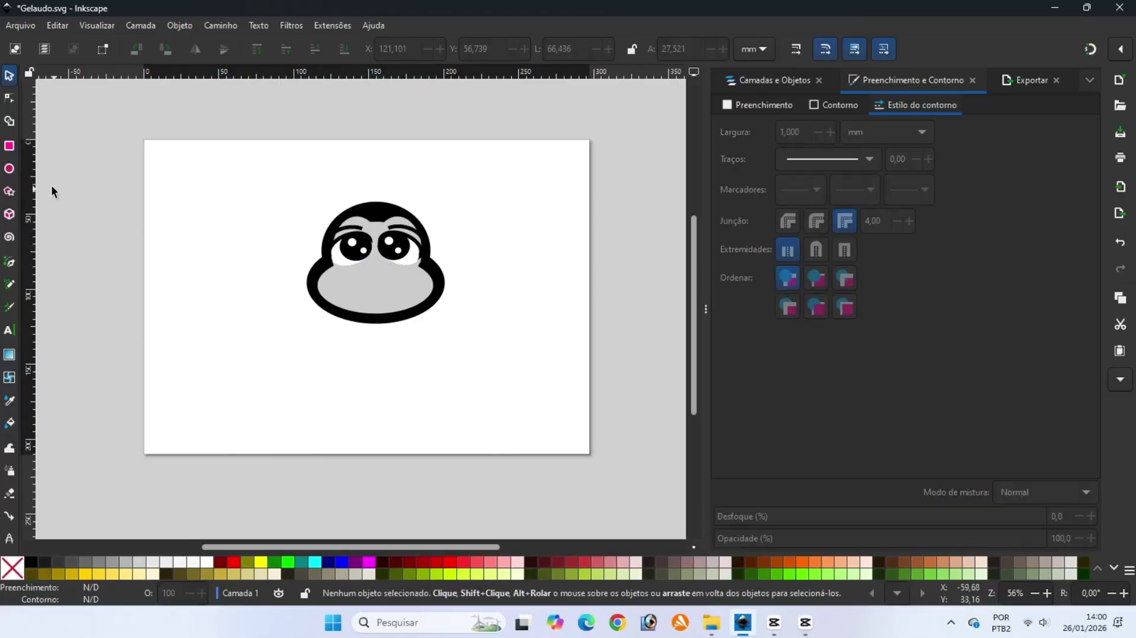
click(16, 27)
click(45, 131)
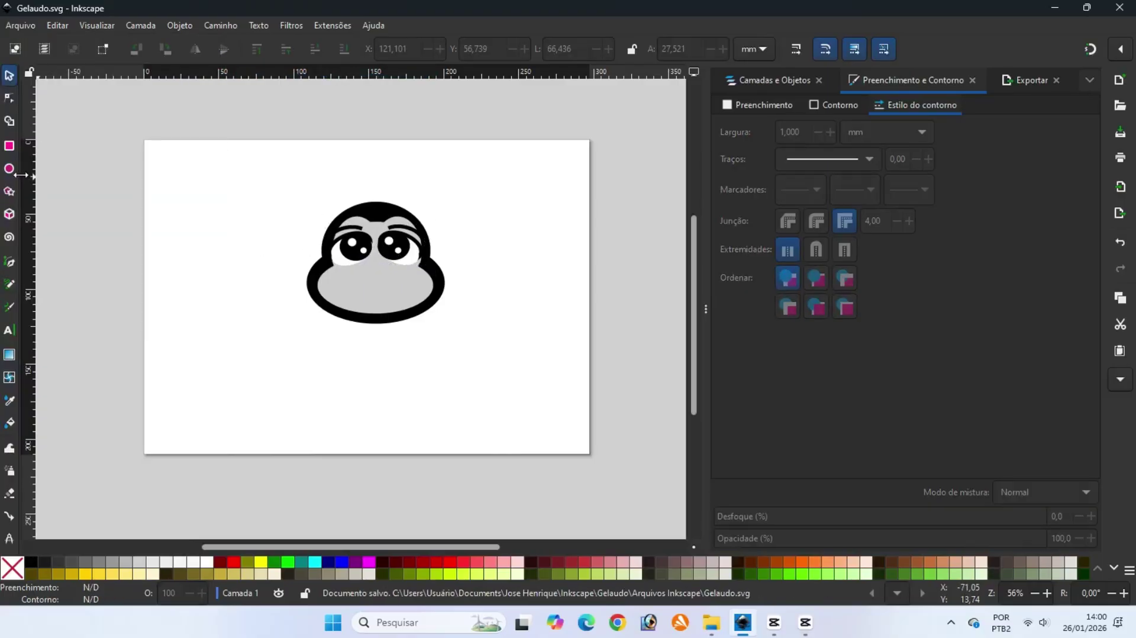
Draw an upright outlined ellipse about 31 × 48 mm beside the page and make it a whole ellipse instead of an arc
click(8, 169)
drag(93, 246, 137, 309)
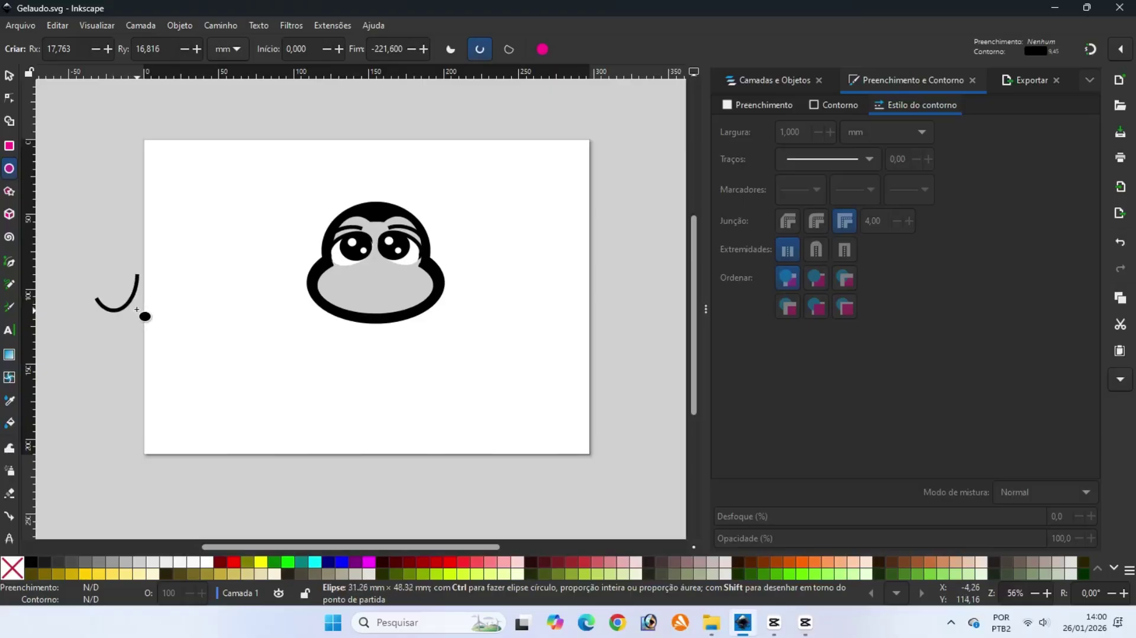
click(550, 49)
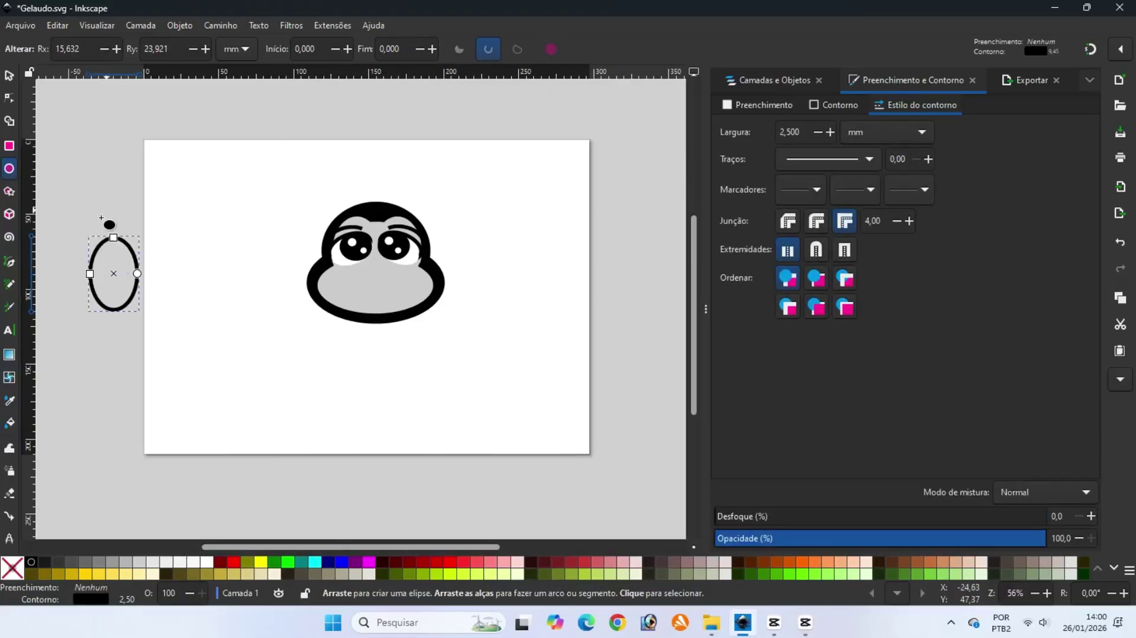
Convert the ellipse to a path and shape it into a beak by pulling the bottom node down and widening the top curve
click(220, 26)
click(242, 41)
click(14, 102)
drag(114, 311, 112, 329)
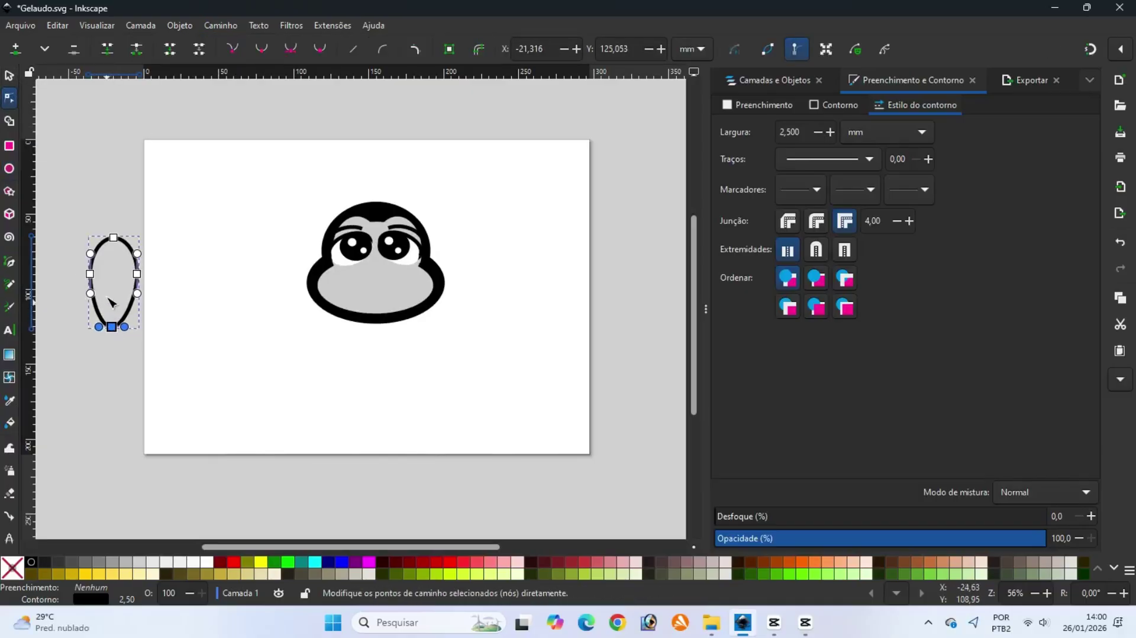
click(114, 238)
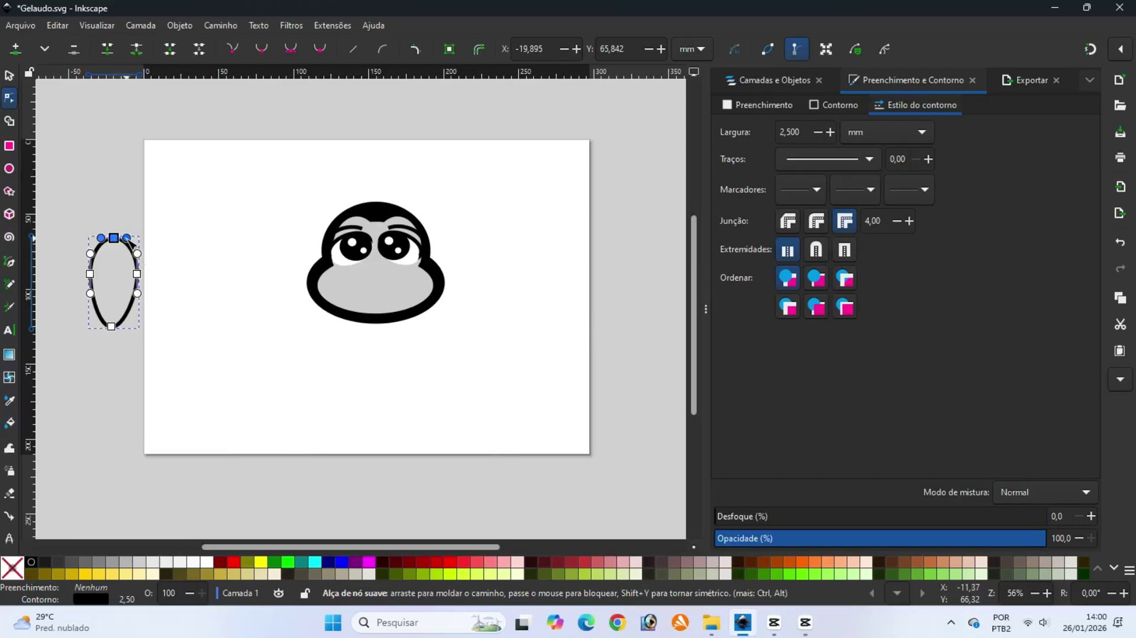
drag(127, 238, 85, 240)
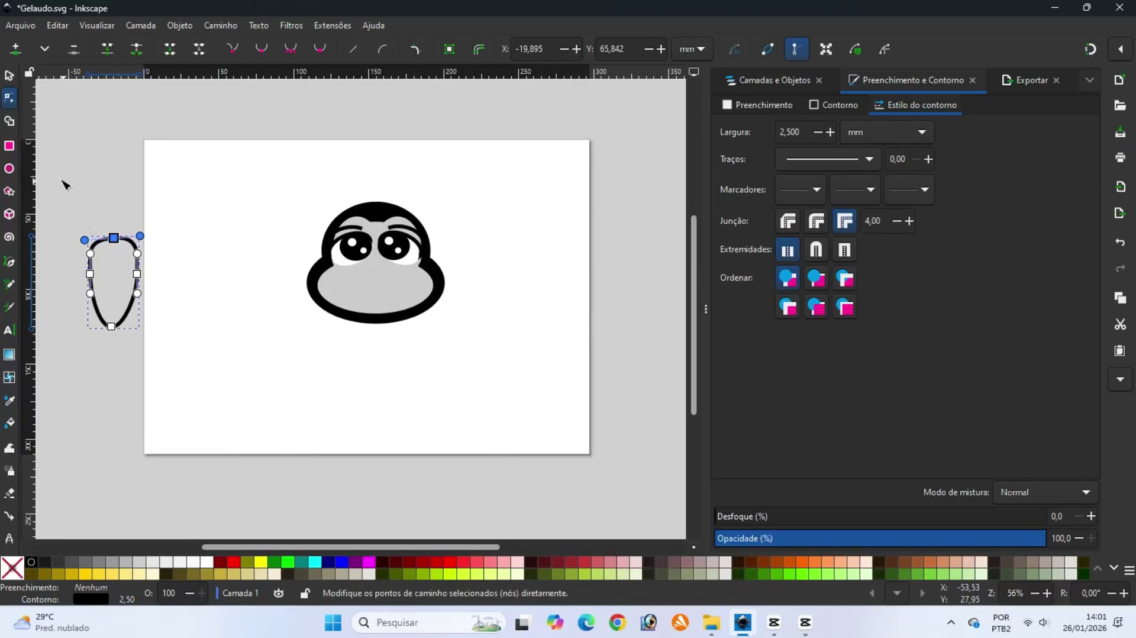
drag(85, 239, 144, 238)
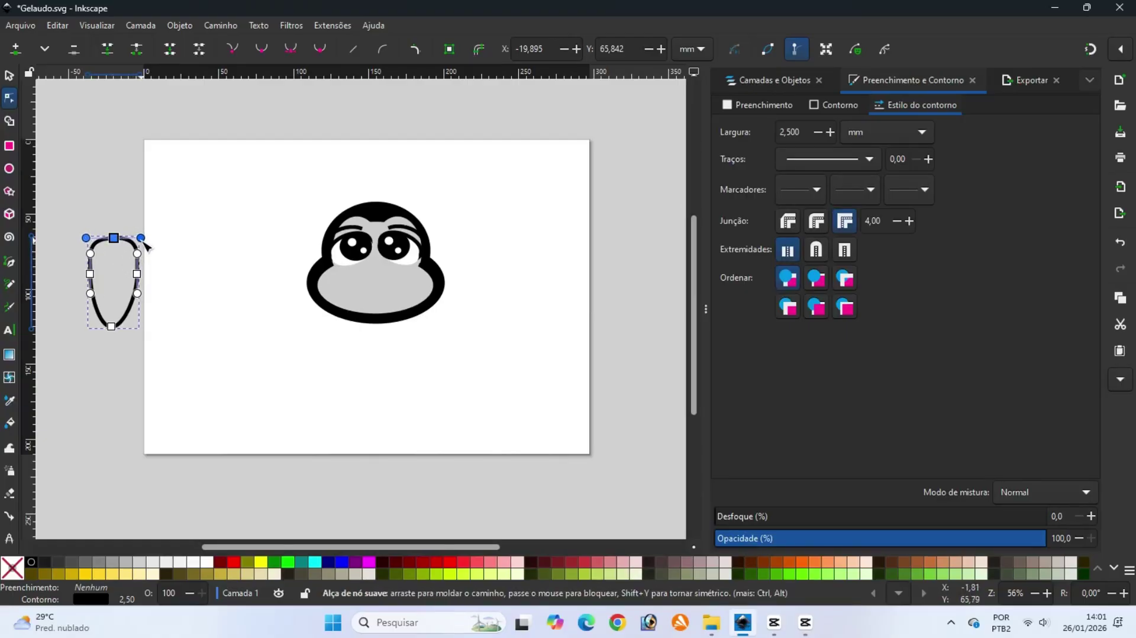
Scale the beak shape down to about 27 × 31 mm and fill it with orange
click(8, 76)
drag(113, 336, 119, 294)
drag(148, 258, 136, 259)
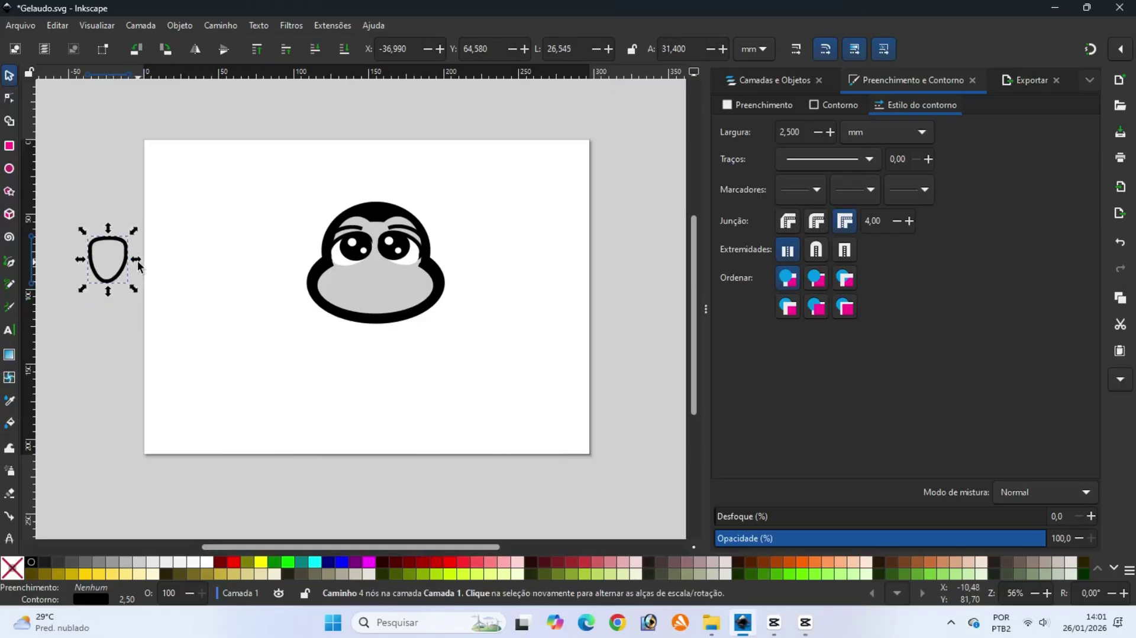
click(803, 562)
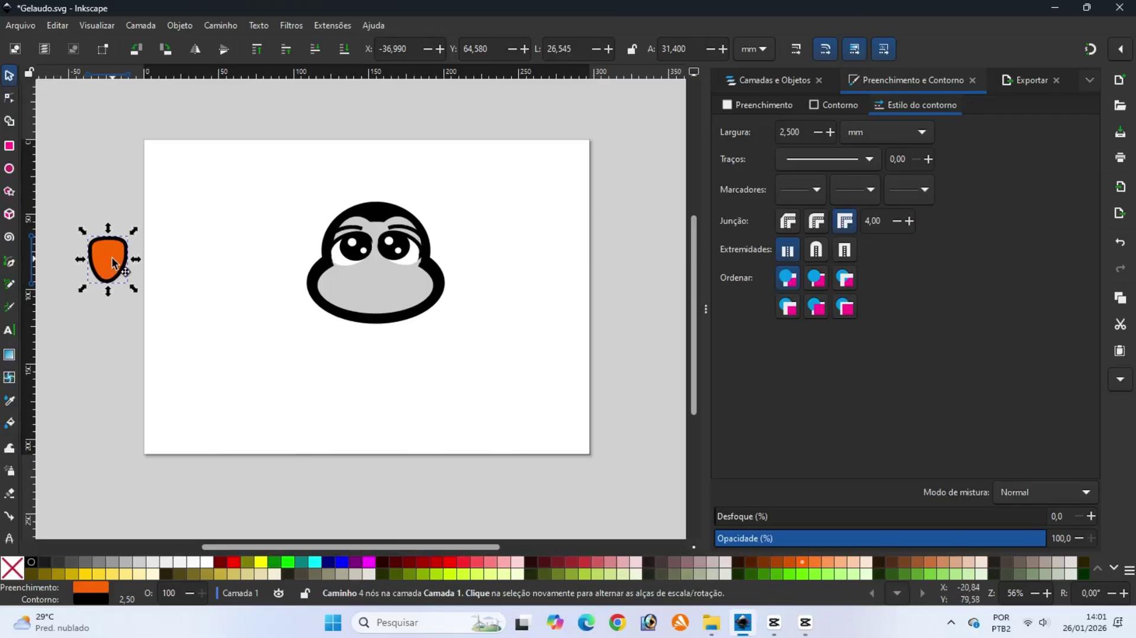
Place the beak on the face below the eyes, raise it to the top of the stacking order, and save the drawing
drag(116, 258, 385, 279)
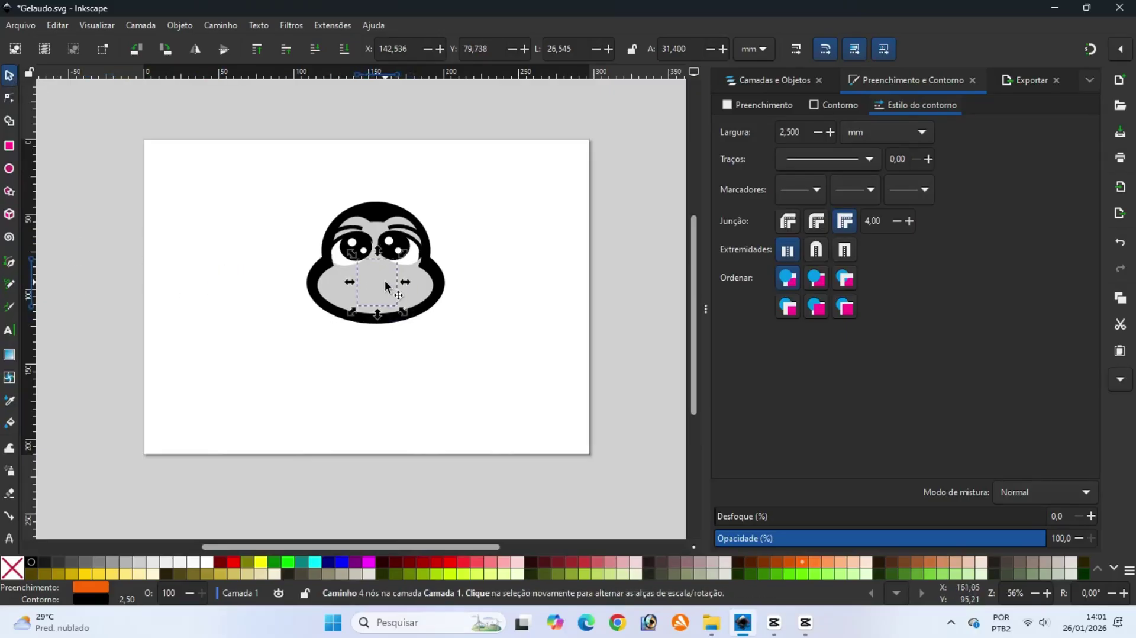
click(190, 26)
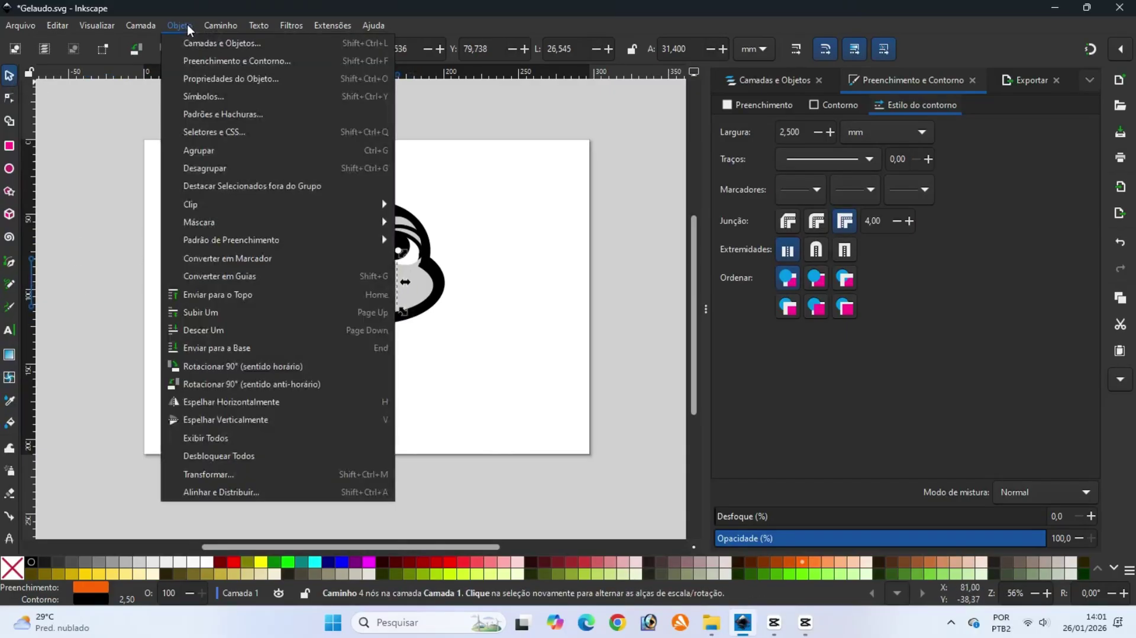
click(200, 296)
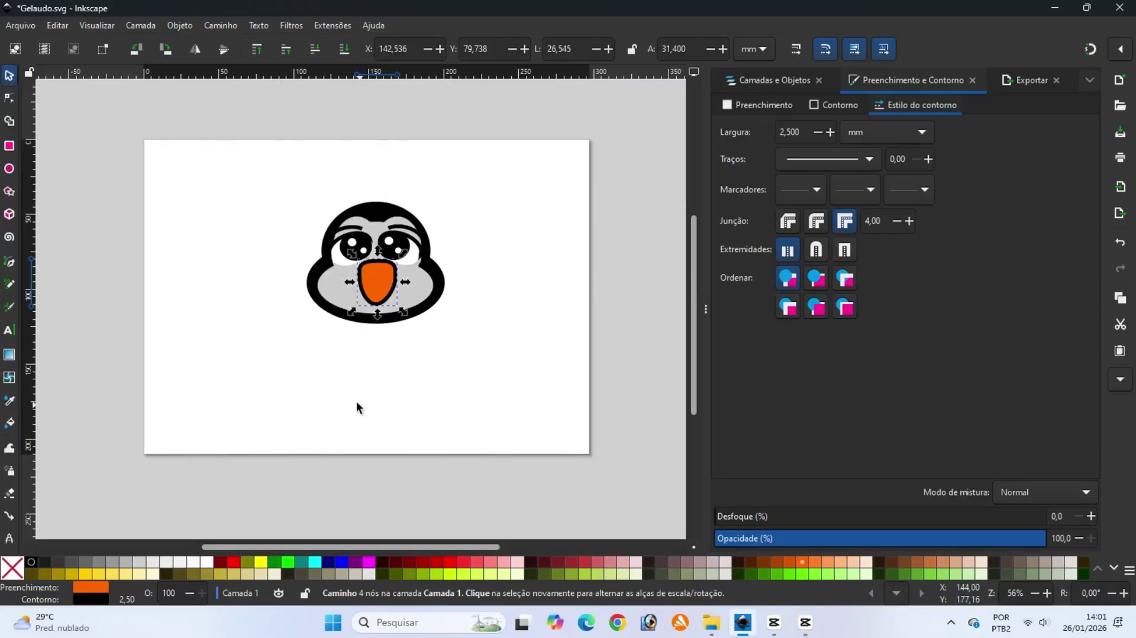
click(102, 297)
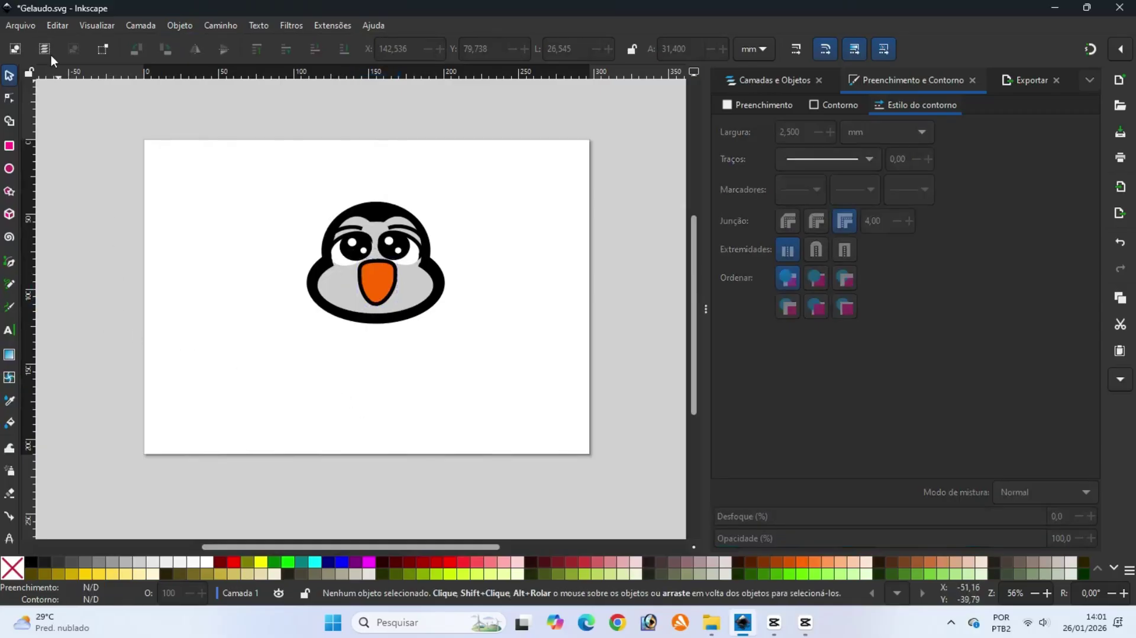
click(22, 27)
click(34, 132)
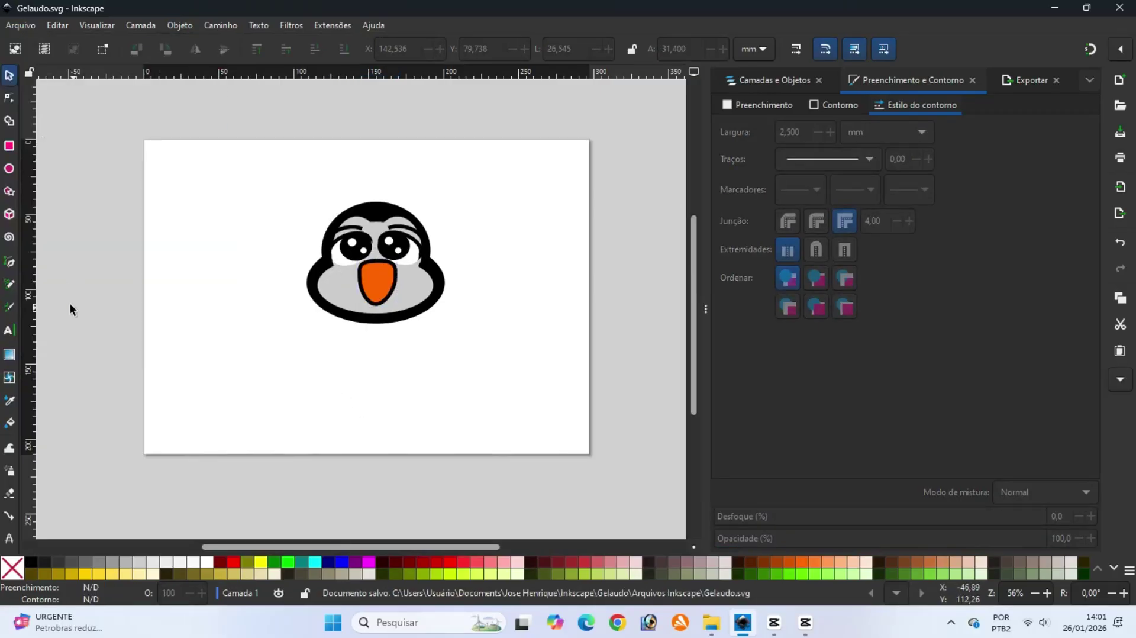
Draw an upright ellipse about 44 × 73 mm to the left of the head and fill it with light grey
click(9, 169)
mouse_move(174, 273)
mouse_down()
mouse_move(199, 336)
mouse_move(242, 384)
mouse_up()
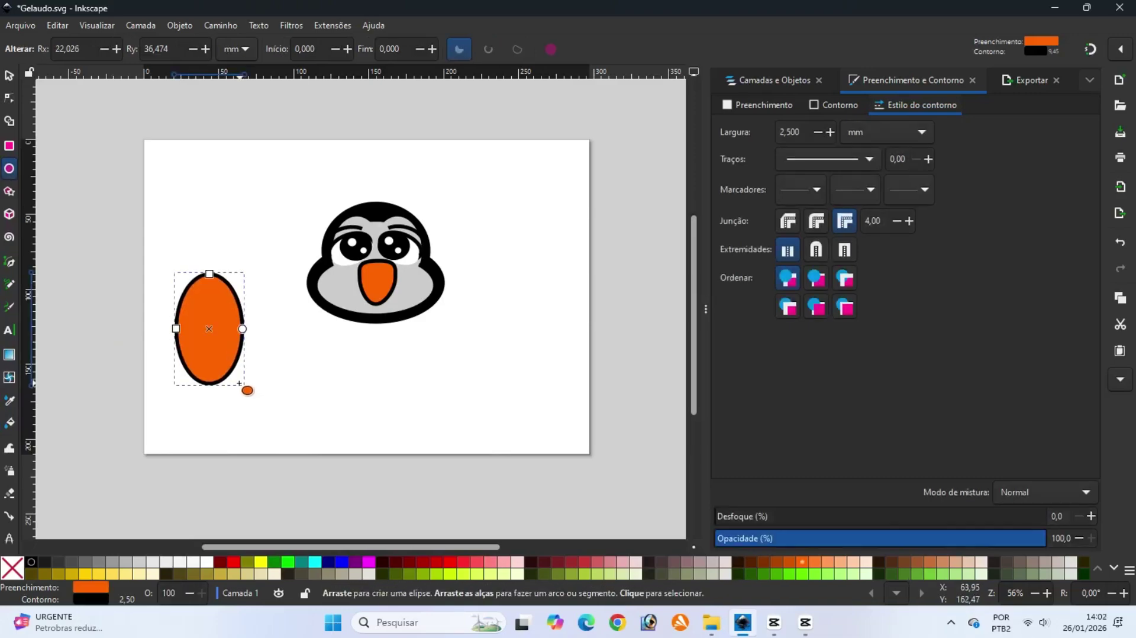
click(140, 563)
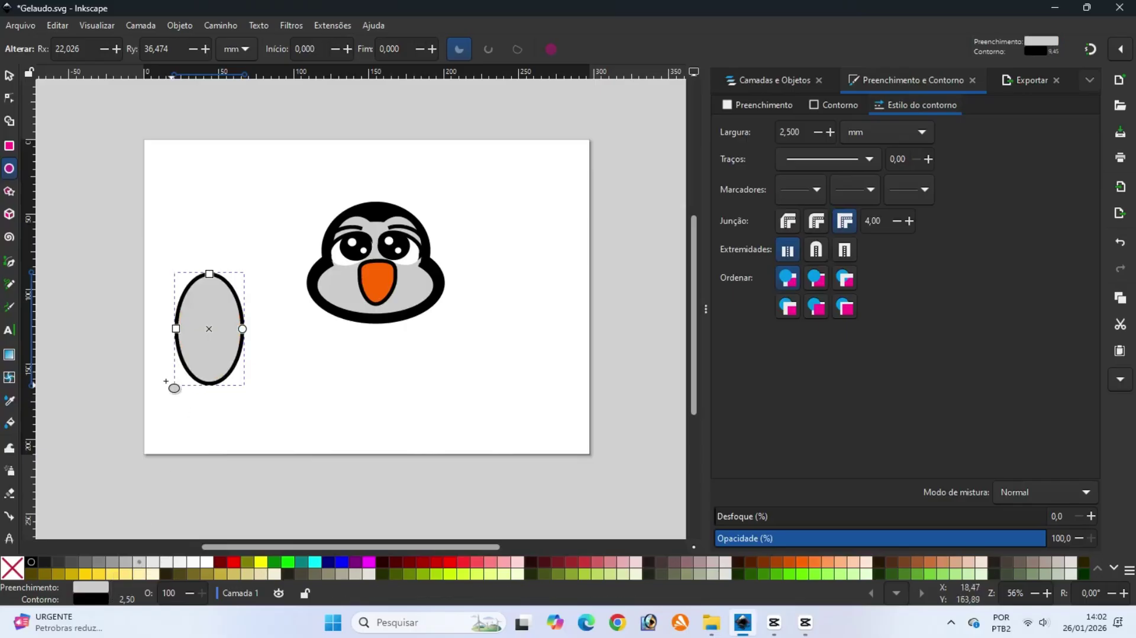
Shorten the grey ellipse to about 59 mm high, save the drawing, and deselect the ellipse
click(10, 75)
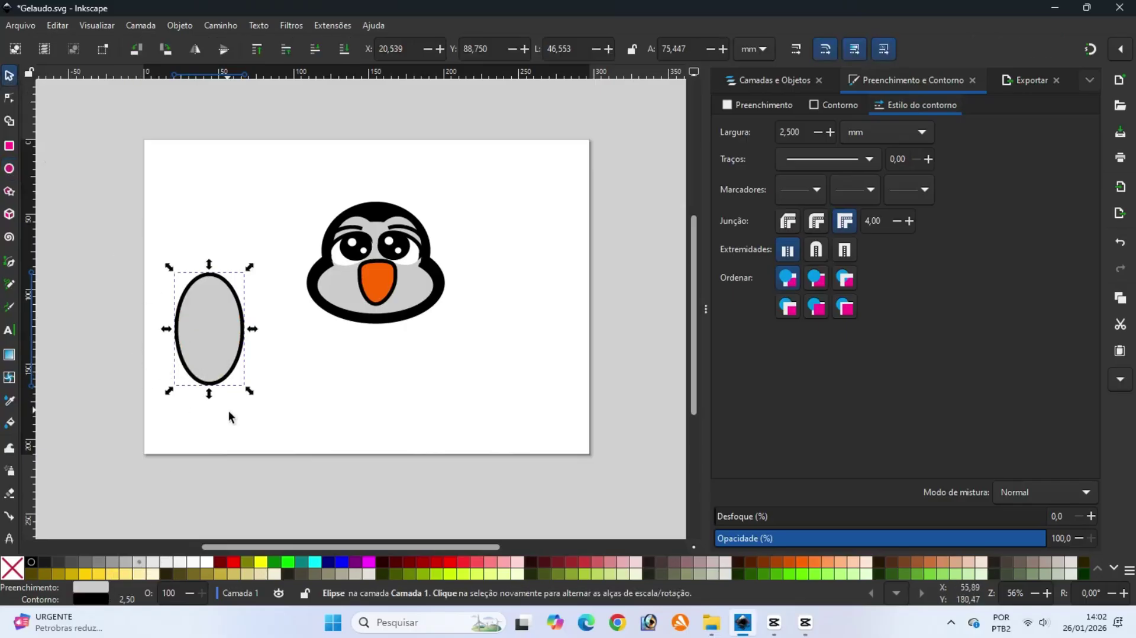
drag(209, 391, 215, 370)
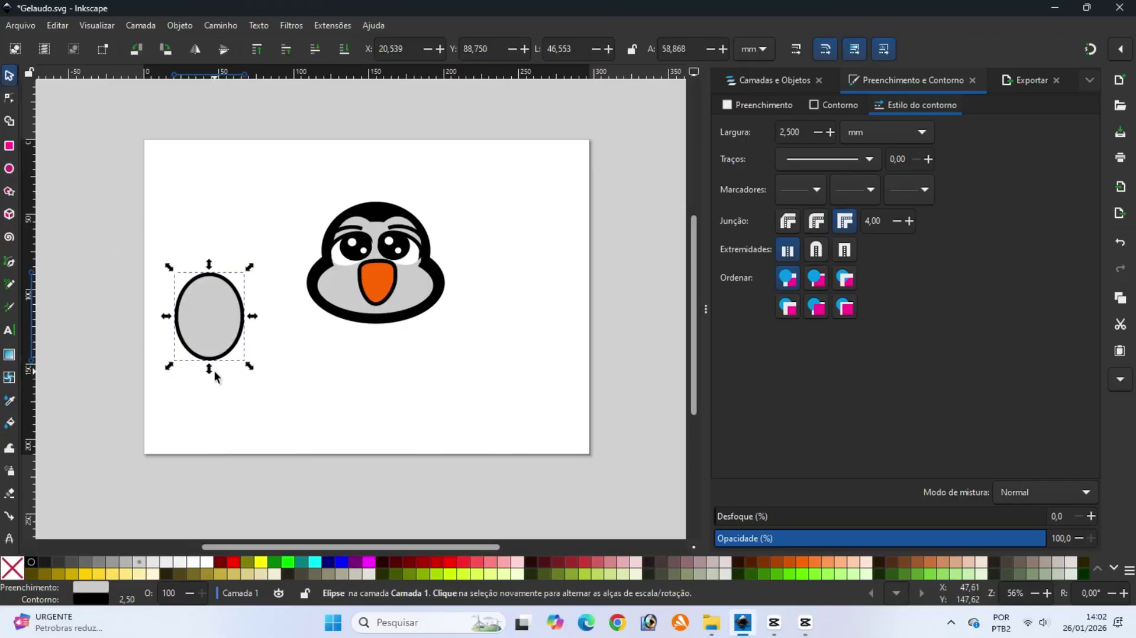
click(20, 24)
click(46, 133)
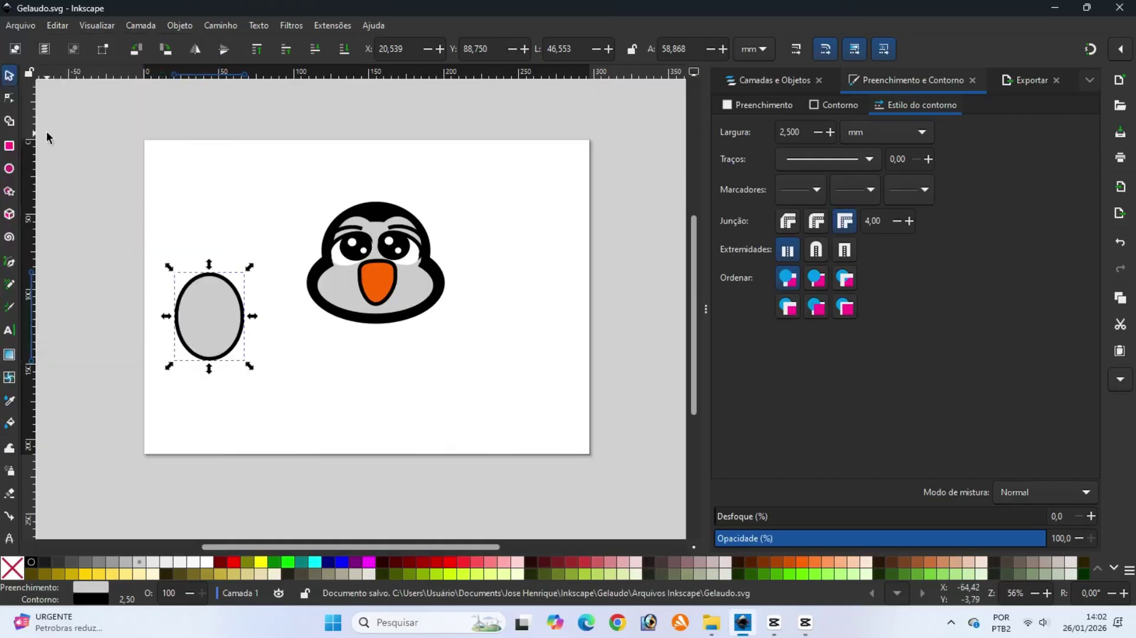
click(101, 342)
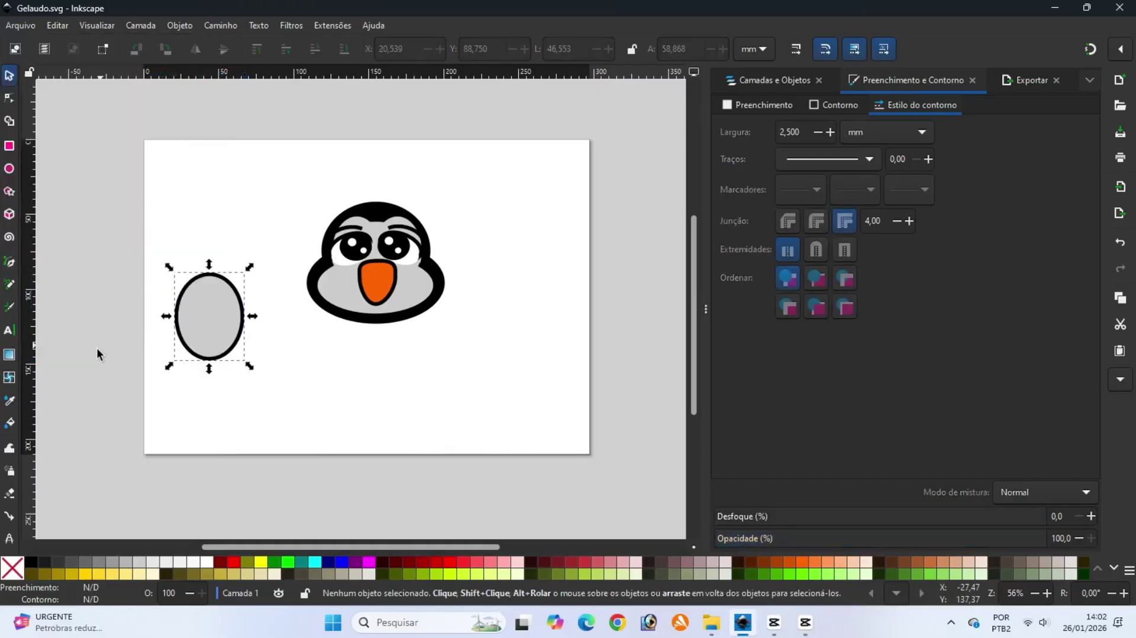
Draw a narrow upright ellipse about 19 × 43 mm beside the page, fill it with near-white, and remove its outline
click(10, 170)
drag(99, 285, 131, 351)
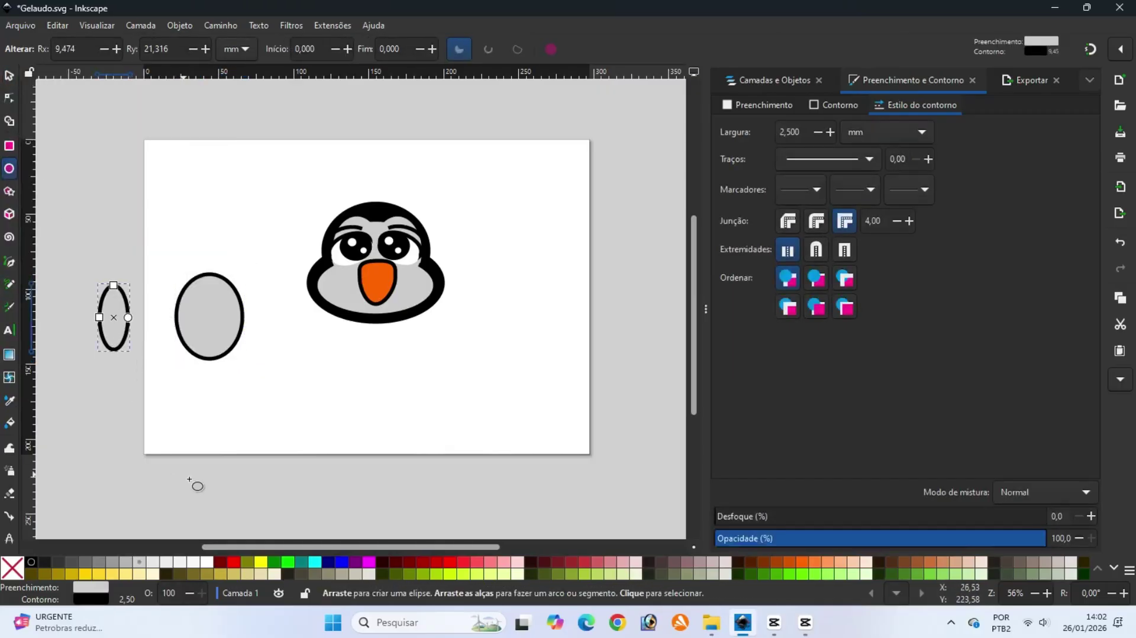
click(193, 562)
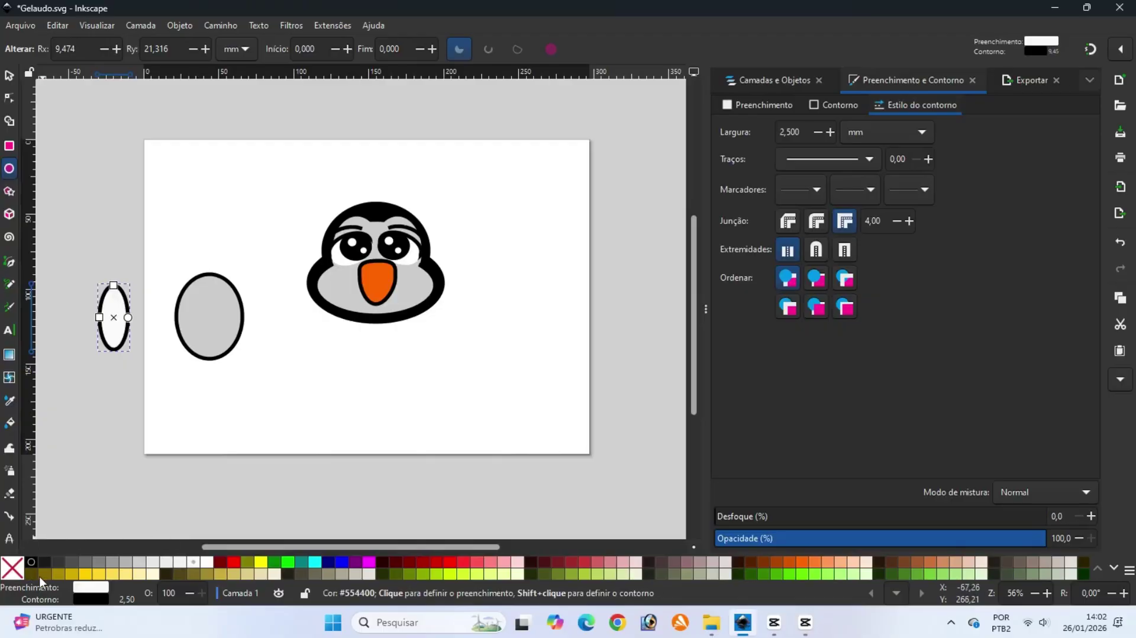
right_click(32, 560)
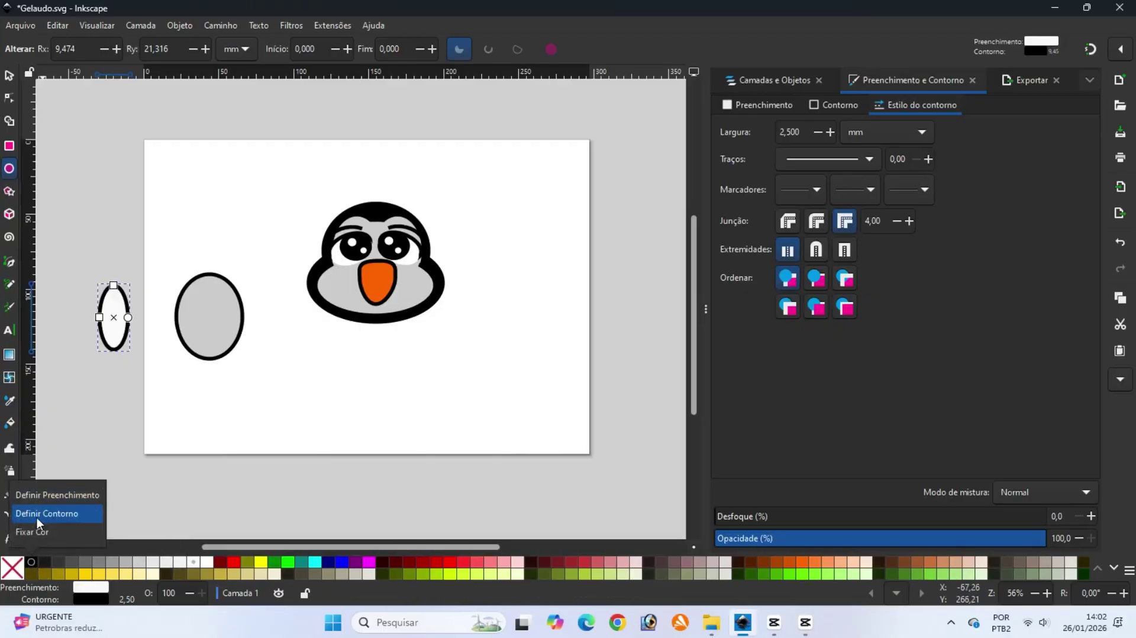
click(32, 531)
right_click(32, 561)
click(34, 519)
key(s)
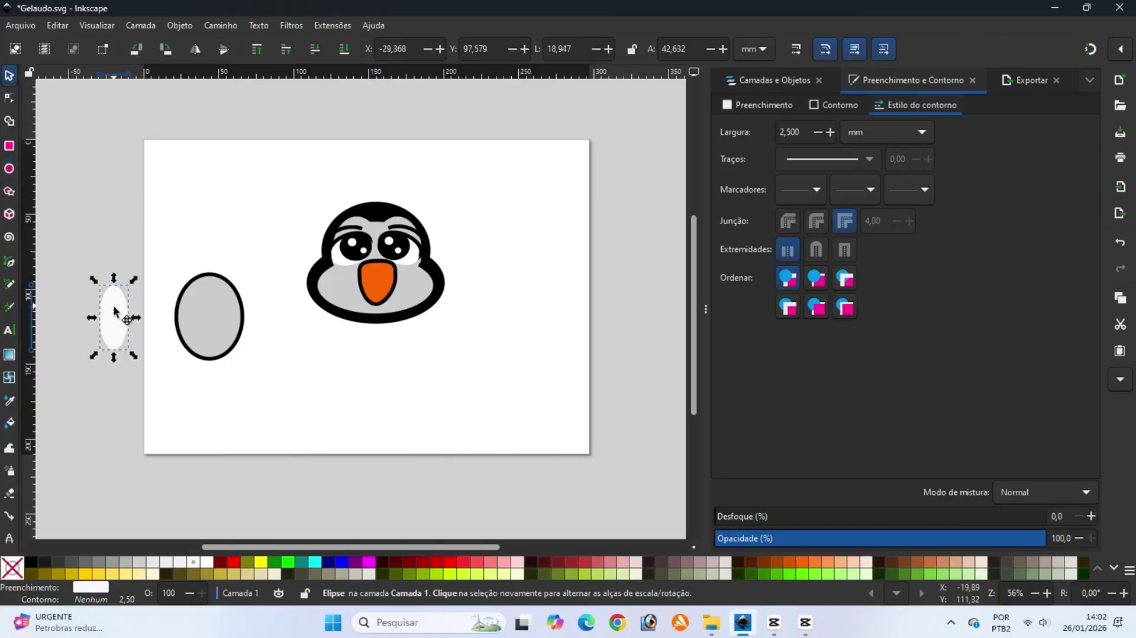
Place the near-white ellipse on the lower middle of the grey body, shortened to about 32 mm high, and save the drawing
drag(112, 304, 210, 297)
click(134, 314)
click(24, 25)
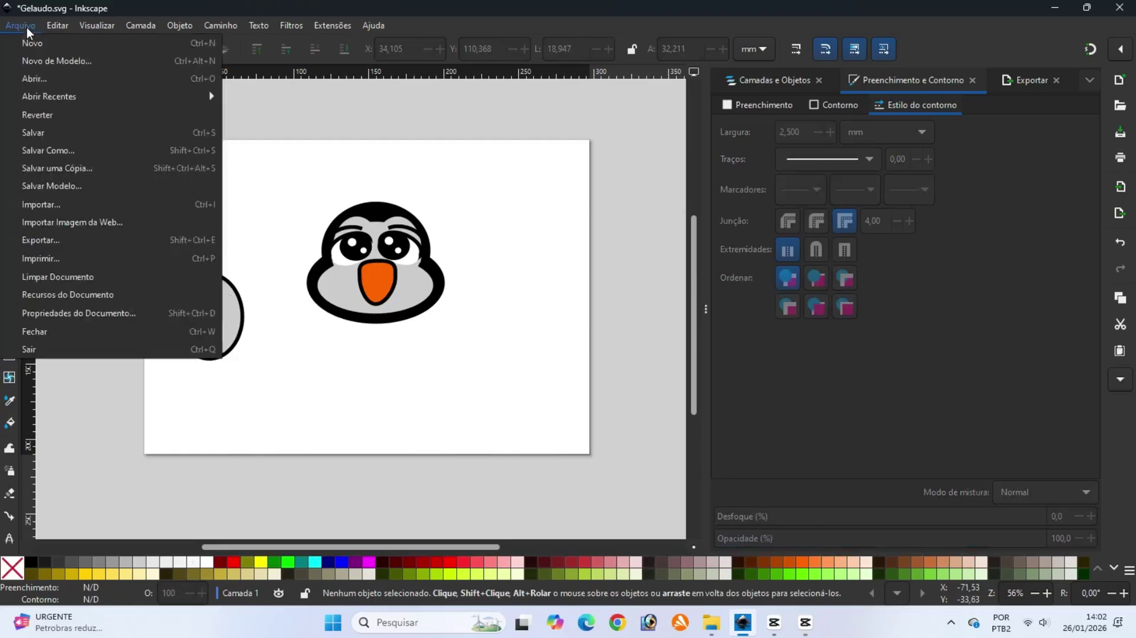
click(44, 134)
Draw an upright ellipse about 18 × 39 mm beside the page without an outline and fill it with black
click(9, 169)
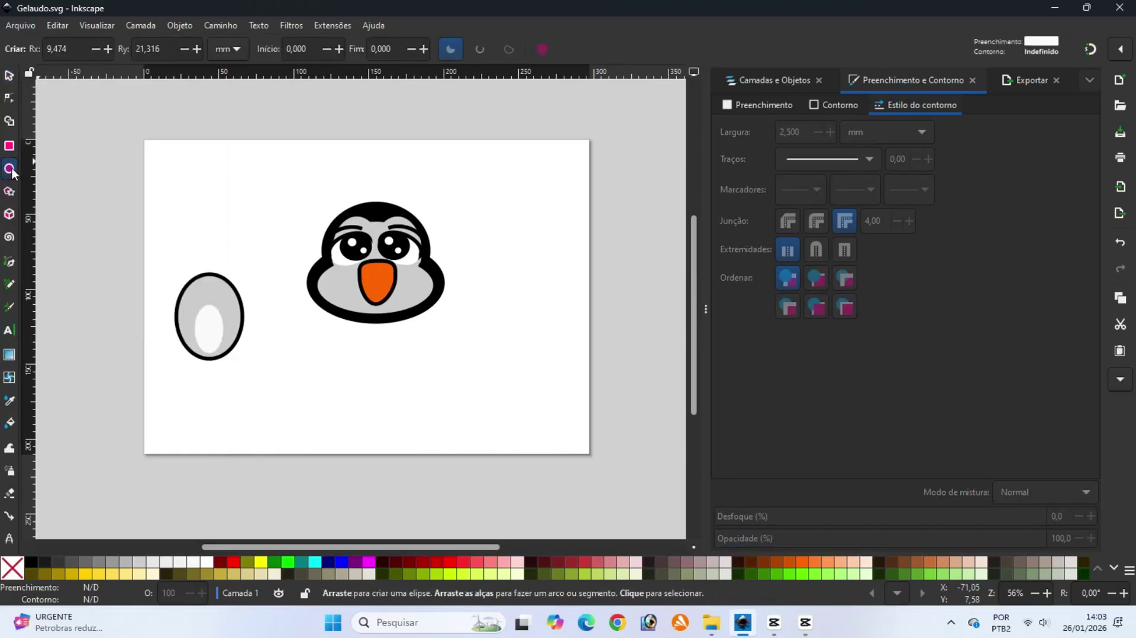
drag(79, 277, 104, 328)
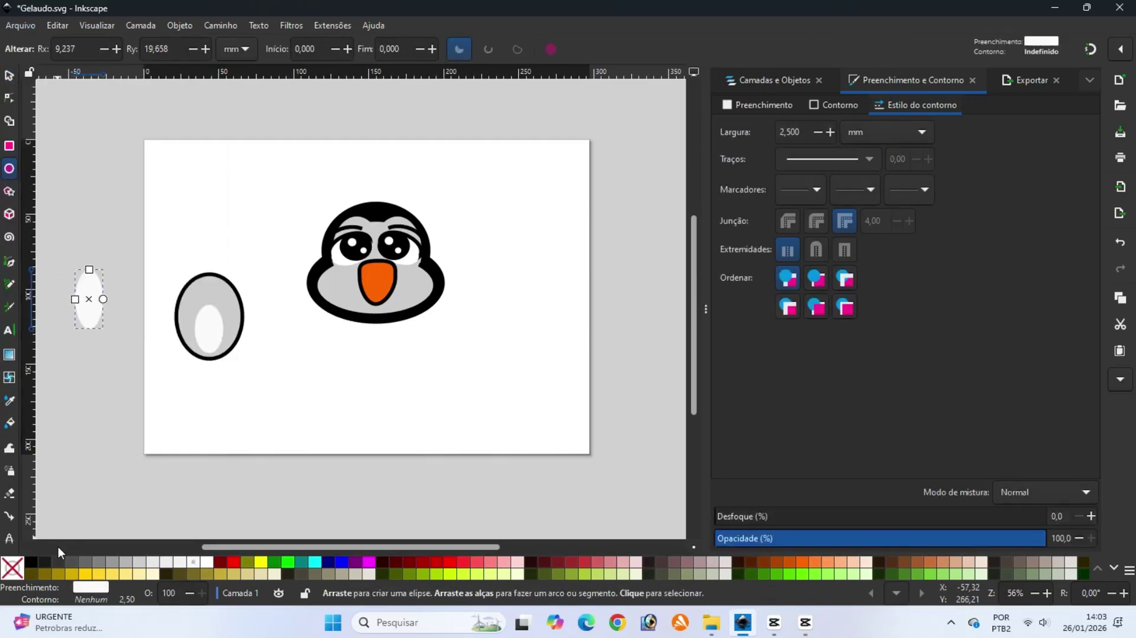
click(37, 560)
click(10, 75)
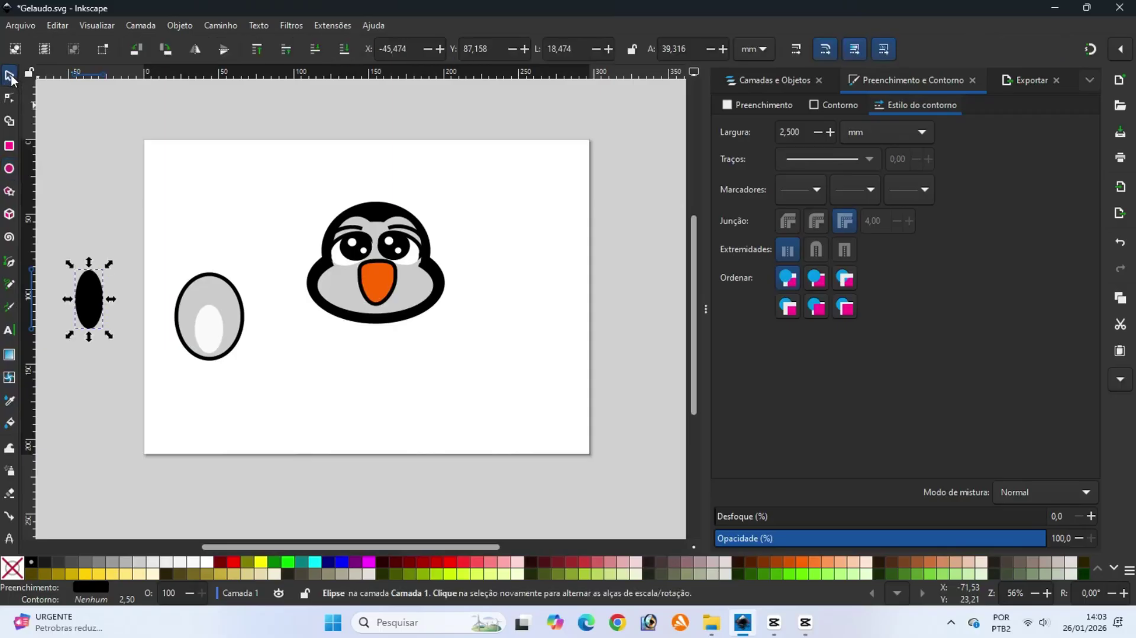
click(98, 285)
Tilt and shrink the black ellipse to about 20 × 33 mm at the body's upper left edge and send it to the bottom
drag(108, 263, 192, 285)
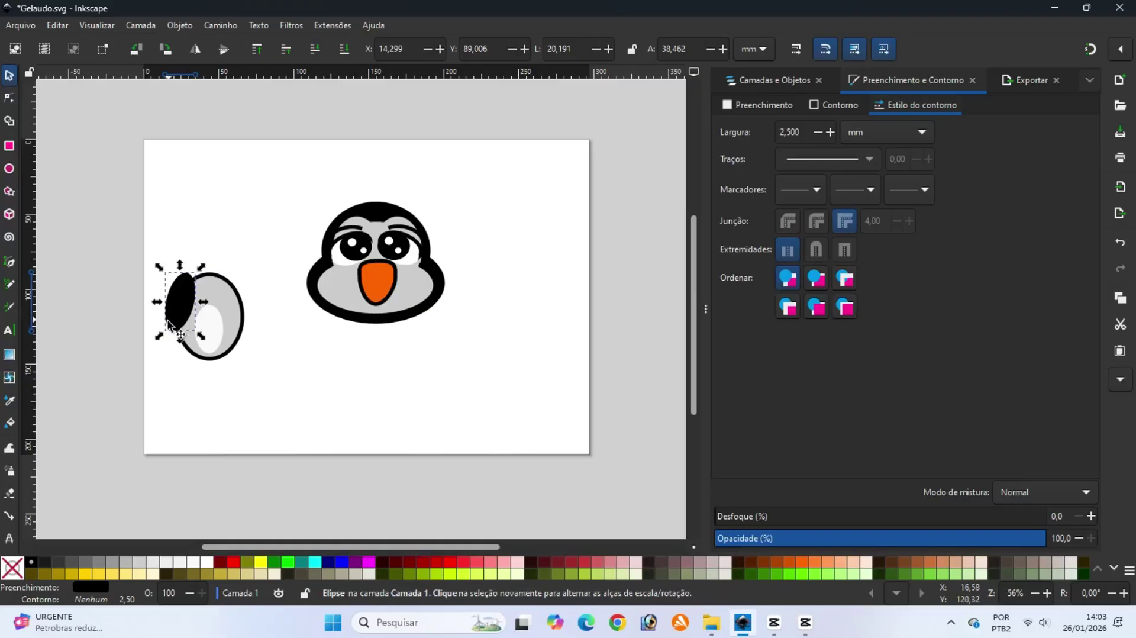
drag(165, 338, 170, 332)
click(175, 292)
drag(204, 271, 182, 285)
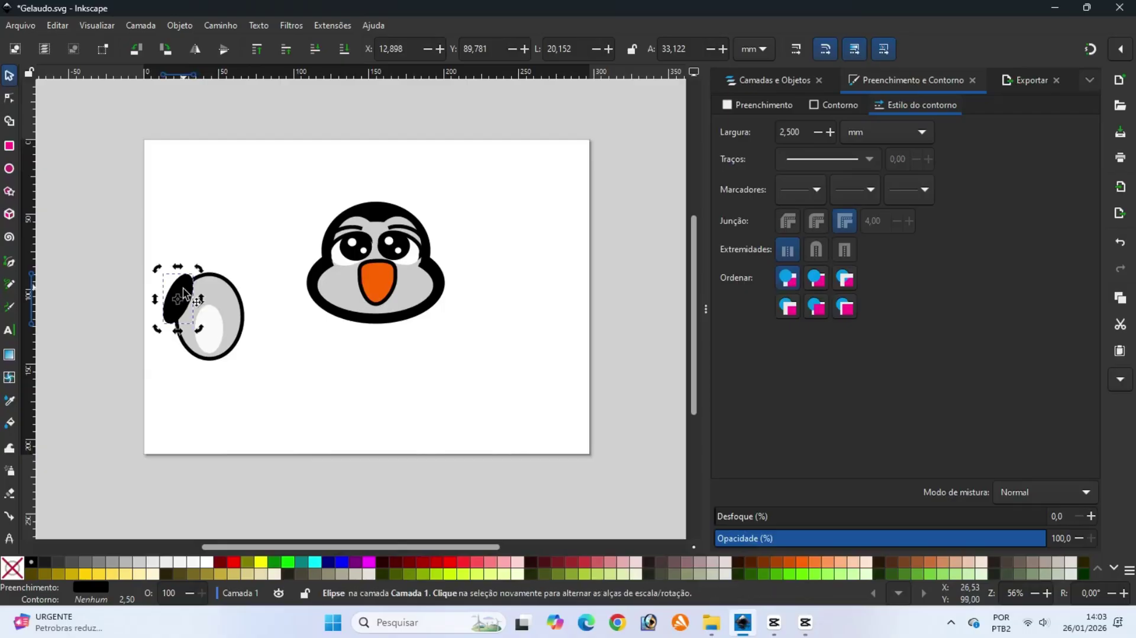
click(181, 25)
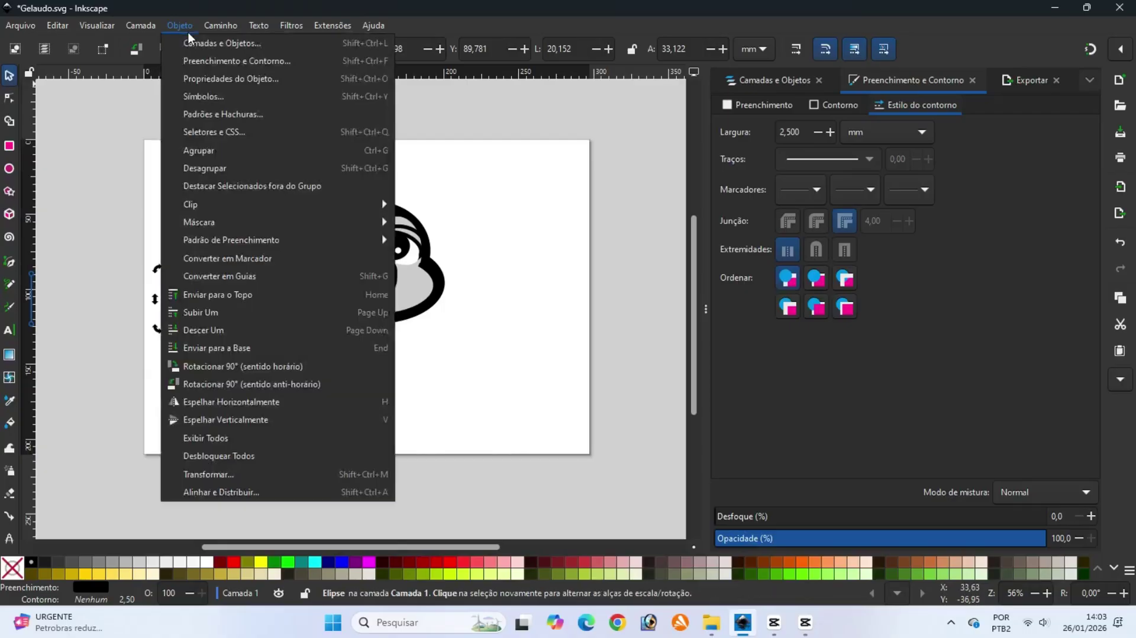
click(212, 349)
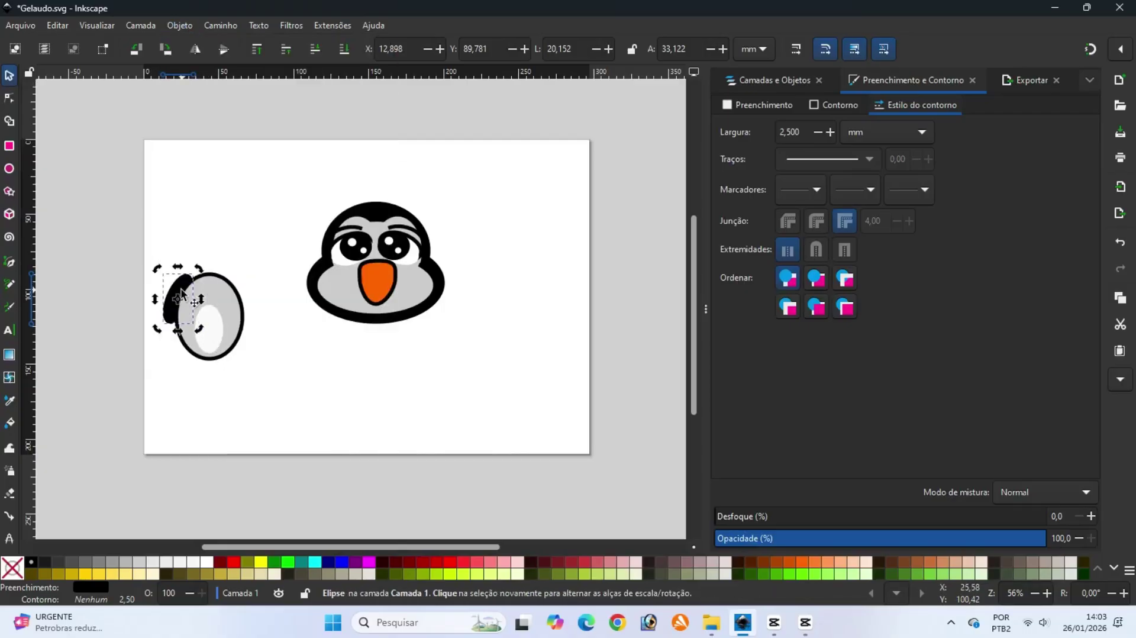
right_click(189, 299)
click(214, 197)
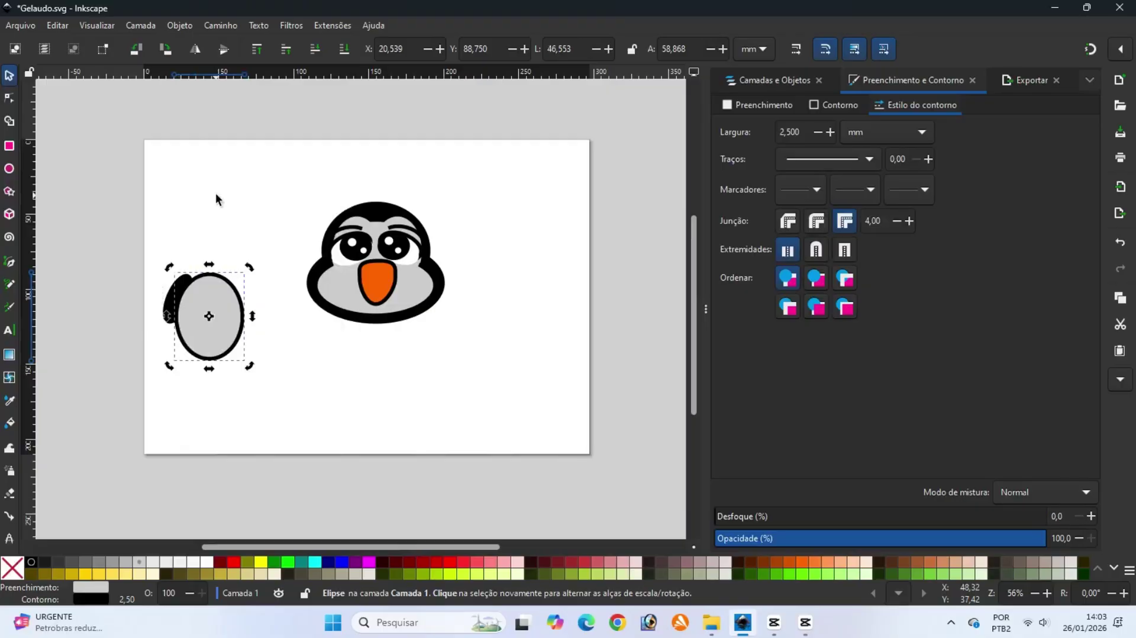
click(136, 290)
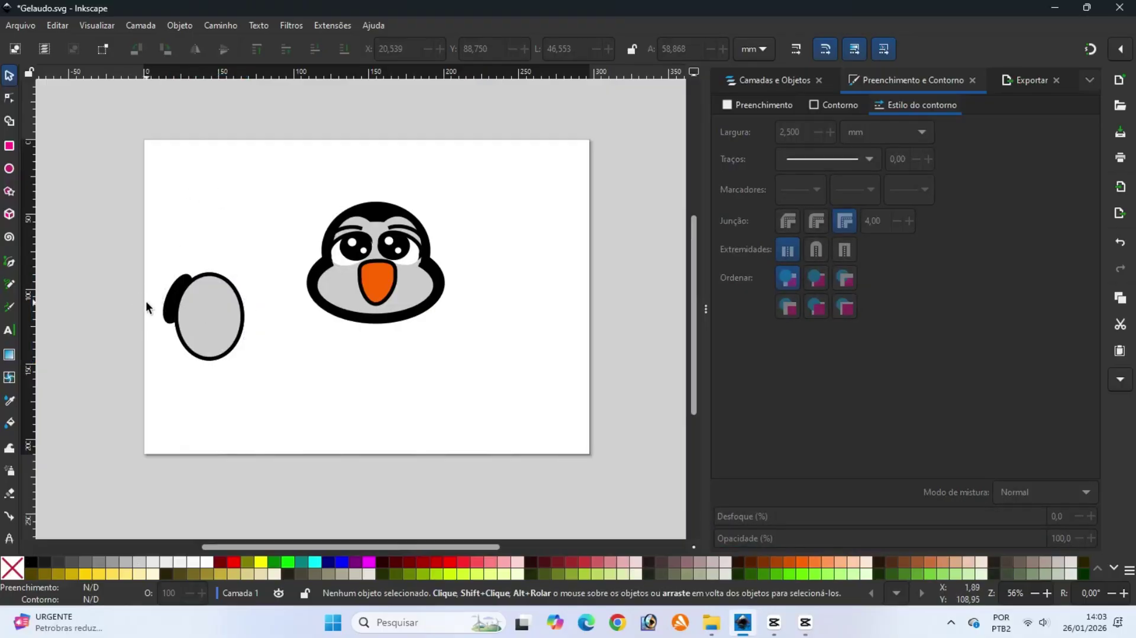
key(ctrl+z)
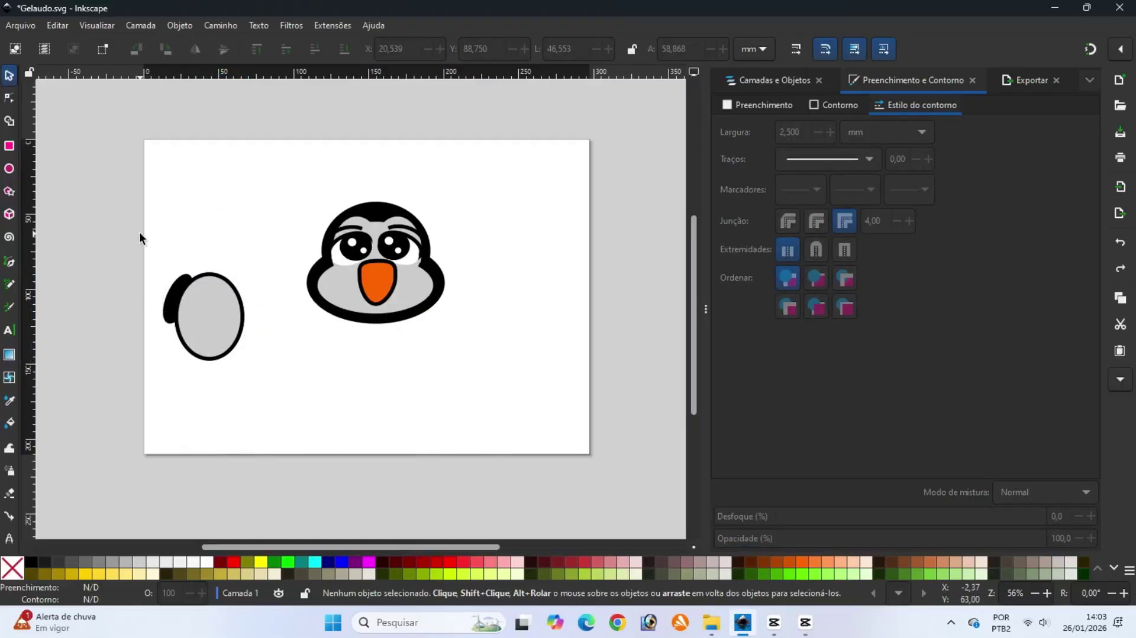
key(ctrl+z)
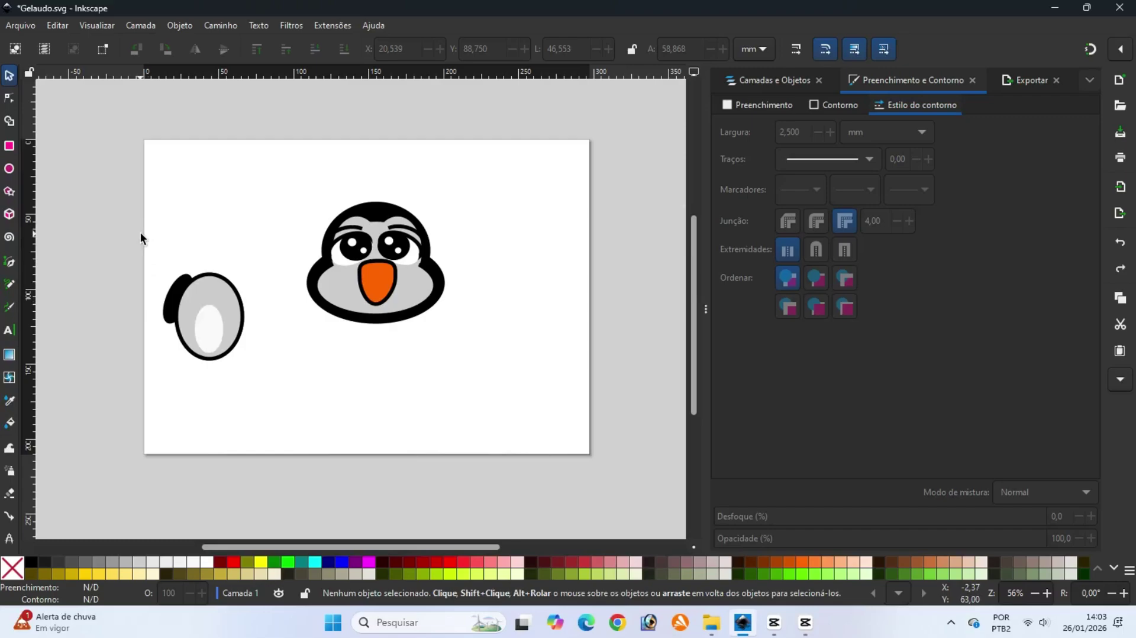
Duplicate the black wing, flip the copy horizontally, and move it to the body's upper right edge
click(188, 297)
click(169, 303)
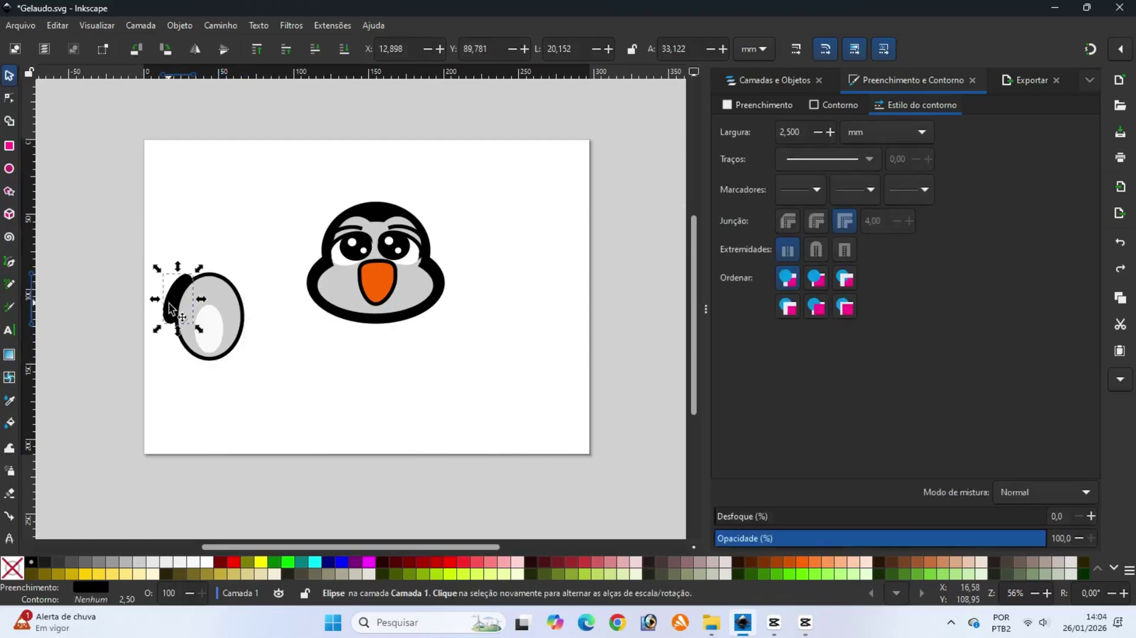
right_click(169, 305)
click(204, 207)
click(195, 49)
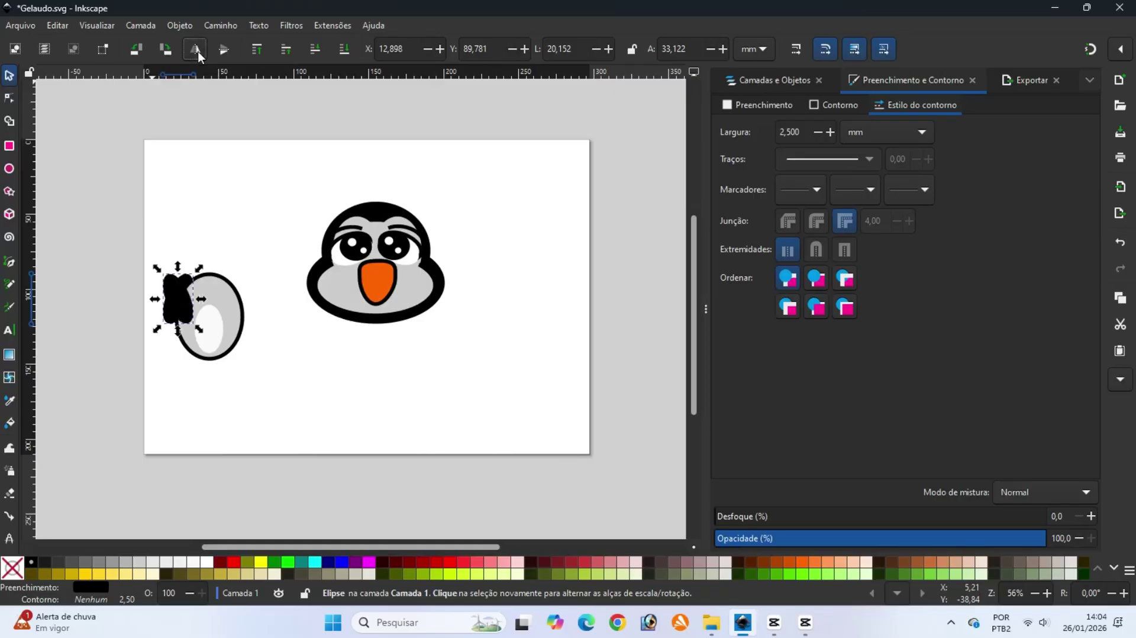
drag(190, 295, 248, 292)
Send the right wing to the bottom of the stacking order and nudge it about 2 mm left towards the body
click(178, 26)
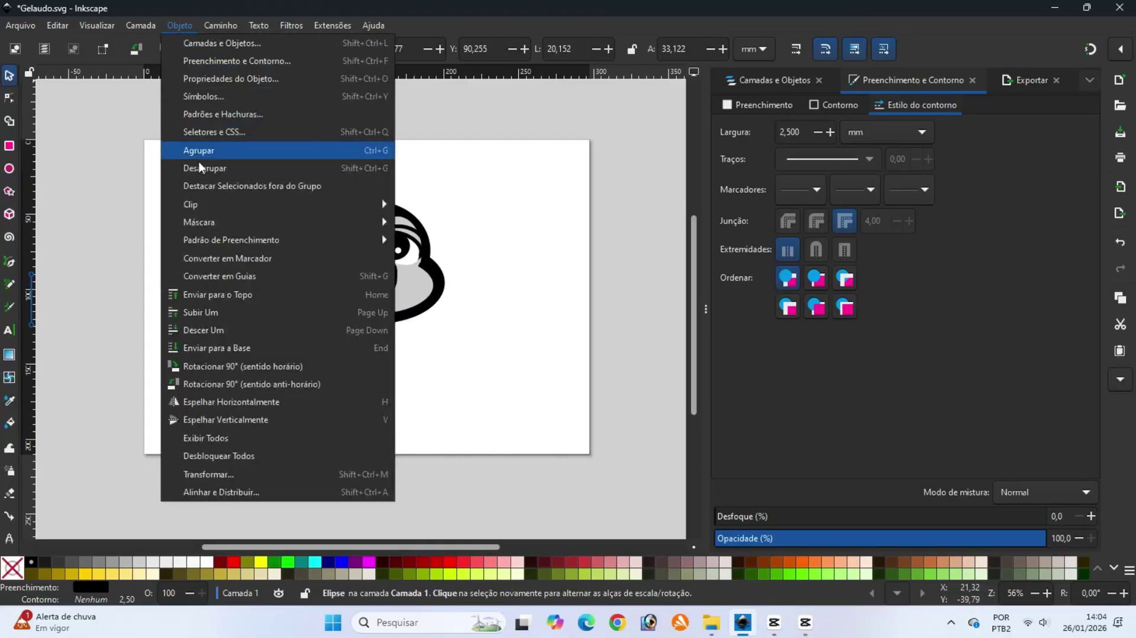
click(216, 353)
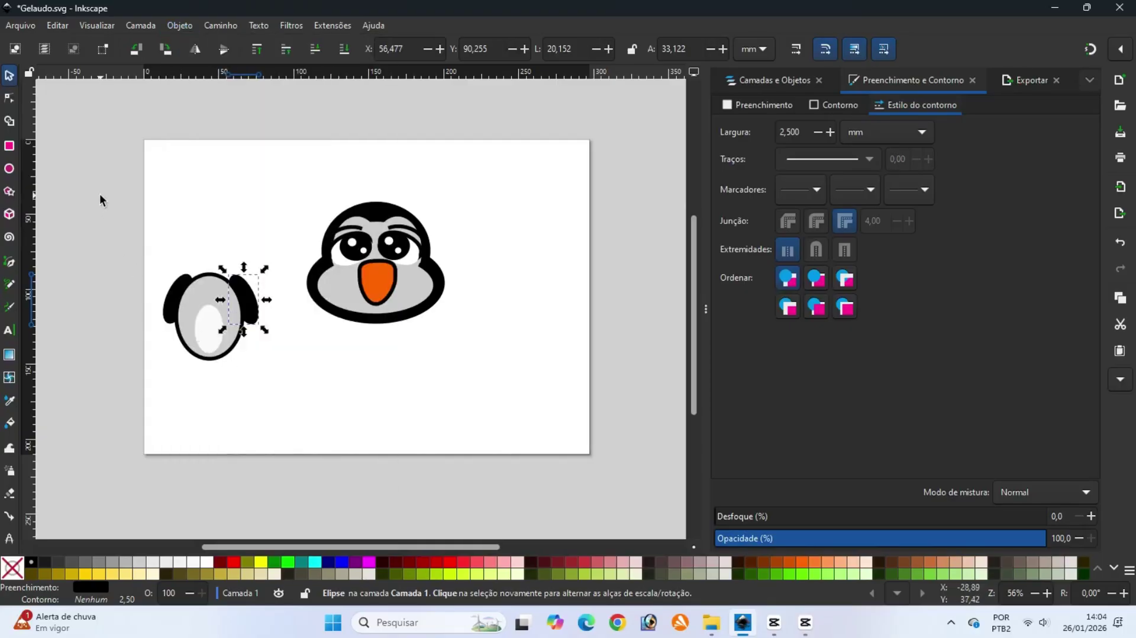
key(Left)
key(Left)
key(Left)
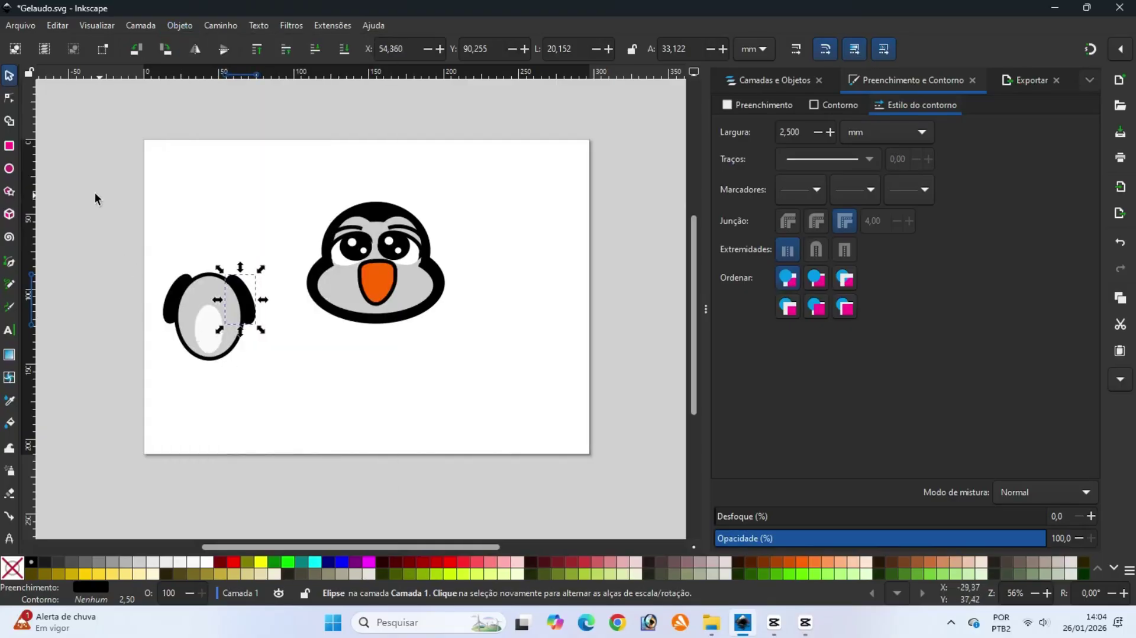
Deselect the right wing and save the drawing
click(58, 172)
click(20, 24)
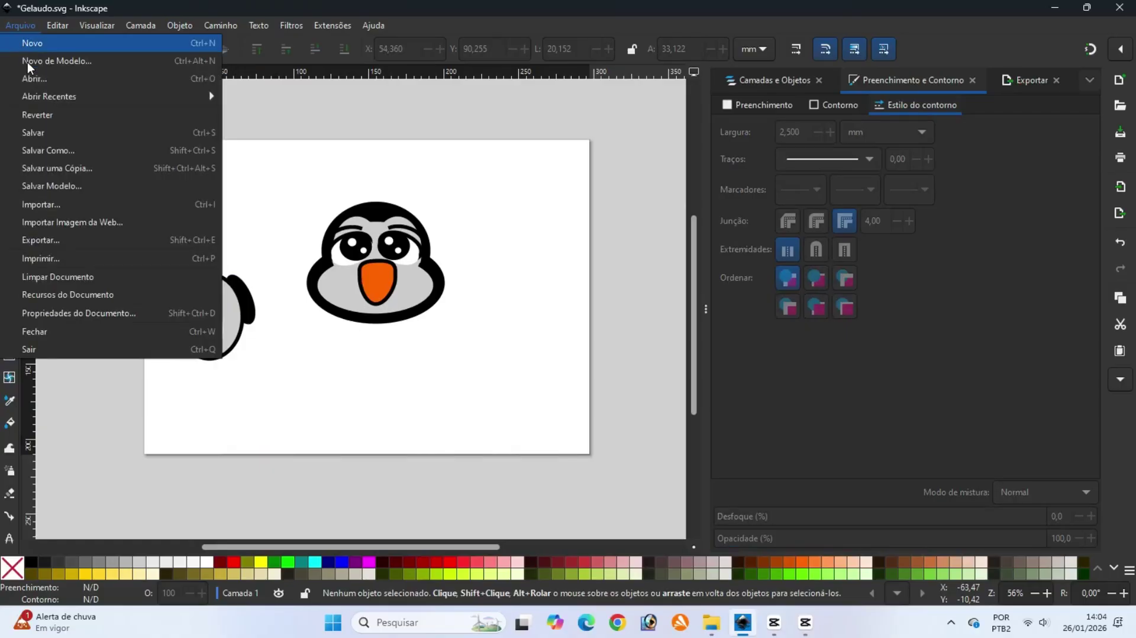
click(49, 134)
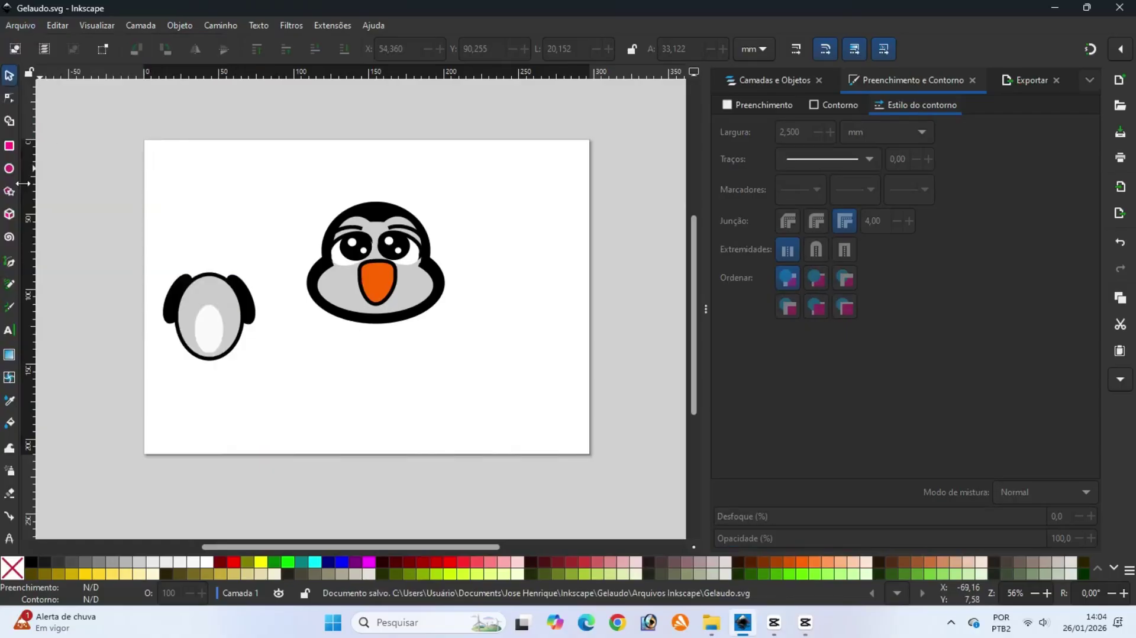
Draw a flat ellipse about 30 × 21 mm beside the page with orange fill #D45500 and a black outline, and save the drawing
click(10, 169)
drag(75, 354, 121, 384)
key(Delete)
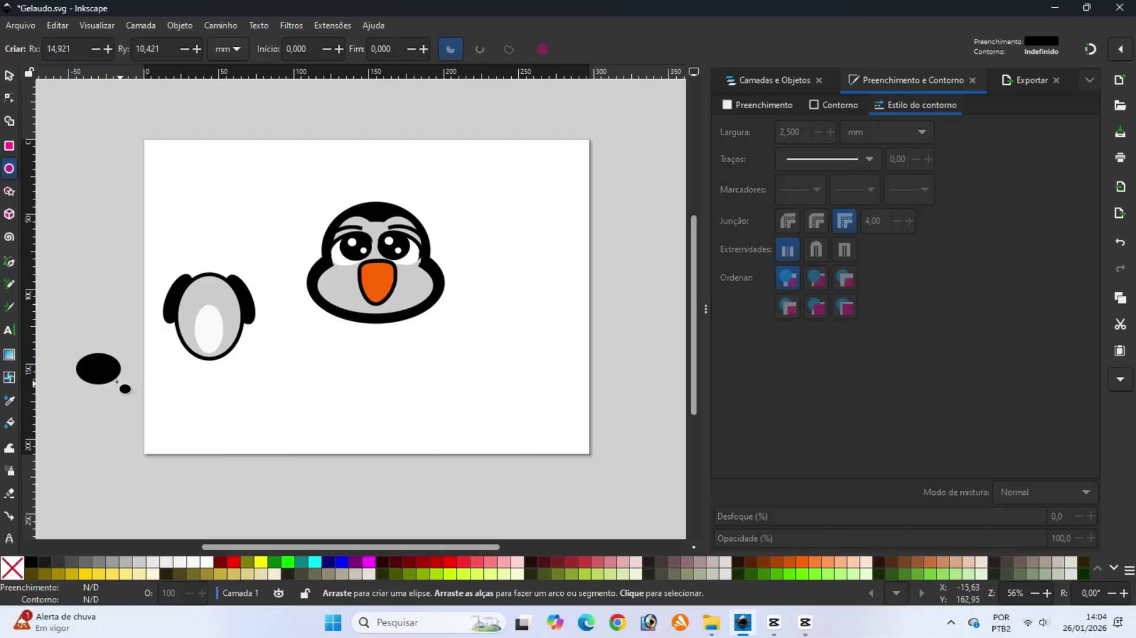
click(790, 564)
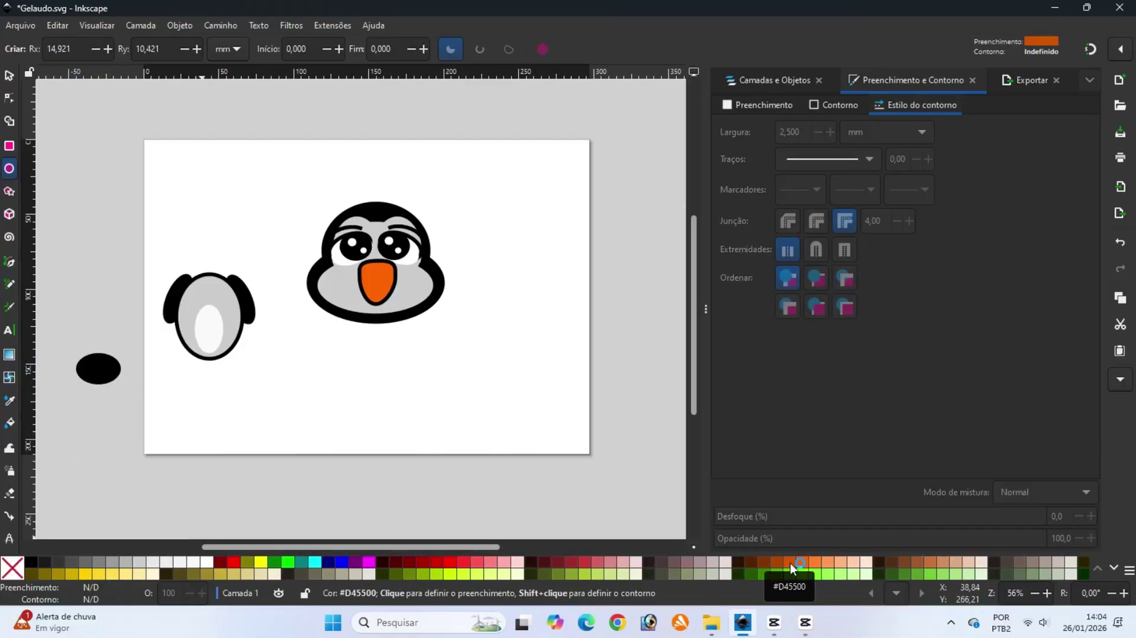
click(90, 375)
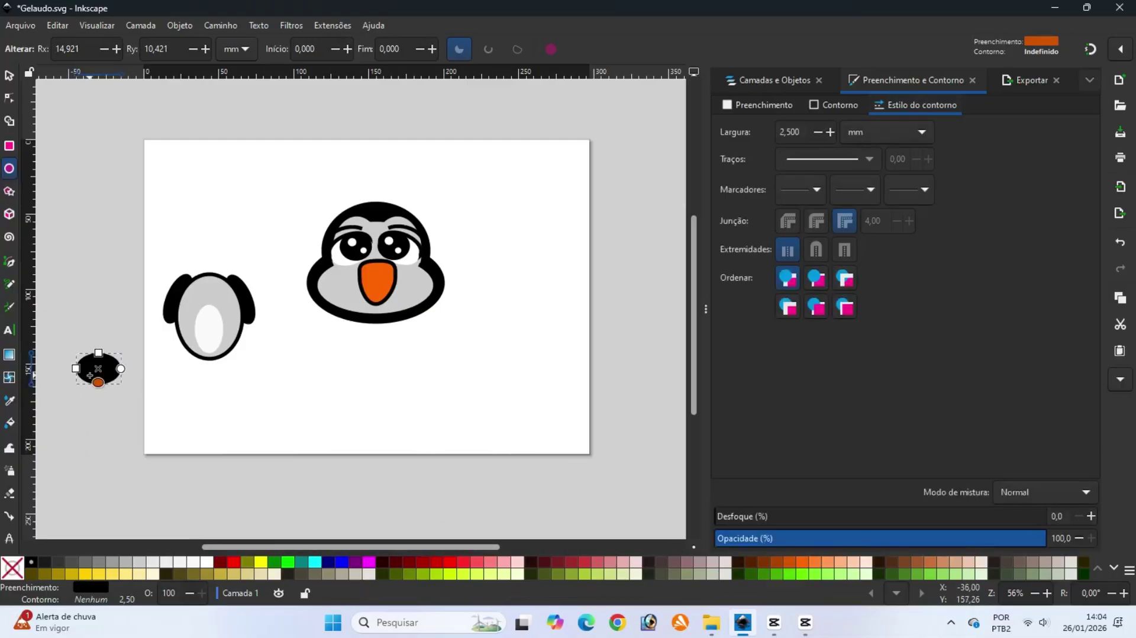
click(789, 562)
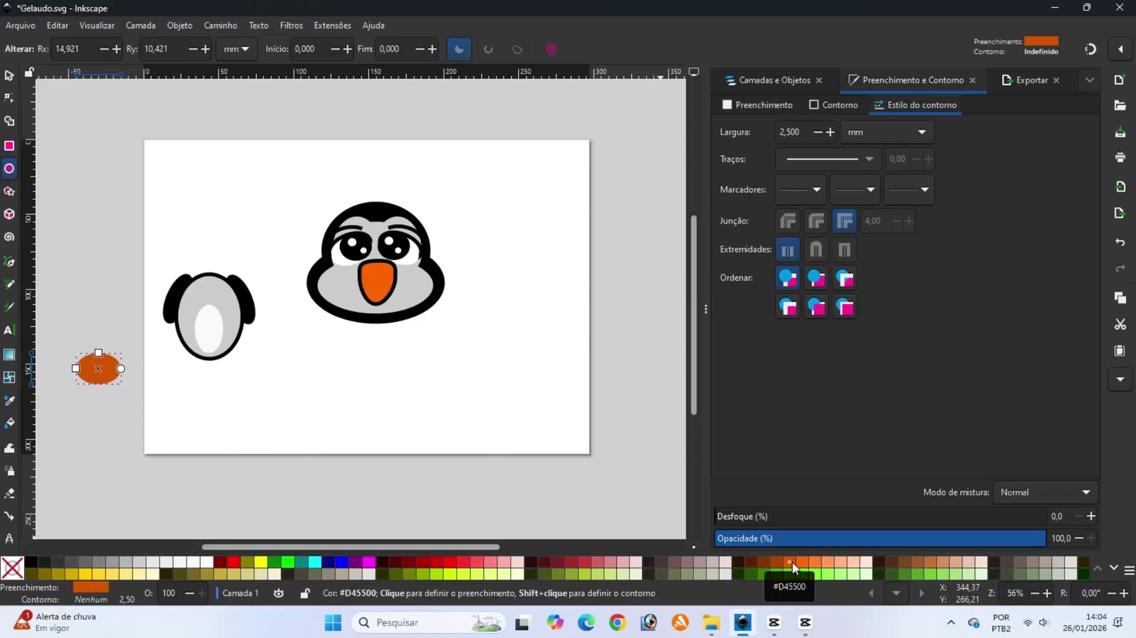
right_click(32, 562)
click(32, 516)
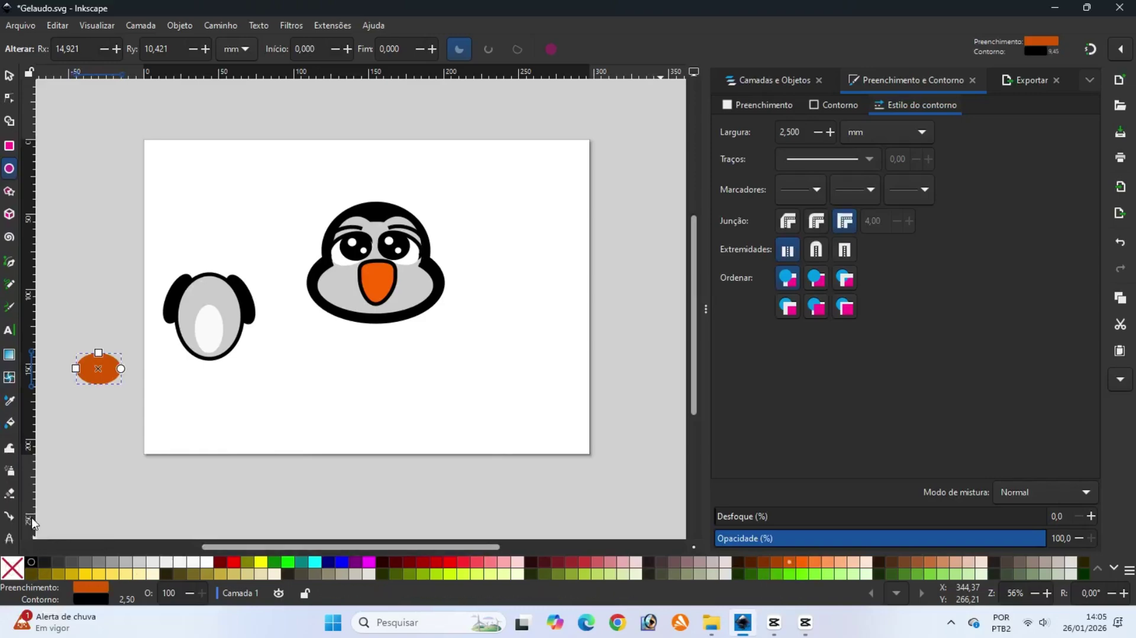
click(17, 26)
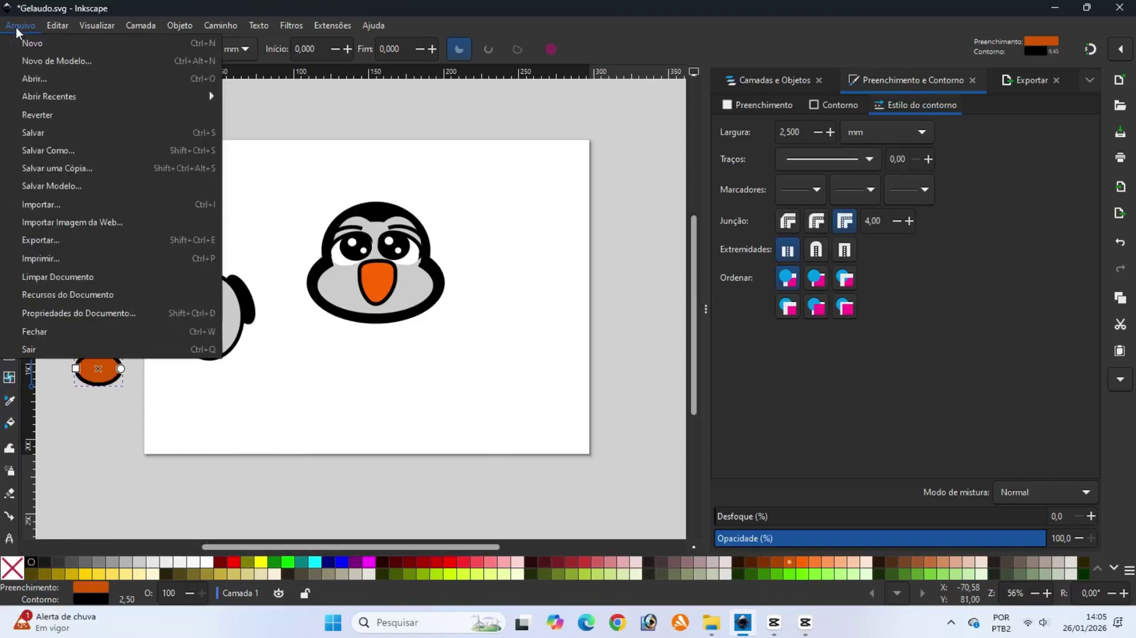
click(30, 132)
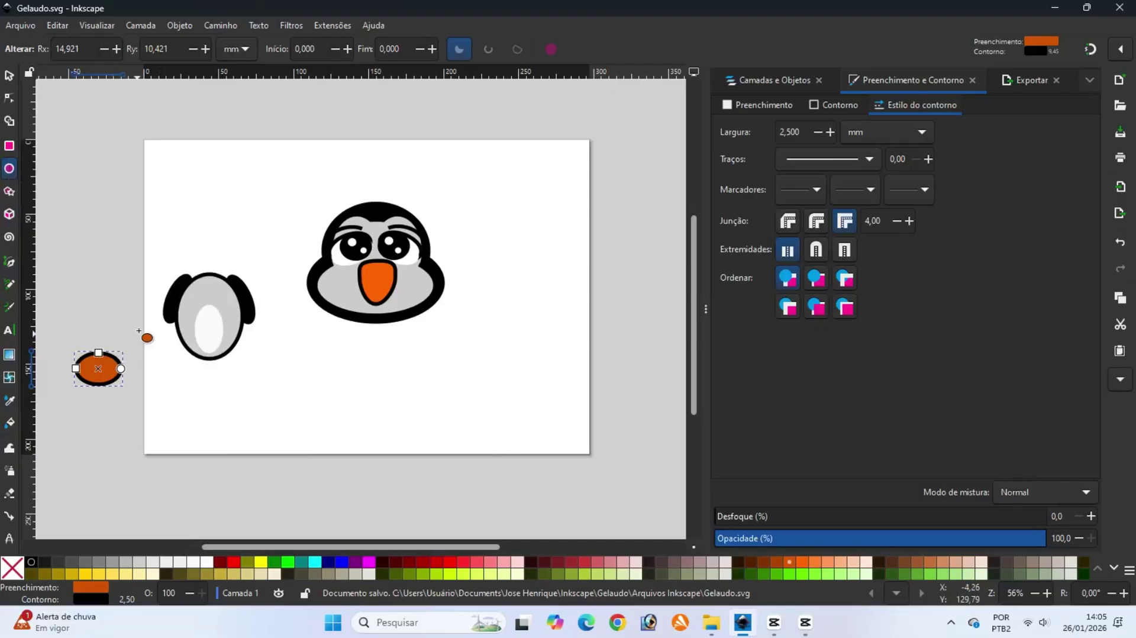
Scale the orange ellipse down to about 24 × 16 mm and place it at the body's lower left edge as a foot
key(s)
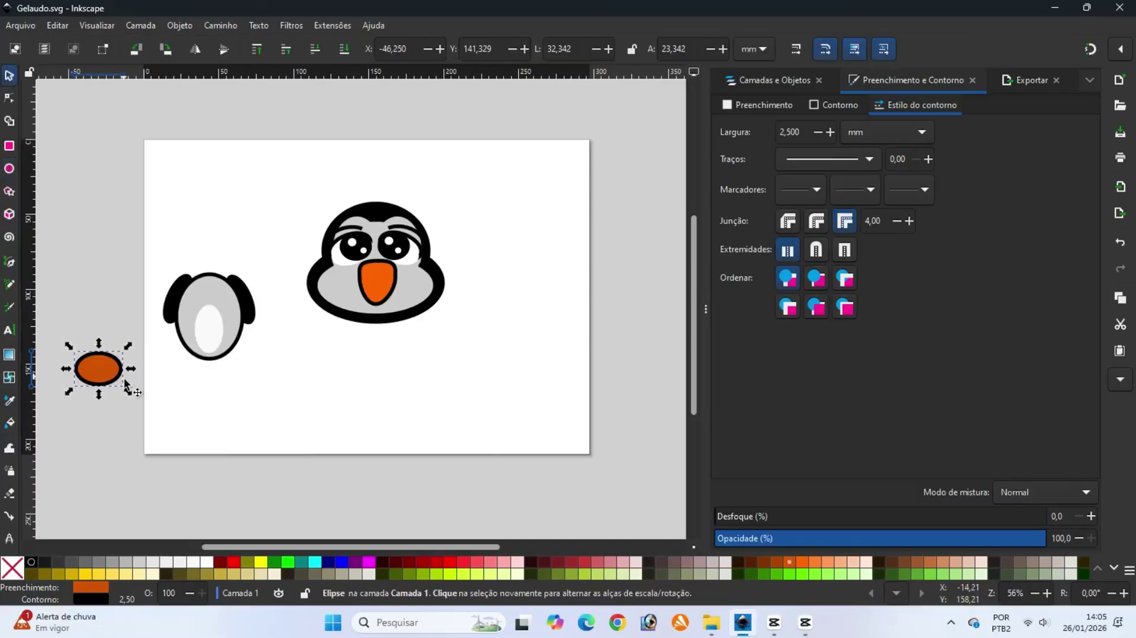
drag(133, 369, 187, 381)
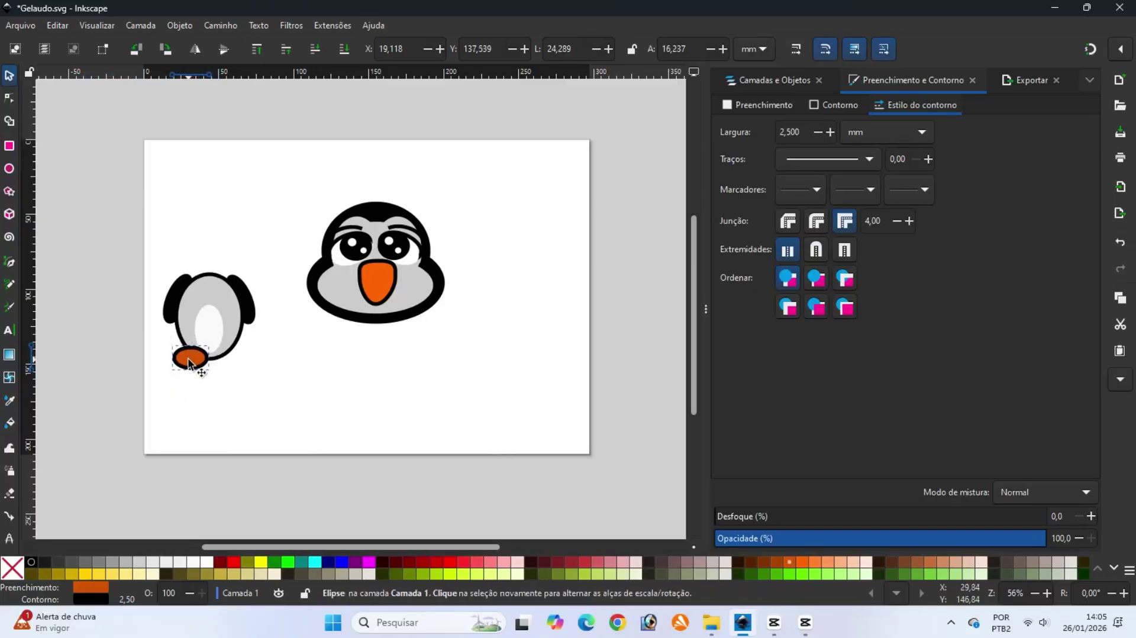
Try to duplicate the orange foot, and dismiss the HP Smart permission request
right_click(191, 362)
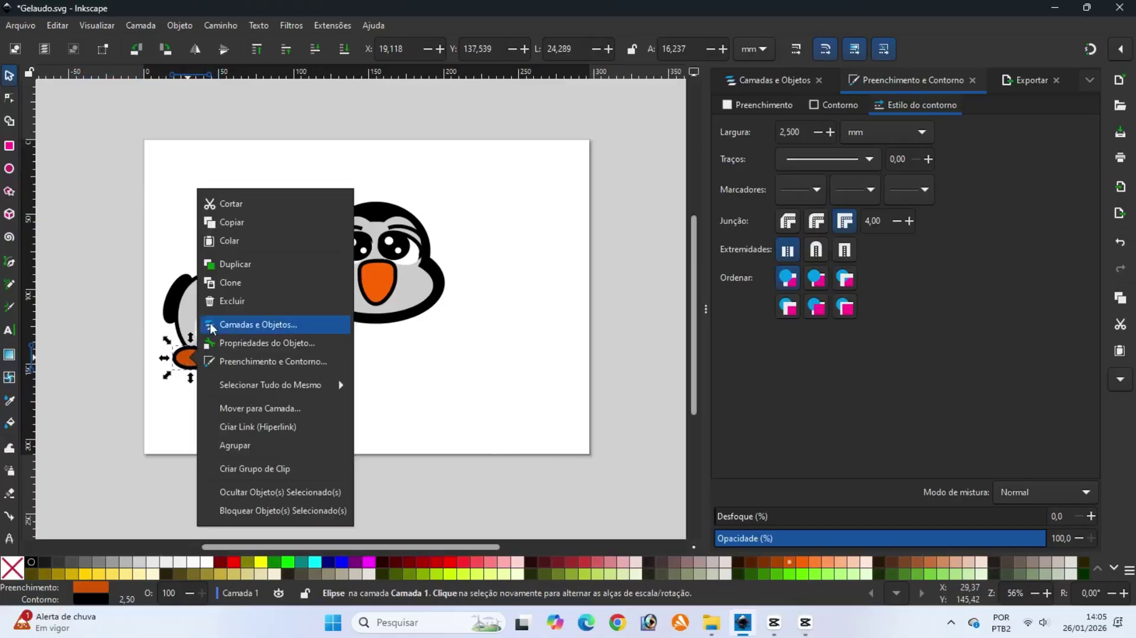
click(221, 265)
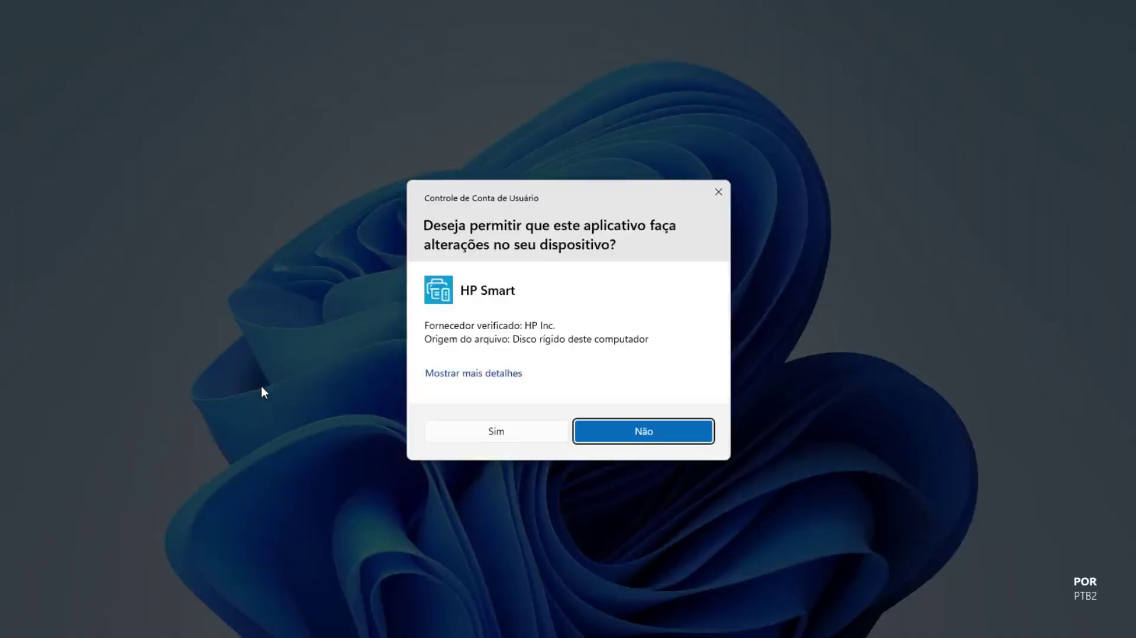
click(717, 192)
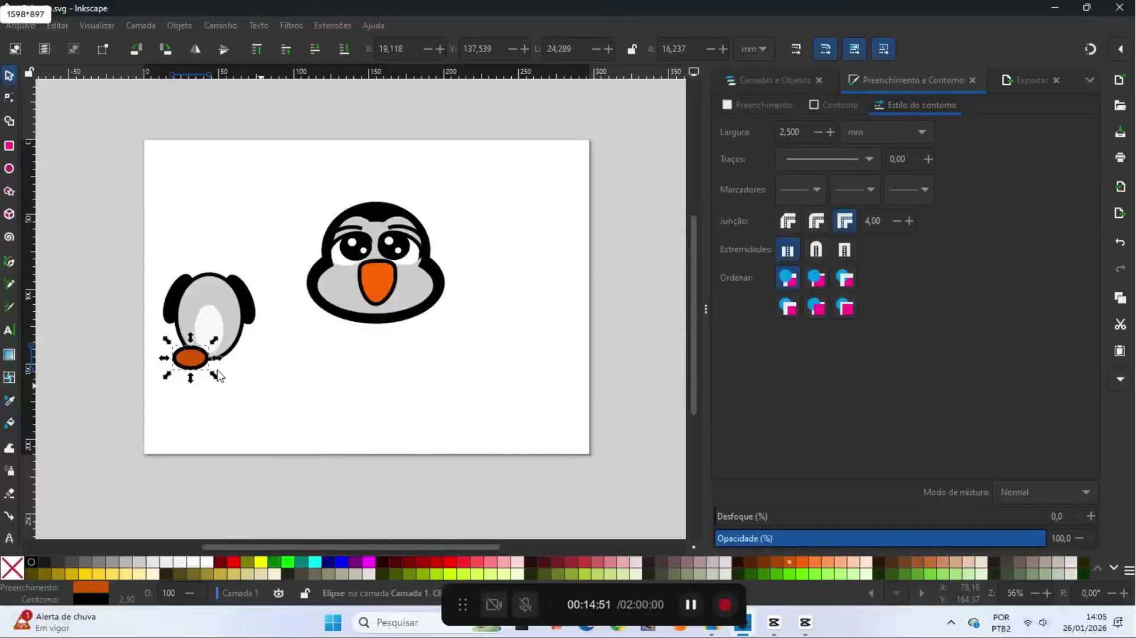
Duplicate the orange foot, move the copy about 25 mm right under the body's other side, and deselect it
right_click(188, 358)
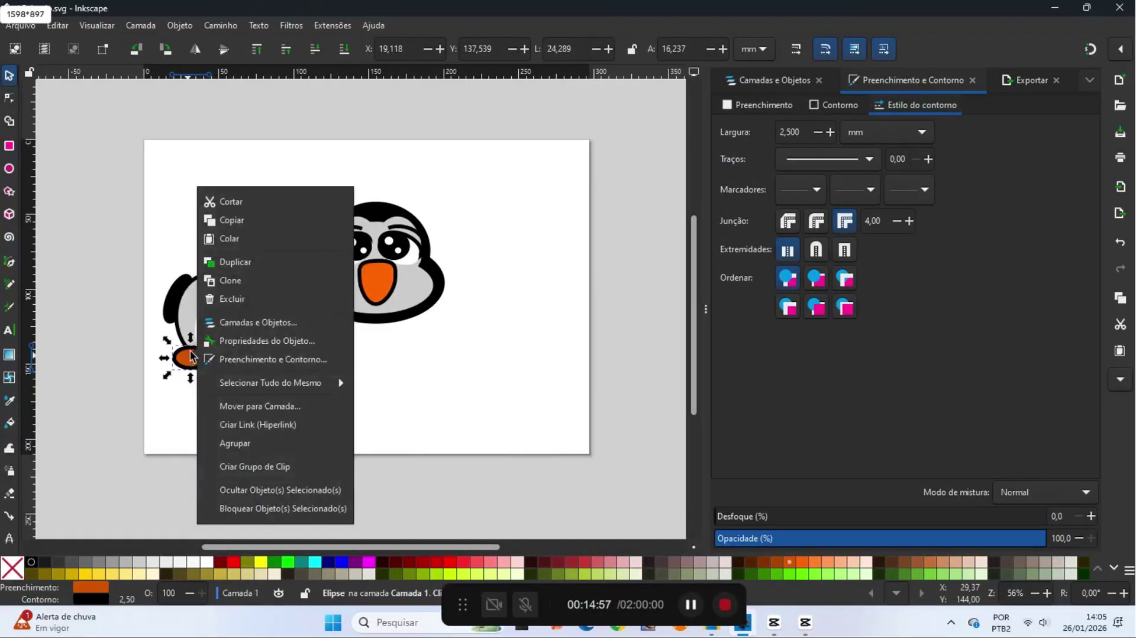
click(232, 262)
key(Right)
key(Right)
key(Right)
key(Right)
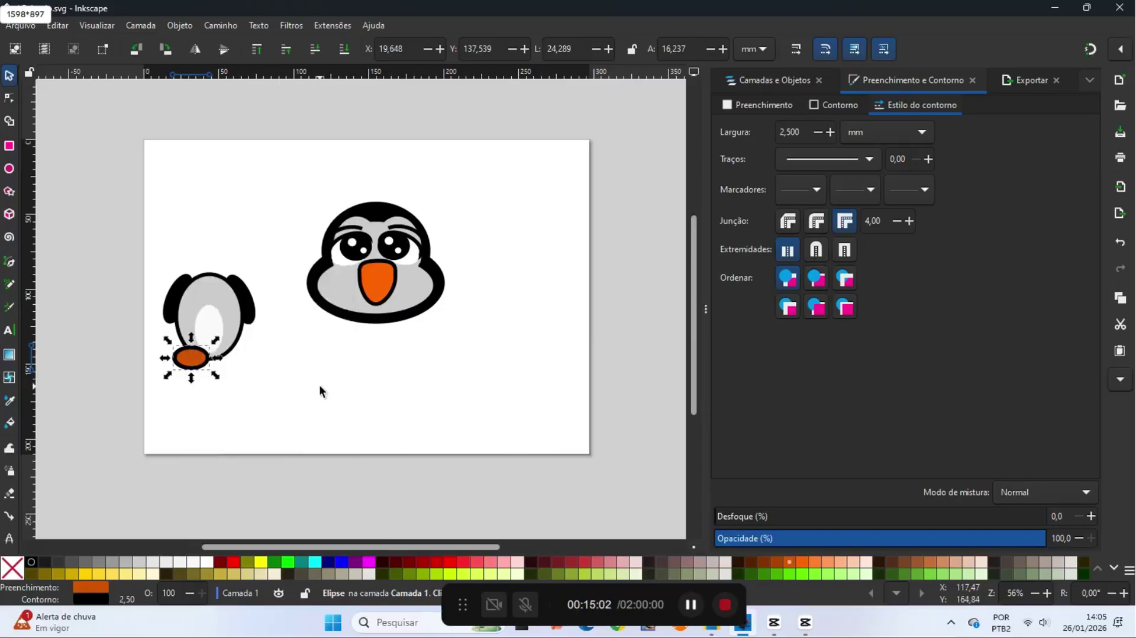
key(shift+Right)
key(shift+Right)
key(shift+Right)
key(shift+Right)
key(Right)
key(Right)
key(Right)
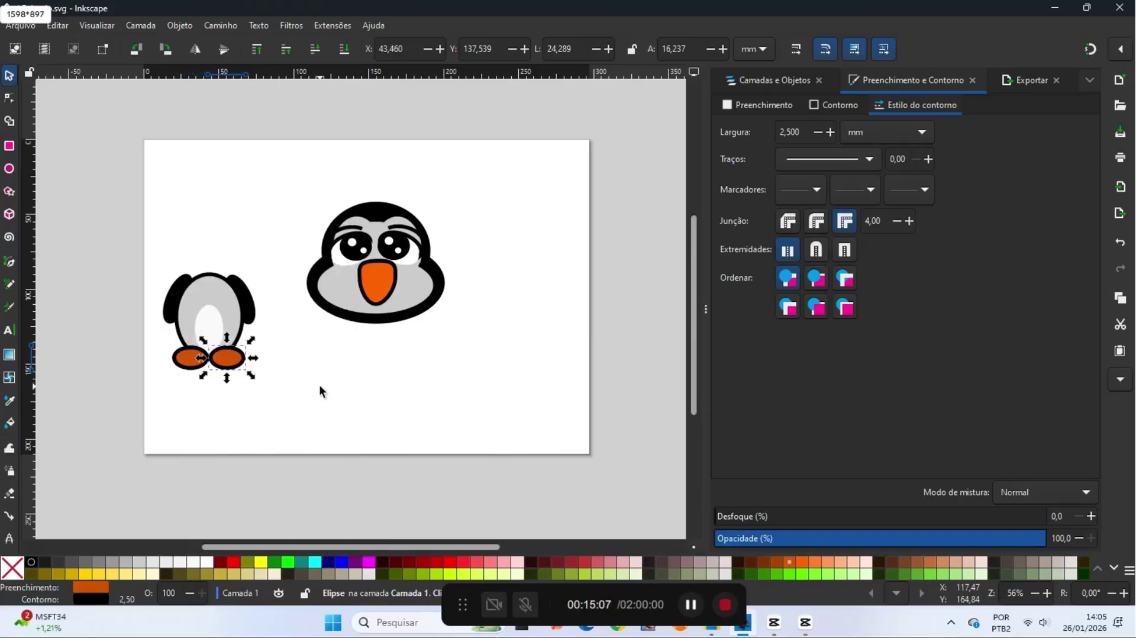
click(313, 391)
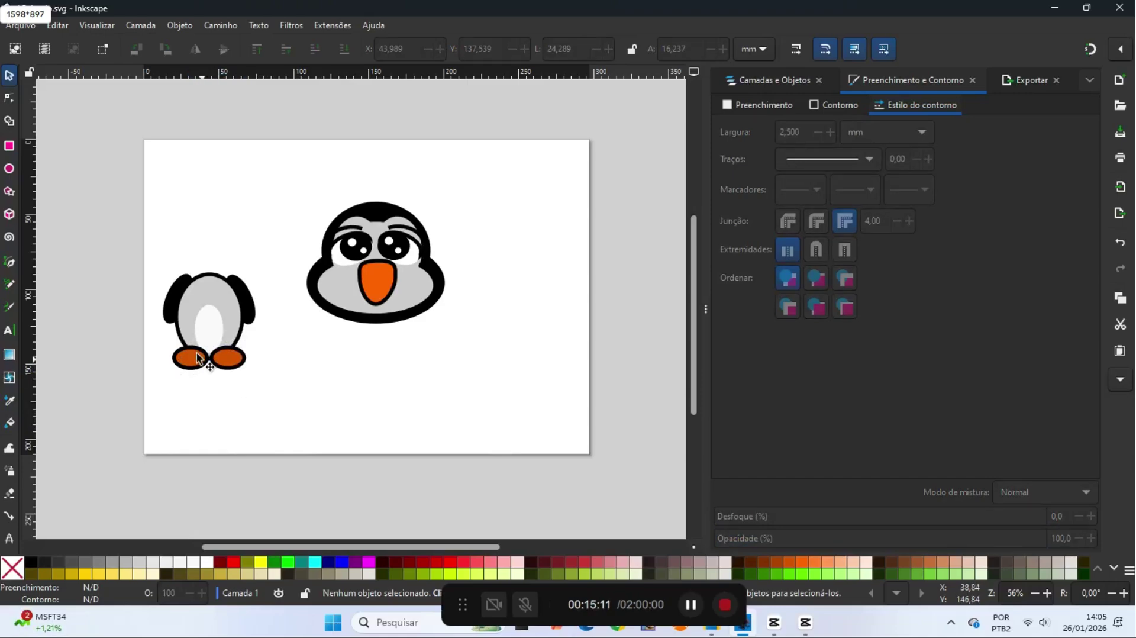
Group the body with its belly, wings and feet into one object, and save the drawing
drag(144, 248, 282, 397)
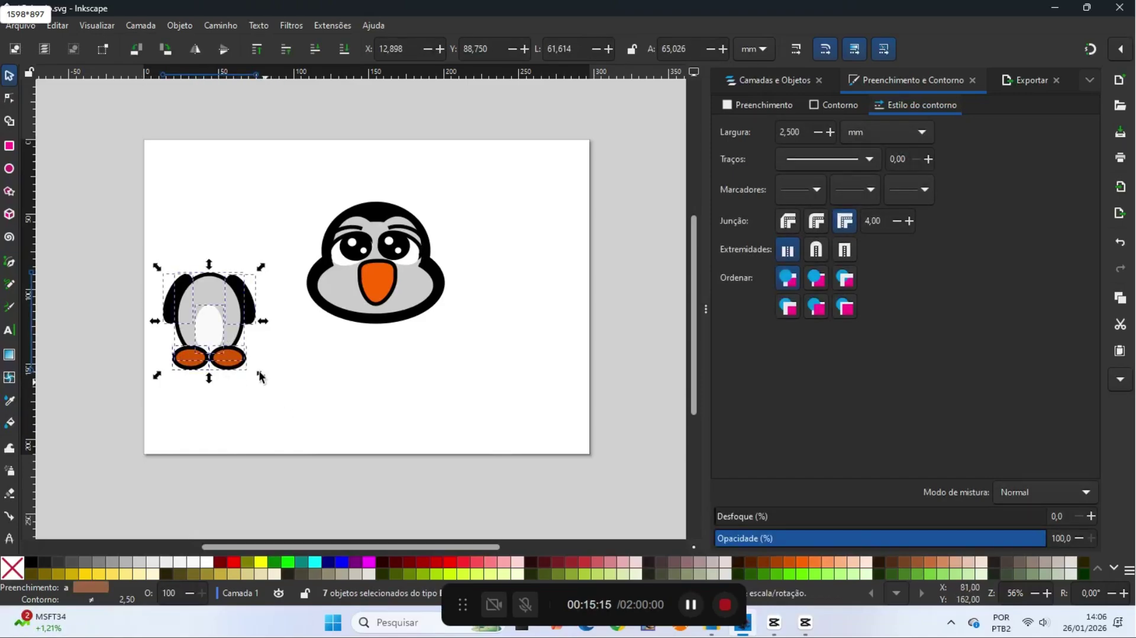
click(180, 25)
click(201, 149)
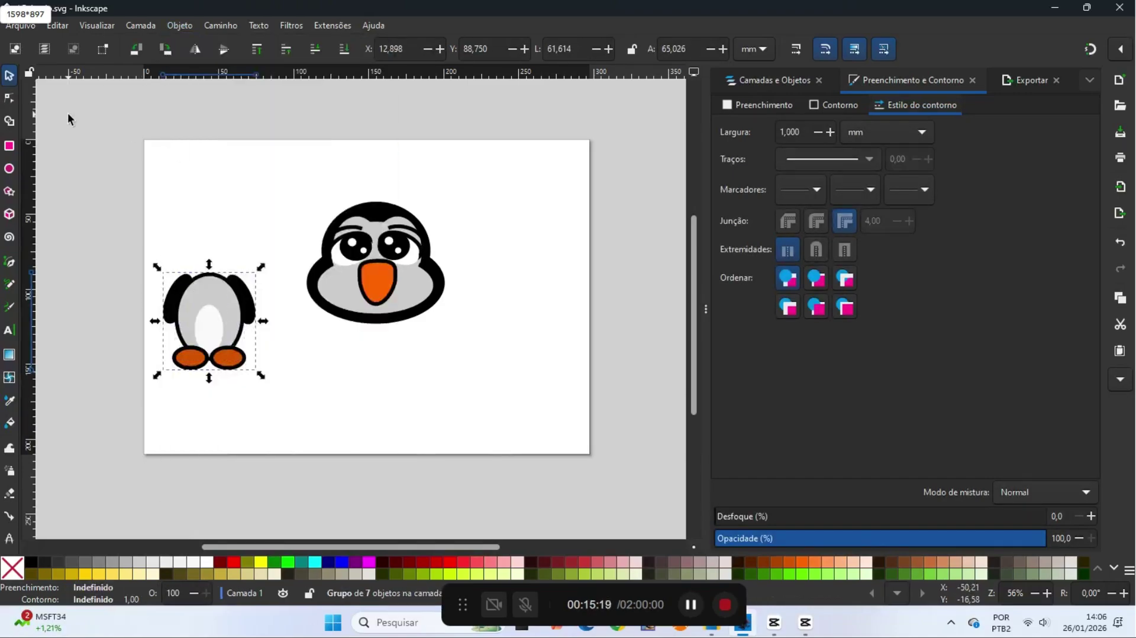
click(20, 25)
click(37, 135)
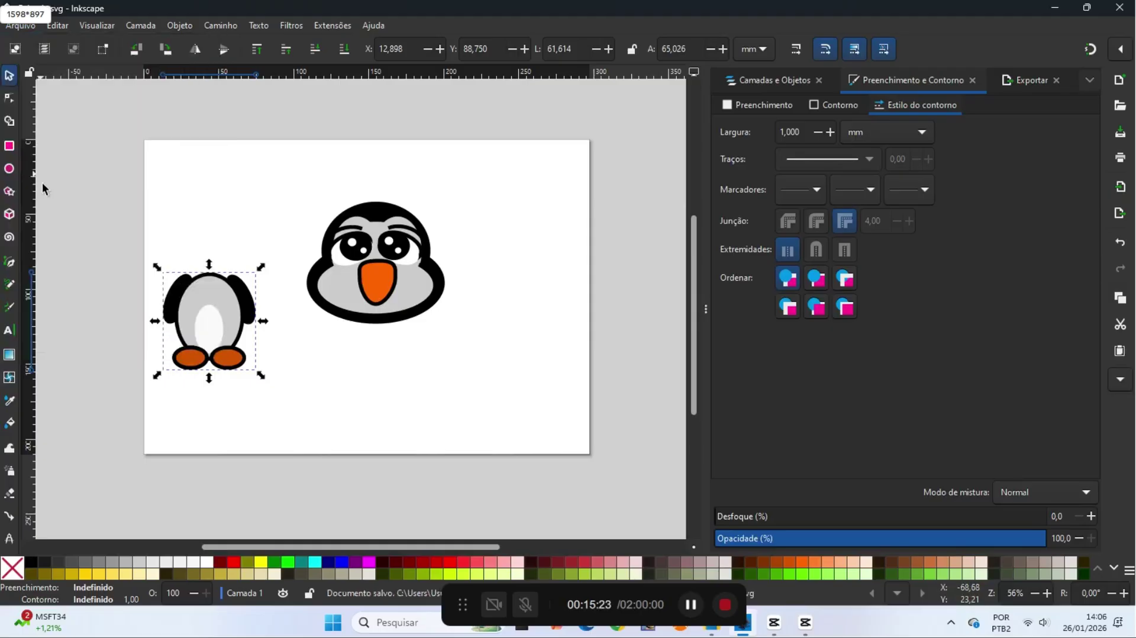
Draw a flat ellipse about 50 × 25 mm, fill it bright red, and place it across the top of the penguin's body
click(10, 170)
drag(86, 230, 162, 267)
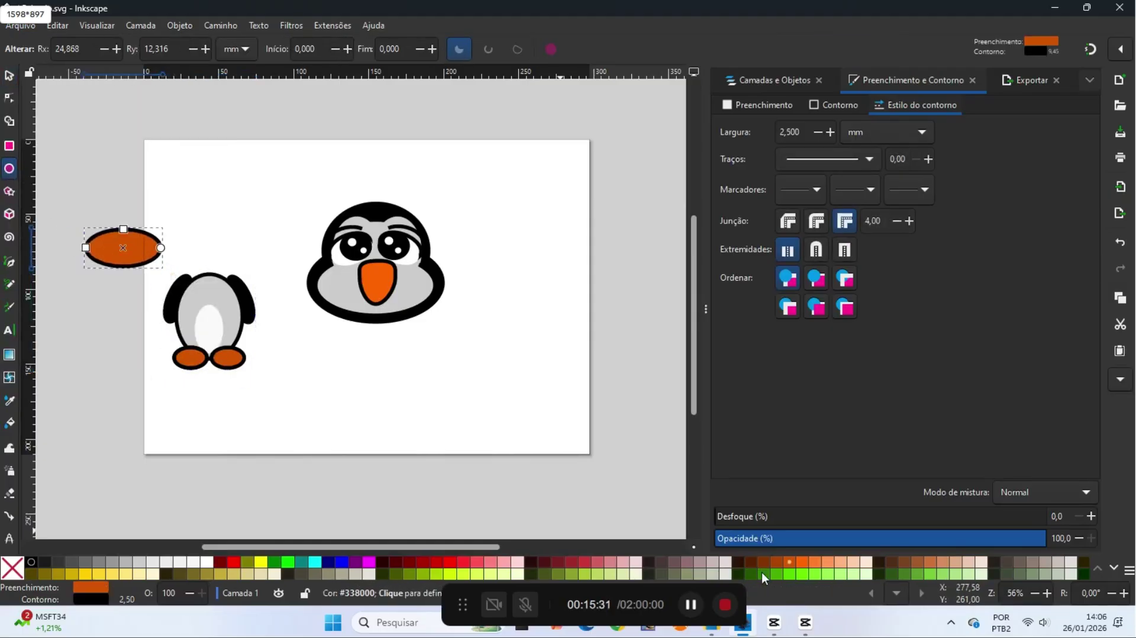
click(448, 562)
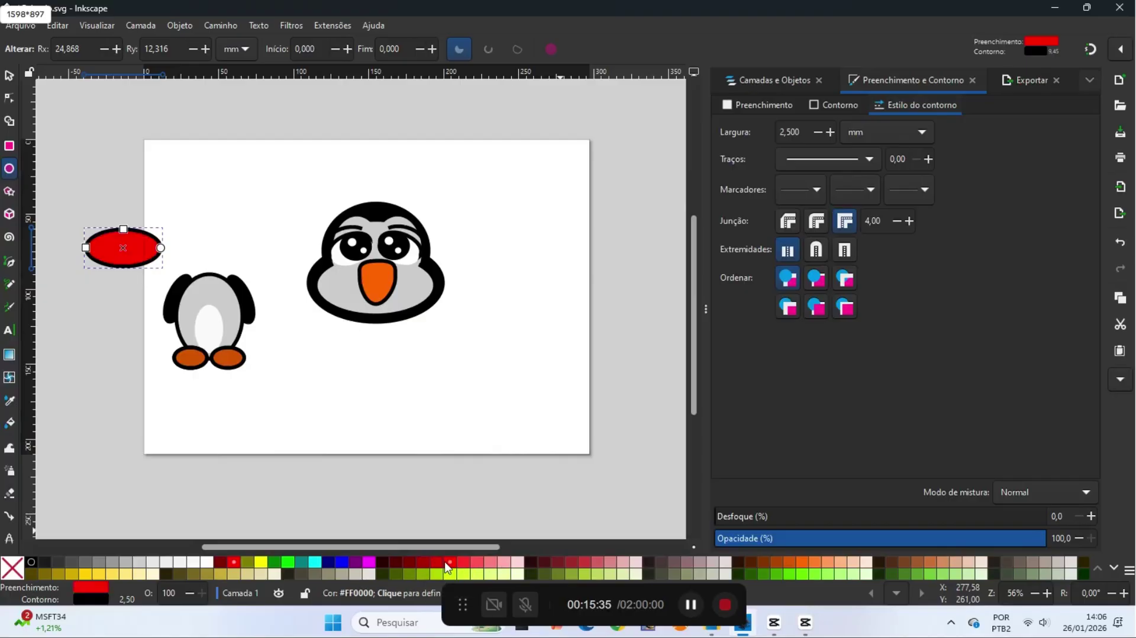
click(8, 76)
drag(132, 241, 223, 268)
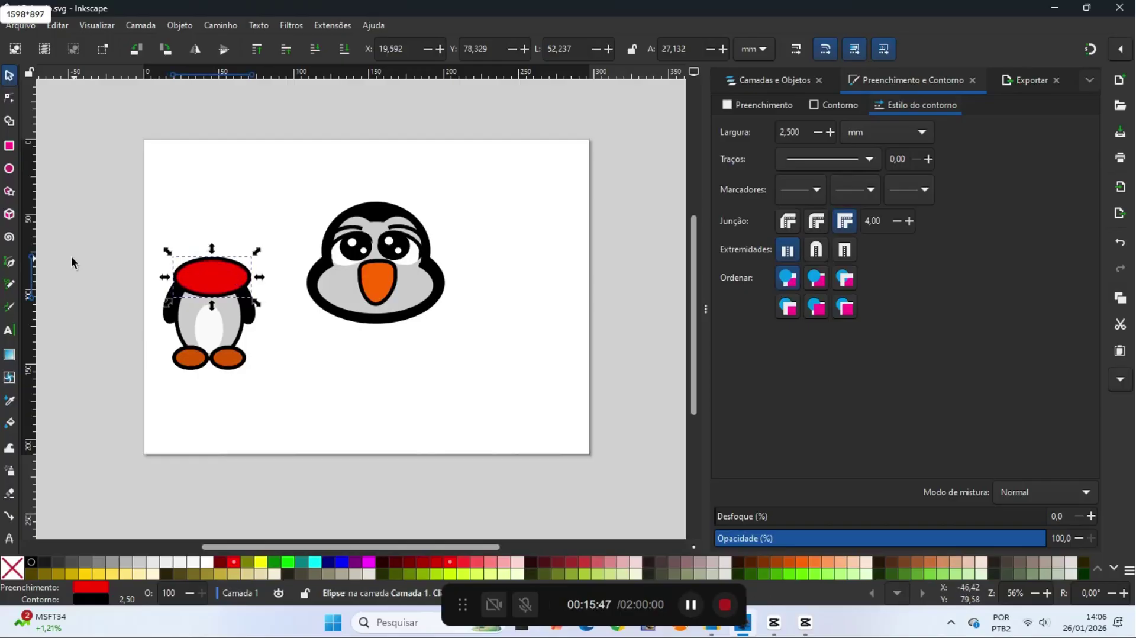
Draw an ellipse about 24 × 26 mm beside the page and turn it into an open arc with an end angle of -184°
click(8, 170)
drag(89, 250, 120, 286)
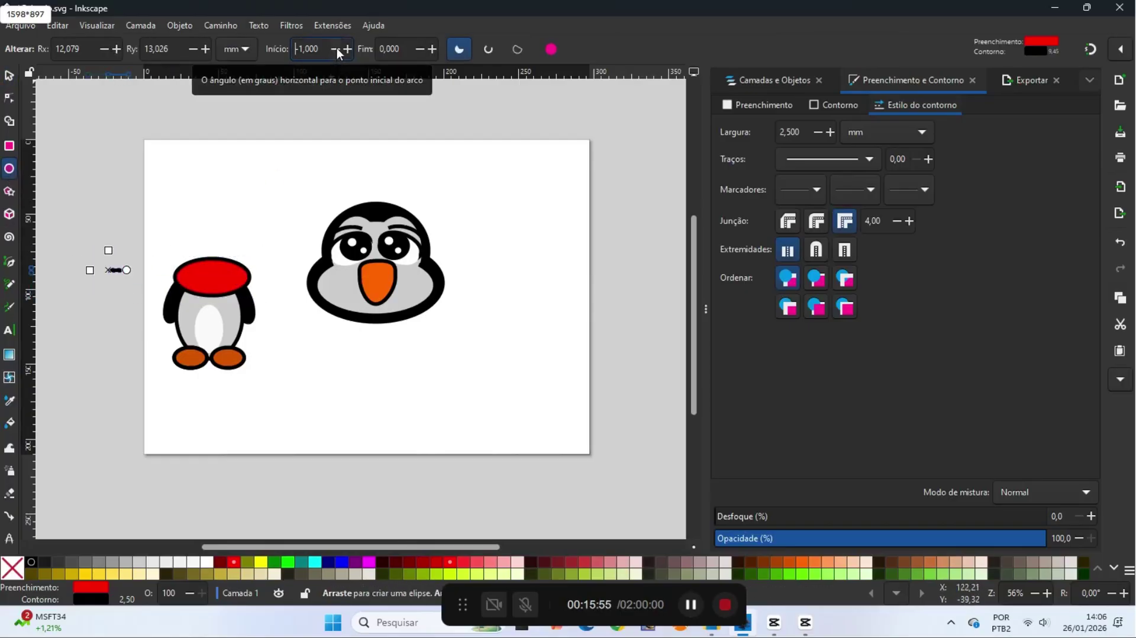
click(420, 51)
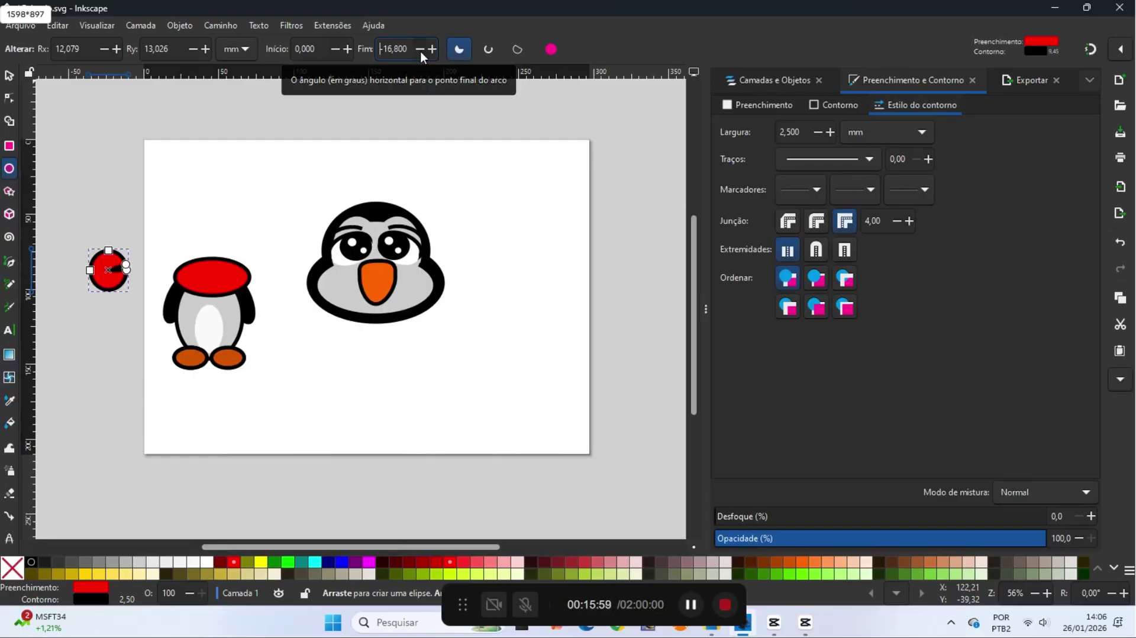
drag(420, 50, 420, 52)
click(485, 49)
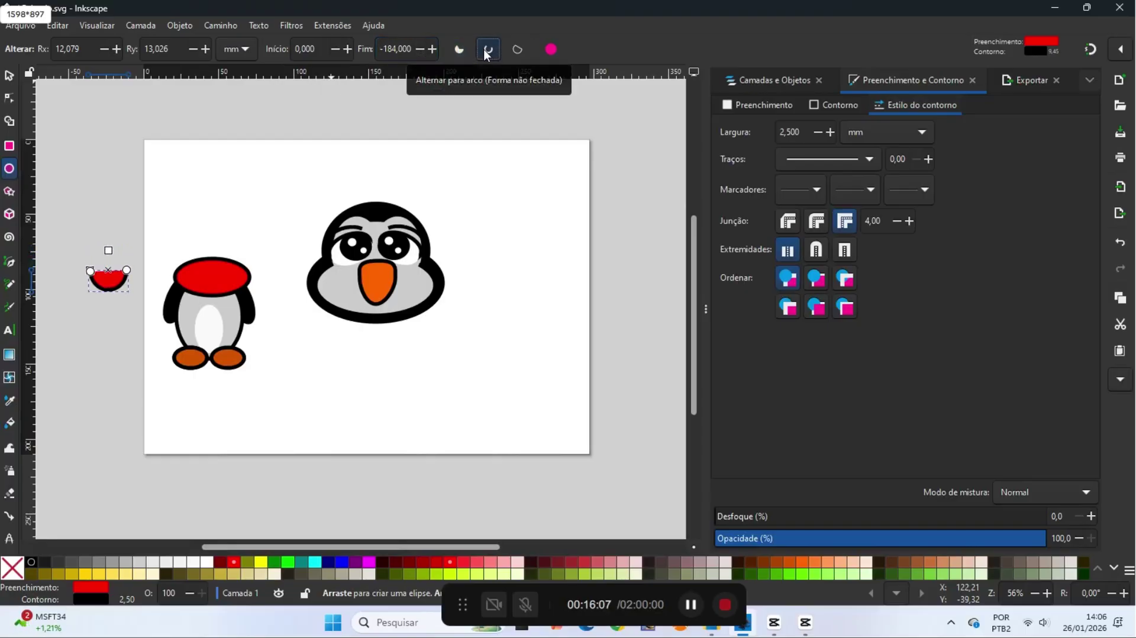
Remove the arc's fill and give it a light pink outline
click(12, 568)
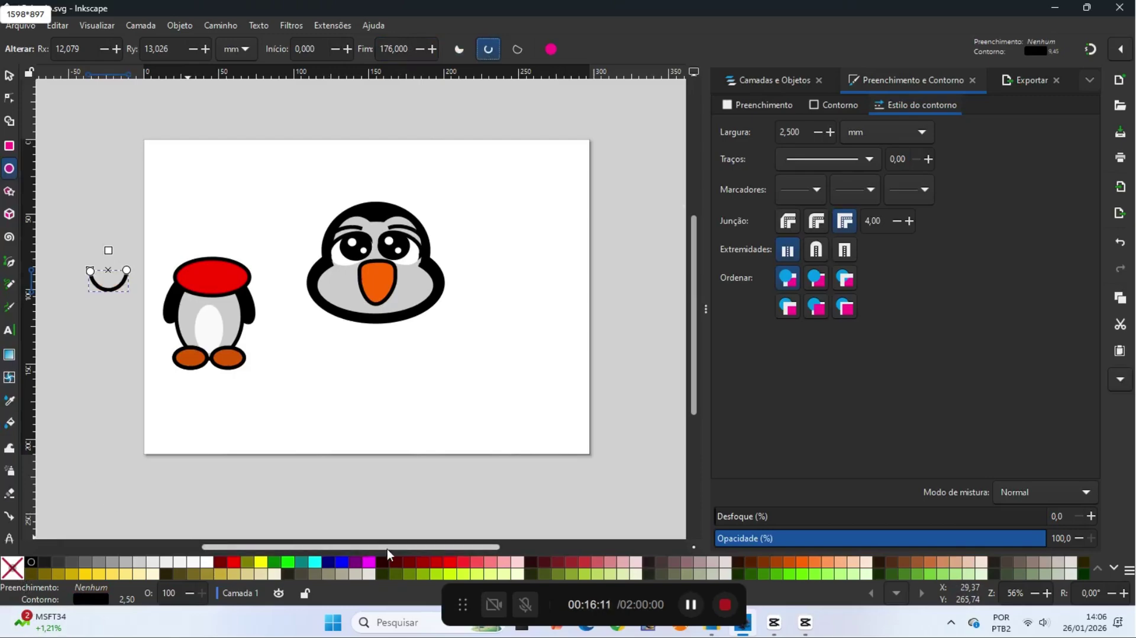
right_click(488, 562)
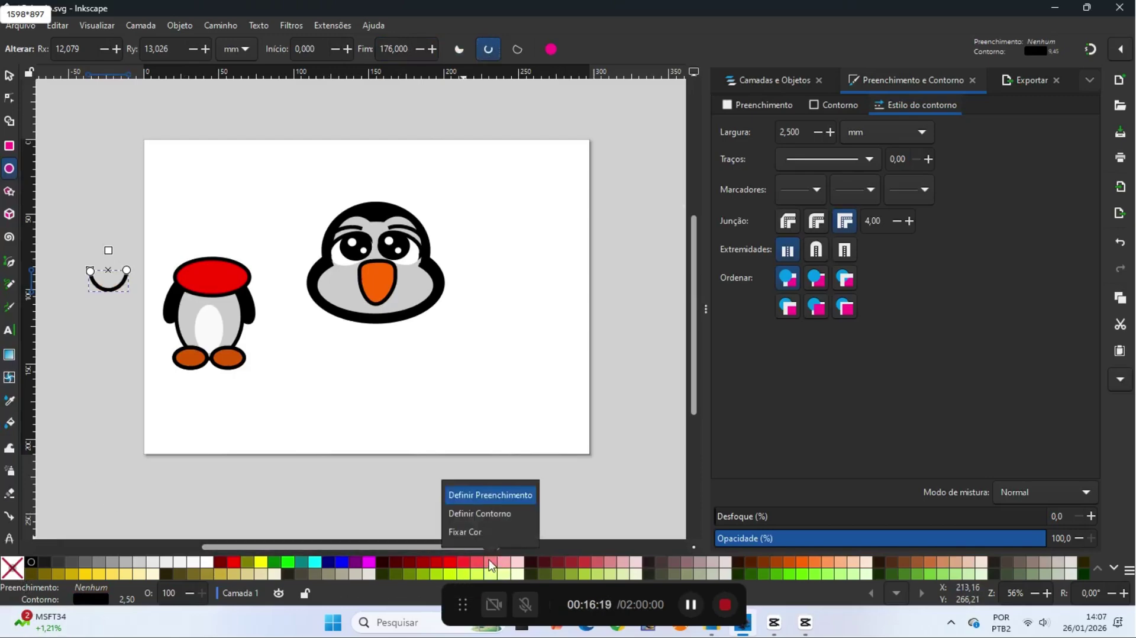
click(485, 512)
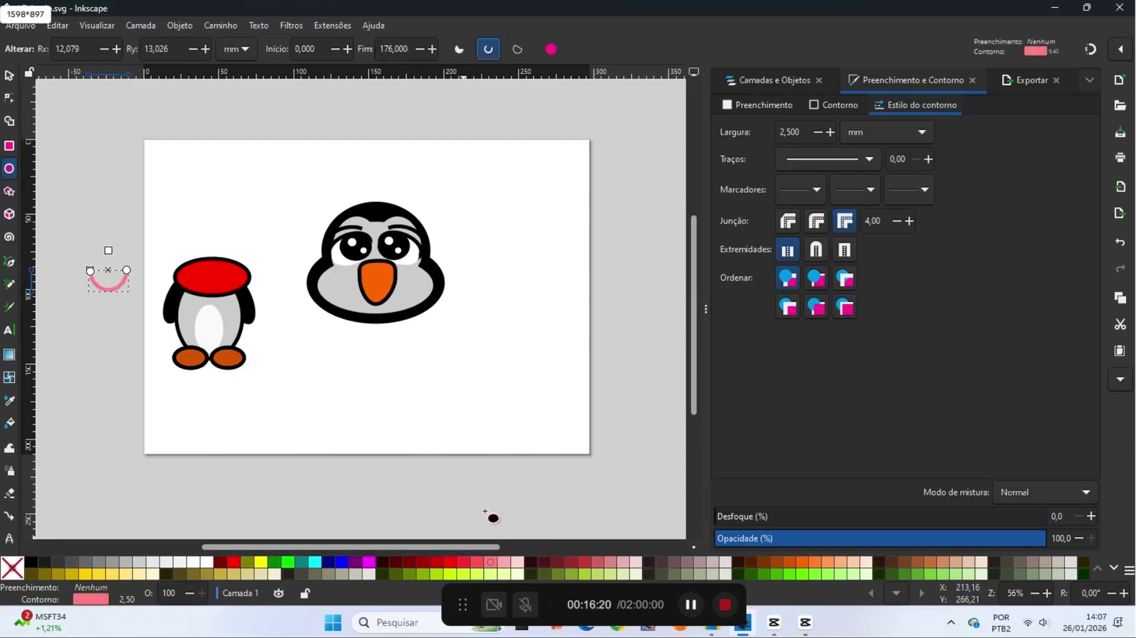
Place the pink arc on the red ellipse, rotated a quarter turn to open rightwards, and shrink its height to about 21 mm
click(9, 76)
drag(113, 290, 199, 272)
click(185, 282)
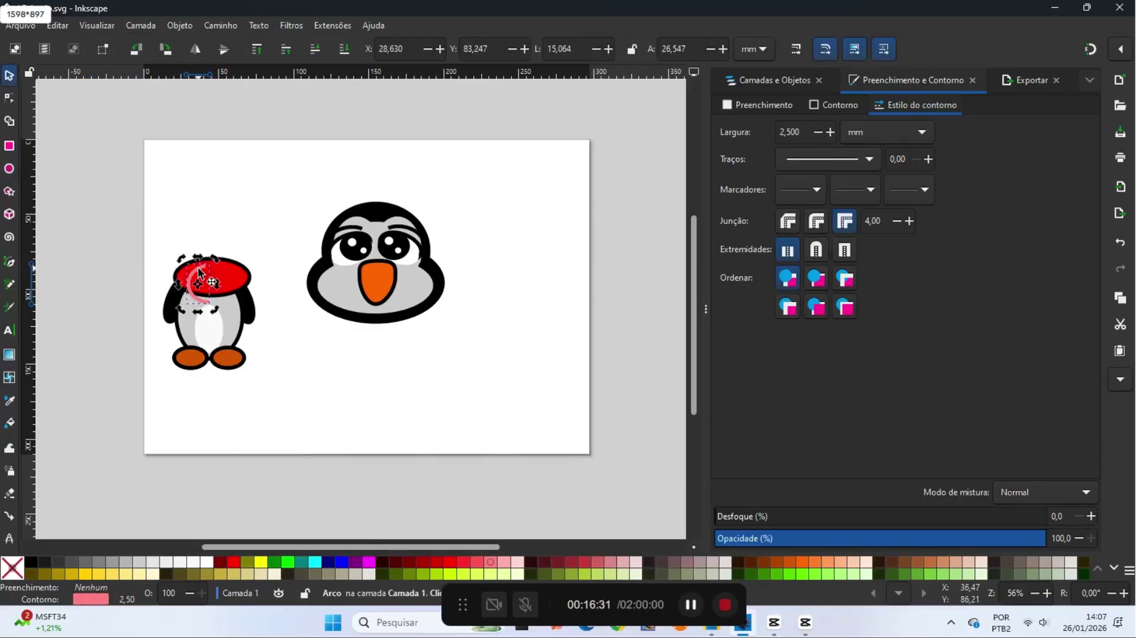
click(198, 299)
drag(197, 311, 195, 303)
drag(197, 262, 198, 264)
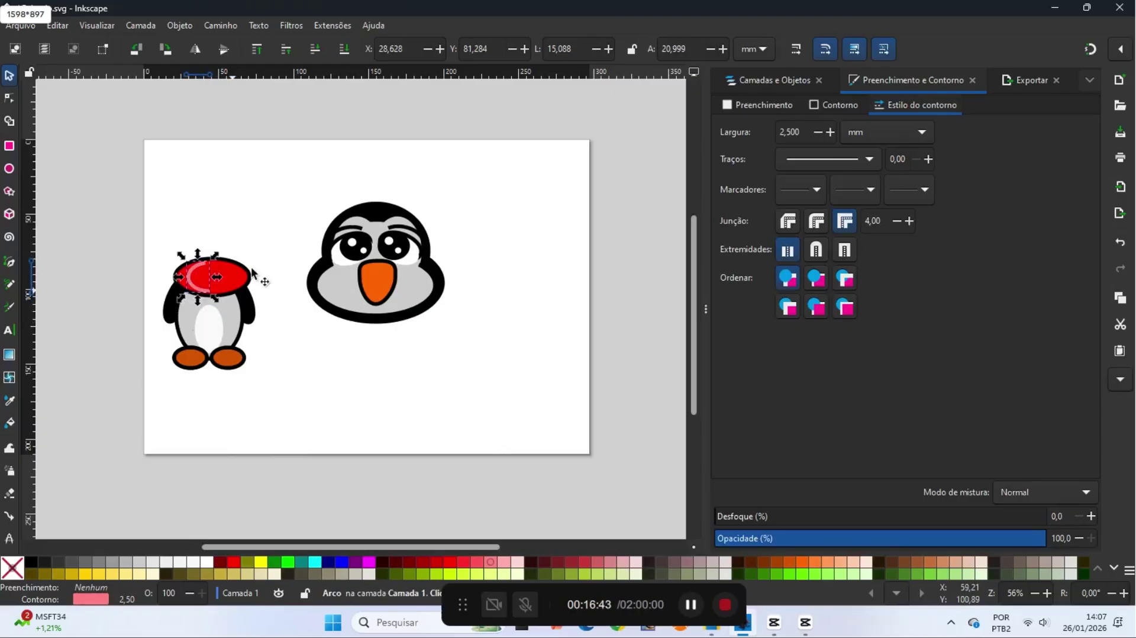
Narrow the pink arc to about 7 mm wide and place it over the left part of the red ellipse
click(510, 52)
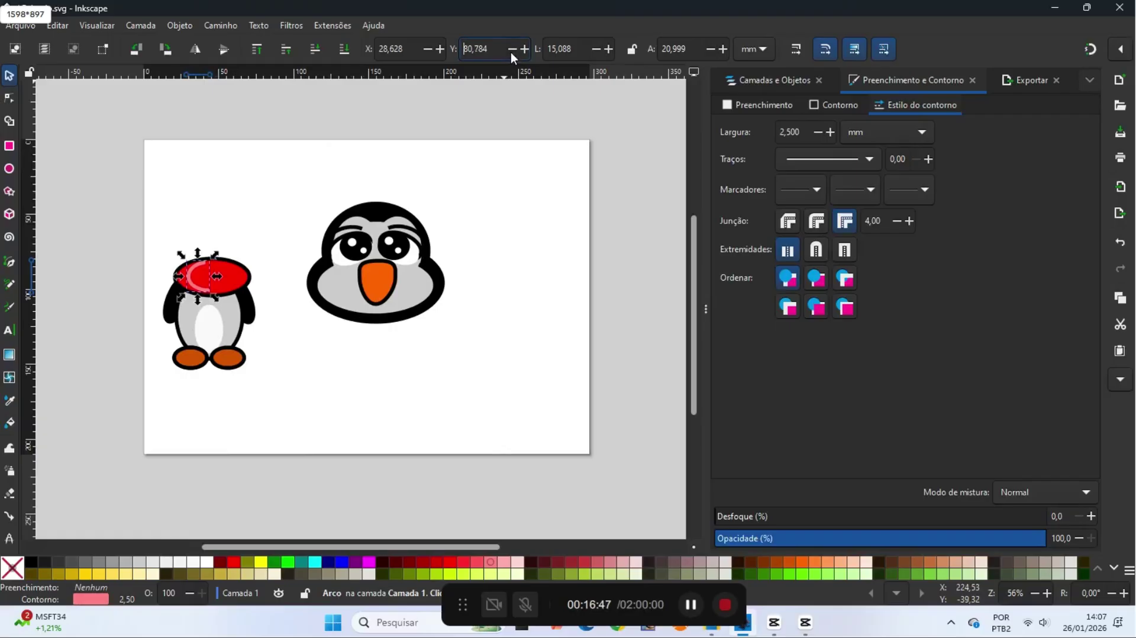
click(510, 52)
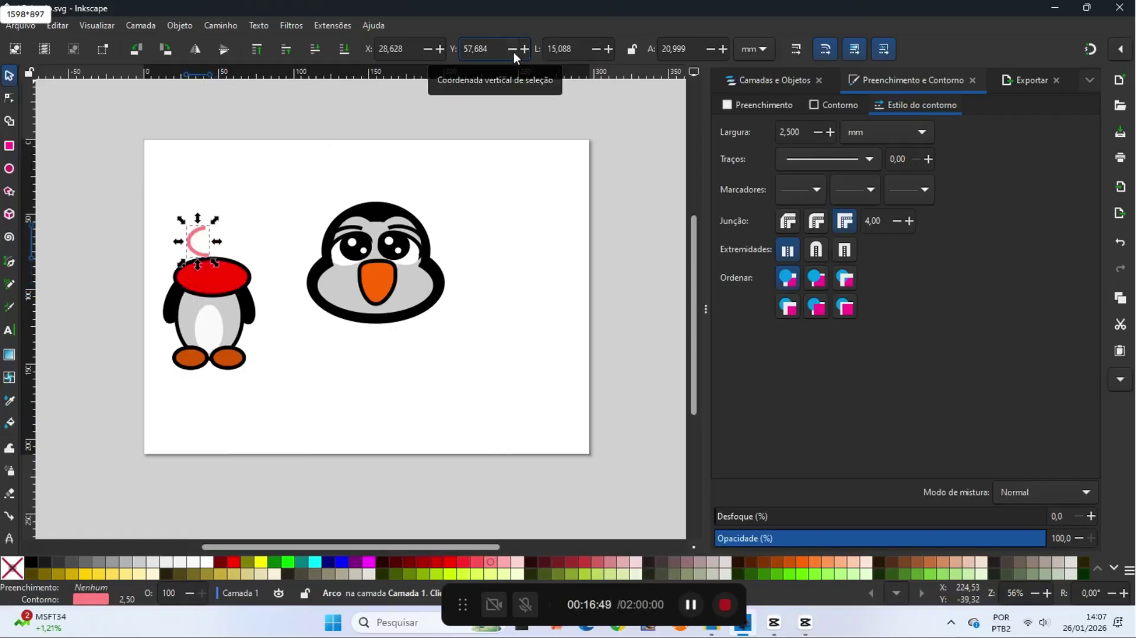
click(597, 51)
click(598, 51)
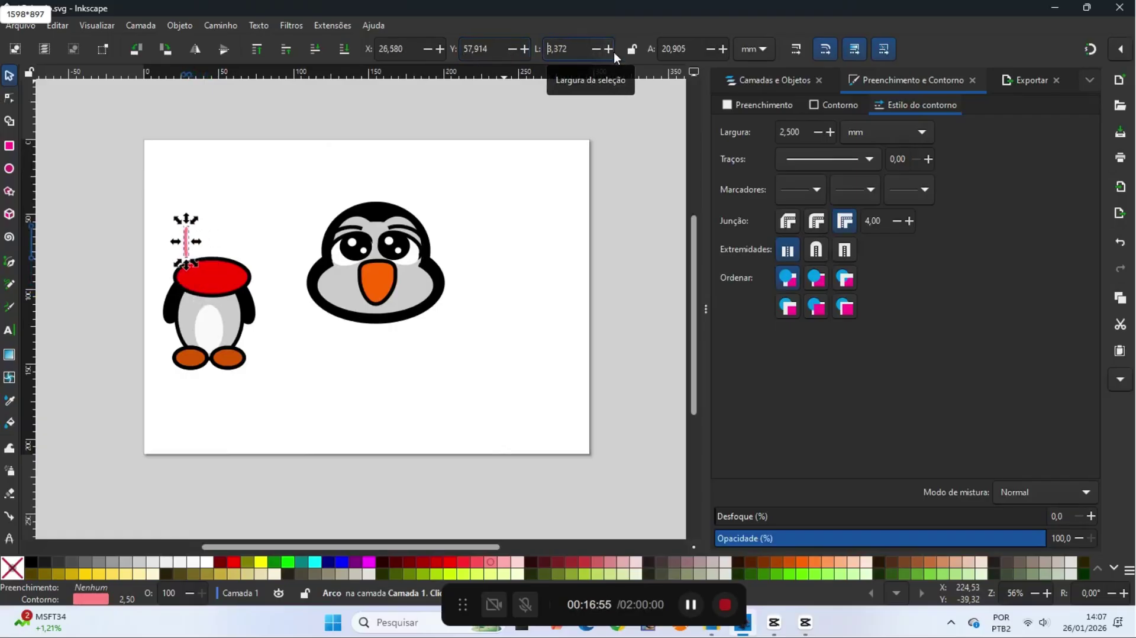
click(612, 52)
click(613, 52)
click(596, 51)
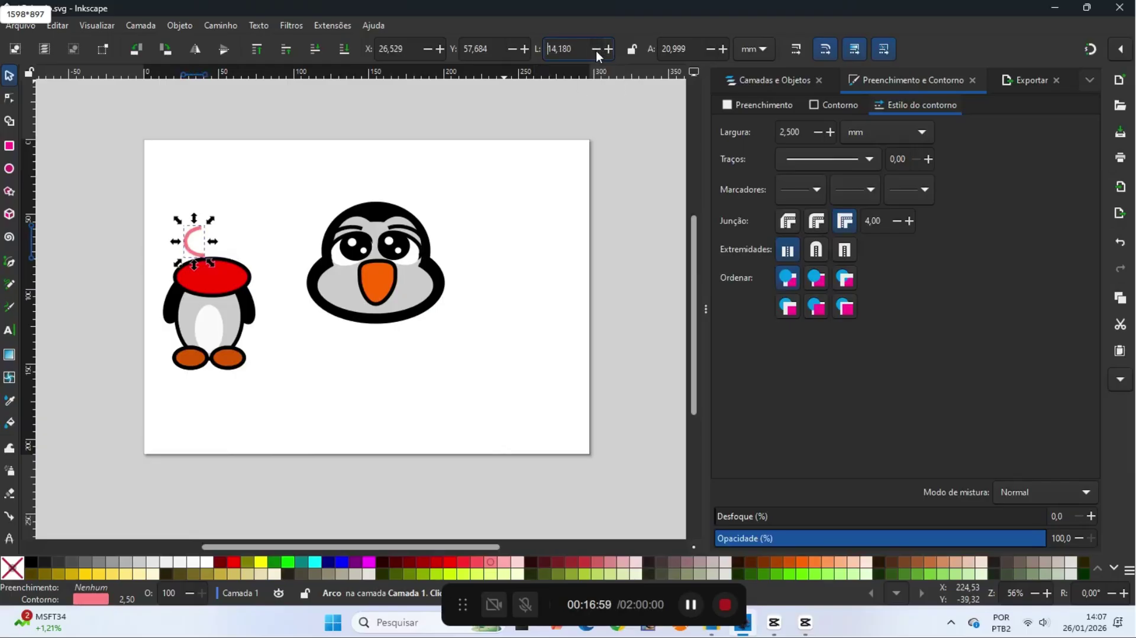
click(596, 51)
click(596, 51)
click(597, 51)
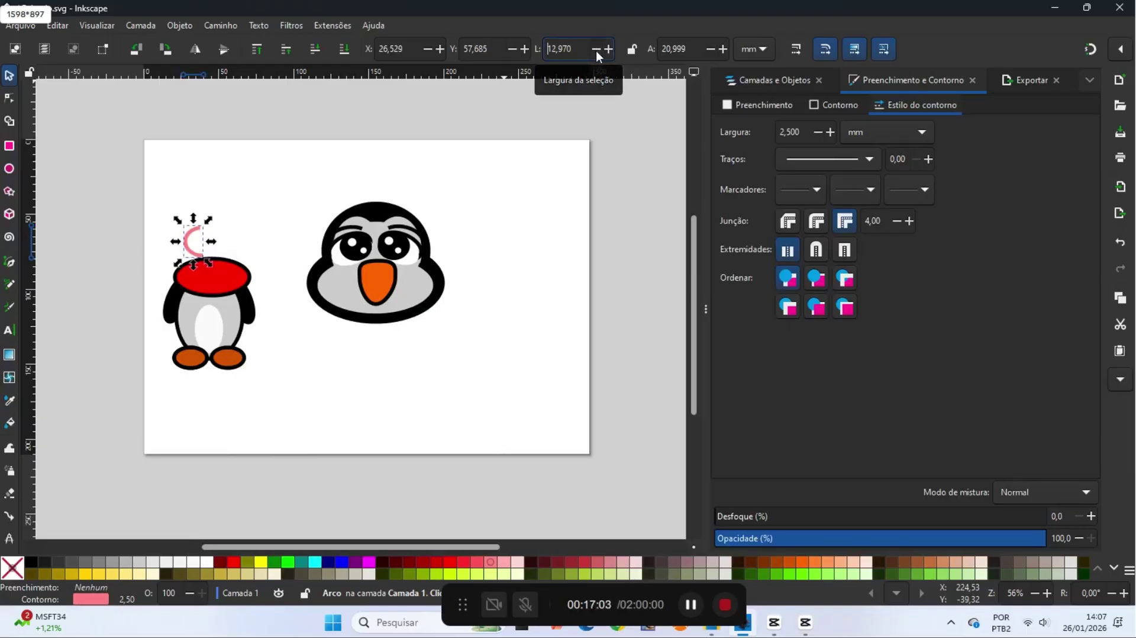
click(597, 51)
click(596, 51)
click(596, 50)
click(597, 51)
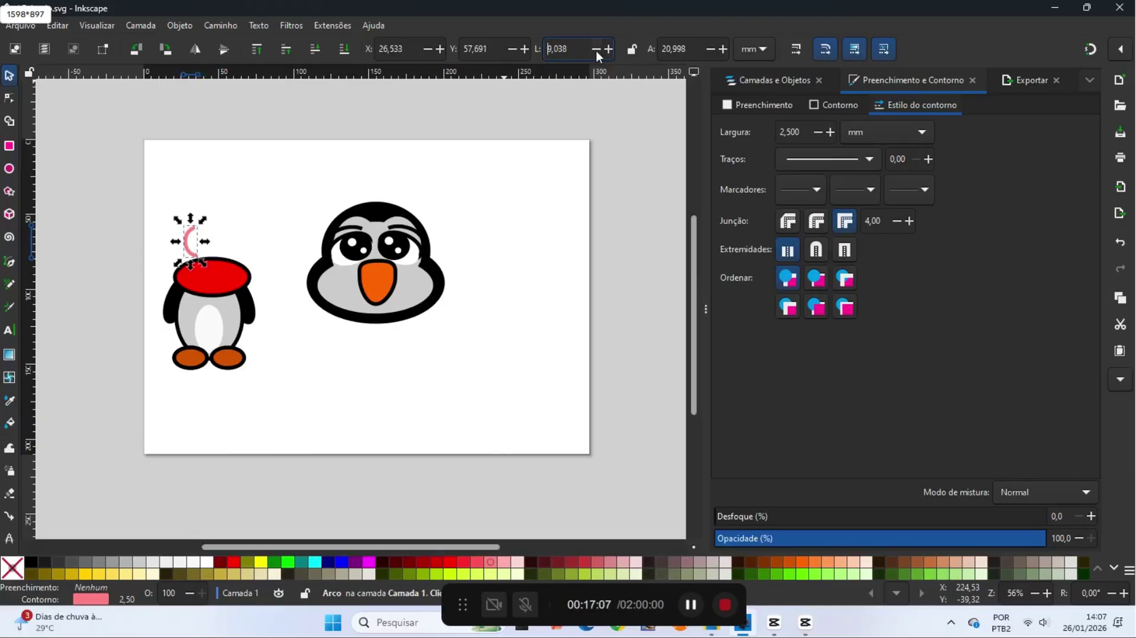
click(596, 51)
click(597, 51)
drag(194, 232, 194, 275)
Duplicate the pink arc, move the copy about 12 mm right on the red ellipse, and save the drawing
right_click(193, 276)
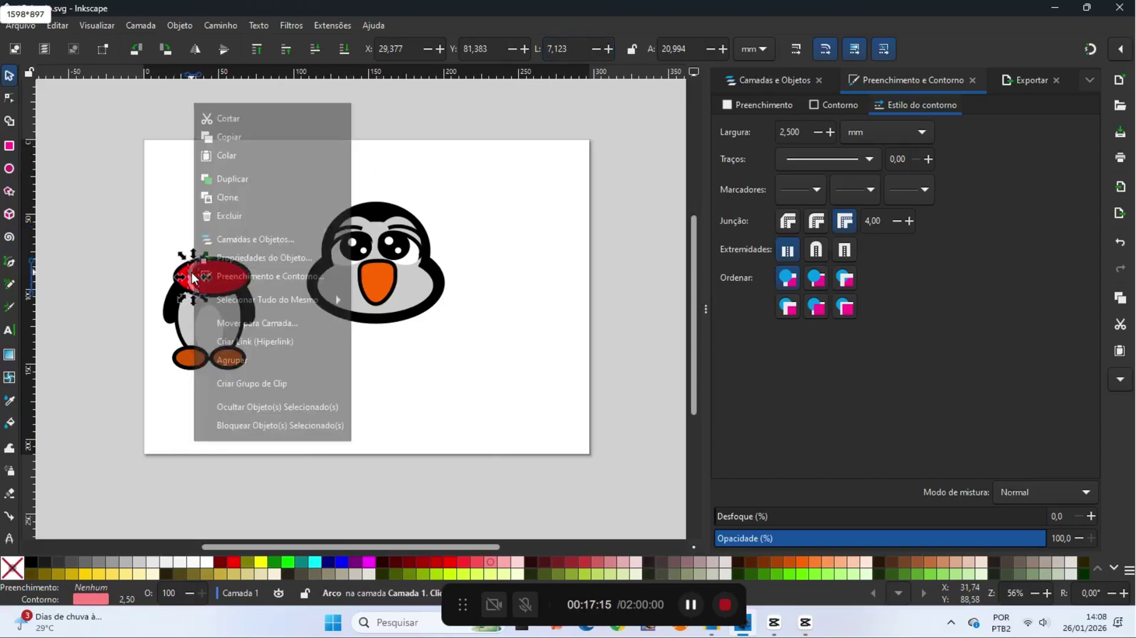
click(232, 180)
key(Right)
key(Right)
key(Right)
key(Right)
key(Right)
key(Right)
key(Right)
key(Right)
key(Right)
key(Right)
key(Right)
key(Right)
key(Right)
key(Right)
key(Right)
key(Right)
key(Right)
key(Right)
key(Right)
key(Right)
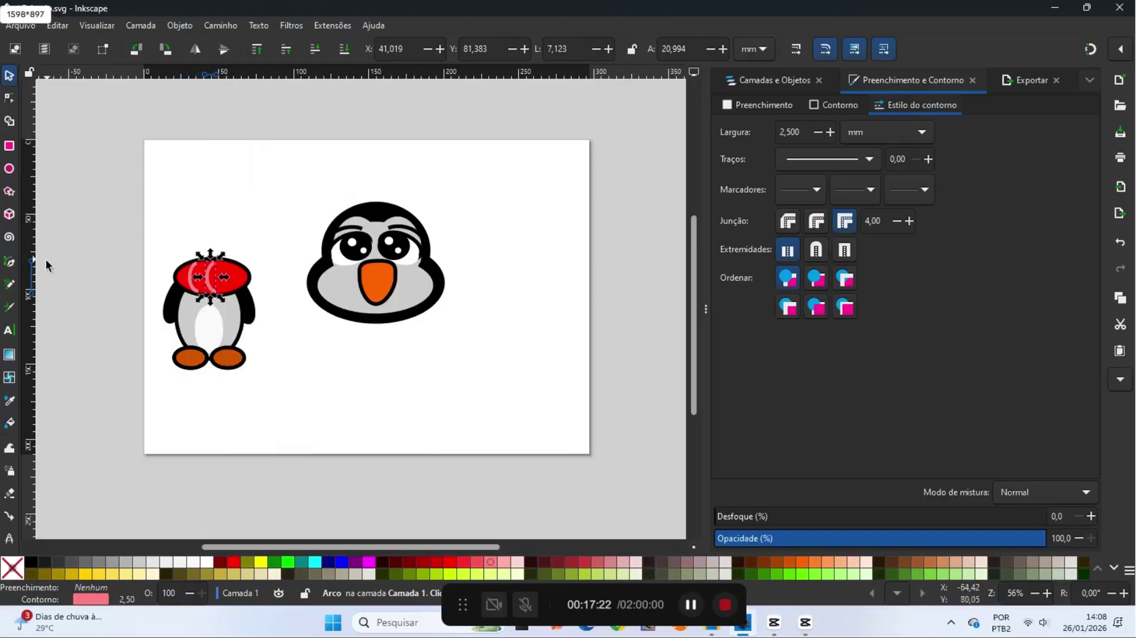
key(Escape)
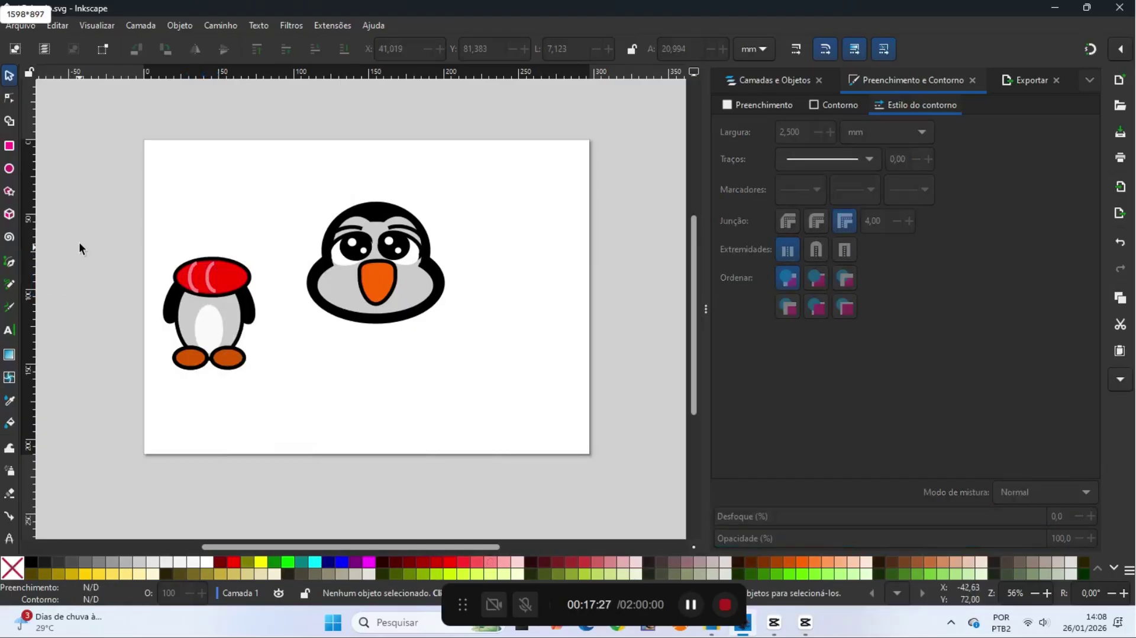
click(9, 26)
click(41, 133)
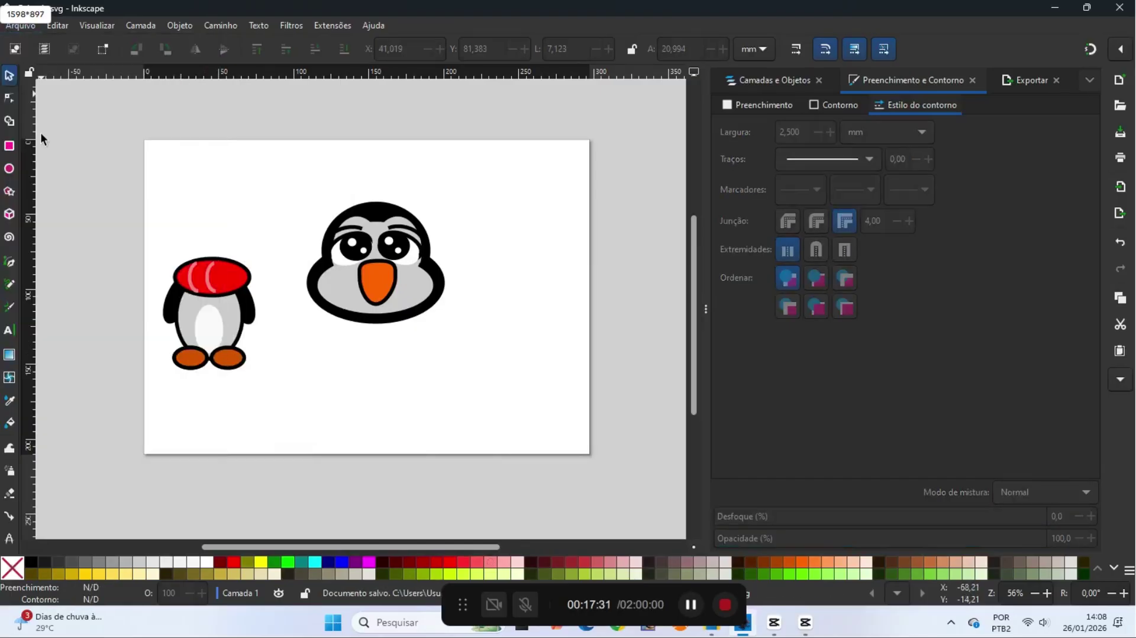
Draw an upright rectangle about 33 × 66 mm beside the page with a black outline and bright red fill
click(10, 146)
drag(74, 238, 124, 337)
right_click(30, 562)
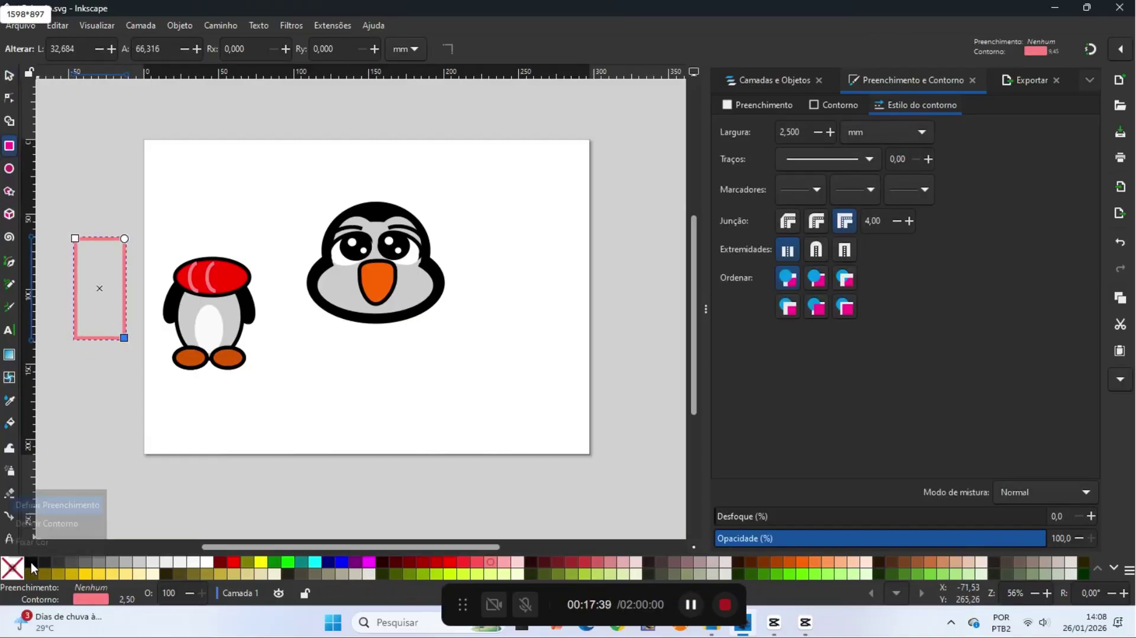
click(47, 513)
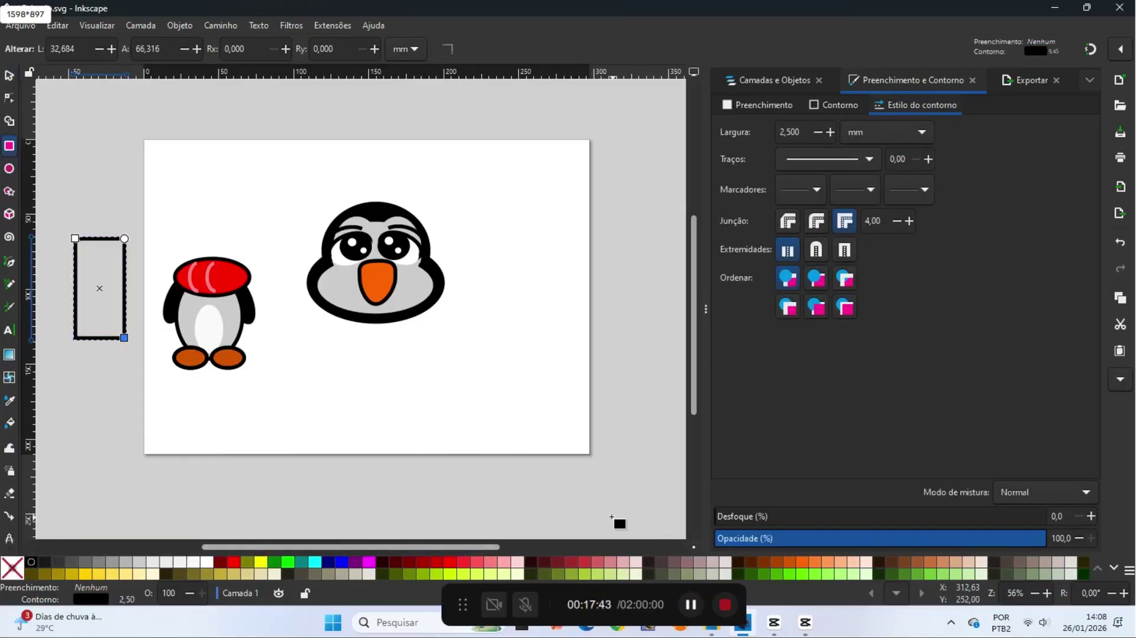
click(449, 566)
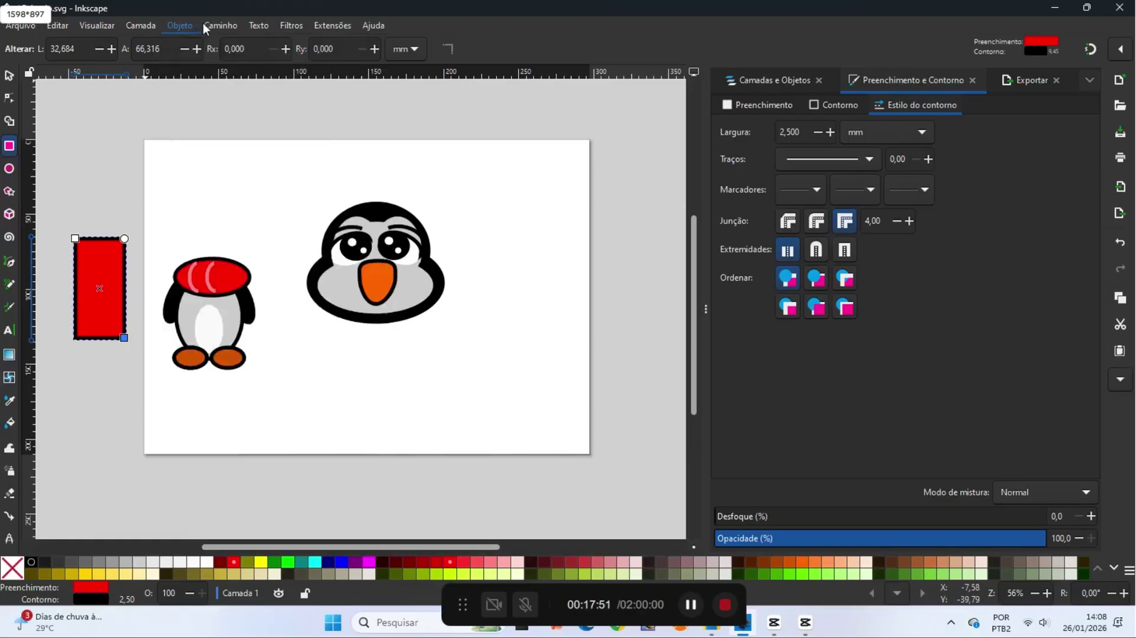
Convert the red rectangle to a path and activate node editing on it
click(203, 25)
click(236, 42)
click(12, 101)
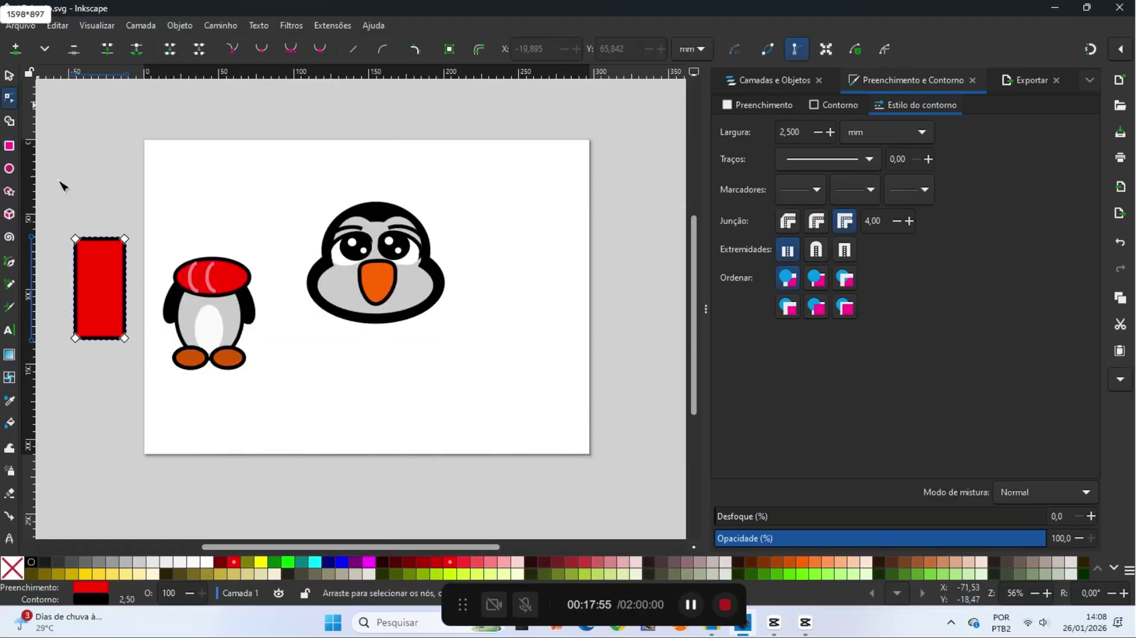
Move the red rectangle's corner nodes to form a scarf tail with a narrow top, slanted left side and slanted lower edge
drag(126, 338, 88, 327)
drag(75, 239, 120, 239)
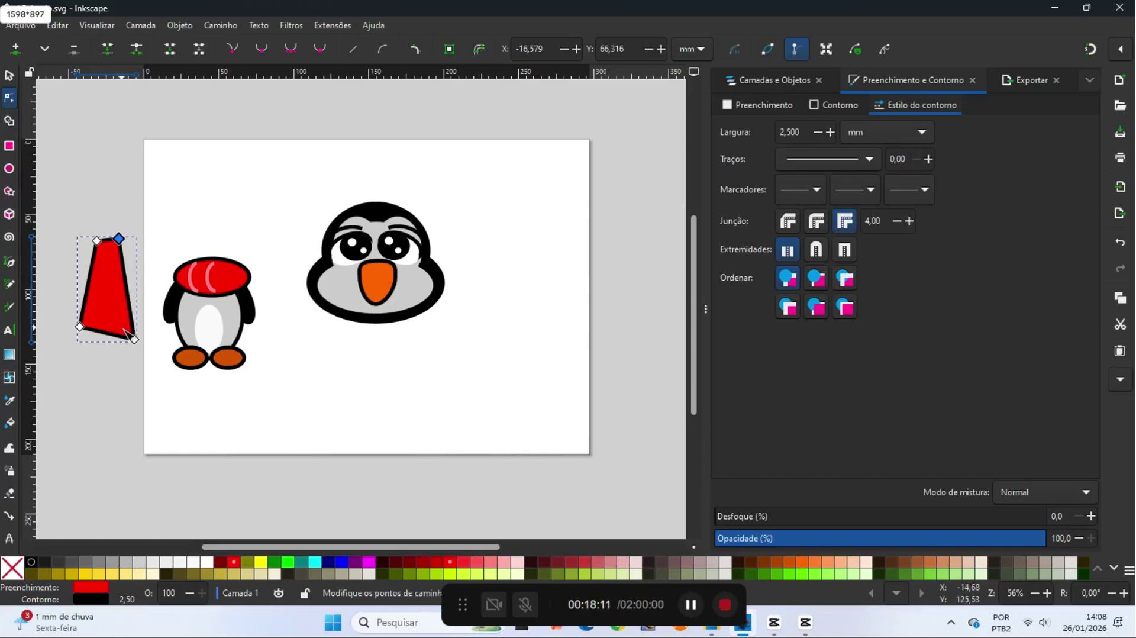
drag(135, 340, 123, 313)
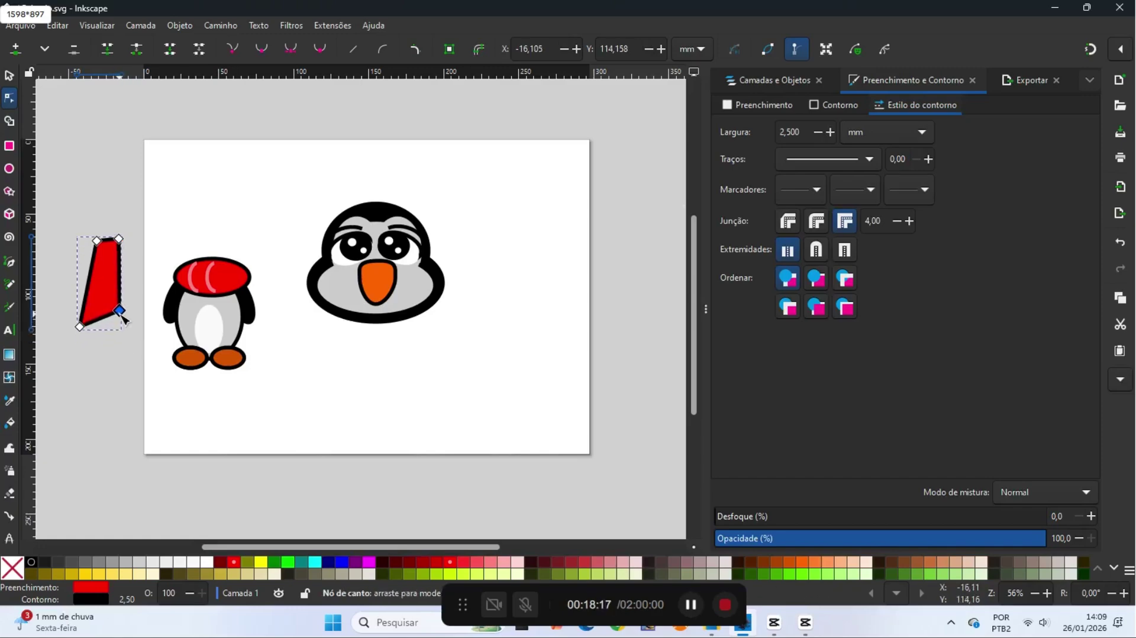
click(70, 225)
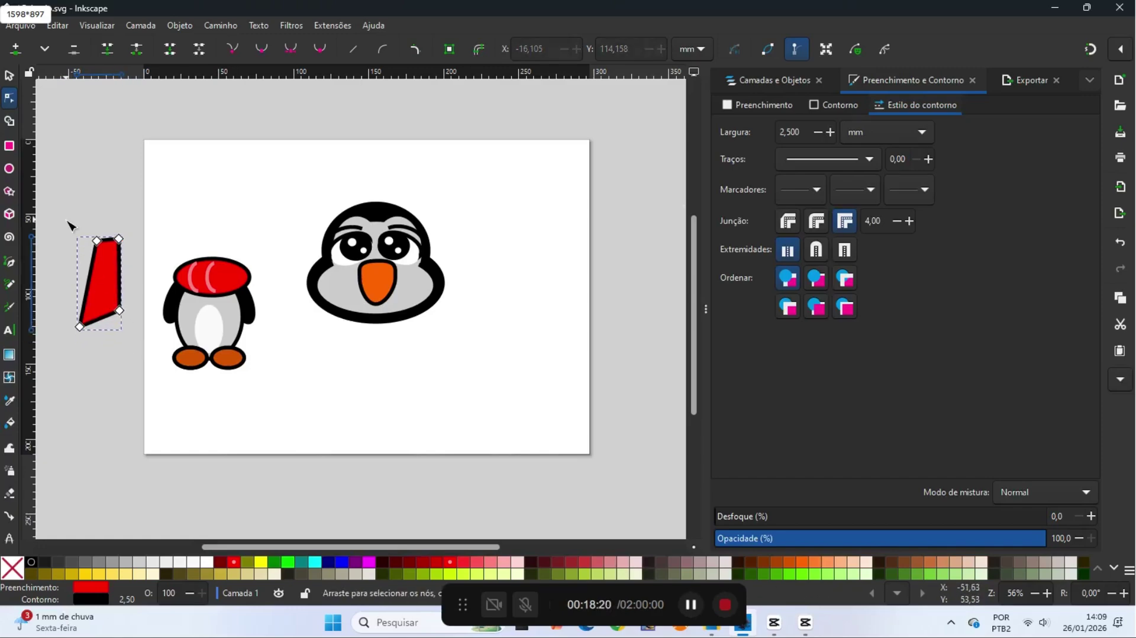
Draw a horizontal straight line about 22 mm wide below the red scarf tail and give it a pink fill and outline
click(12, 264)
drag(69, 366, 100, 368)
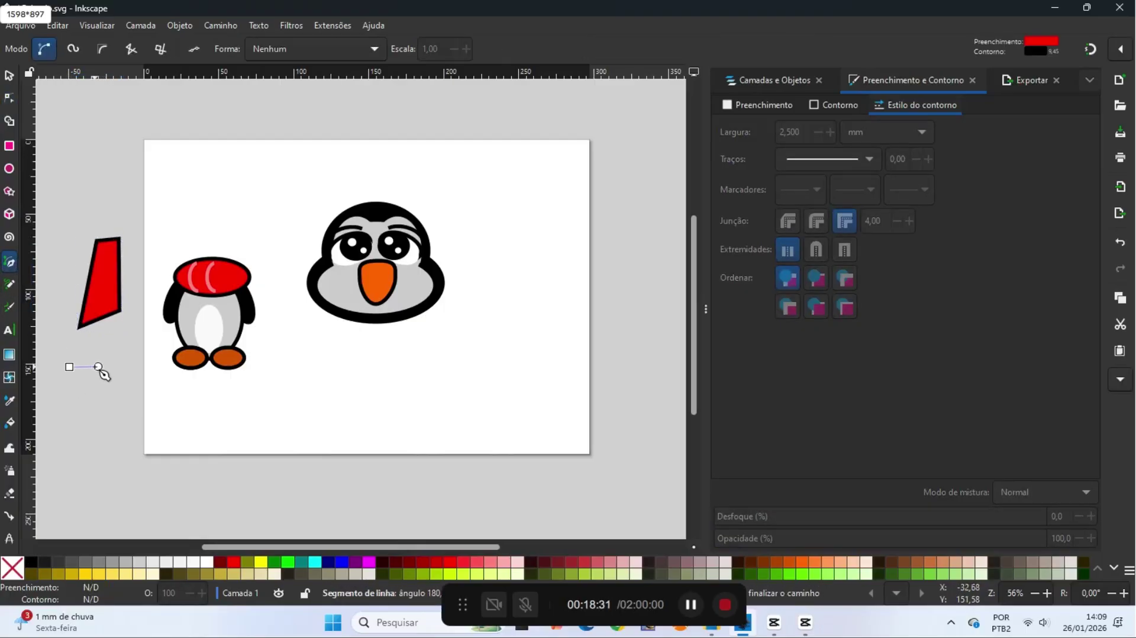
right_click(101, 372)
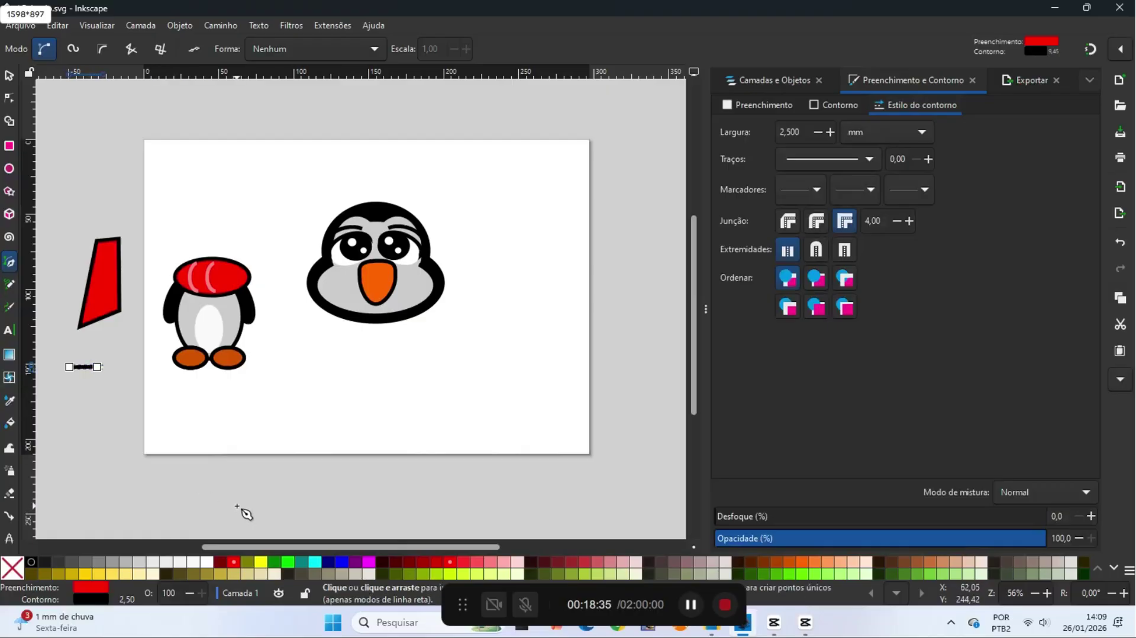
click(478, 562)
right_click(478, 559)
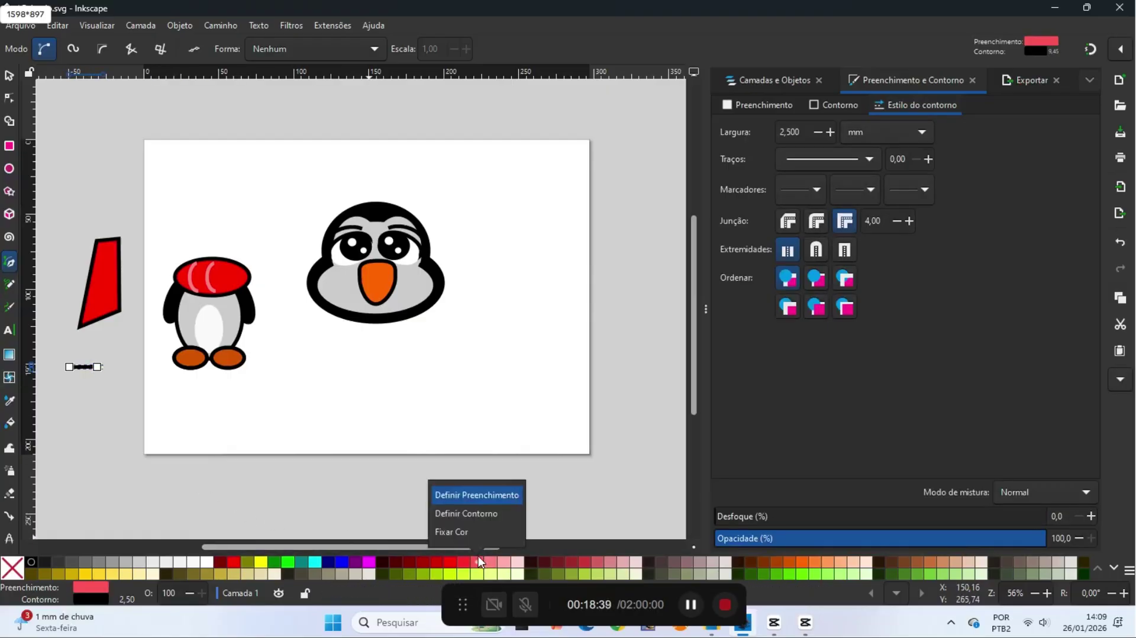
click(468, 513)
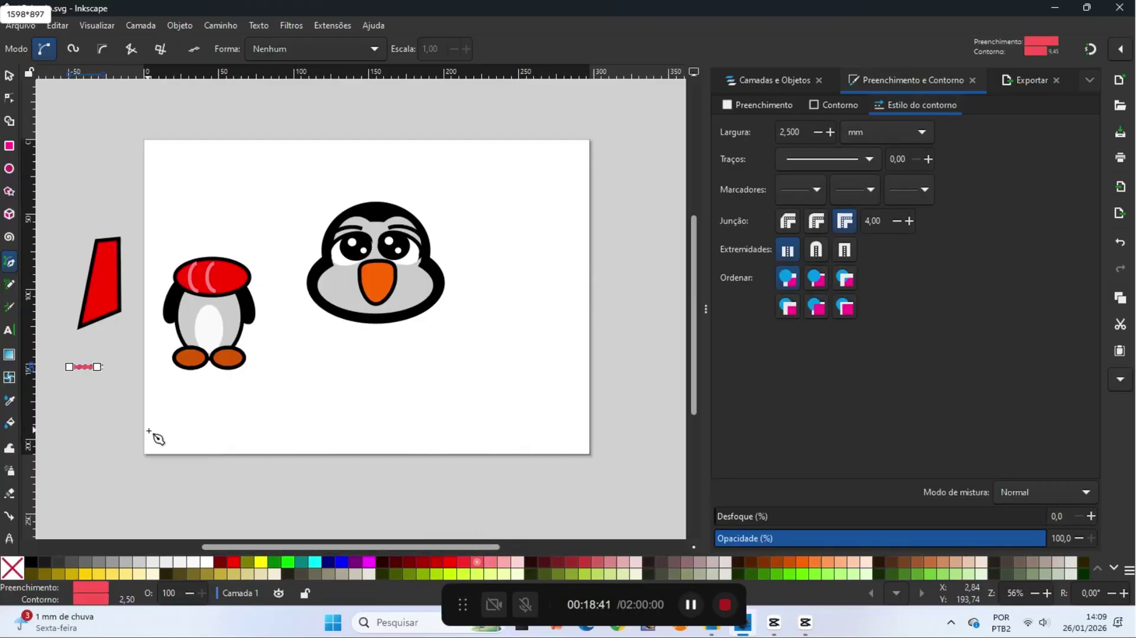
Save the drawing and place the pink line across the lower part of the red scarf tail at about 20.5 mm wide
click(10, 77)
click(19, 26)
click(35, 129)
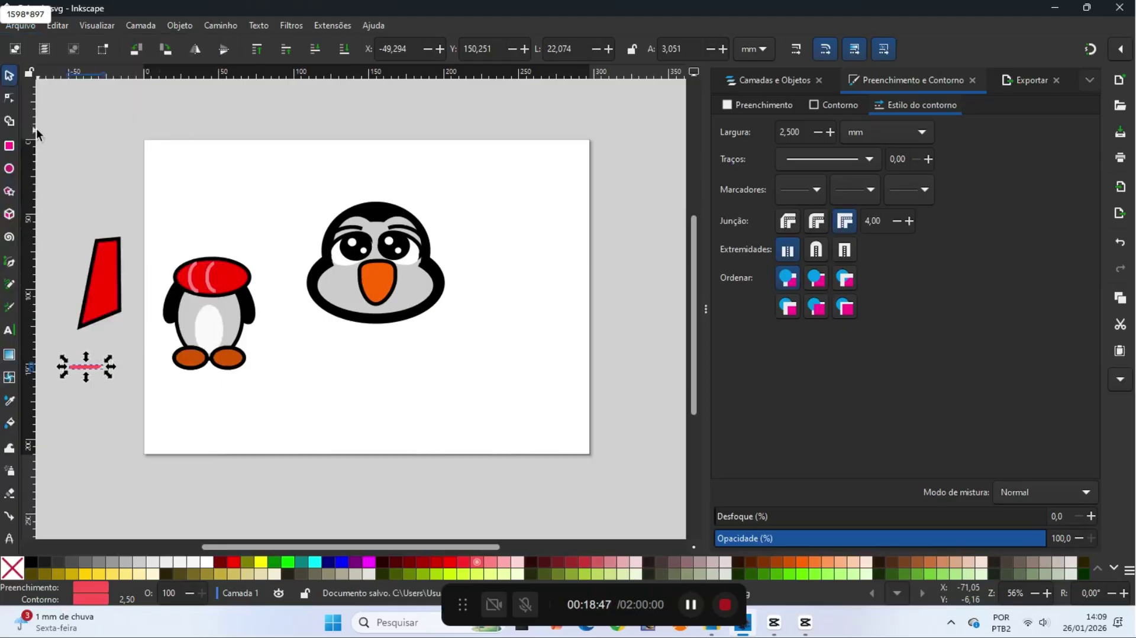
drag(91, 366, 126, 300)
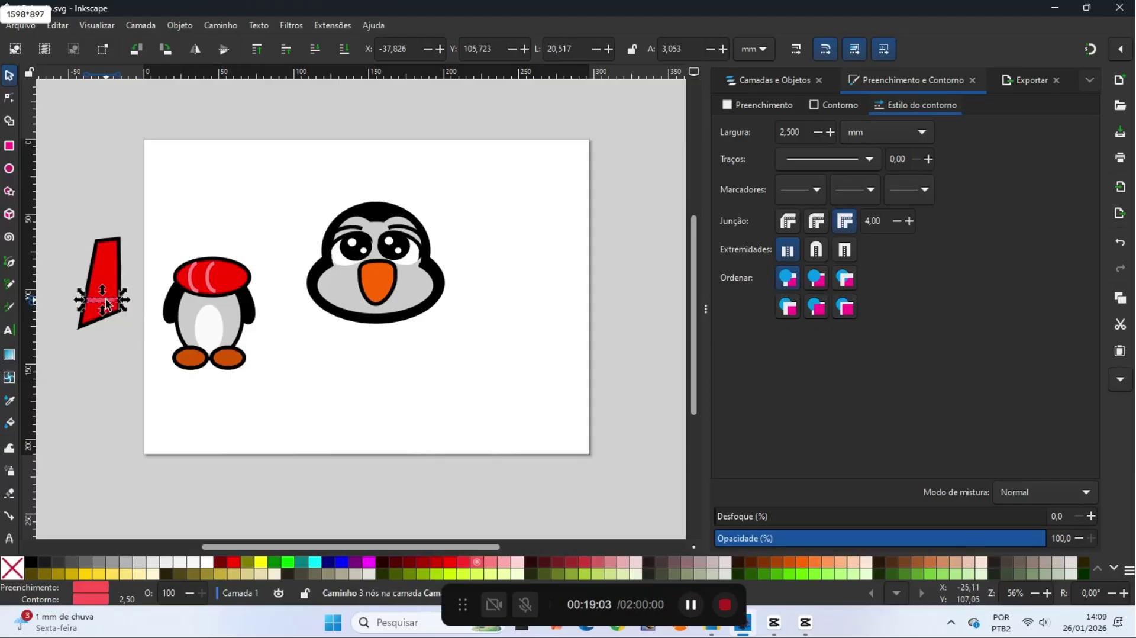
Duplicate the pink line about 14 mm higher on the scarf tail and narrow the copy to about 16 mm
right_click(108, 298)
click(150, 207)
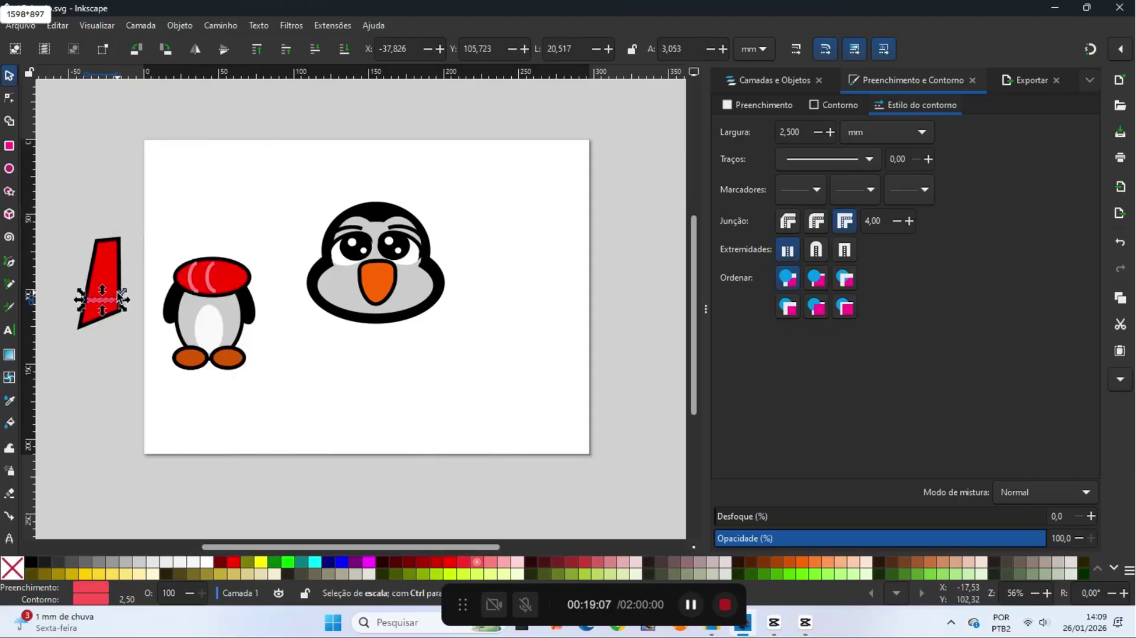
drag(108, 301, 111, 279)
click(157, 261)
click(133, 292)
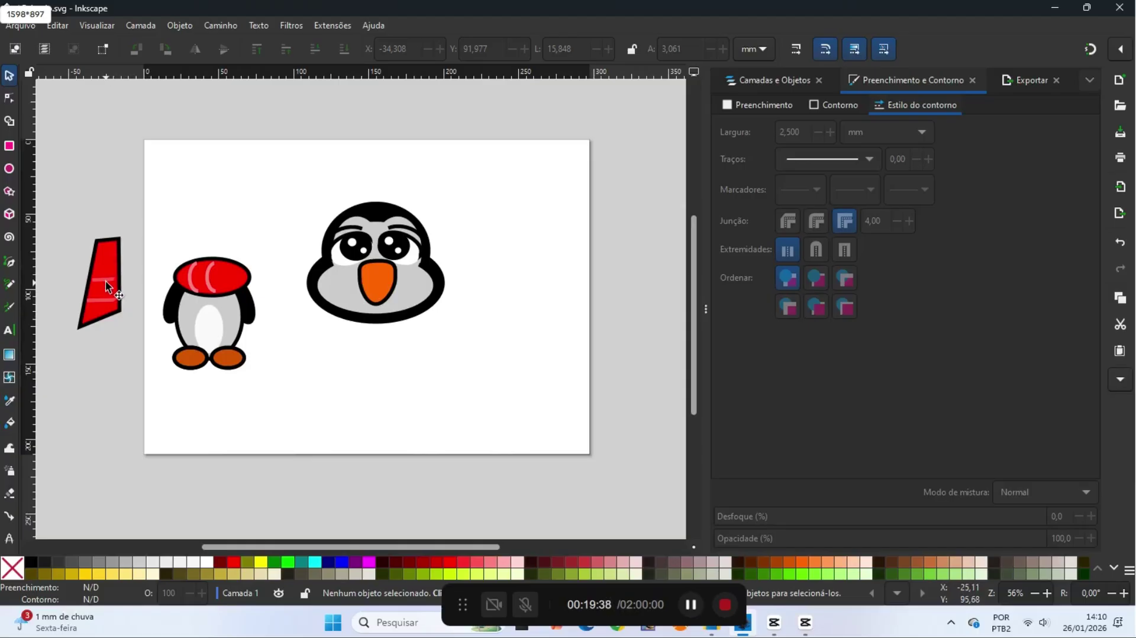
Duplicate the middle pink line about 13 mm higher and narrow the copy to about 14 mm, fitting it within the scarf tail
click(105, 279)
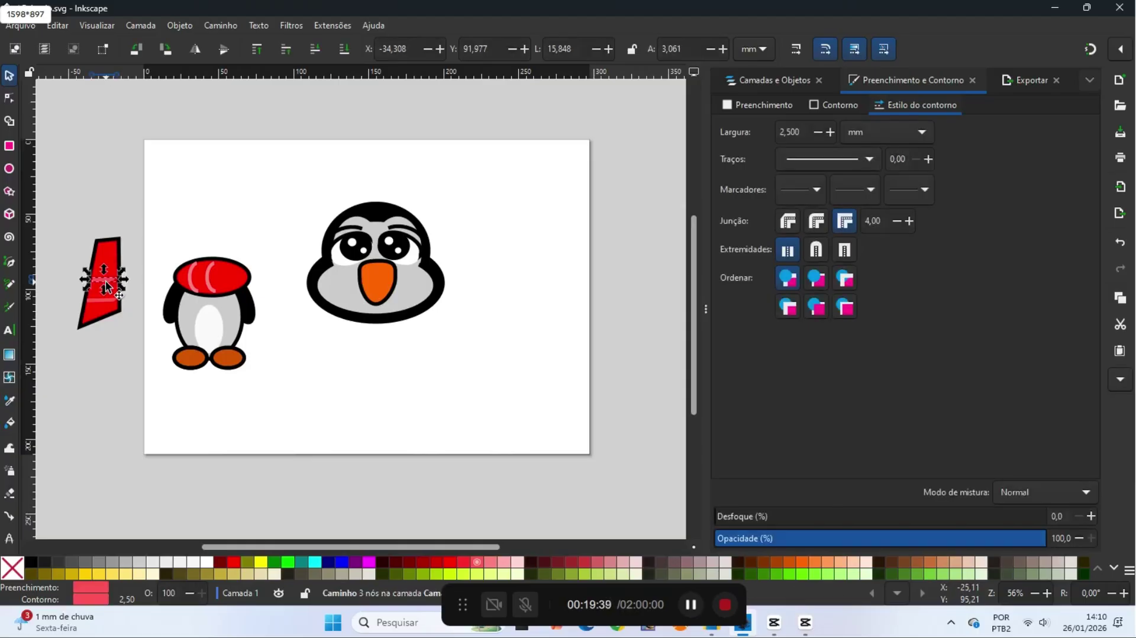
right_click(109, 280)
click(145, 188)
key(Up)
key(Up)
key(Up)
key(Up)
key(Up)
key(Up)
key(Up)
key(Up)
key(Up)
key(Up)
key(Up)
key(Up)
key(Up)
key(Up)
key(Up)
key(Up)
key(Up)
key(Up)
key(Up)
key(Up)
key(Right)
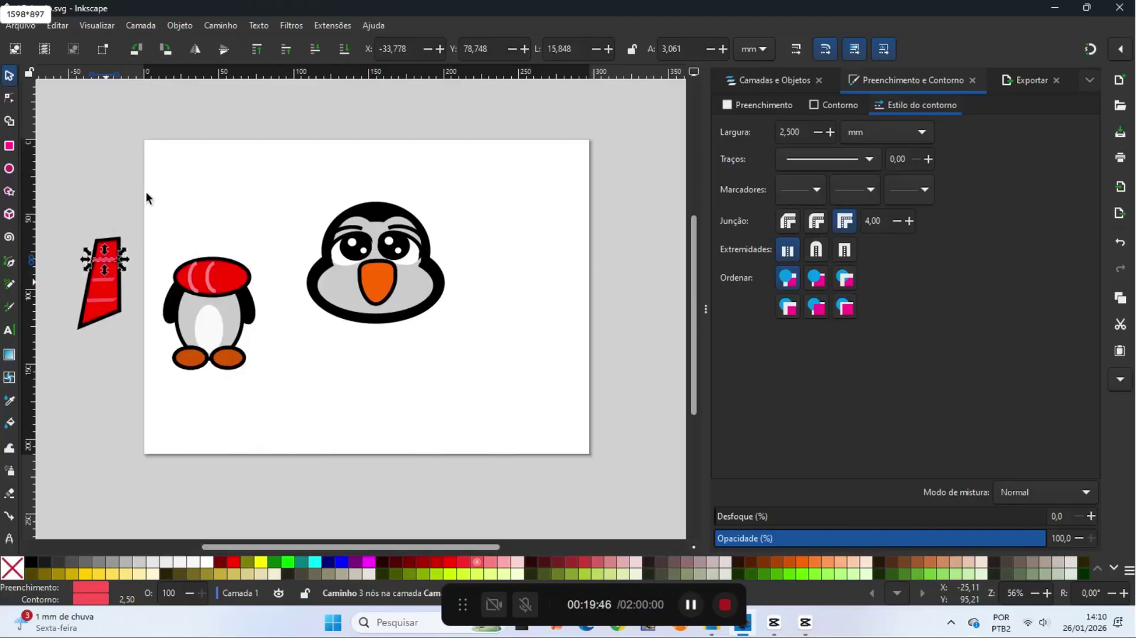
drag(128, 259, 126, 259)
click(133, 275)
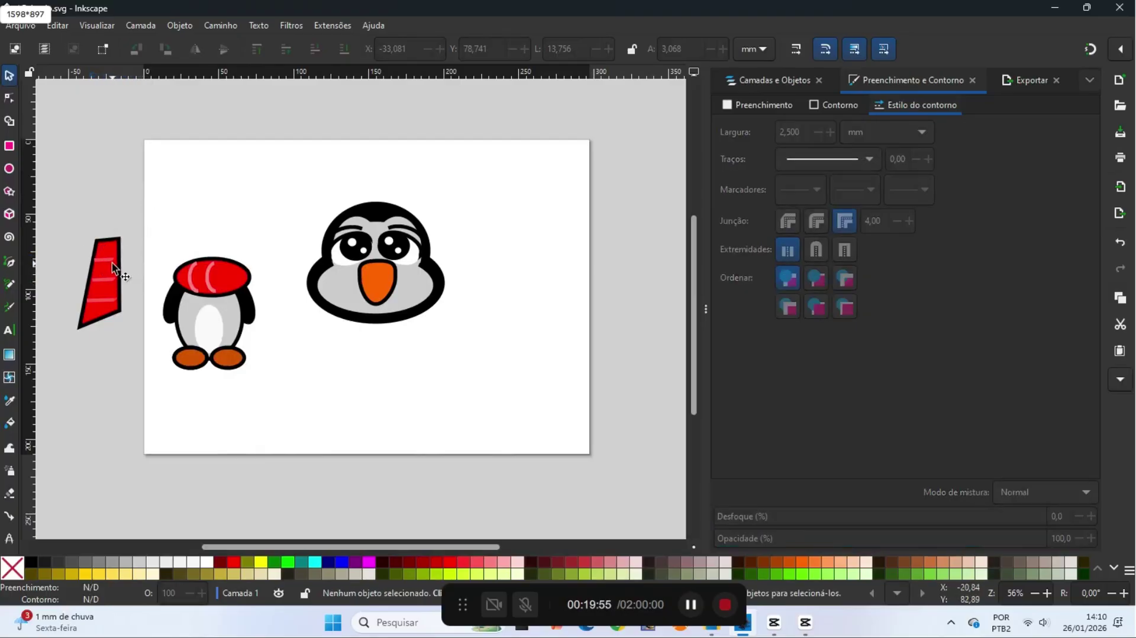
click(110, 260)
key(Right)
key(Right)
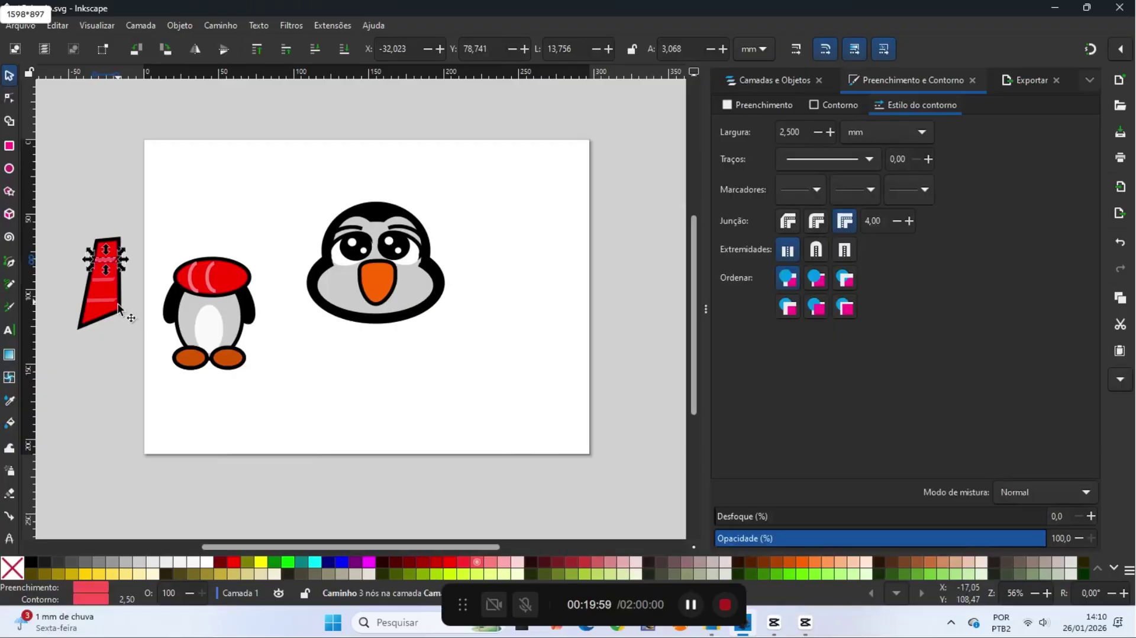
click(128, 325)
Group the red scarf tail with its three pink lines
drag(73, 221, 130, 340)
click(174, 25)
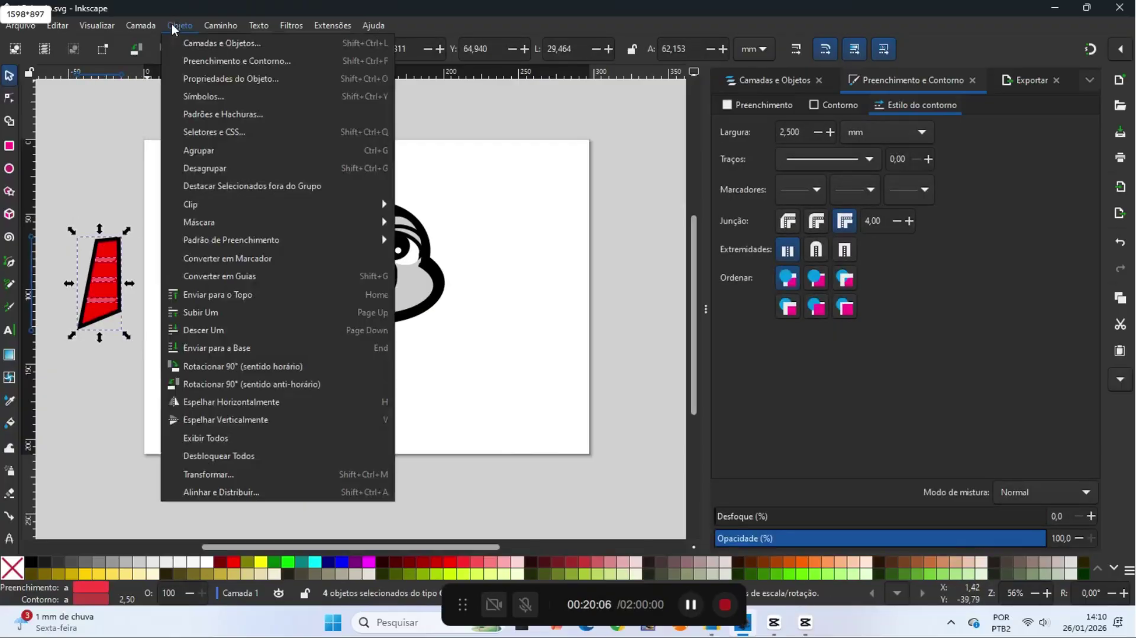
click(200, 149)
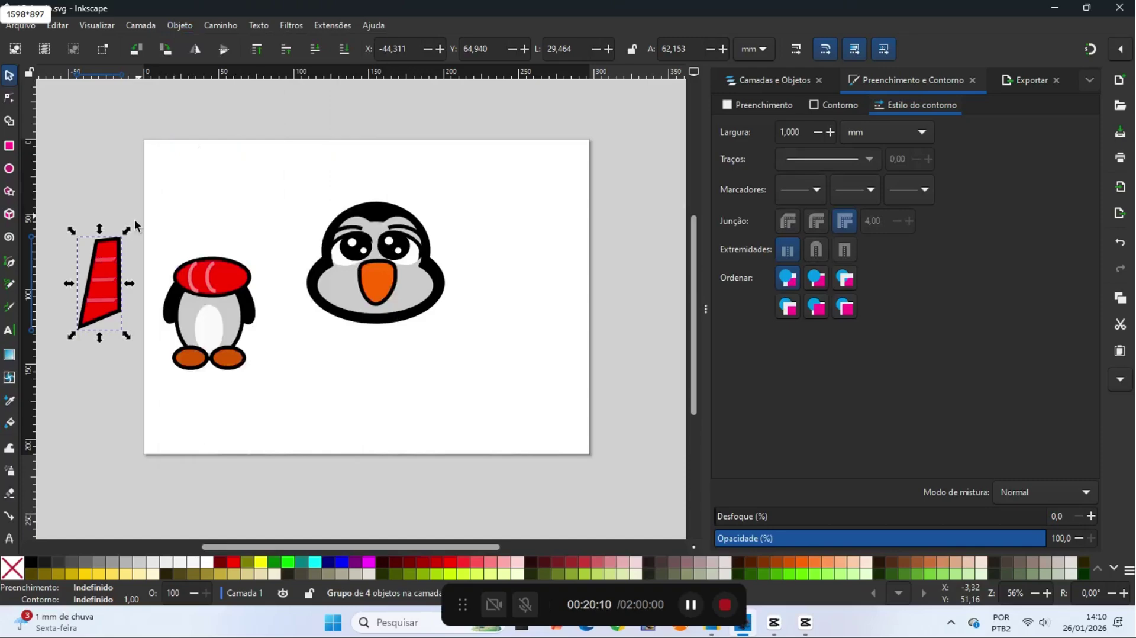
Add a horizontally mirrored copy of the scarf tail group overlapping its right side, sized about 26 × 45 mm
right_click(100, 267)
click(143, 146)
click(195, 49)
drag(97, 252, 121, 253)
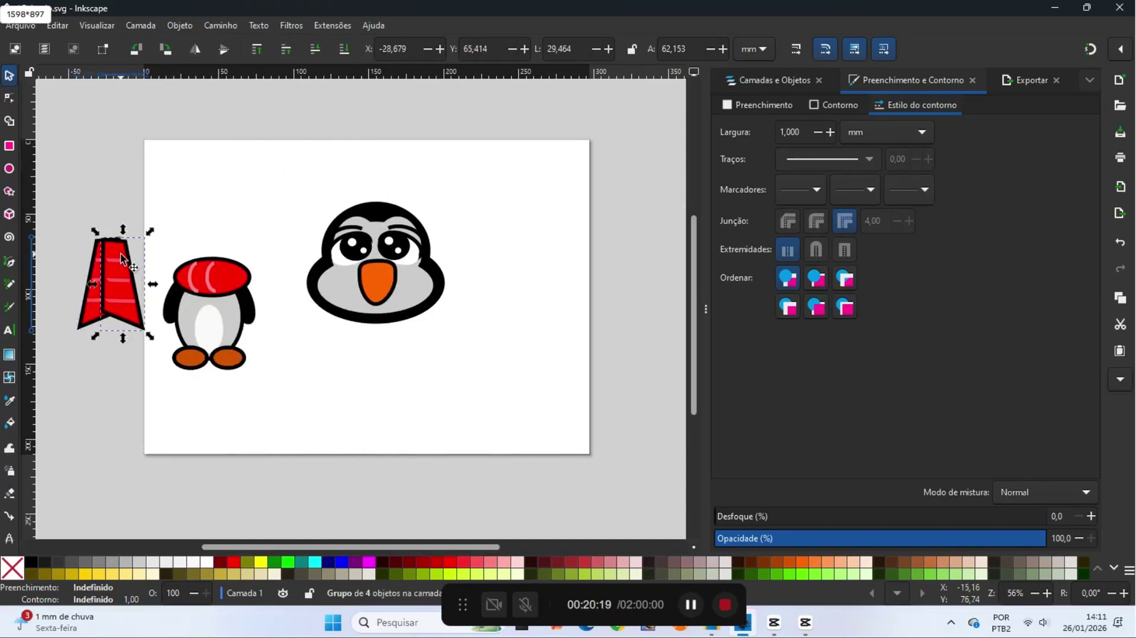
drag(149, 335, 144, 310)
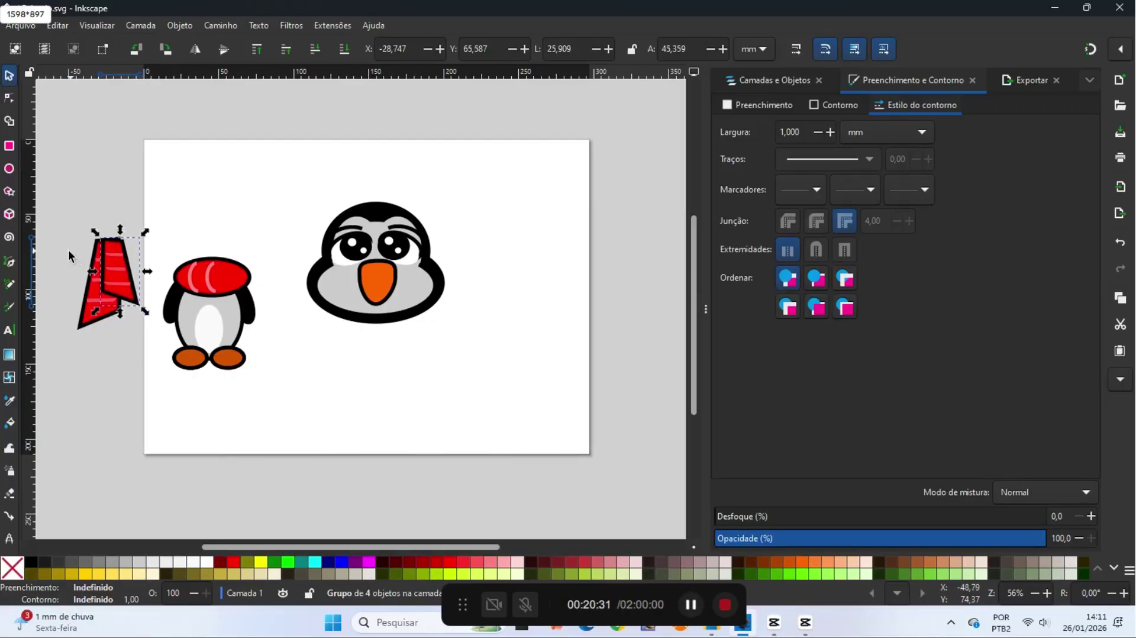
Group the two scarf tails together and save the drawing
drag(63, 212, 128, 343)
drag(148, 342, 149, 343)
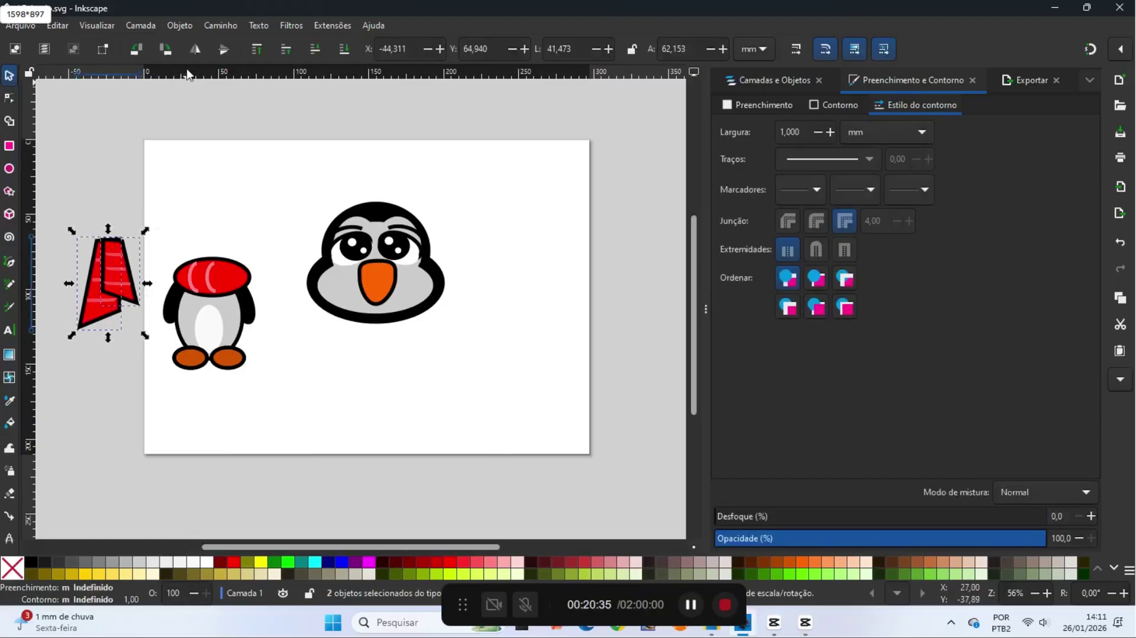
click(183, 25)
click(200, 150)
click(22, 25)
click(41, 131)
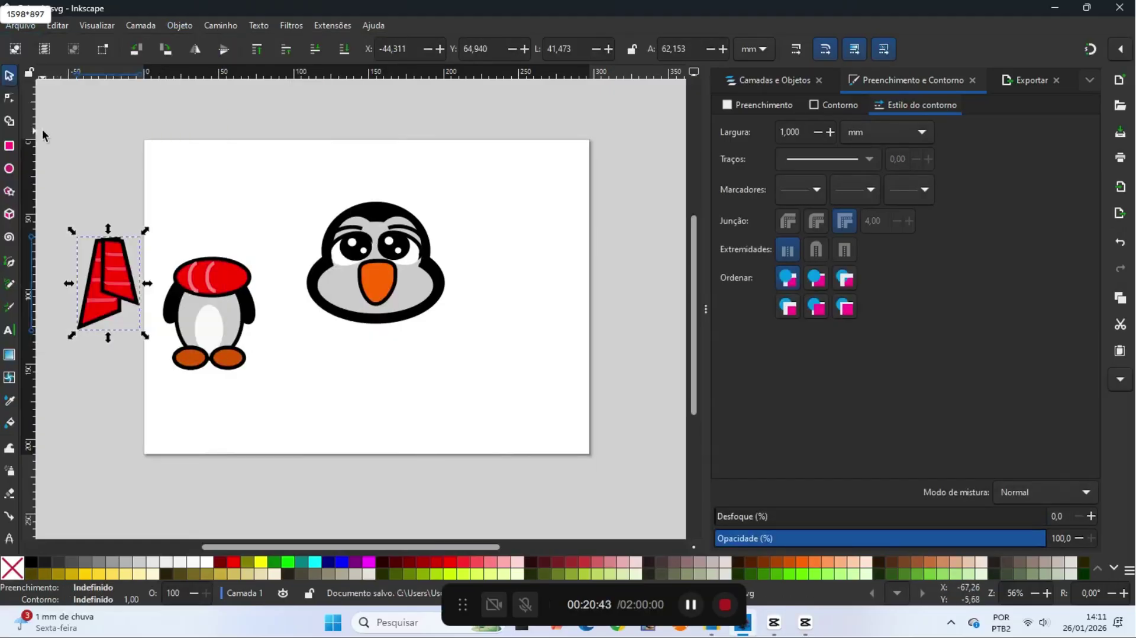
Place the scarf tails over the right half of the penguin's body and group them with all the body parts
drag(126, 266, 233, 286)
click(98, 265)
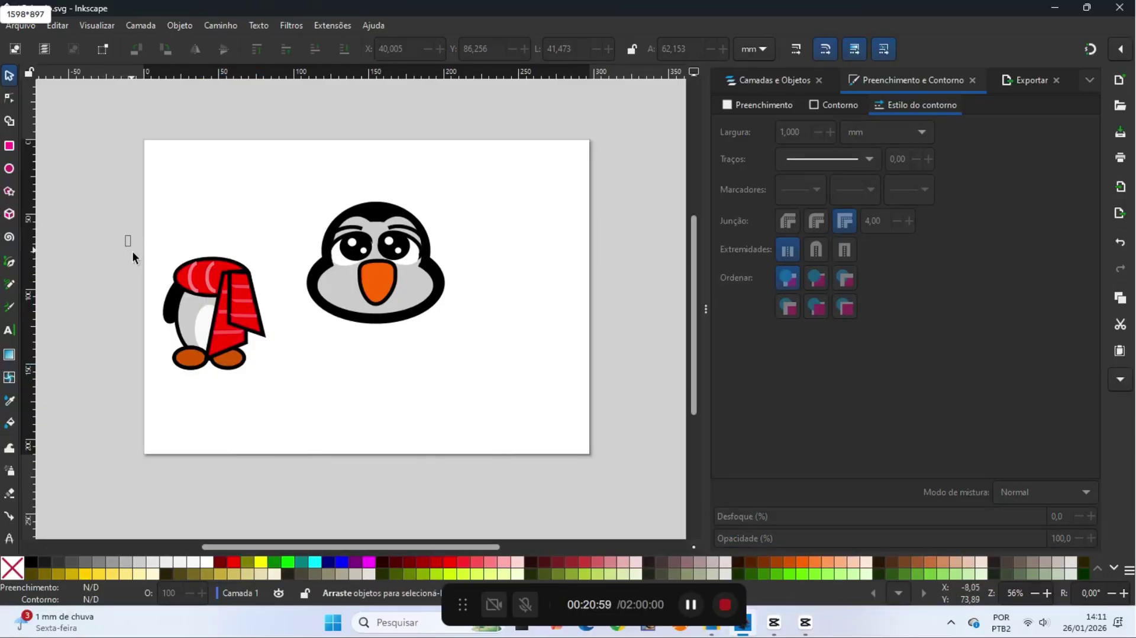
drag(126, 236, 290, 400)
click(180, 25)
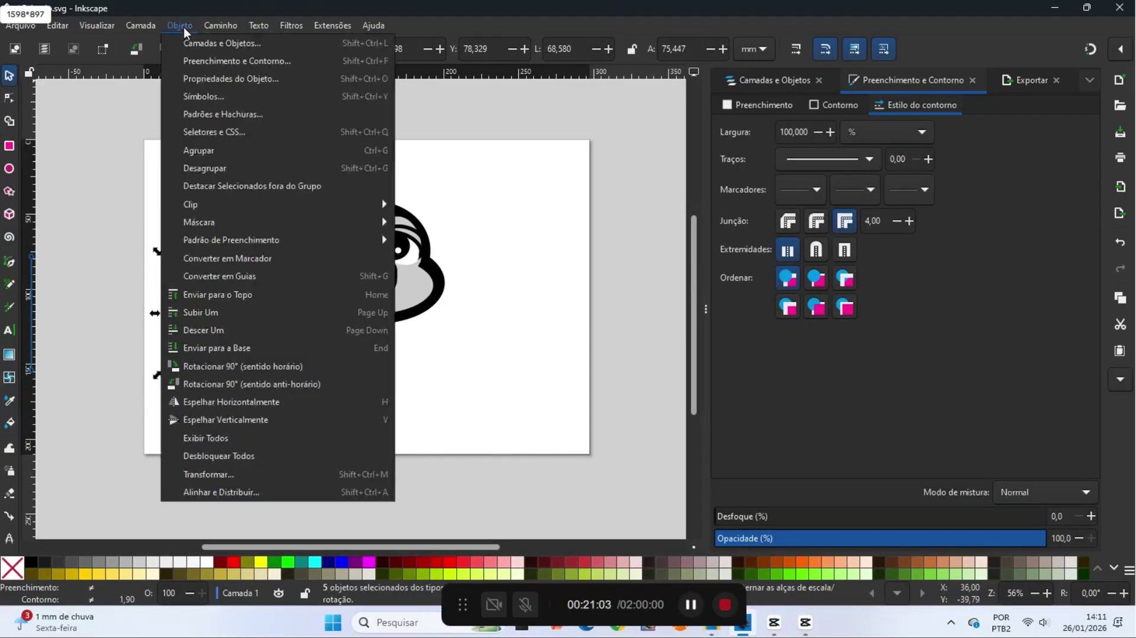
click(196, 150)
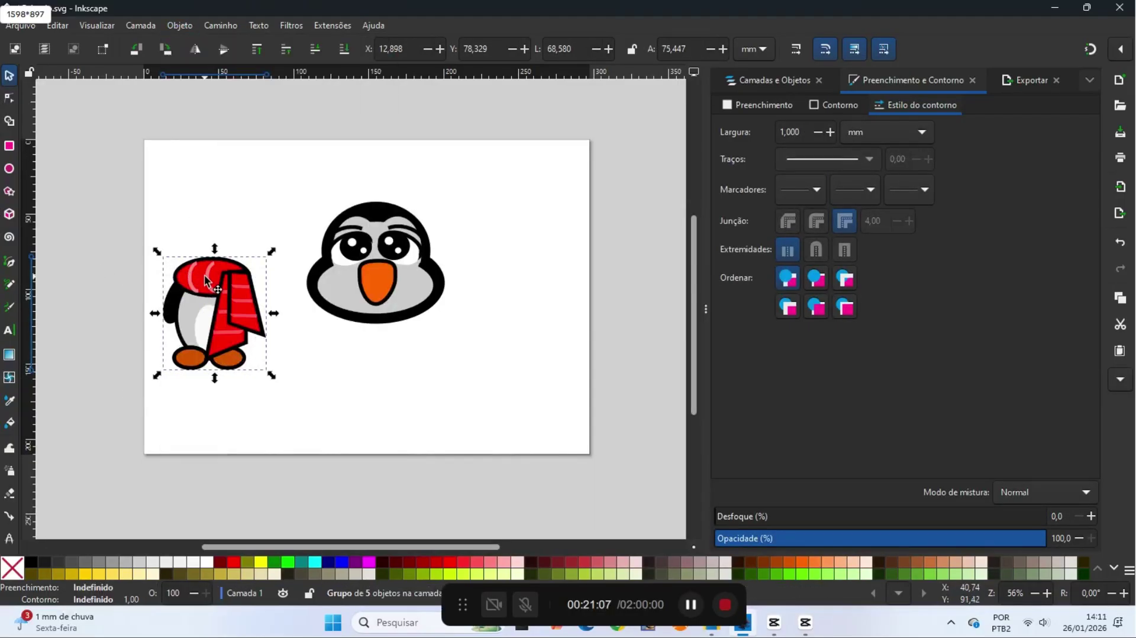
Move the body group under the penguin's head and send it behind the head
drag(198, 274, 367, 316)
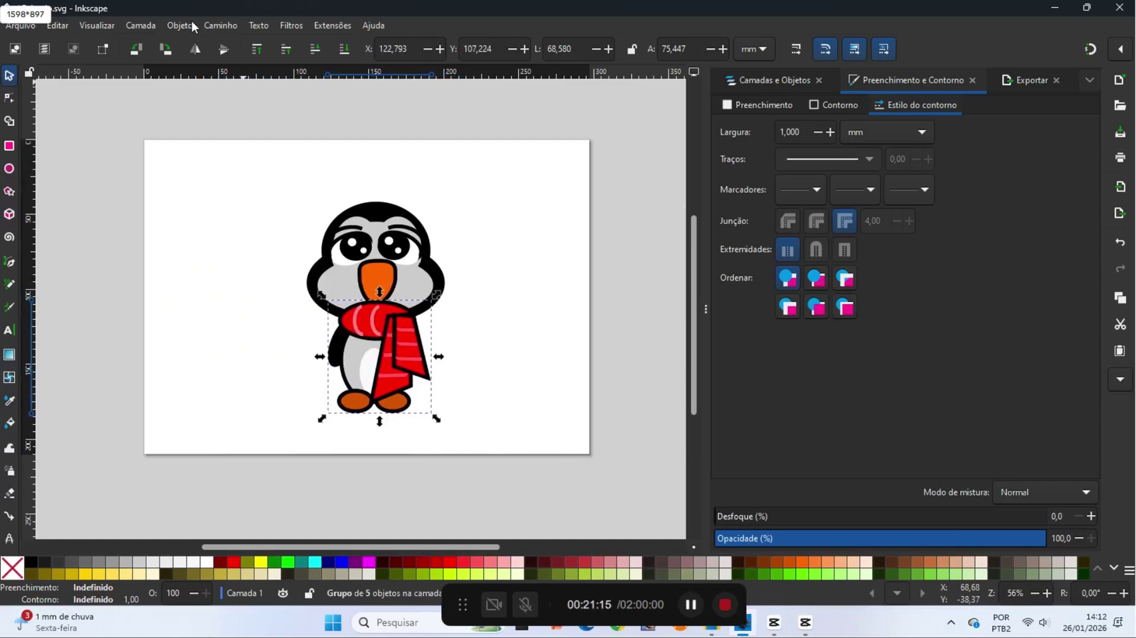
click(192, 20)
click(169, 300)
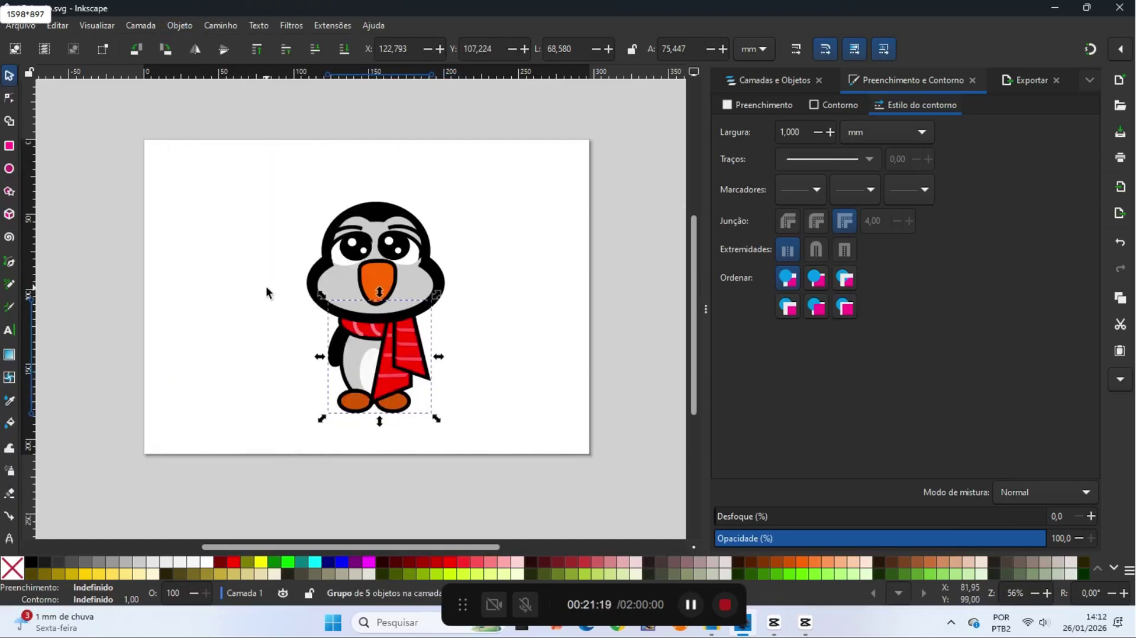
key(Left)
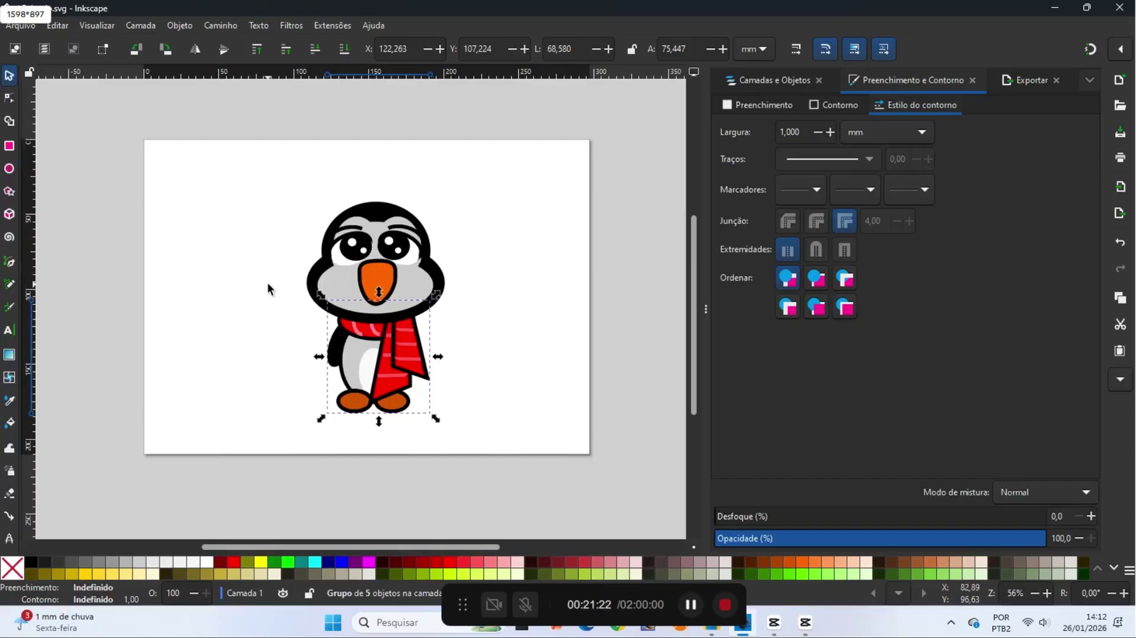
click(261, 280)
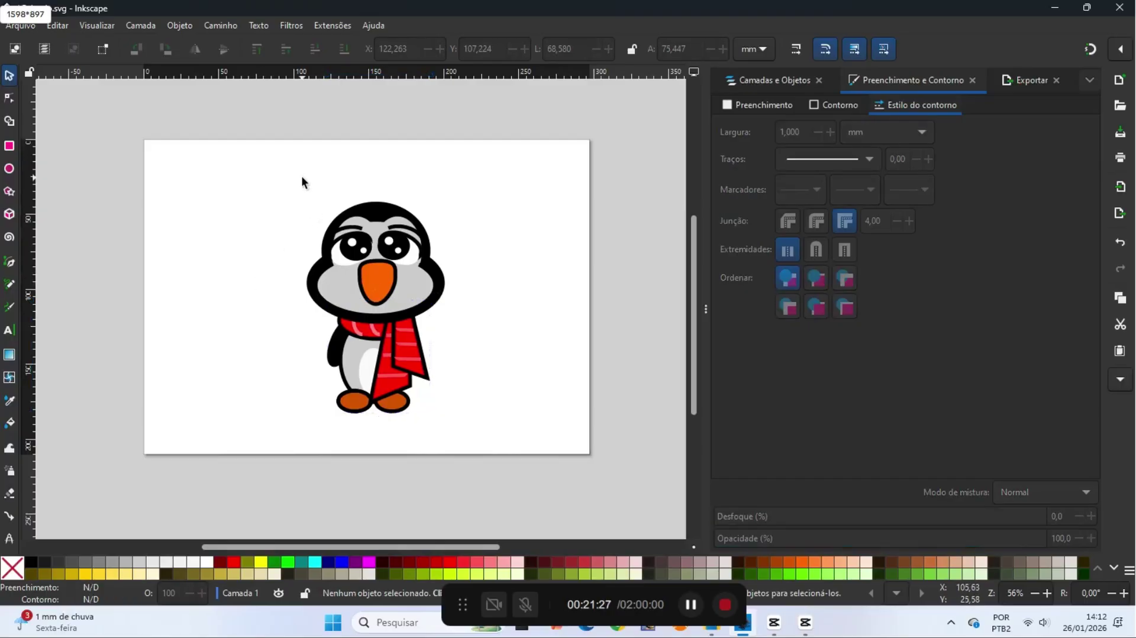
click(367, 342)
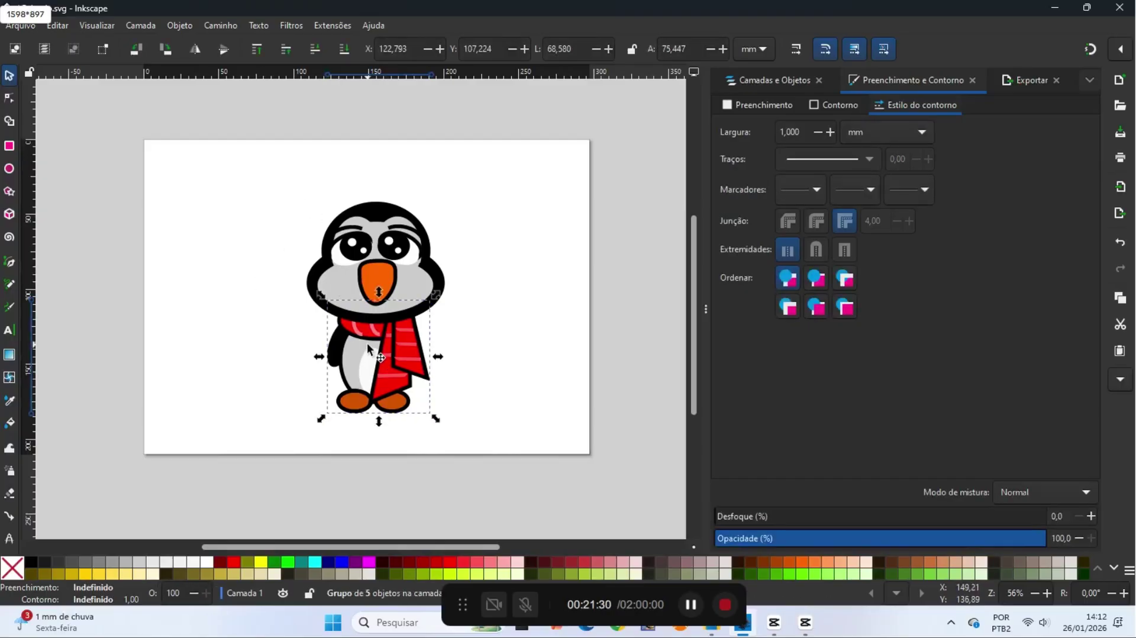
key(Right)
click(242, 317)
Group the penguin's head parts and body into one object
drag(285, 162, 467, 425)
click(168, 24)
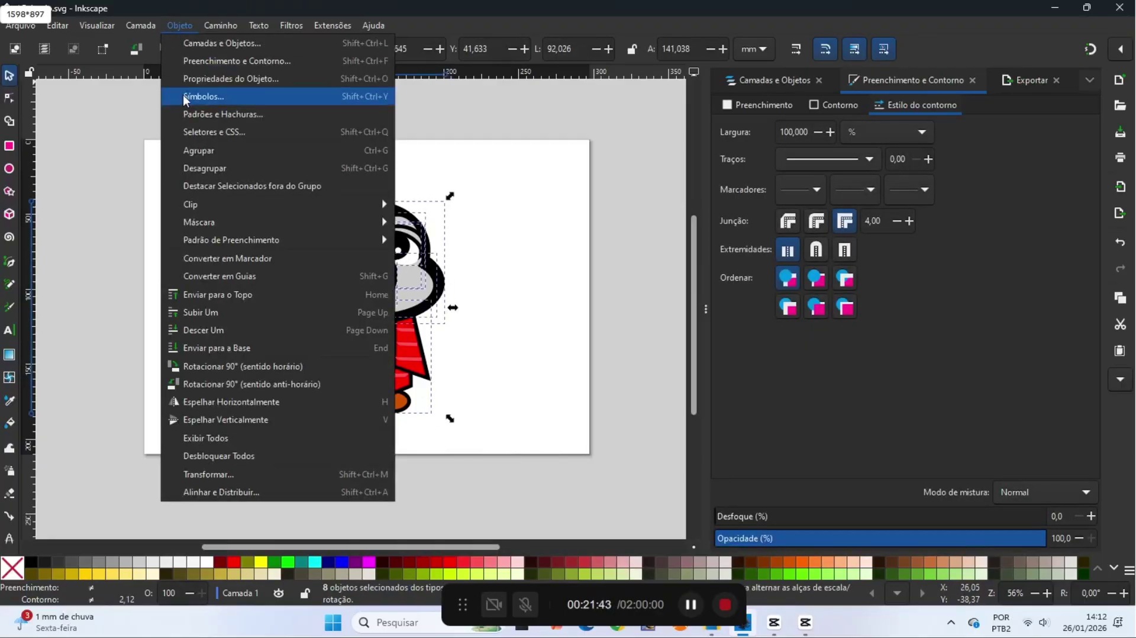
click(182, 150)
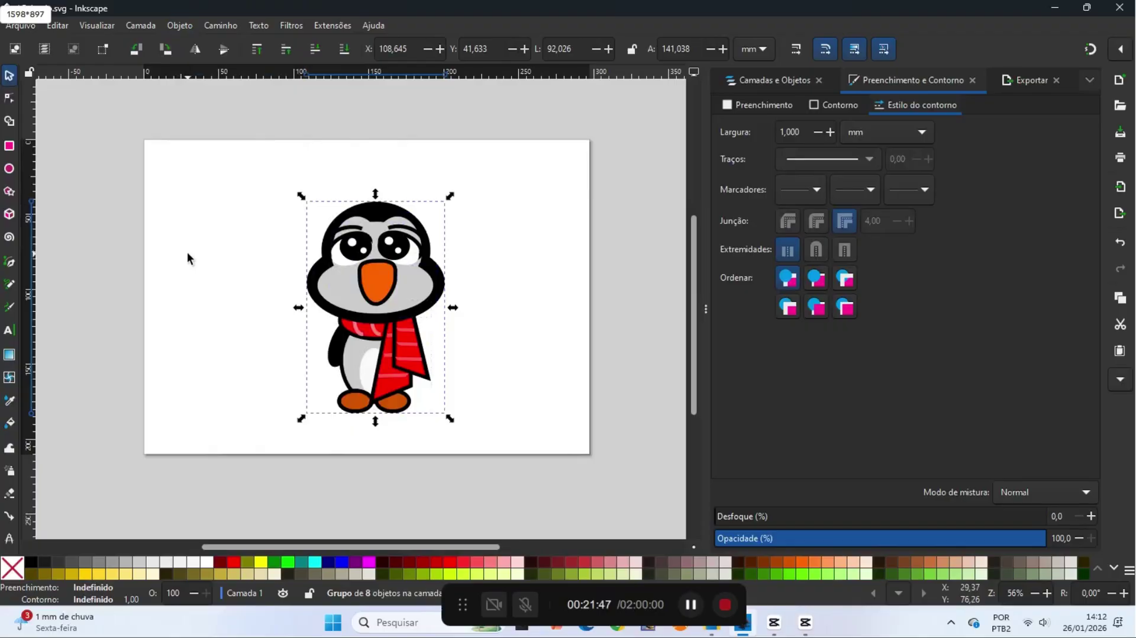
Move the whole penguin about 6 mm up and 2 mm left on the page and save the drawing
drag(362, 280, 353, 275)
click(248, 279)
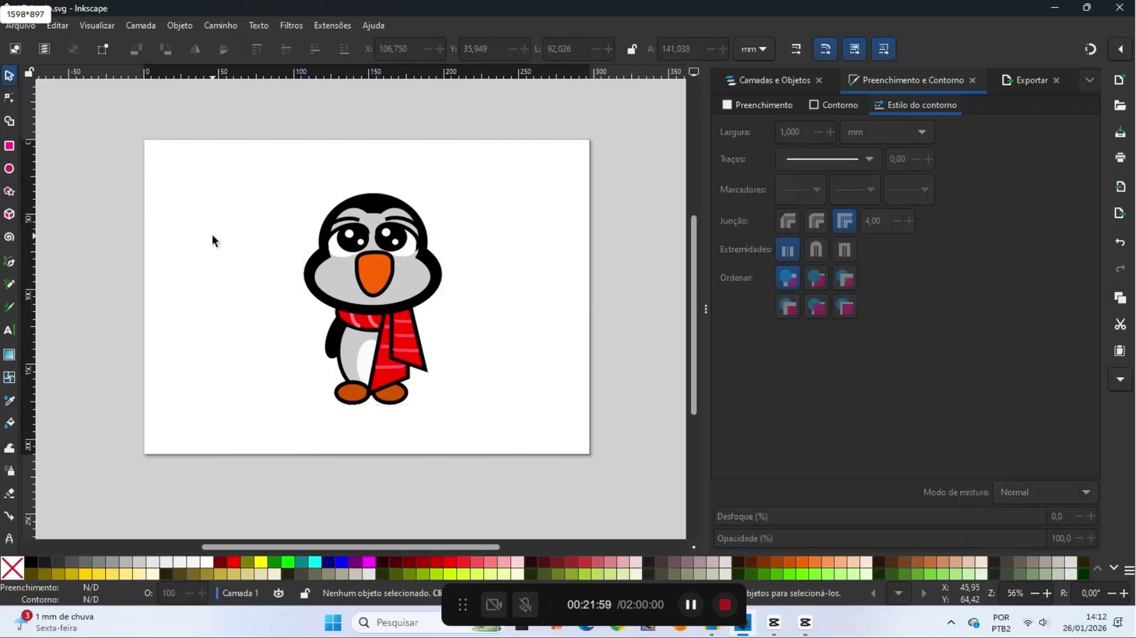
click(20, 26)
click(34, 132)
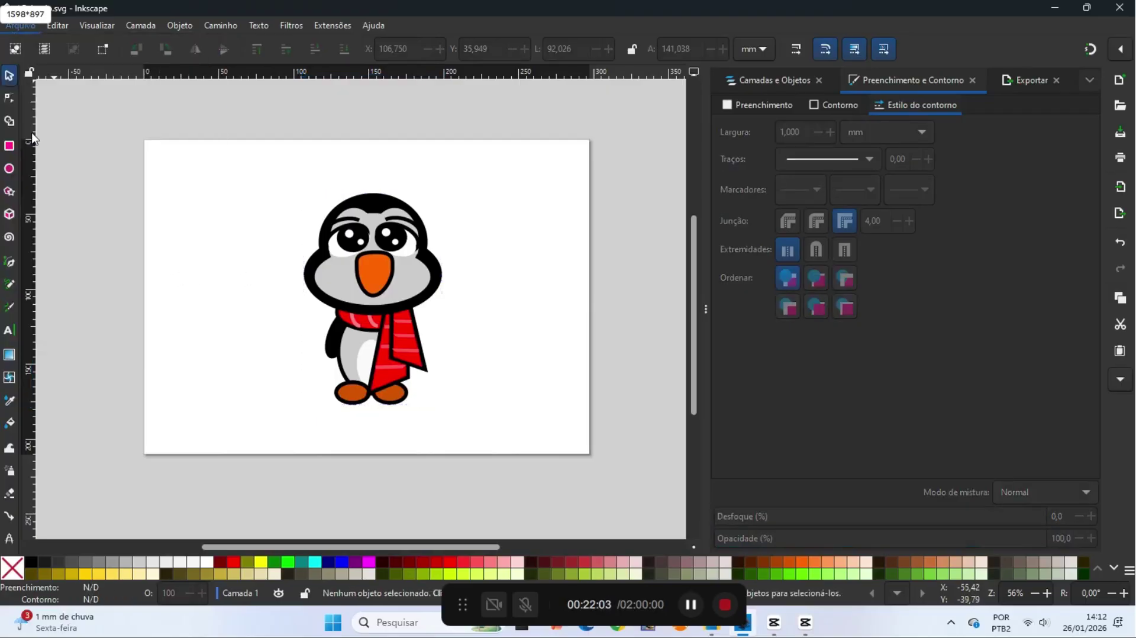
Draw a full ellipse about 49 × 28 mm beside the penguin, with a red fill and a black outline
click(9, 169)
drag(86, 244, 163, 291)
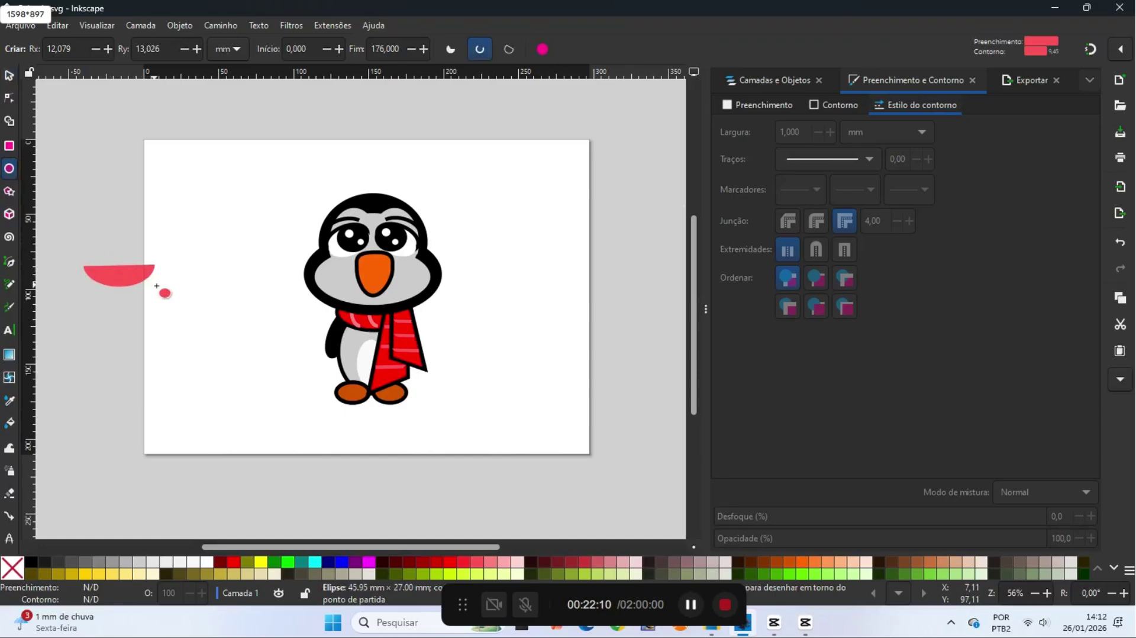
click(550, 50)
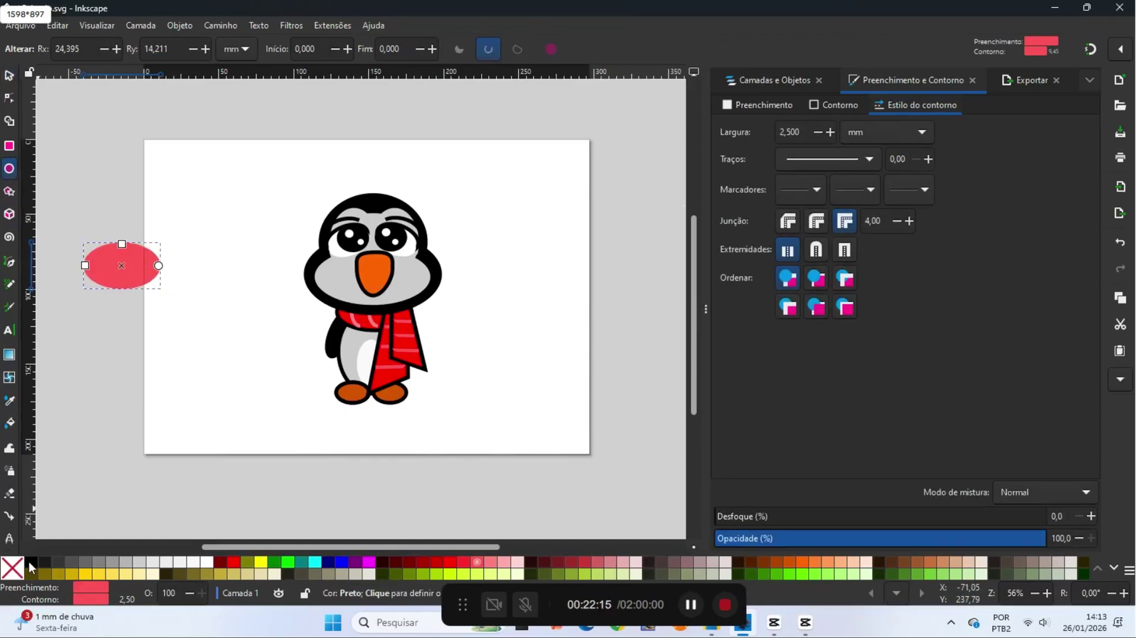
right_click(29, 560)
click(36, 514)
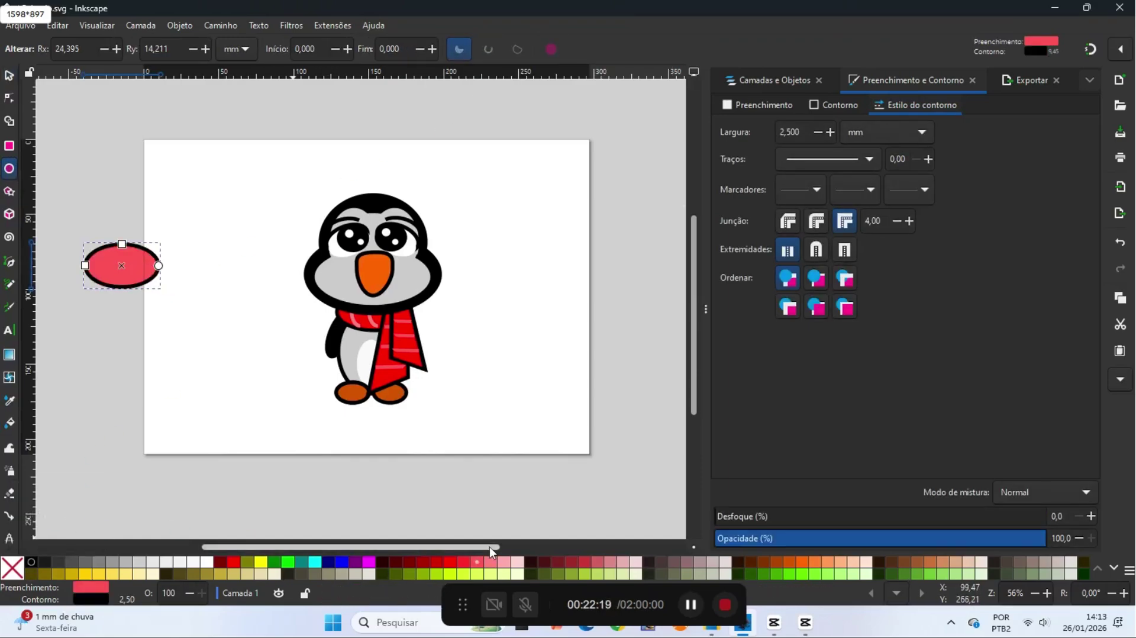
click(452, 562)
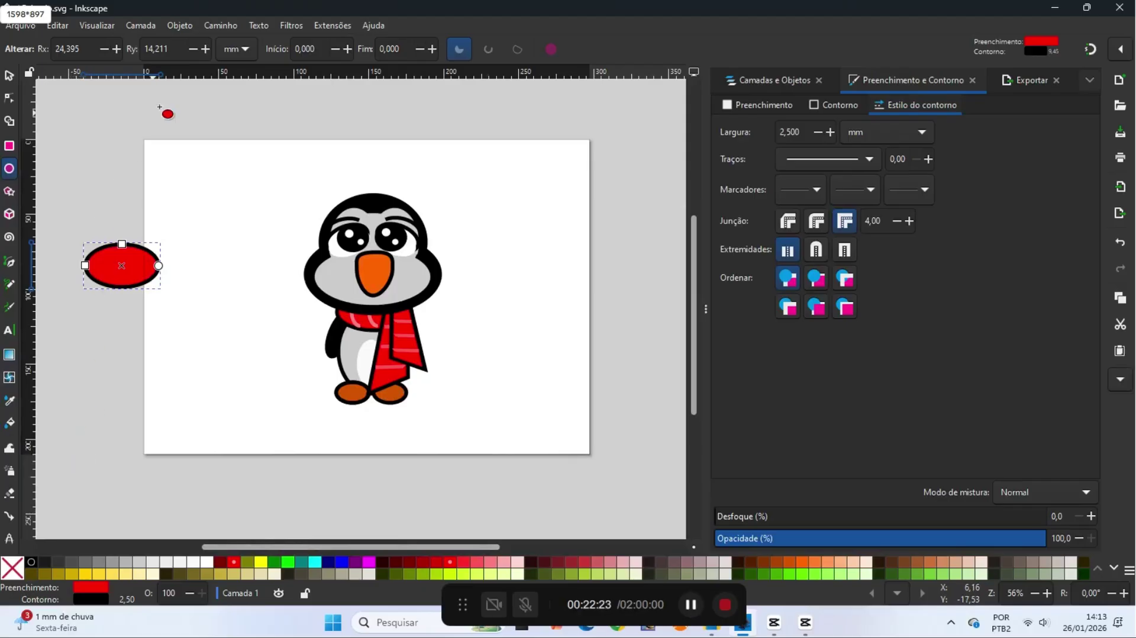
Convert the red ellipse to a path and reshape its nodes into a curved hat brim with one raised, extended end
click(210, 24)
click(230, 39)
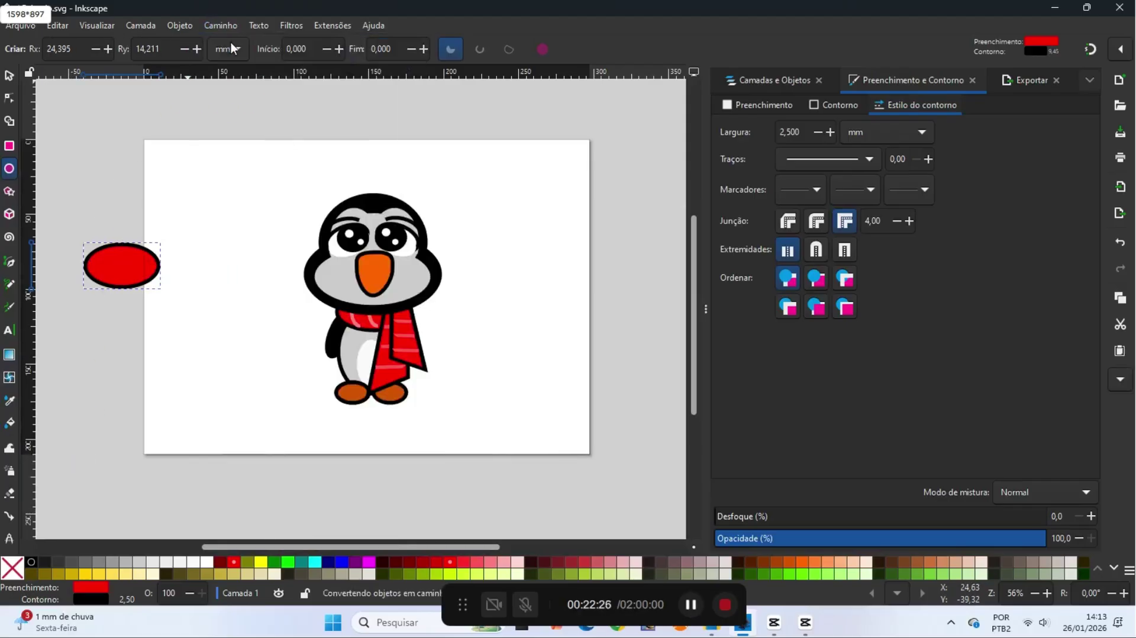
click(9, 98)
drag(122, 244, 158, 208)
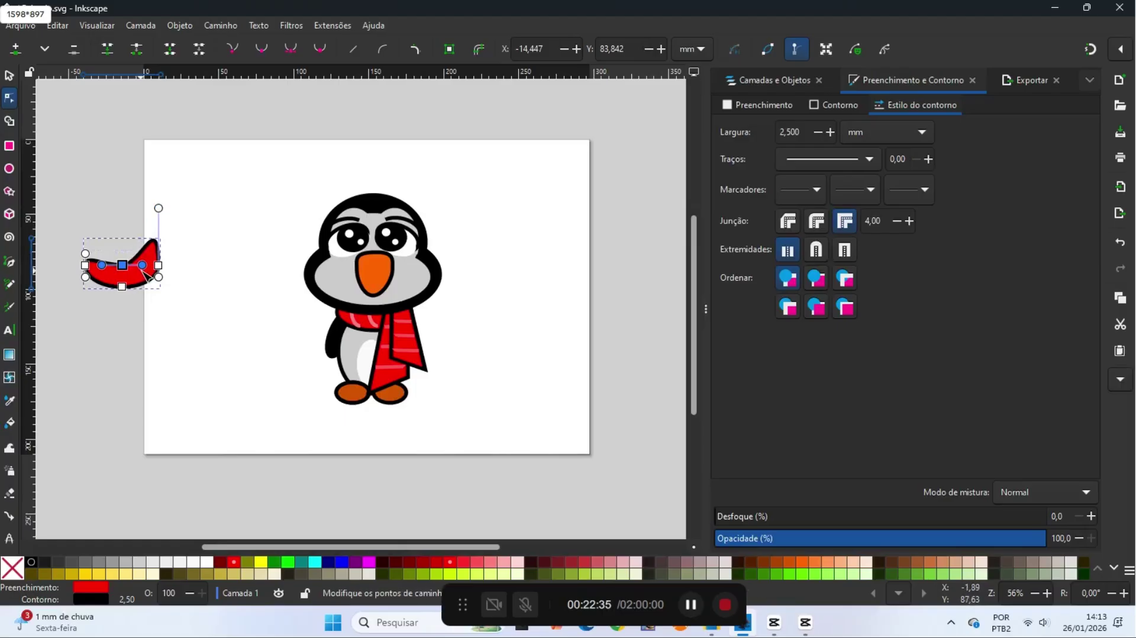
drag(147, 276, 159, 272)
drag(85, 253, 95, 246)
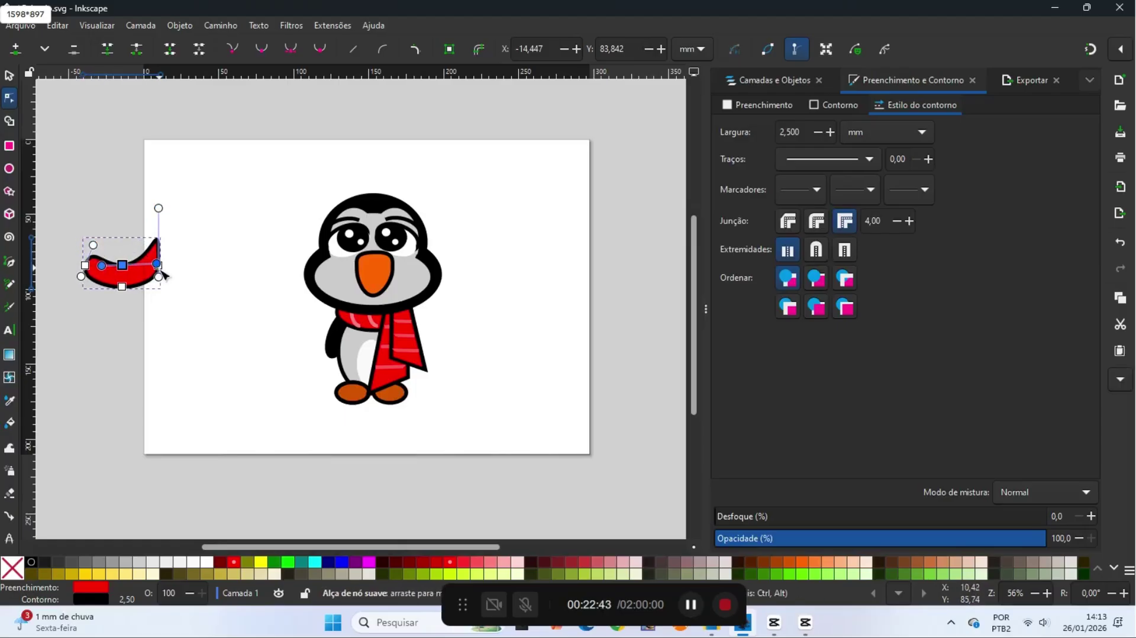
drag(160, 278, 180, 270)
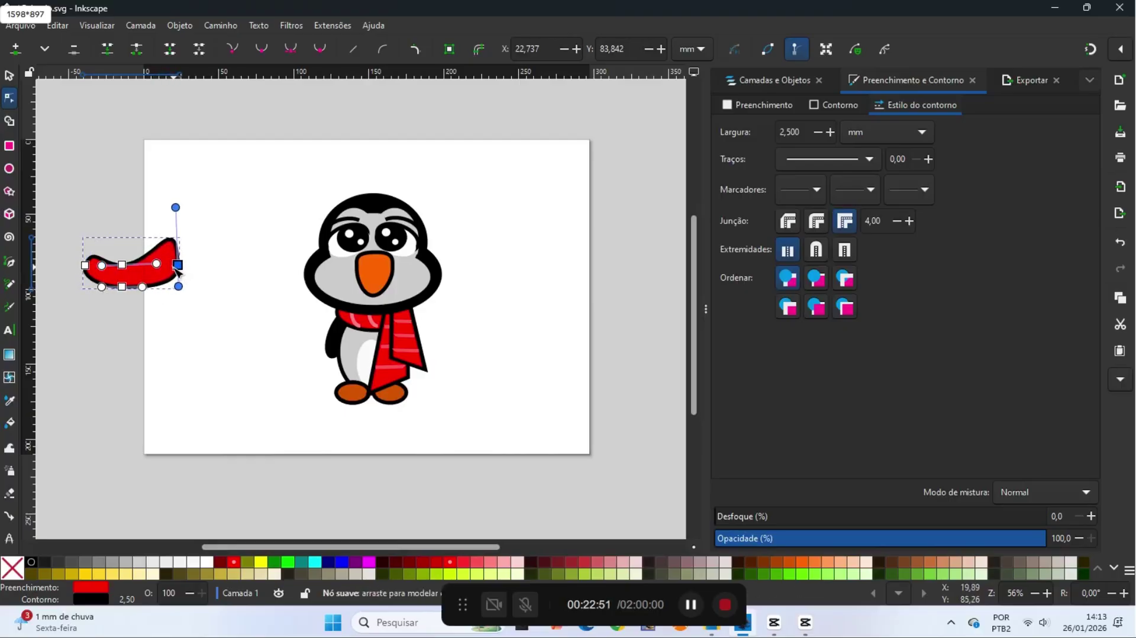
Save the drawing and mirror the curved red brim horizontally
click(9, 76)
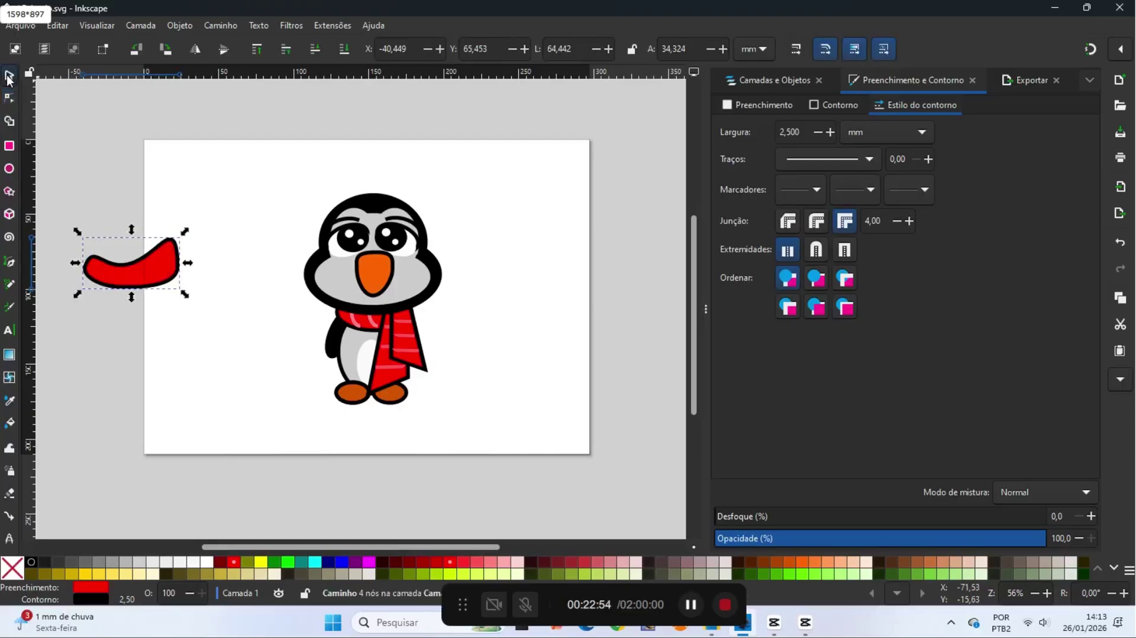
click(20, 27)
click(32, 132)
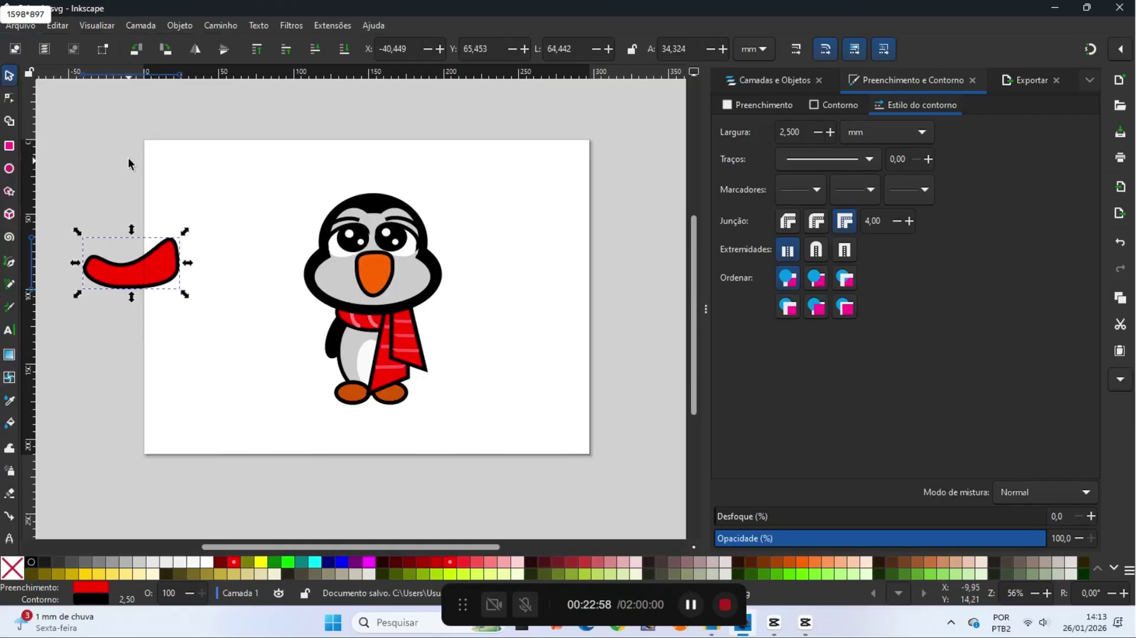
click(196, 50)
Draw a wide red ellipse about 54 × 38 mm above the brim as the hat's crown
click(9, 170)
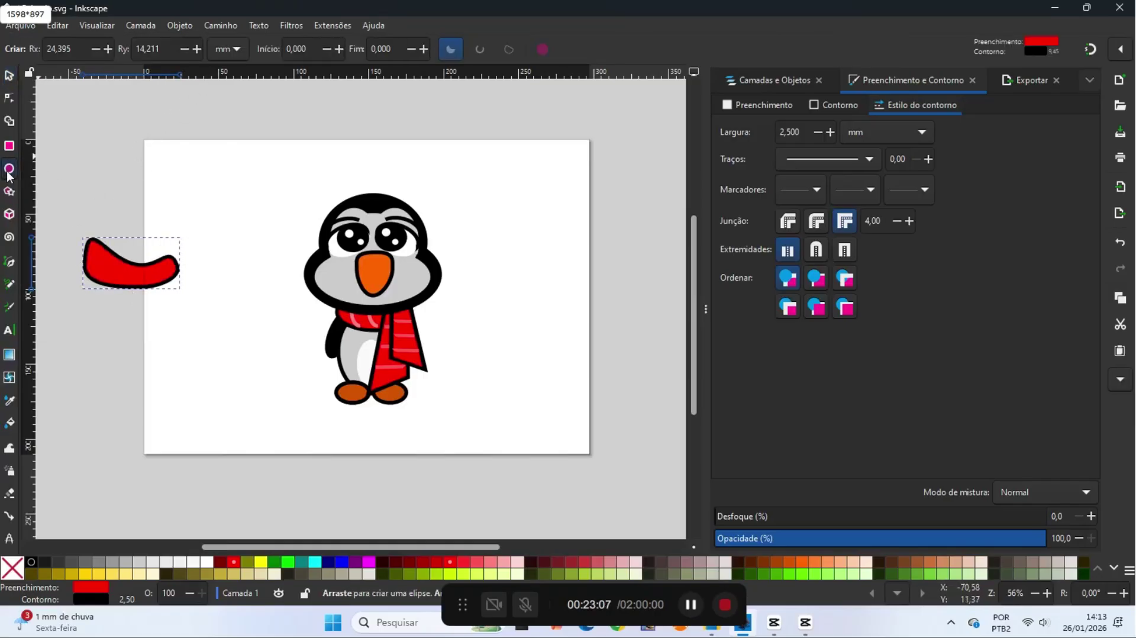
drag(94, 146, 179, 204)
click(12, 80)
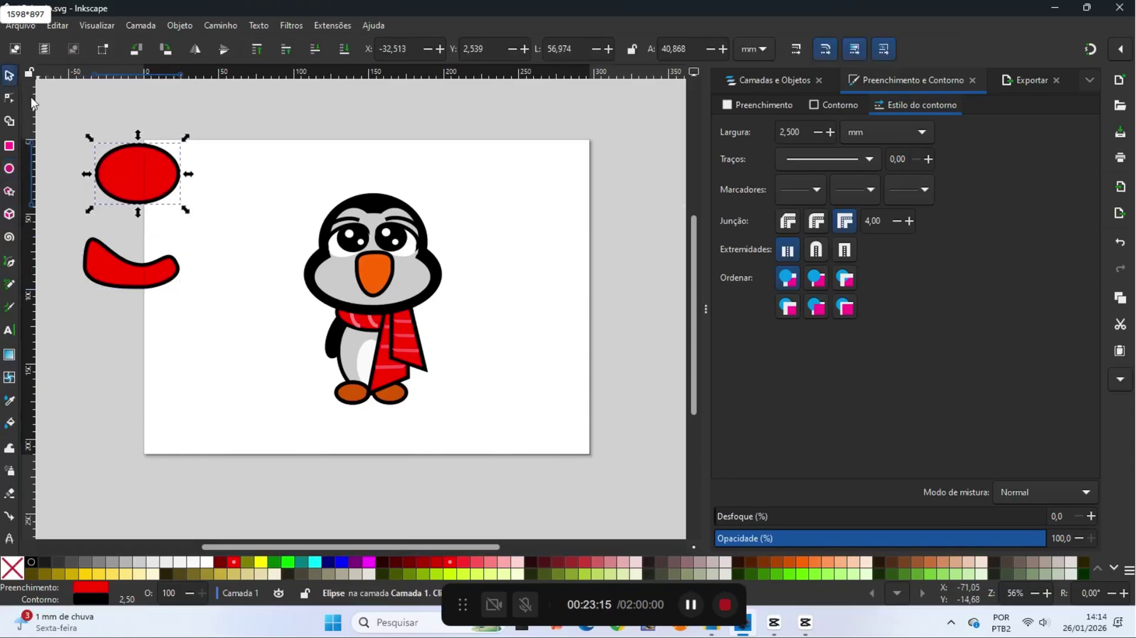
click(211, 126)
Draw an upright red ellipse over the right part of the crown ellipse and narrow it to about 26 mm wide
click(9, 168)
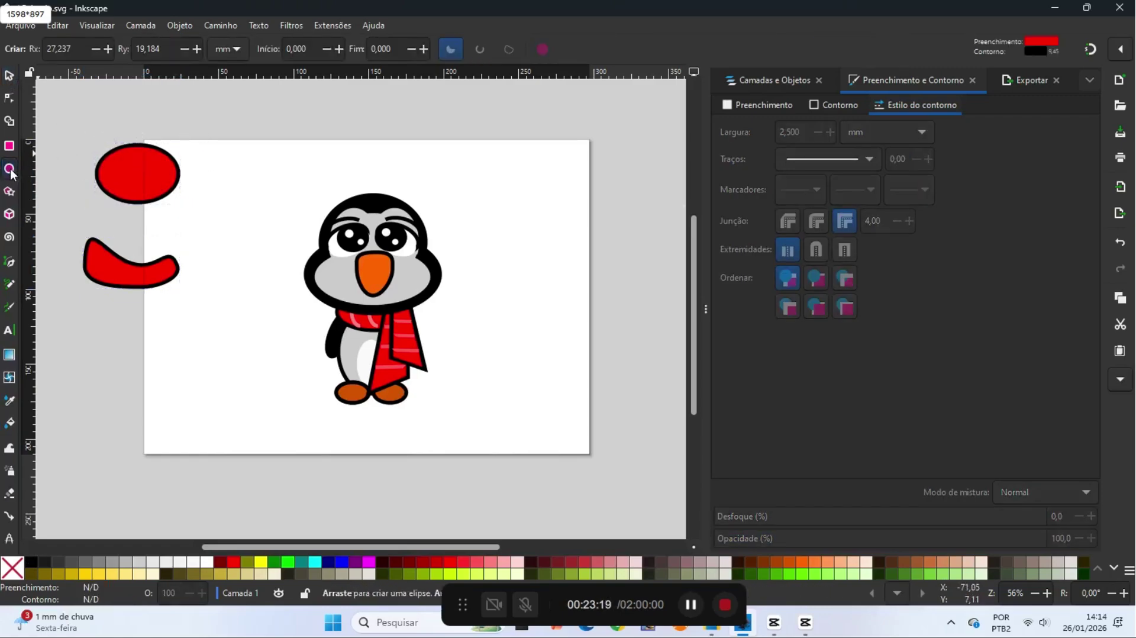
drag(133, 147, 177, 231)
key(s)
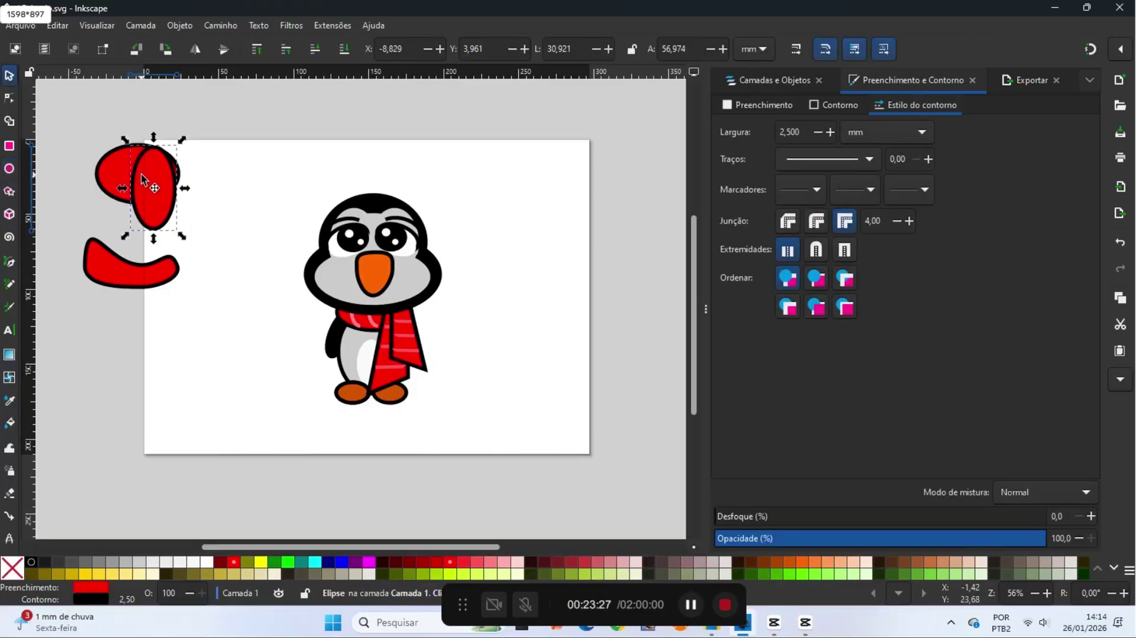
drag(148, 176, 154, 180)
click(55, 147)
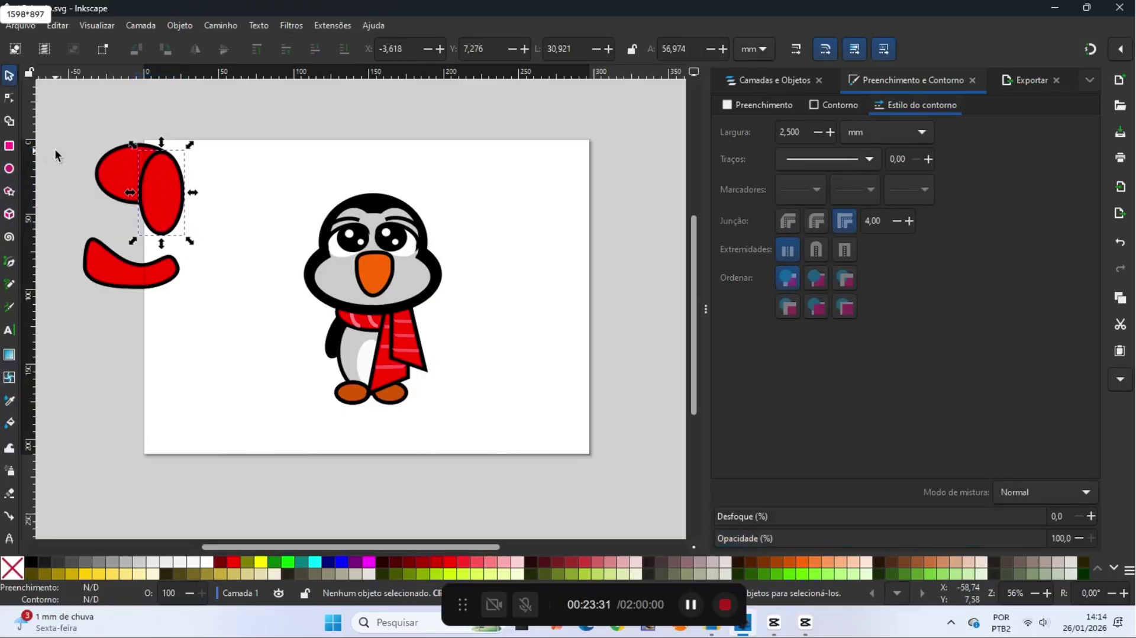
click(176, 190)
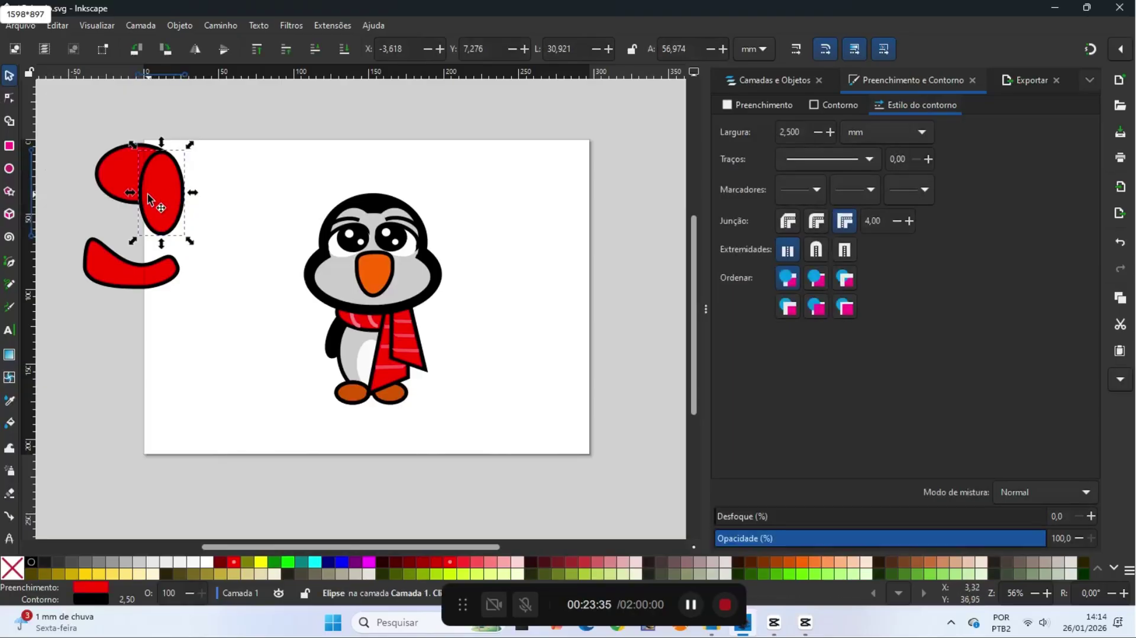
drag(131, 193, 138, 195)
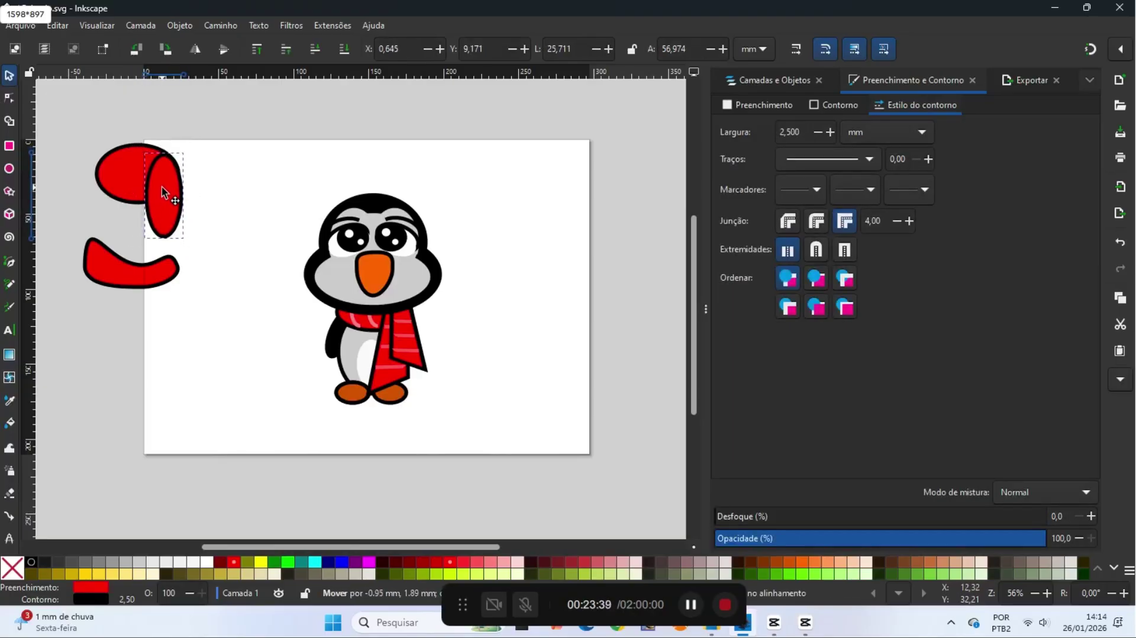
Tilt the upright ellipse clockwise under the crown ellipse and unite the two into one shape
click(177, 177)
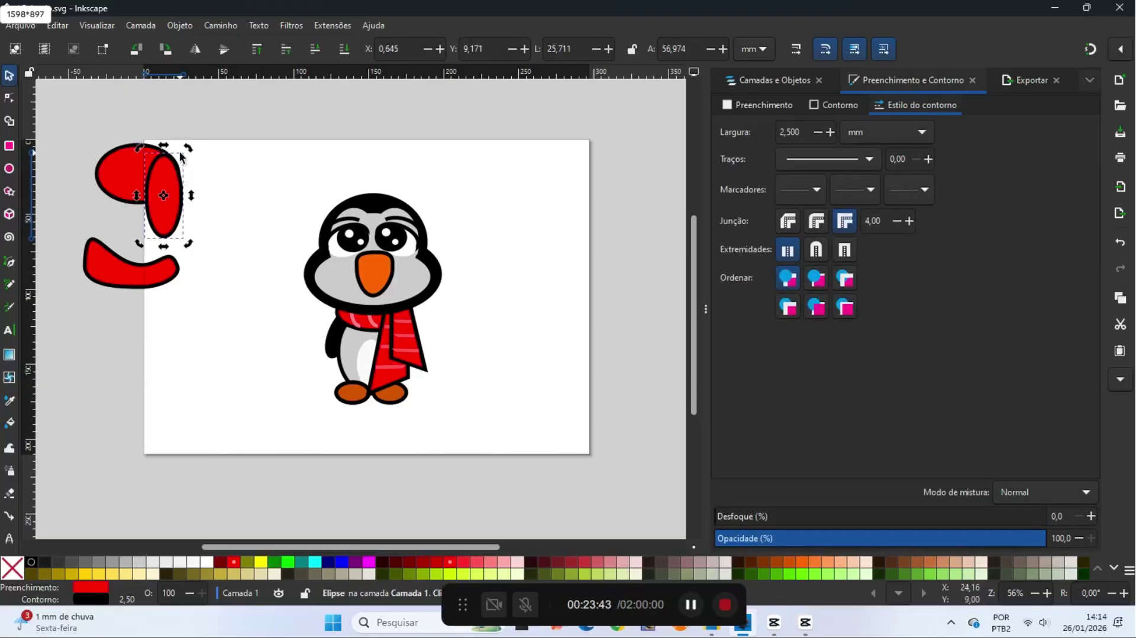
drag(188, 148, 153, 176)
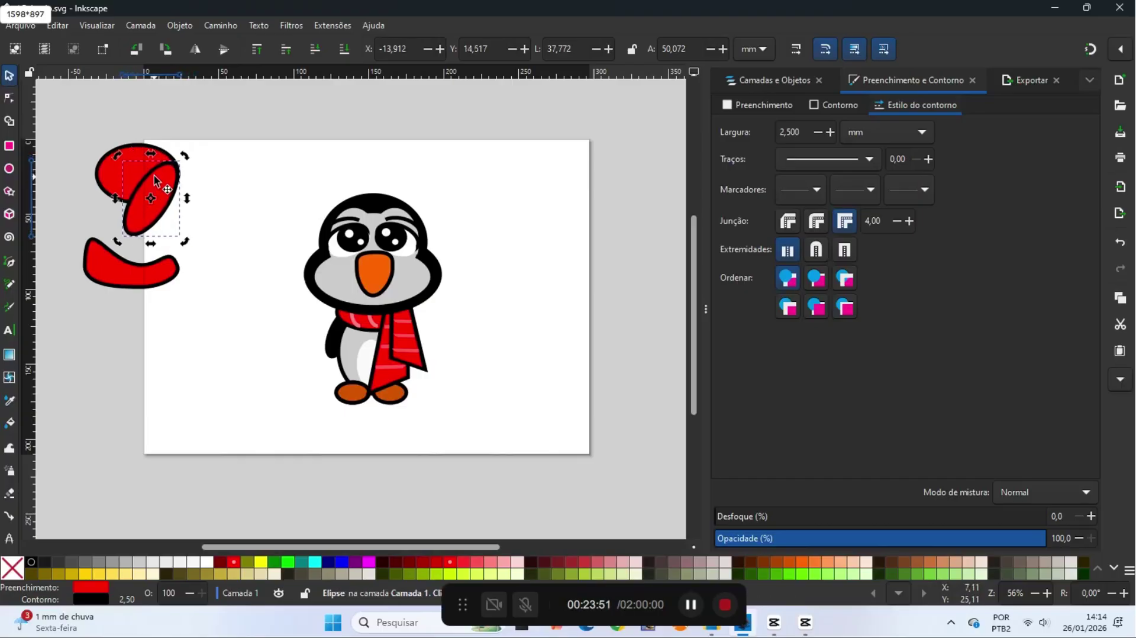
shift+click(117, 170)
click(213, 24)
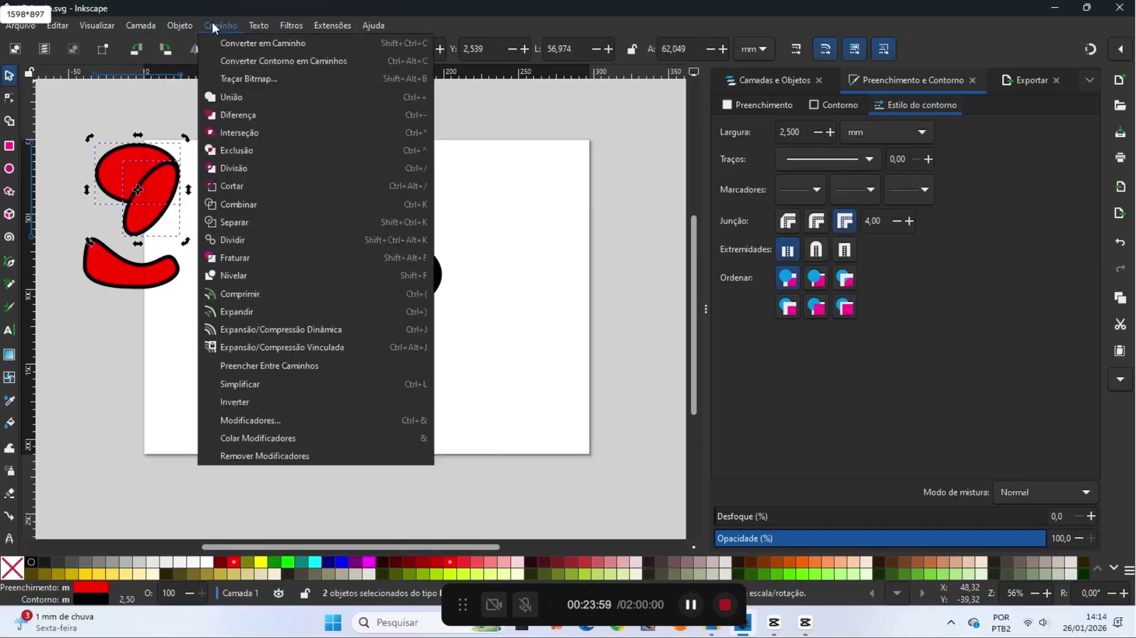
click(223, 98)
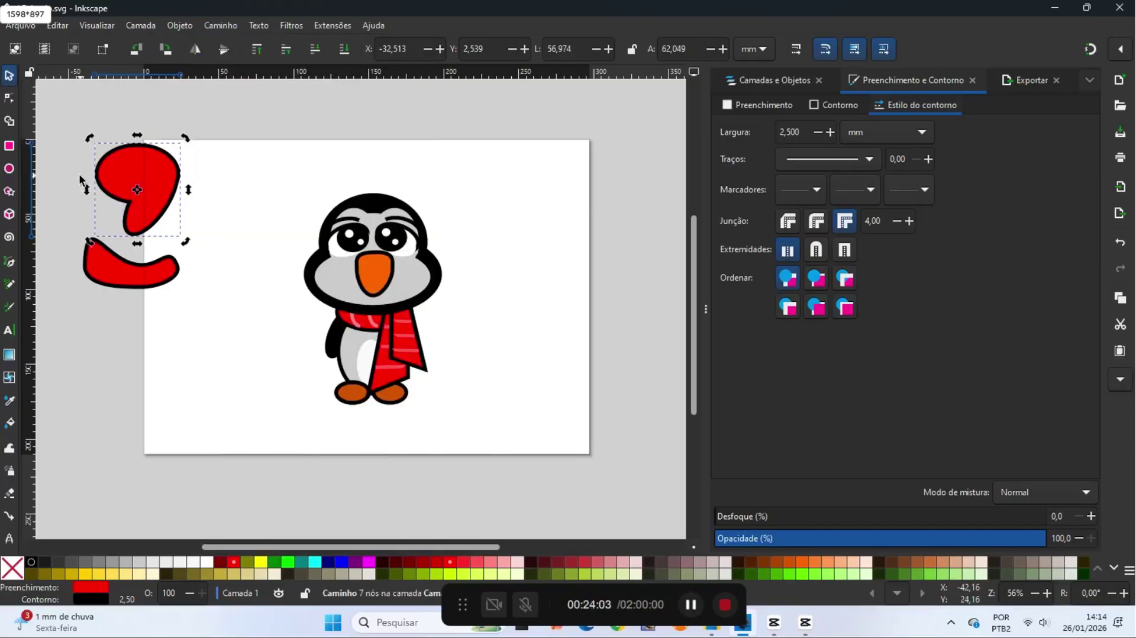
Rotate the crown so its tip hangs down to the right, lower it behind the brim and seat it there
drag(150, 164, 136, 142)
drag(134, 181, 88, 230)
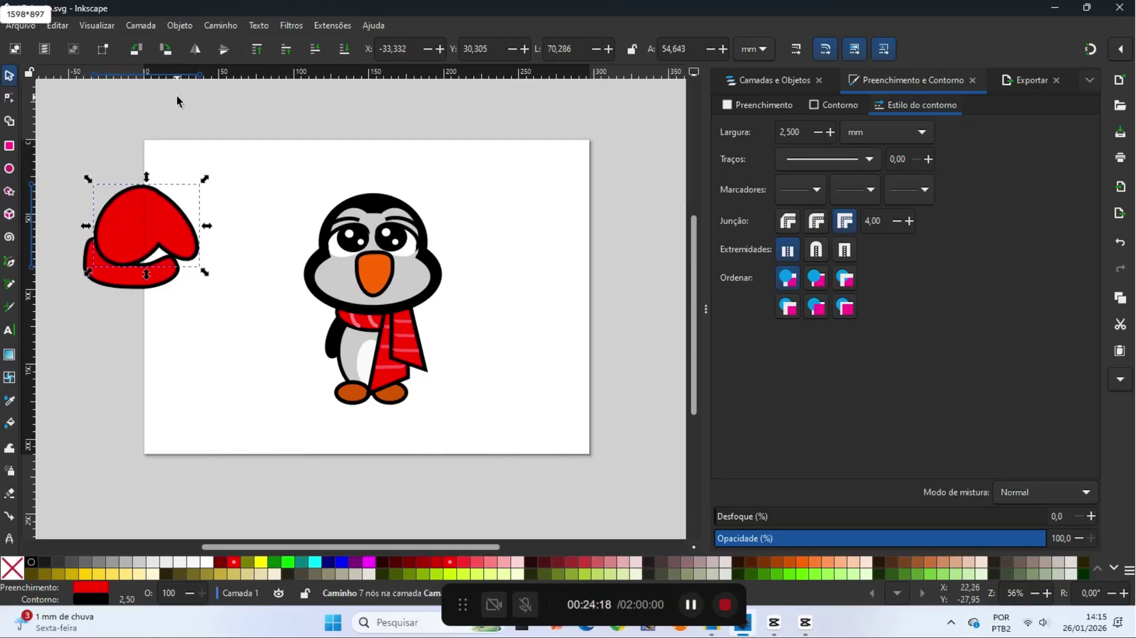
click(173, 26)
click(190, 328)
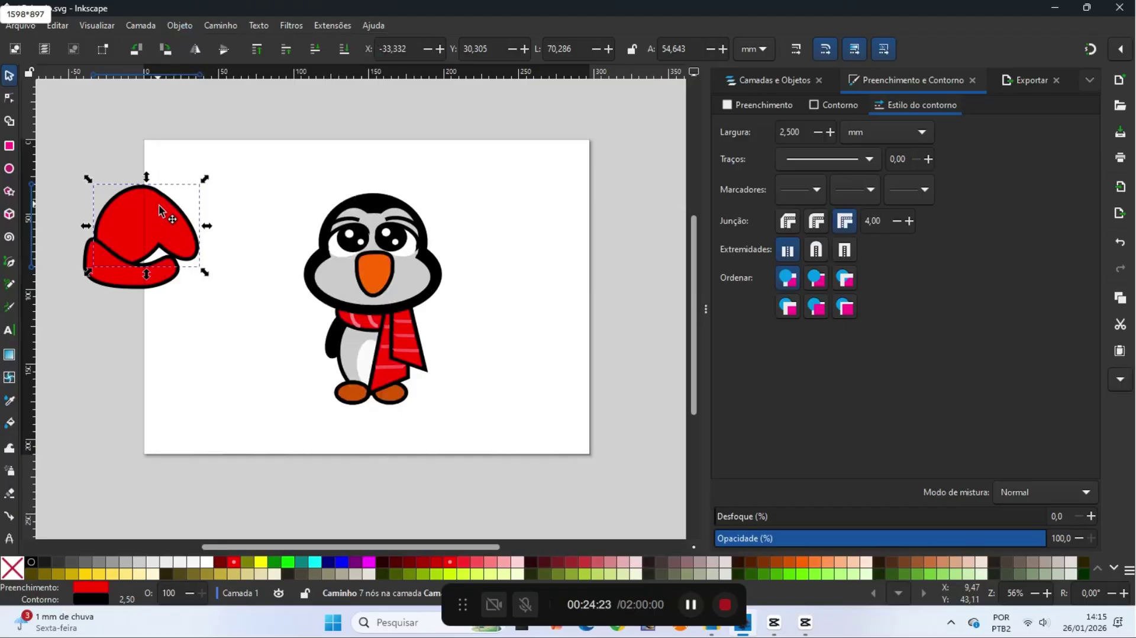
drag(158, 206, 175, 220)
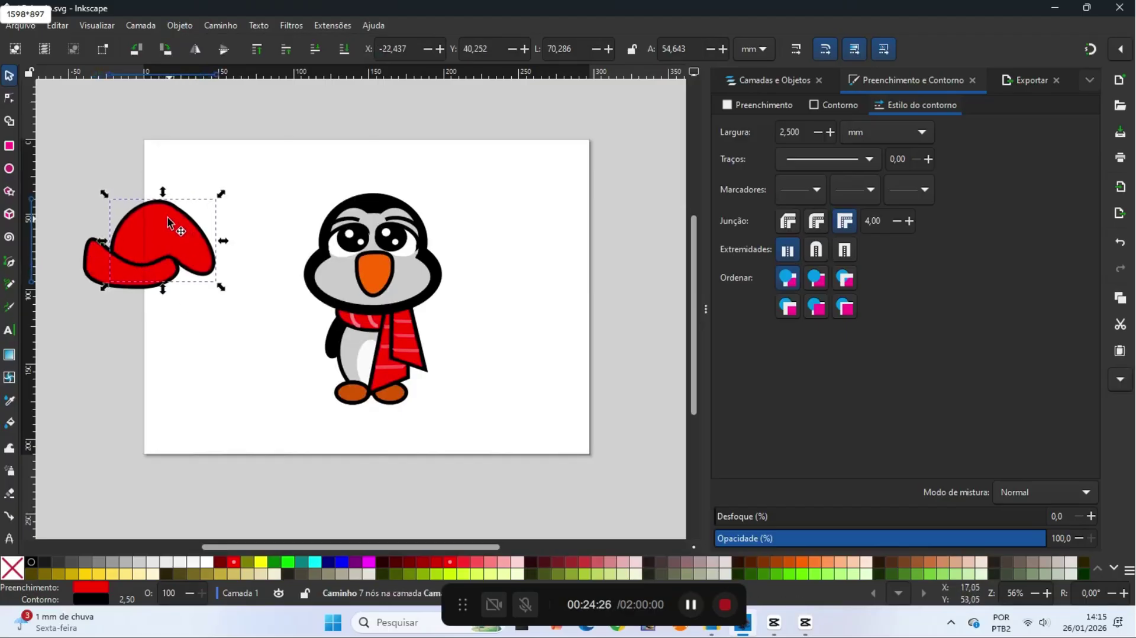
Group the hat's crown and brim into one object
click(76, 196)
drag(63, 180, 247, 314)
click(176, 27)
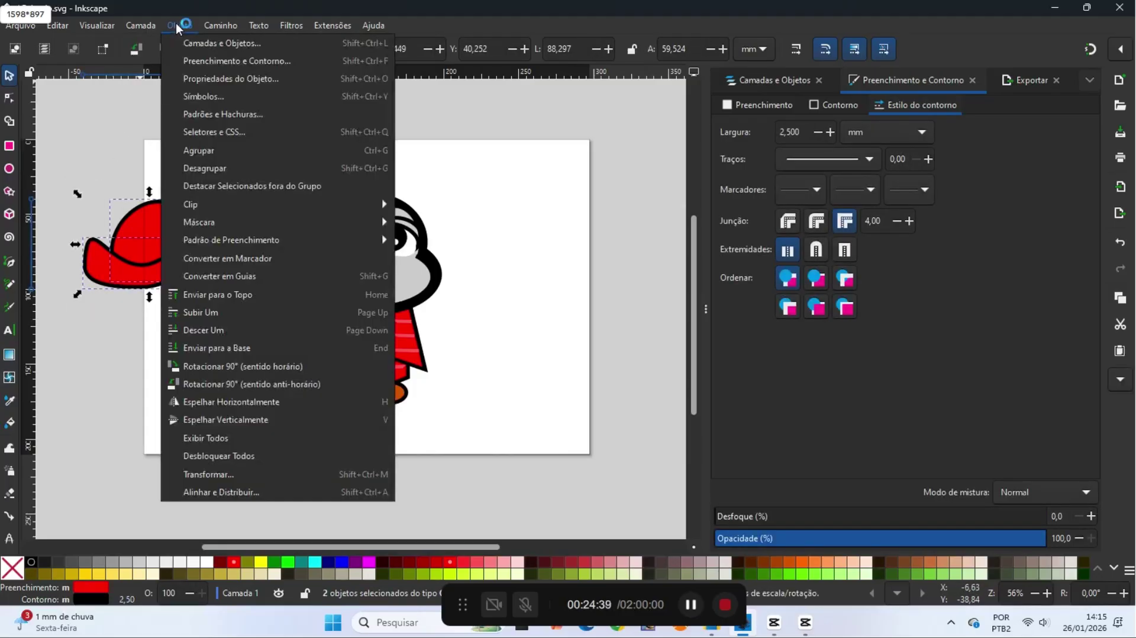
key(Escape)
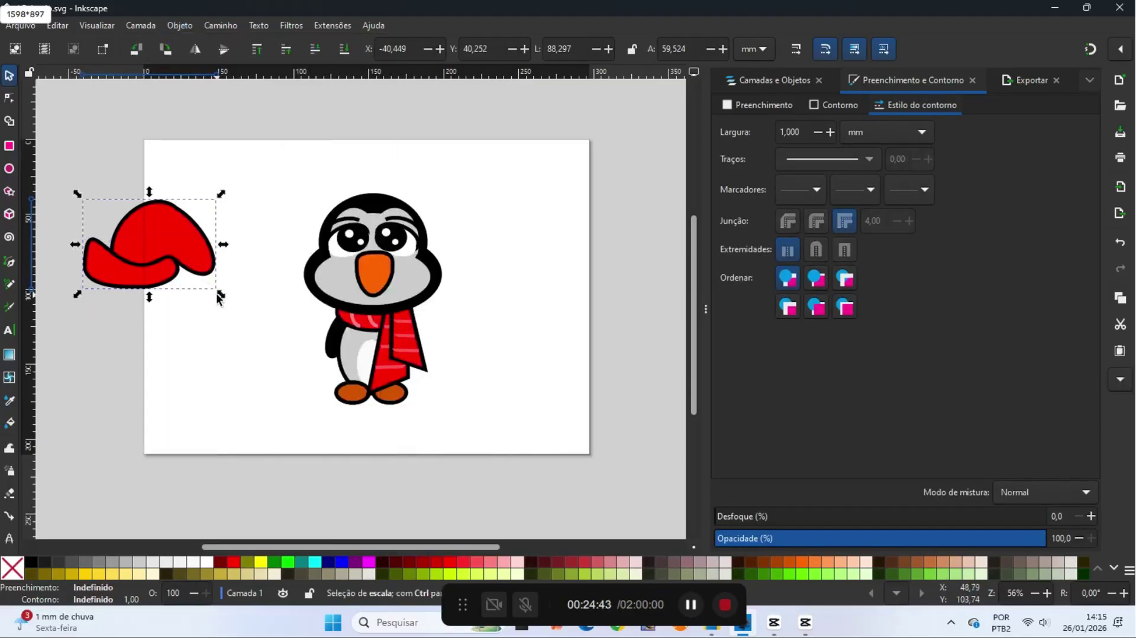
Shrink the hat to about 58 mm wide, place it on the upper right of the penguin's head and bring it to the front
drag(218, 295, 423, 177)
click(140, 233)
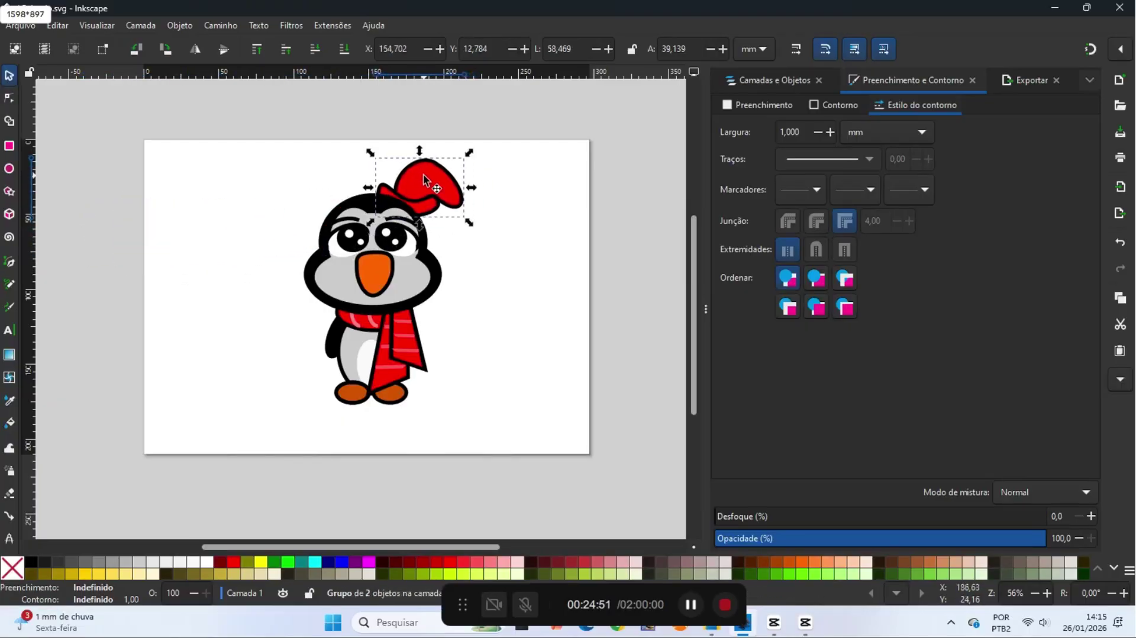
click(180, 26)
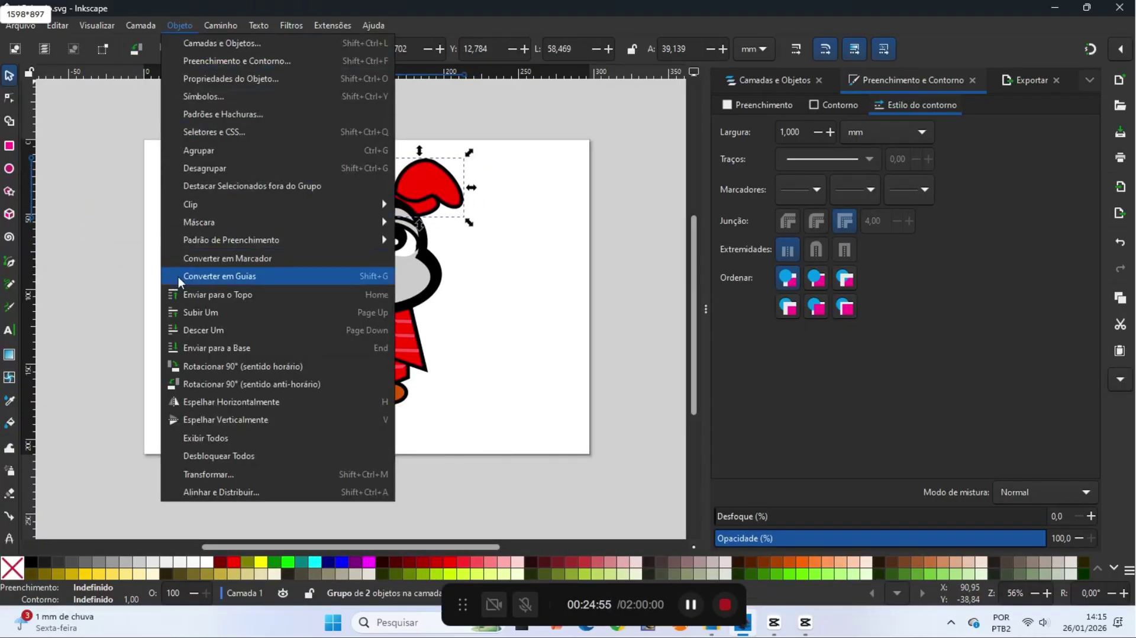
click(187, 294)
Tilt the hat slightly clockwise, move it about 7 mm left and 3 mm down on the penguin's head, and save the drawing
click(430, 202)
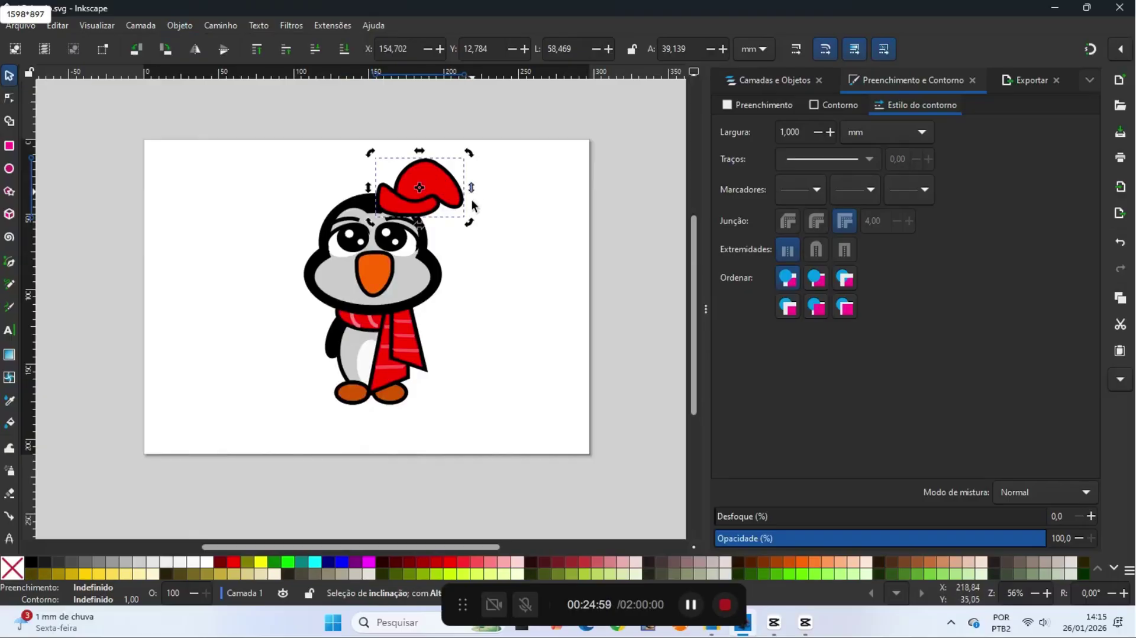
drag(469, 221, 456, 239)
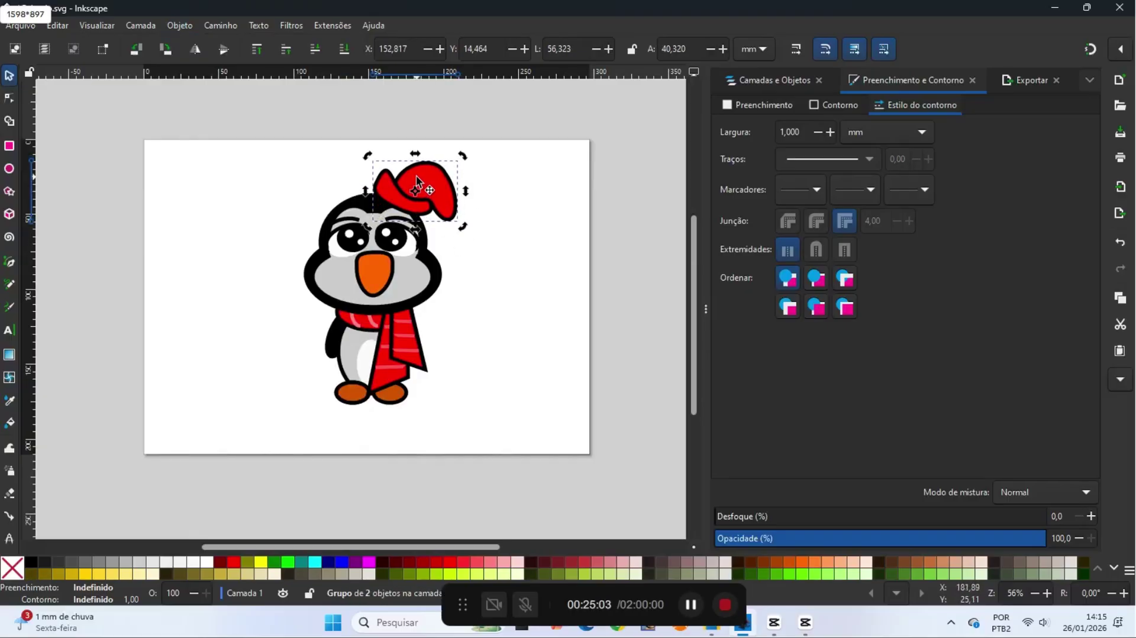
mouse_move(417, 175)
mouse_down()
mouse_move(406, 190)
mouse_move(402, 181)
mouse_up()
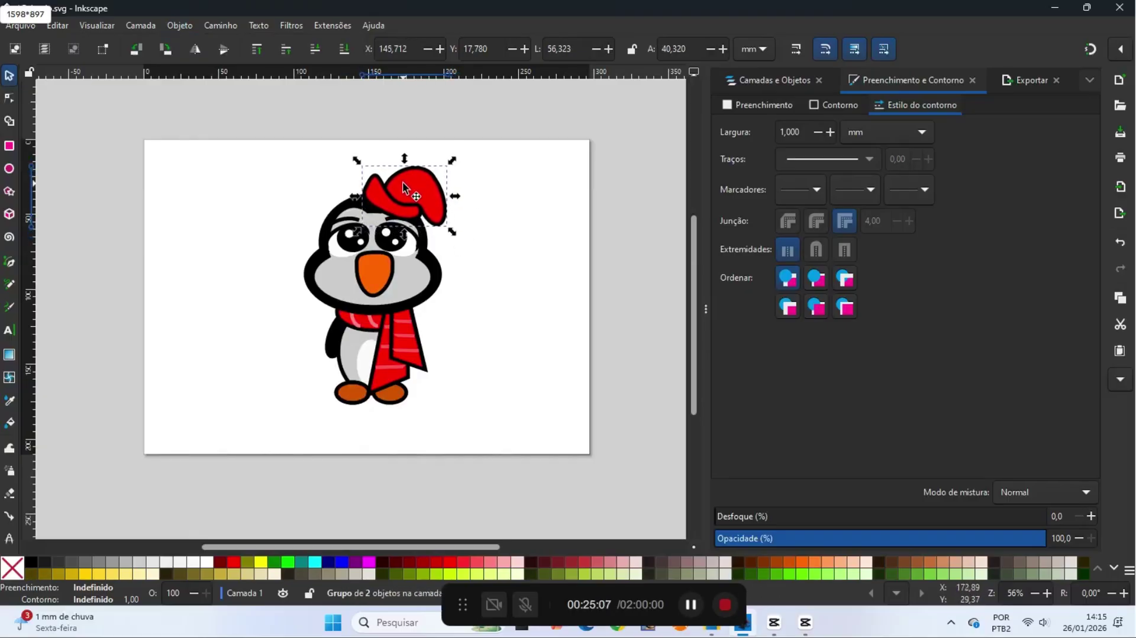
click(77, 236)
click(20, 24)
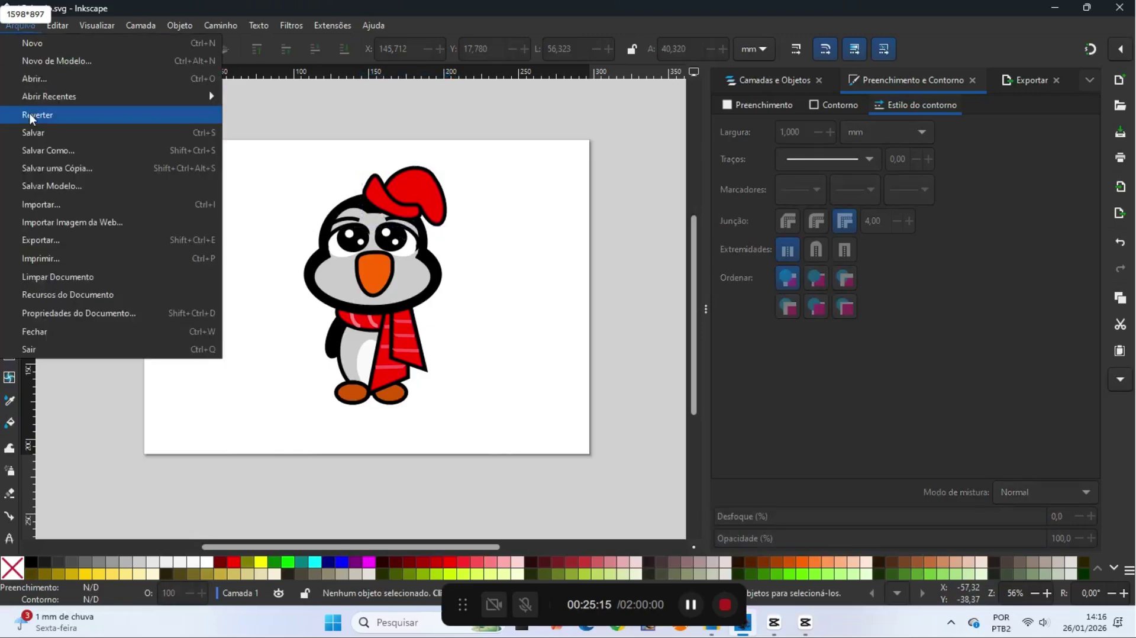
click(31, 133)
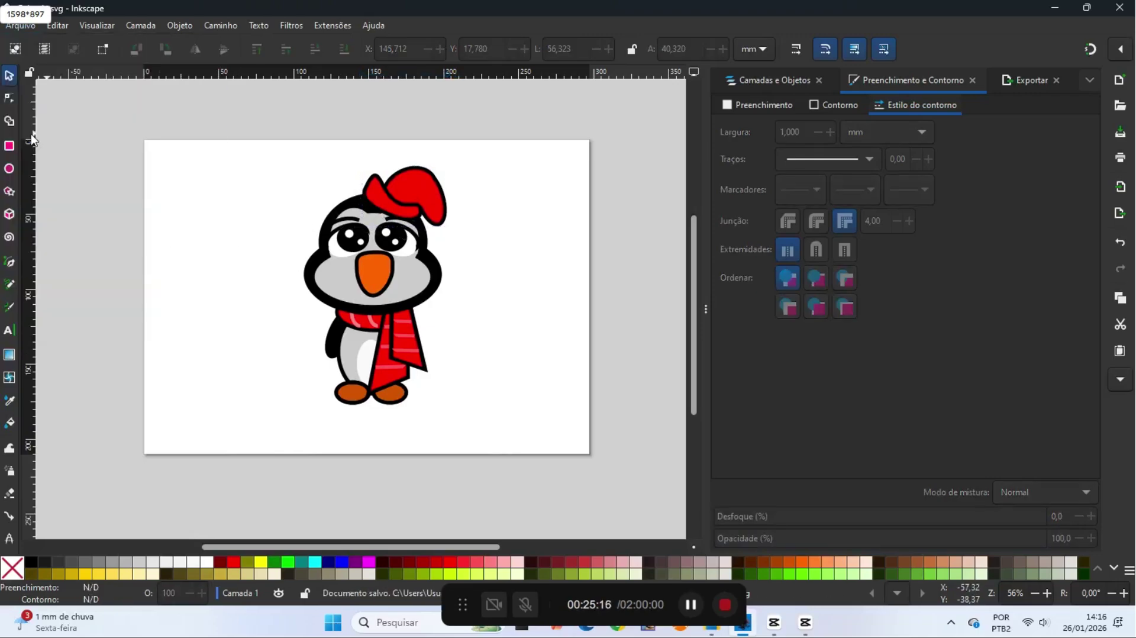
Draw an ellipse about 108 × 42 mm to the left of the penguin, with white fill and a cyan outline
click(9, 169)
drag(98, 303, 261, 368)
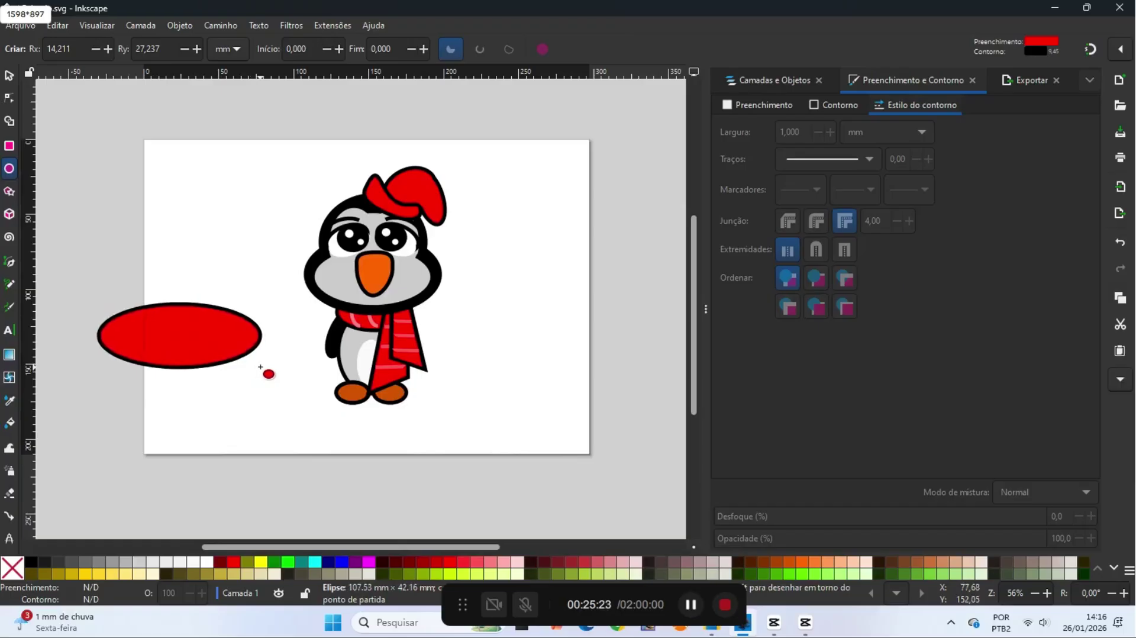
click(211, 25)
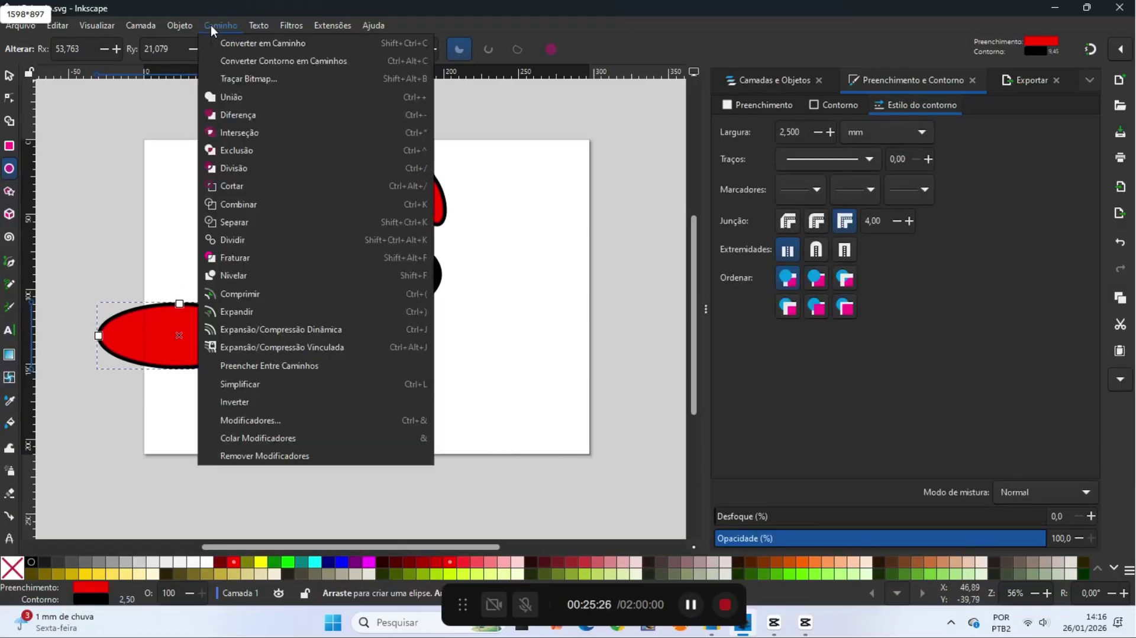
click(64, 275)
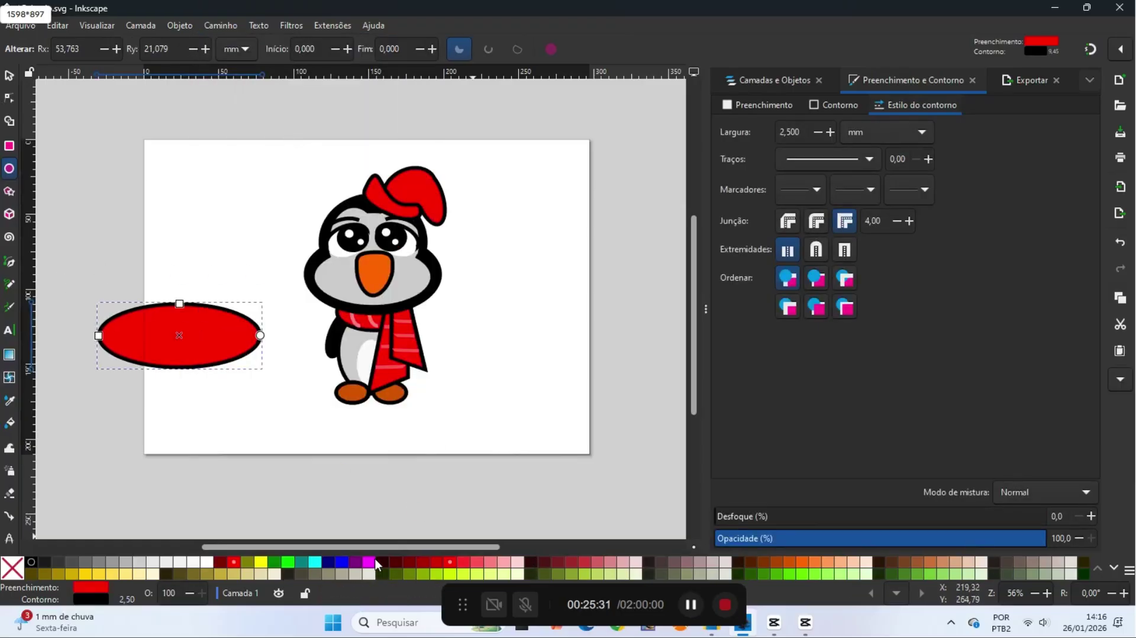
click(206, 561)
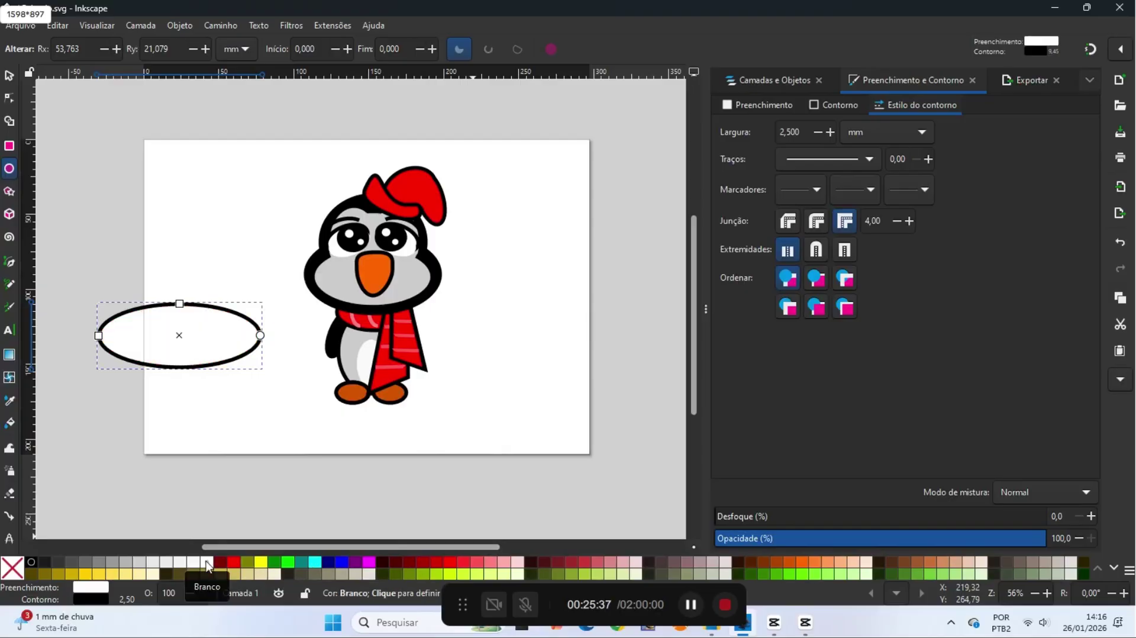
right_click(315, 562)
click(312, 513)
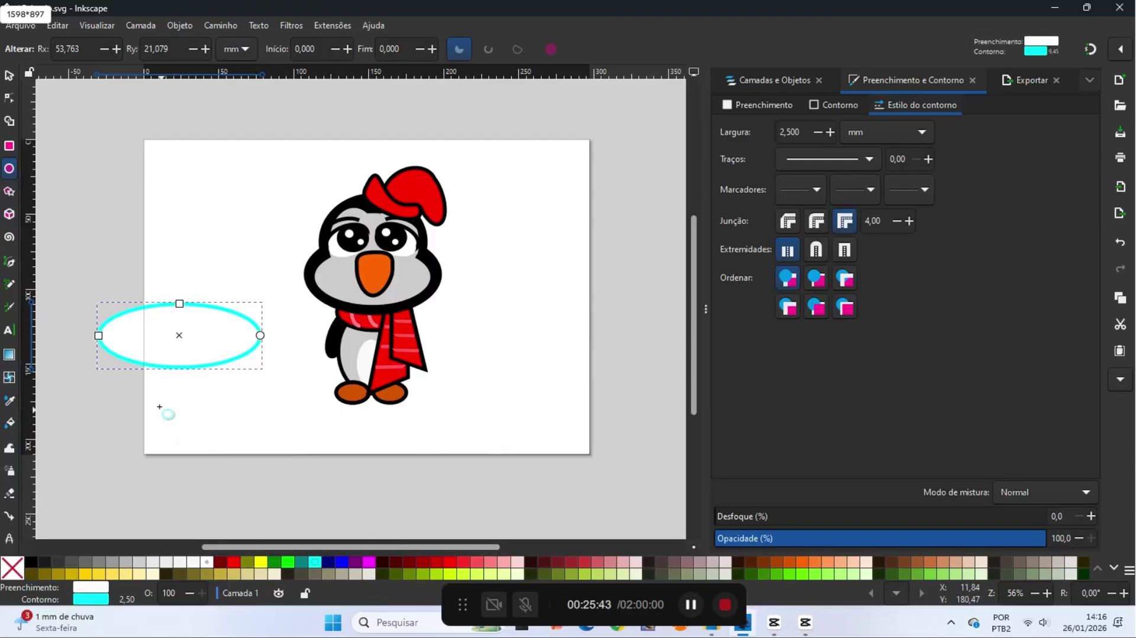
Resize the cyan-outlined ellipse to about 134 mm wide and 28 mm high
key(s)
drag(179, 374, 184, 361)
drag(271, 323, 310, 327)
click(70, 267)
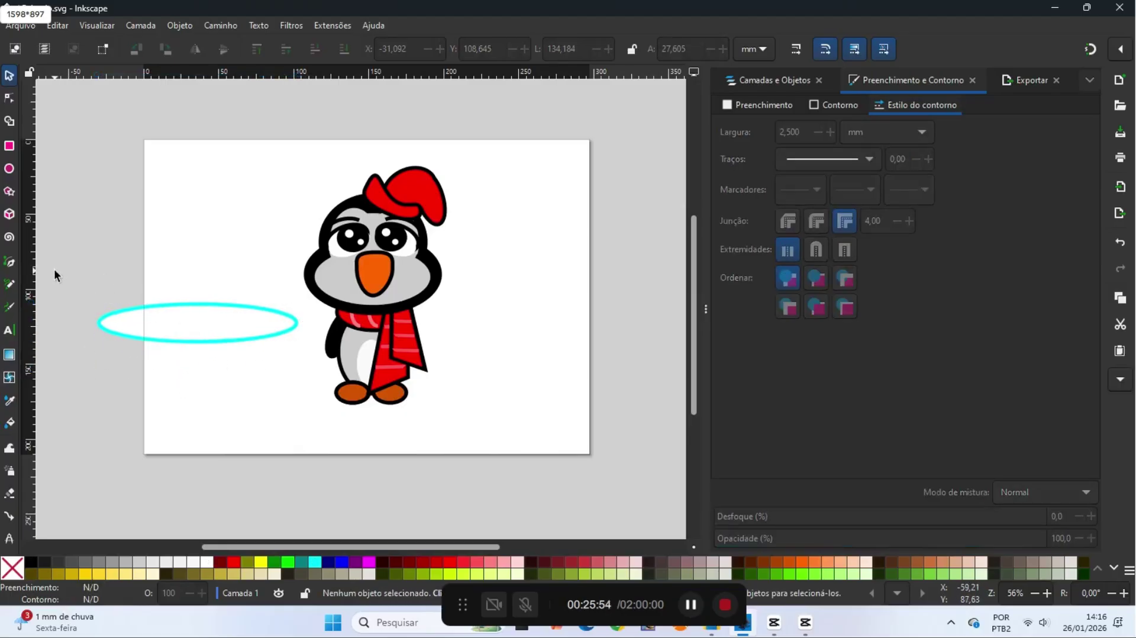
Draw a second ellipse about 129 × 44 mm below the first one and convert it to a path
click(9, 168)
drag(97, 365, 288, 422)
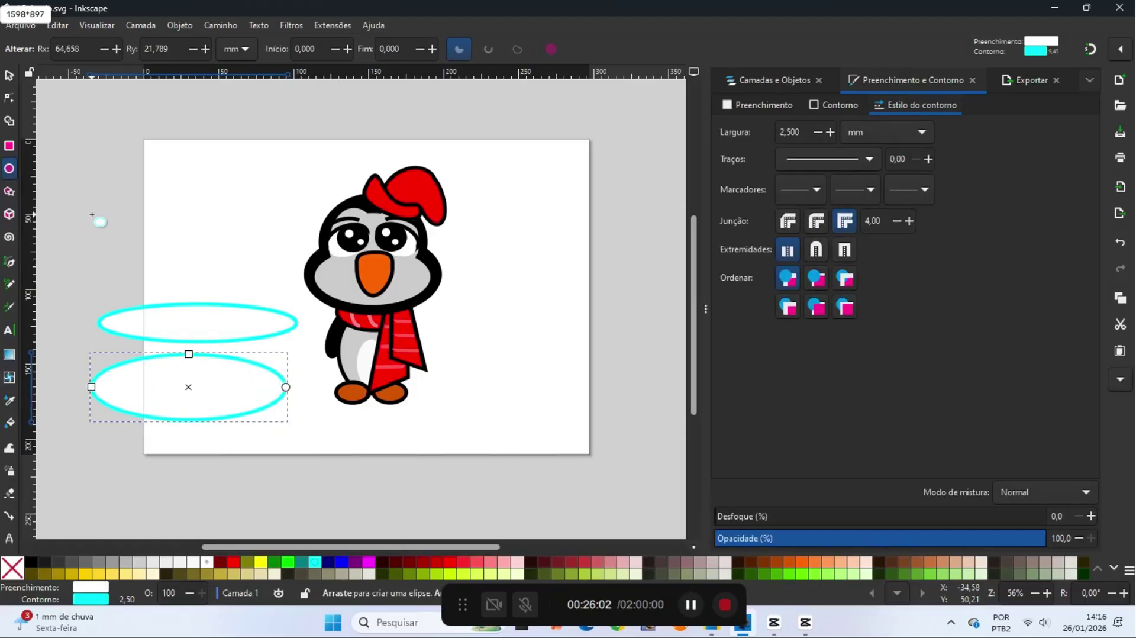
click(221, 24)
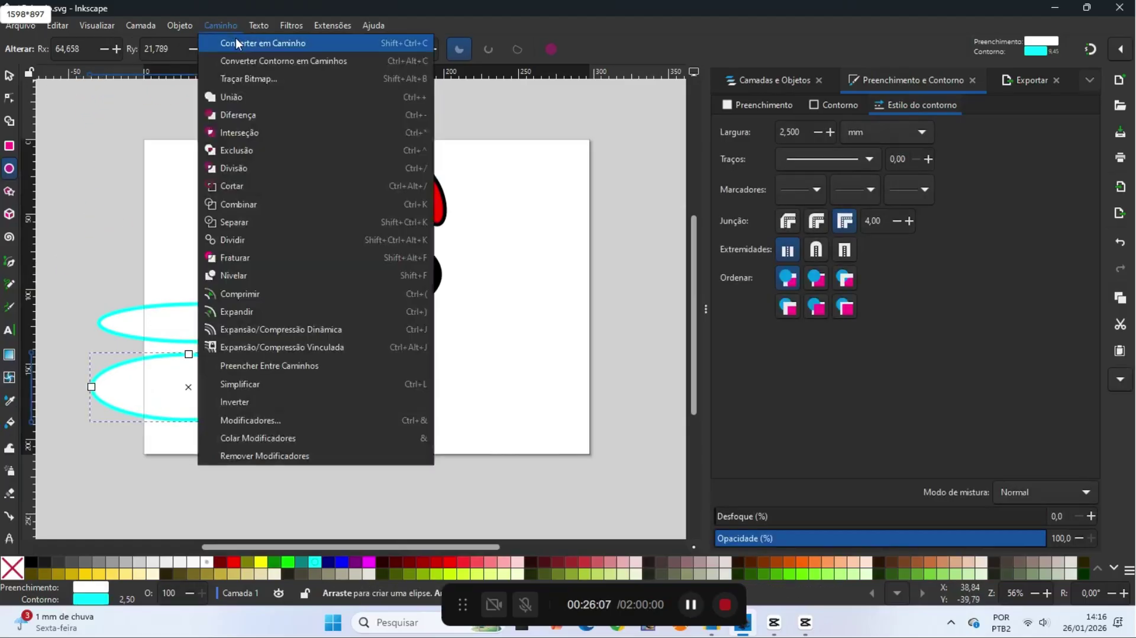
click(236, 38)
Lengthen the curve handles of the lower ellipse's two side nodes to form a rounded rectangular shape
key(n)
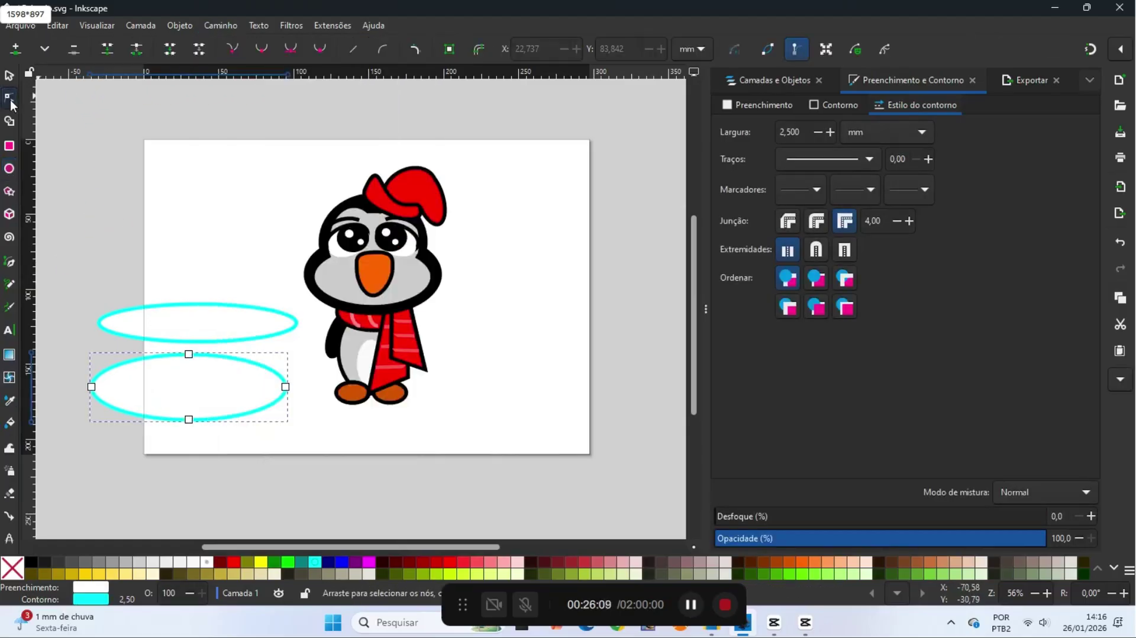
click(286, 387)
drag(286, 404, 288, 427)
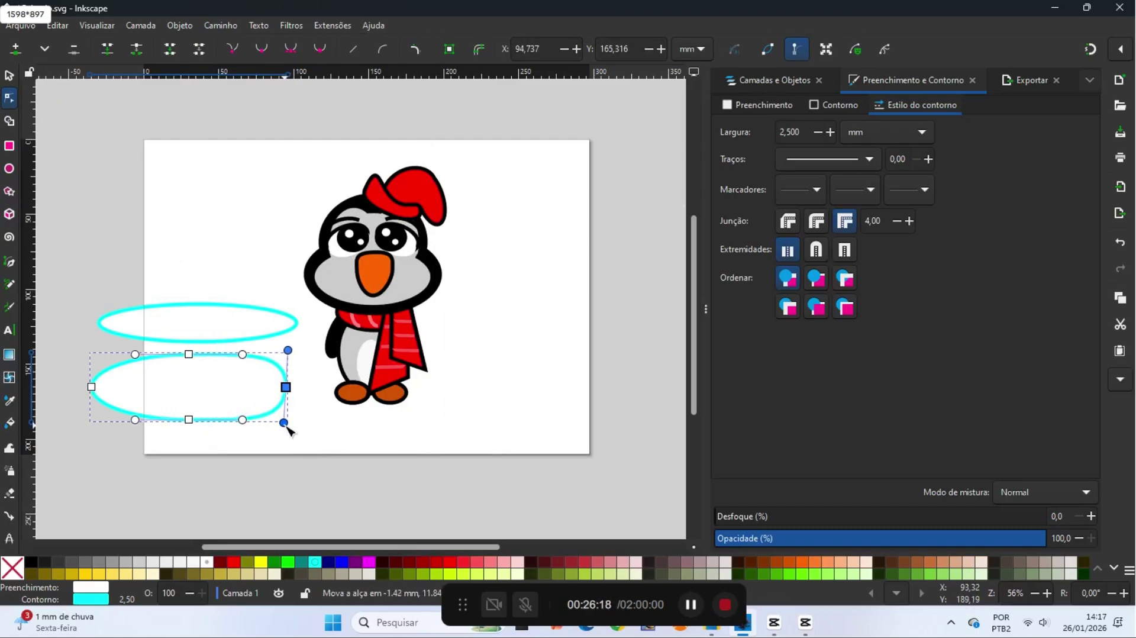
click(92, 387)
drag(92, 371, 92, 349)
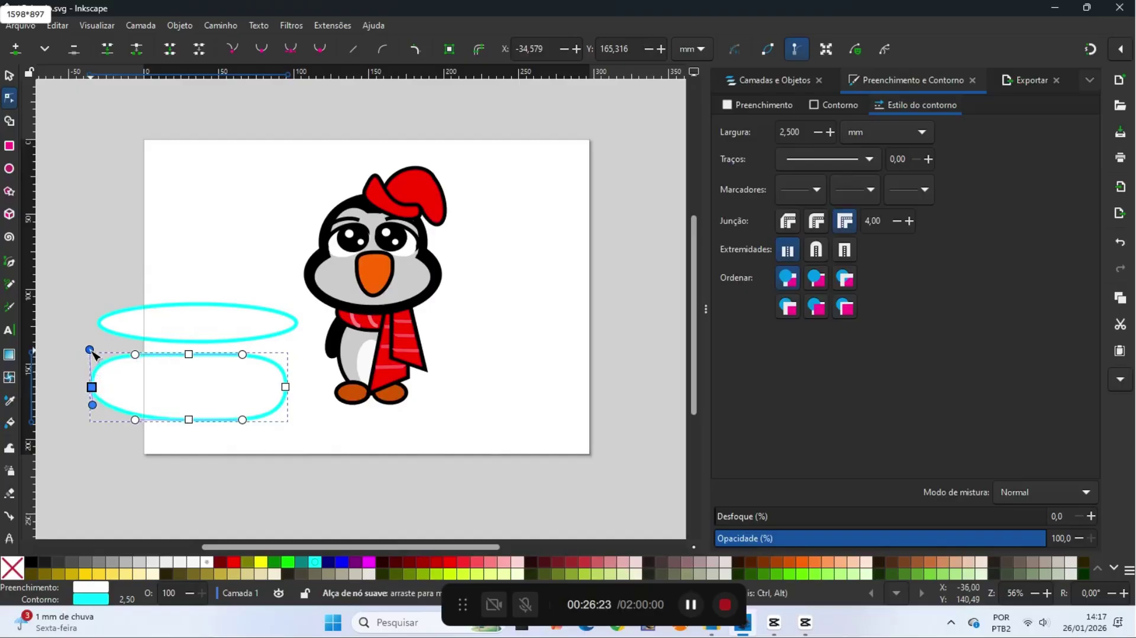
drag(92, 405, 90, 427)
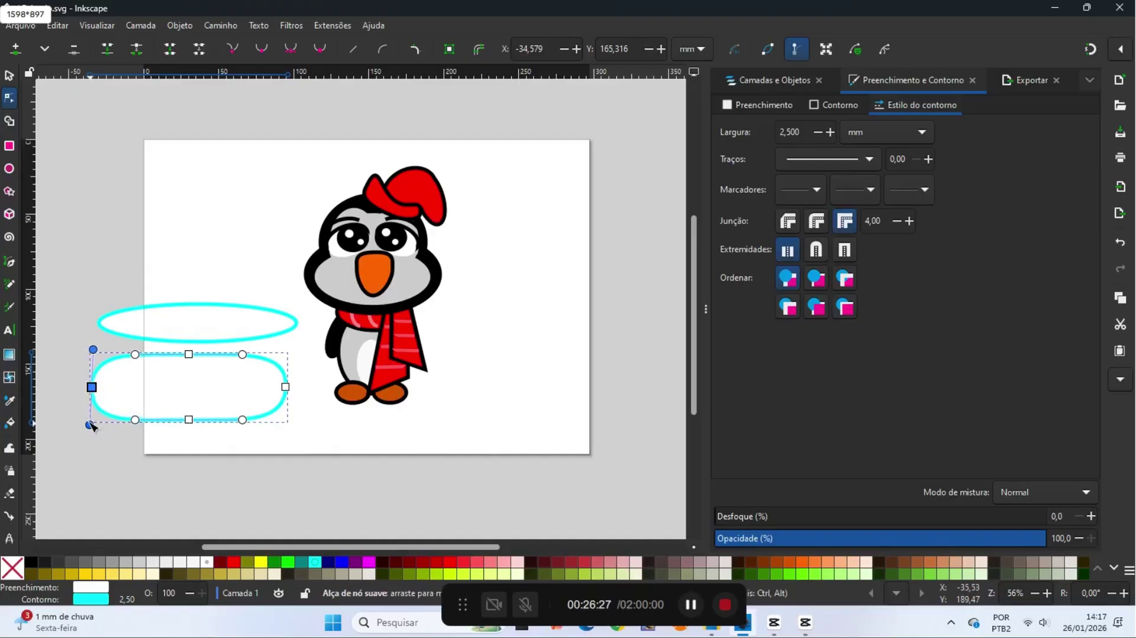
Move the rounded shape up over the flat ellipse, widen it to about 139 mm and send it to the back
click(9, 76)
drag(208, 382, 218, 336)
drag(299, 343, 306, 348)
click(175, 25)
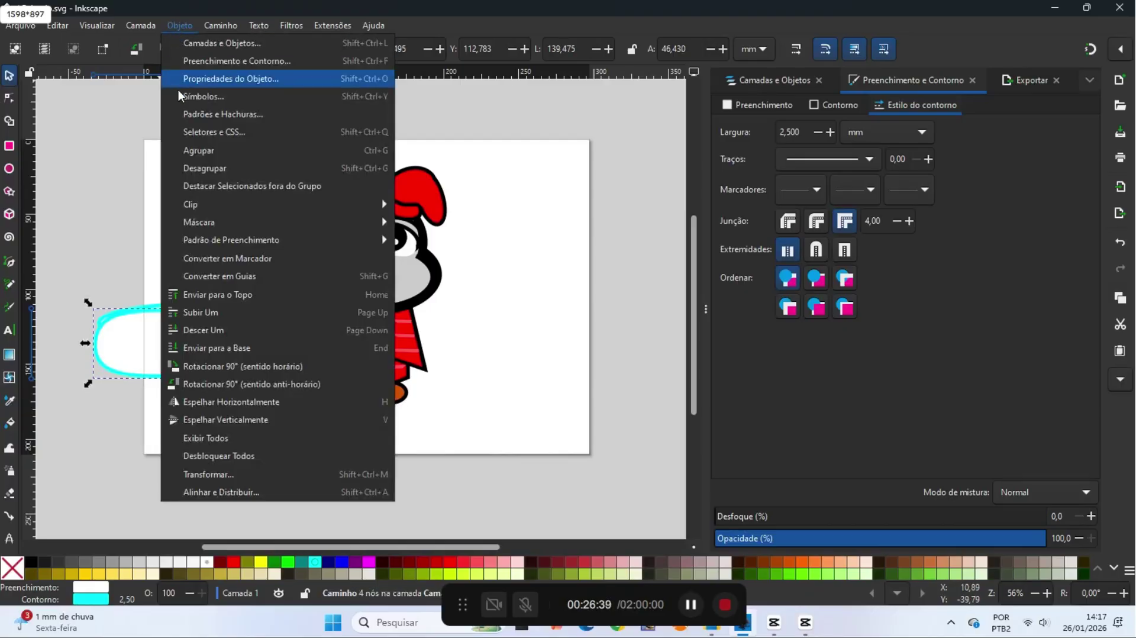
click(218, 346)
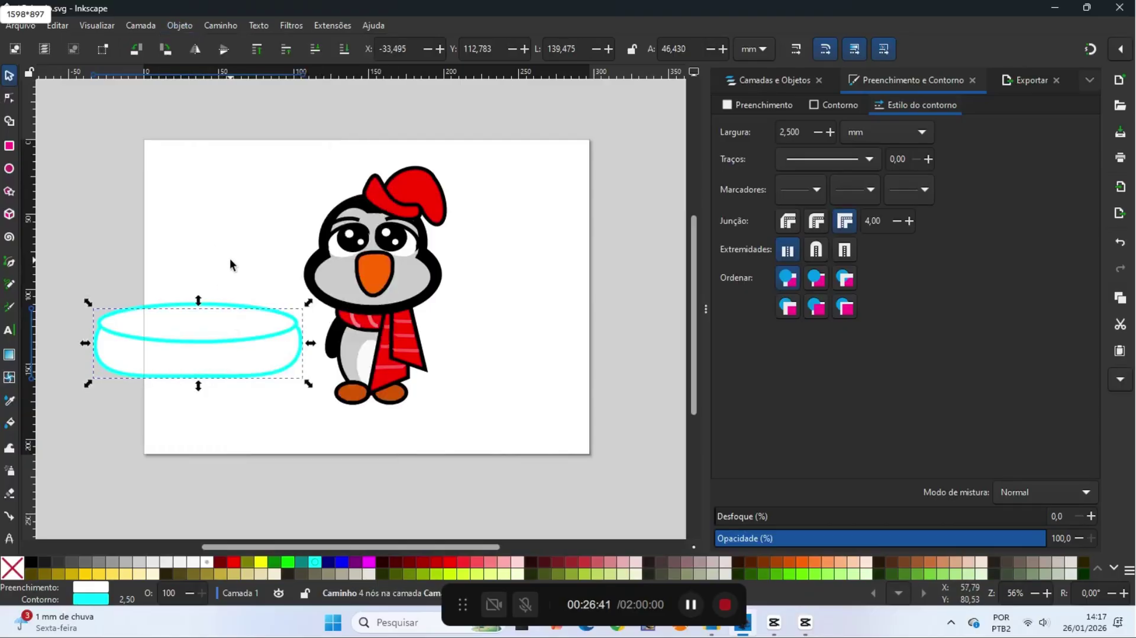
Nudge the flat ellipse about 2 mm down and 0.5 mm right to fit the top of the rounded shape, and save the drawing
click(207, 303)
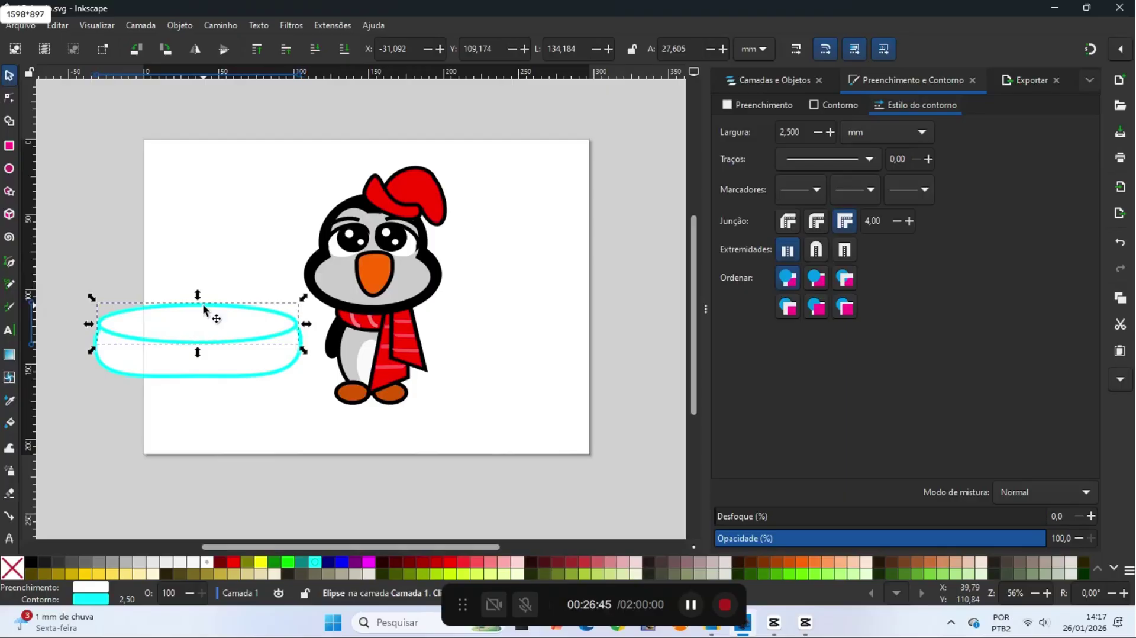
key(Down)
key(Down)
key(Down)
key(Down)
key(Down)
key(Down)
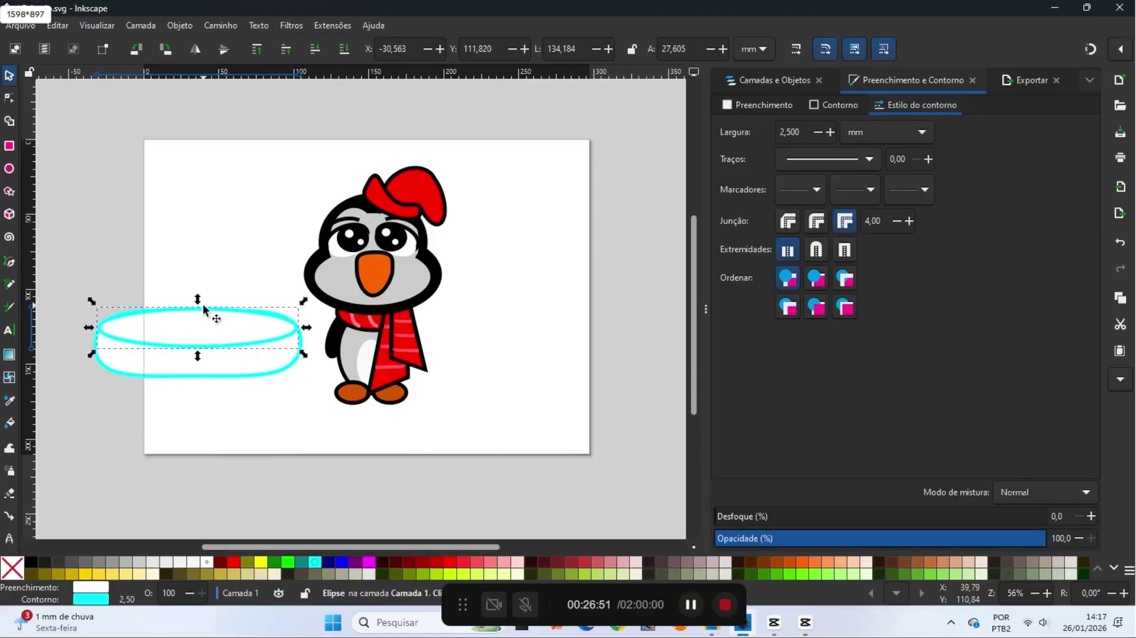
key(Right)
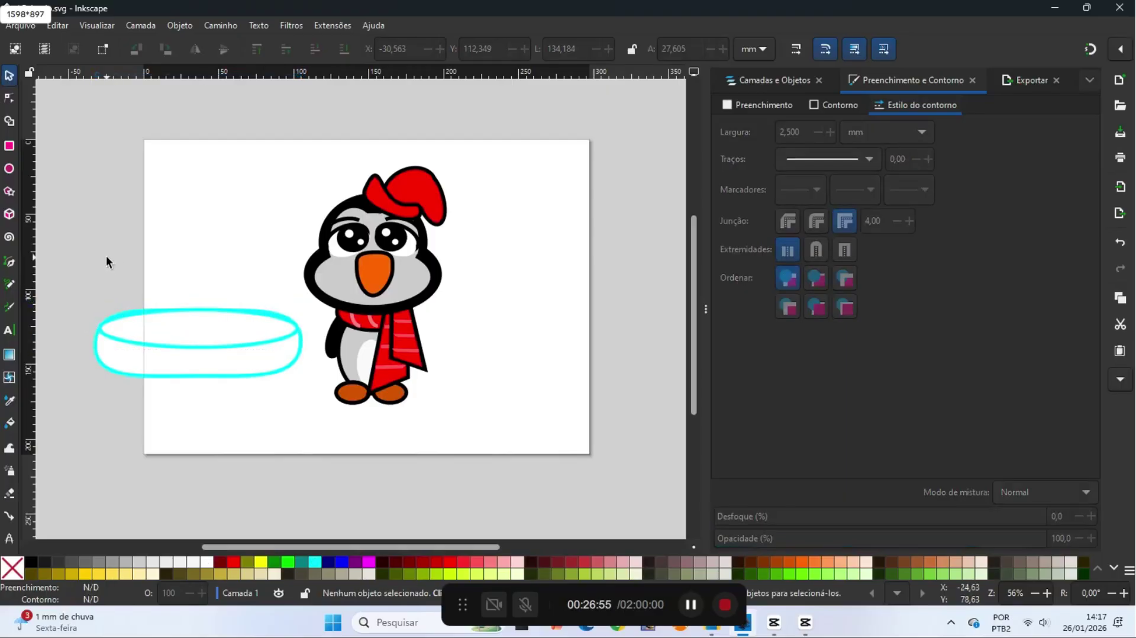
key(Up)
key(Up)
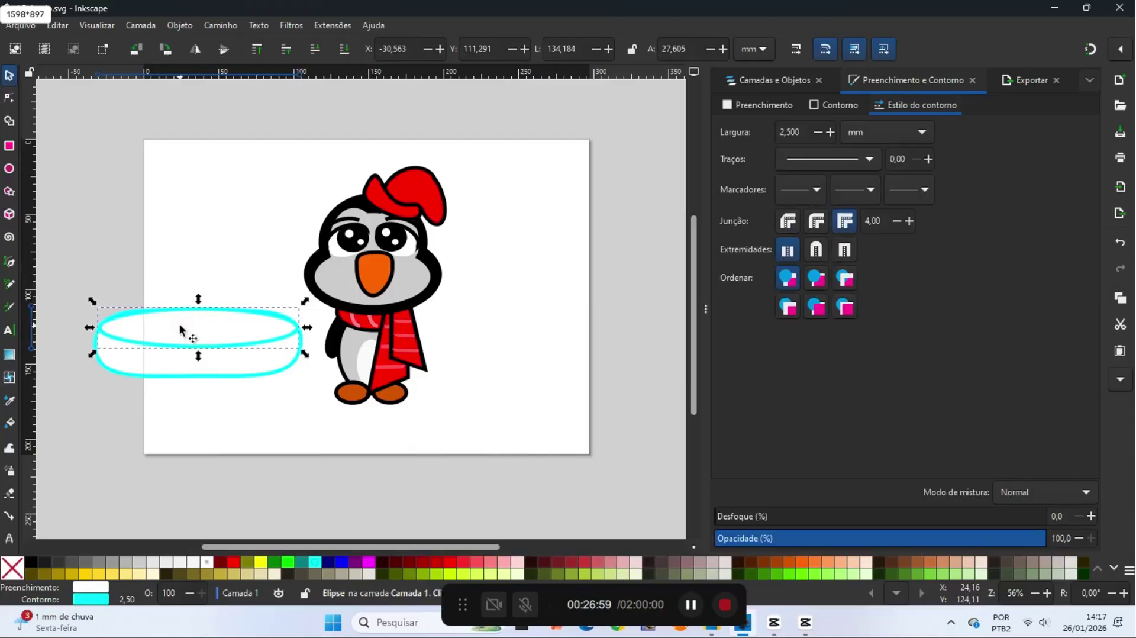
key(Up)
click(80, 268)
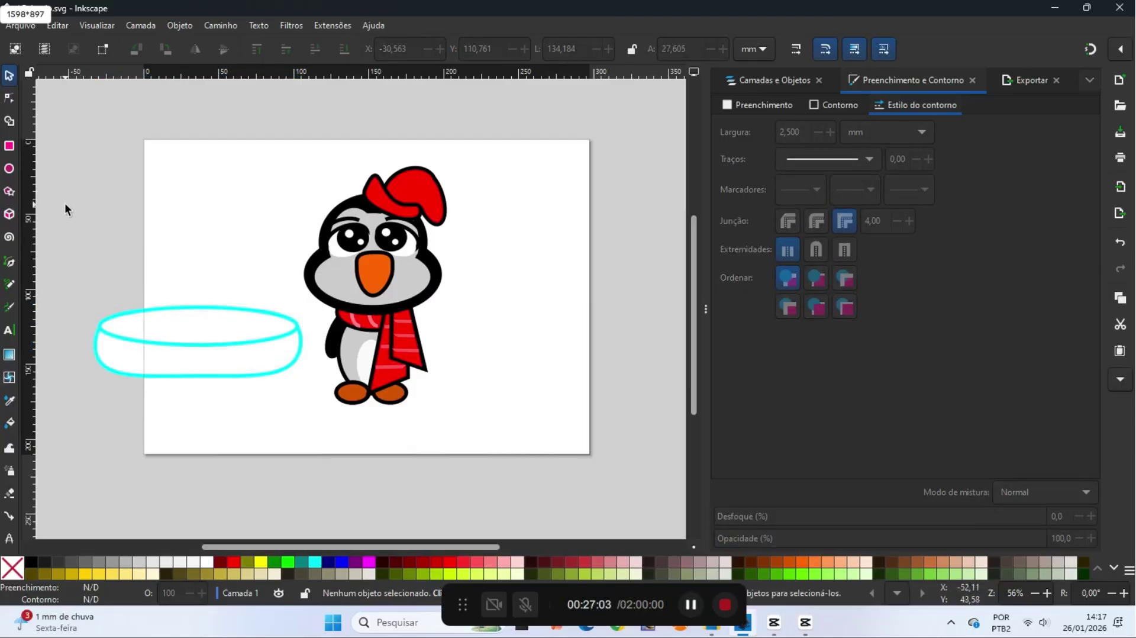
click(19, 27)
click(39, 131)
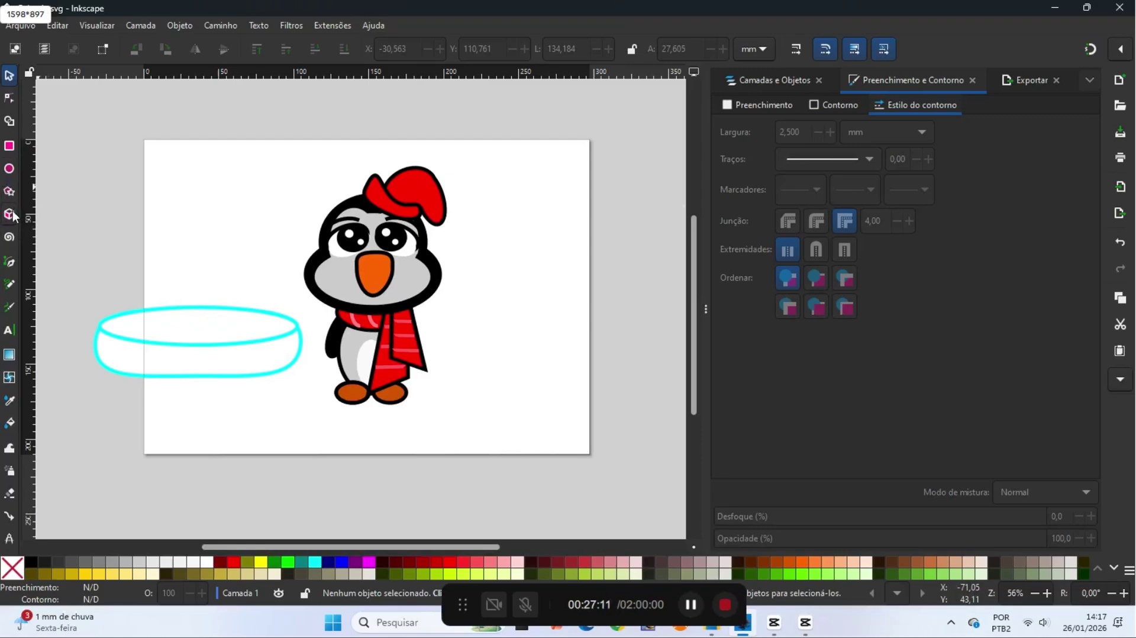
Draw a jagged, peaked outline about 108 × 63 mm with the Pen tool above the round block
click(10, 261)
click(172, 268)
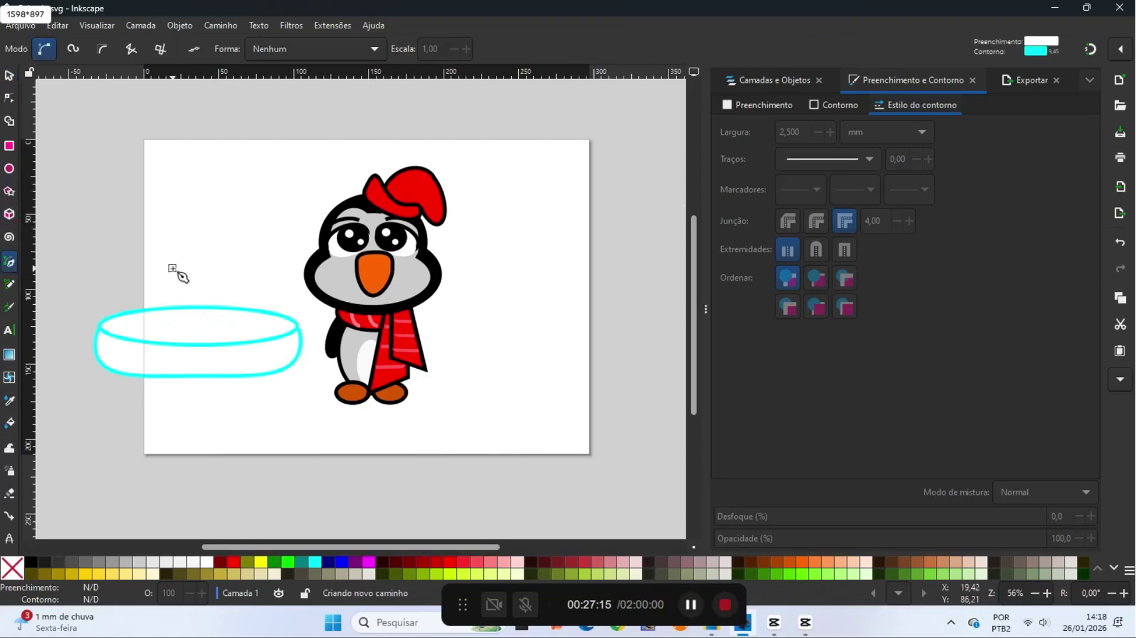
mouse_move(179, 271)
mouse_down()
mouse_move(156, 239)
mouse_move(189, 220)
mouse_move(185, 193)
mouse_move(230, 194)
mouse_move(234, 222)
mouse_move(269, 214)
mouse_move(271, 198)
mouse_move(282, 210)
mouse_move(292, 233)
mouse_move(274, 268)
mouse_move(173, 269)
mouse_up()
click(173, 269)
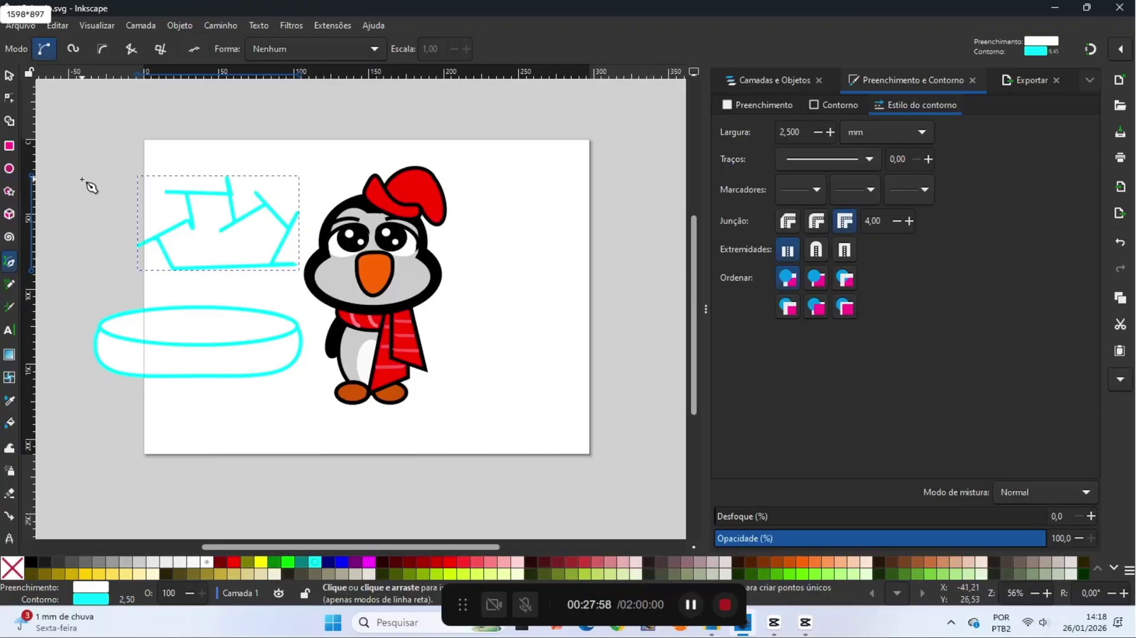
Edit the jagged outline's nodes to curve its peaks, and pull its lower right corner out to the penguin's head
key(s)
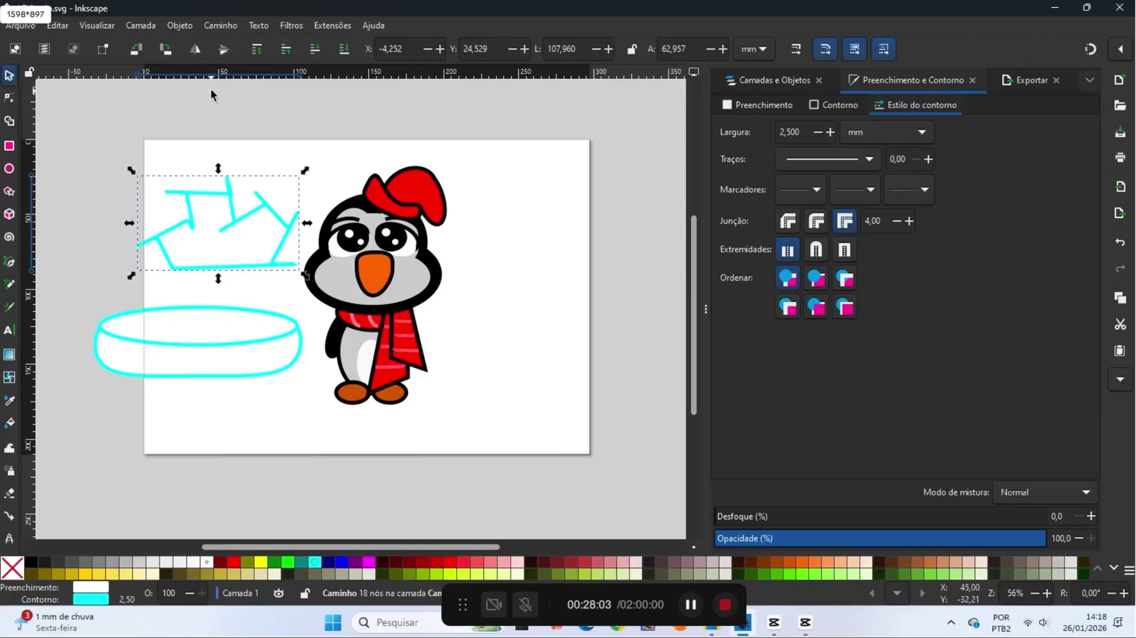
click(212, 26)
click(232, 40)
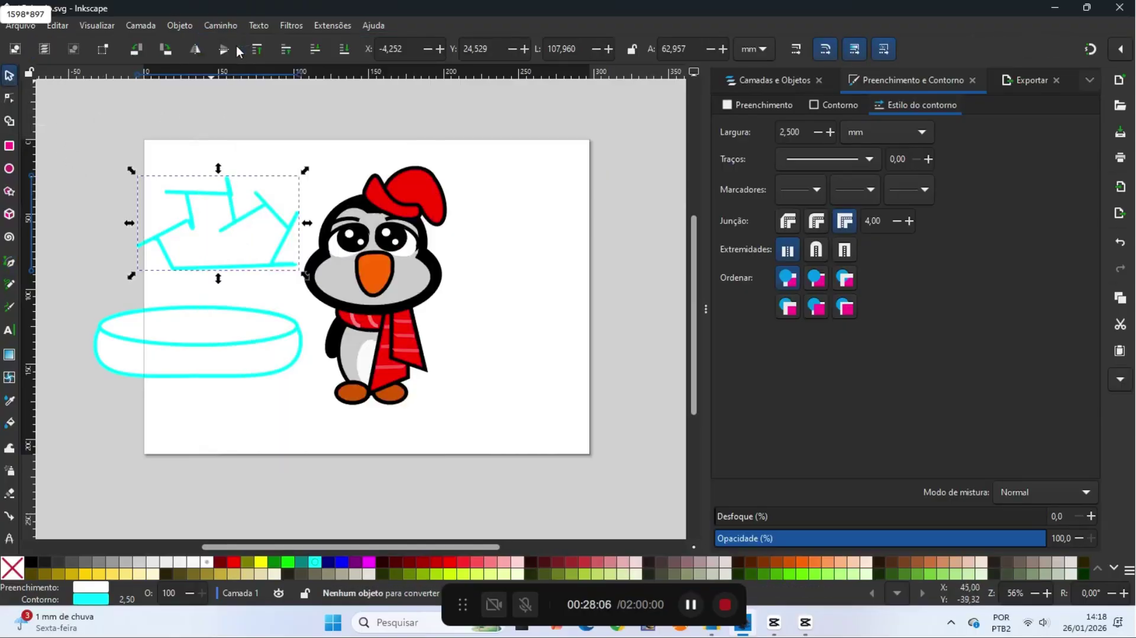
click(10, 98)
drag(151, 239, 309, 257)
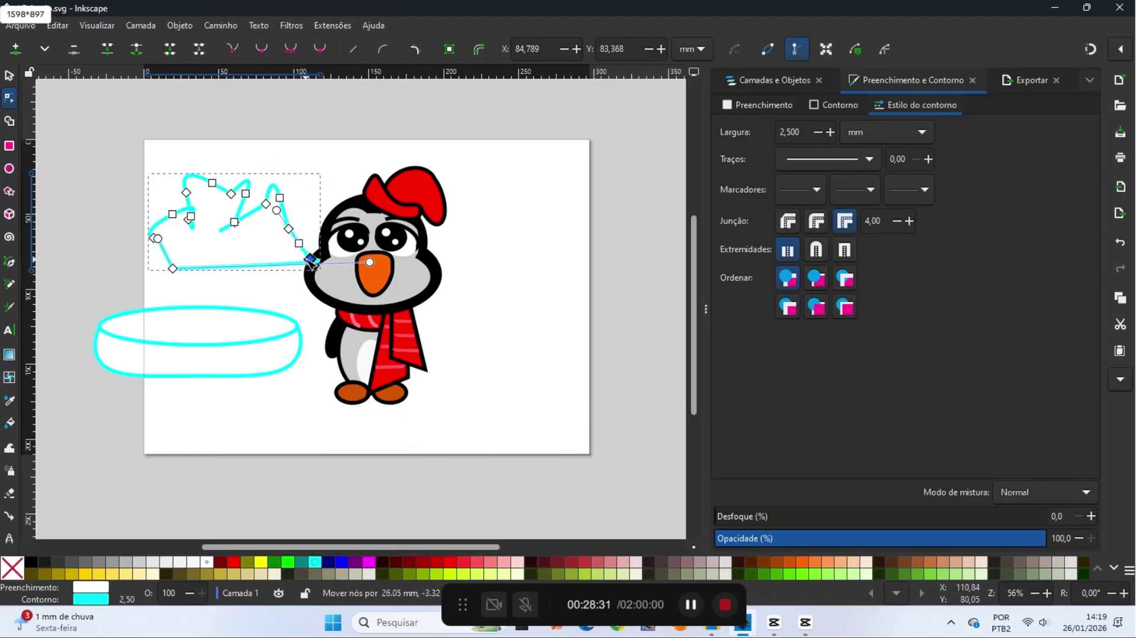
Add a node to bow the jagged shape's bottom edge downward, and reshape the valleys between its peaks
double_click(234, 265)
drag(235, 265, 226, 285)
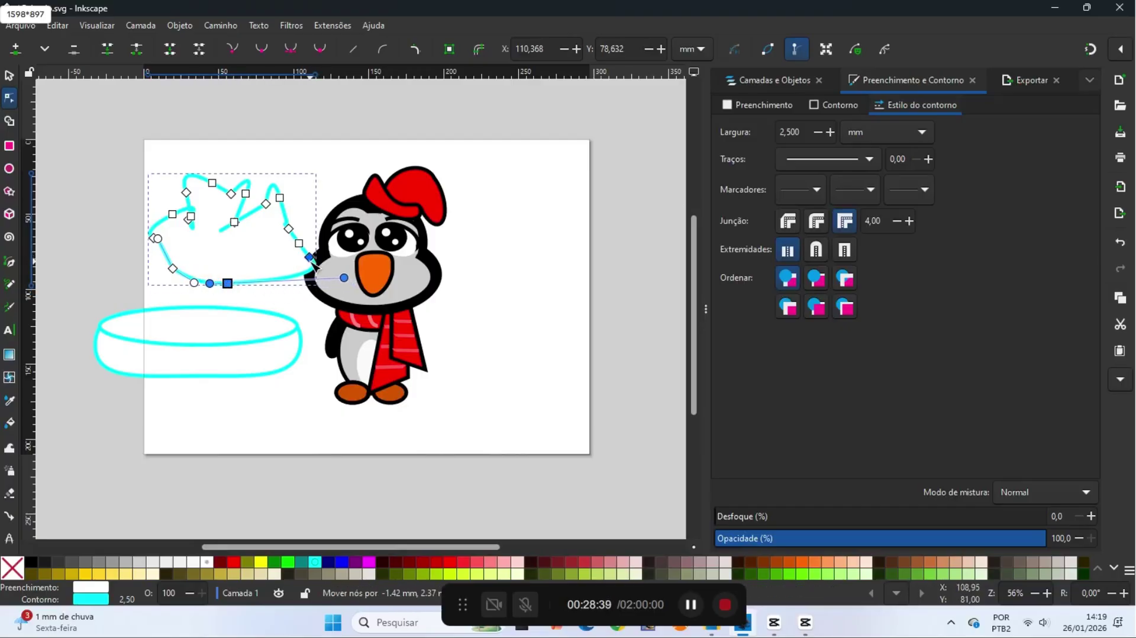
drag(309, 258, 332, 270)
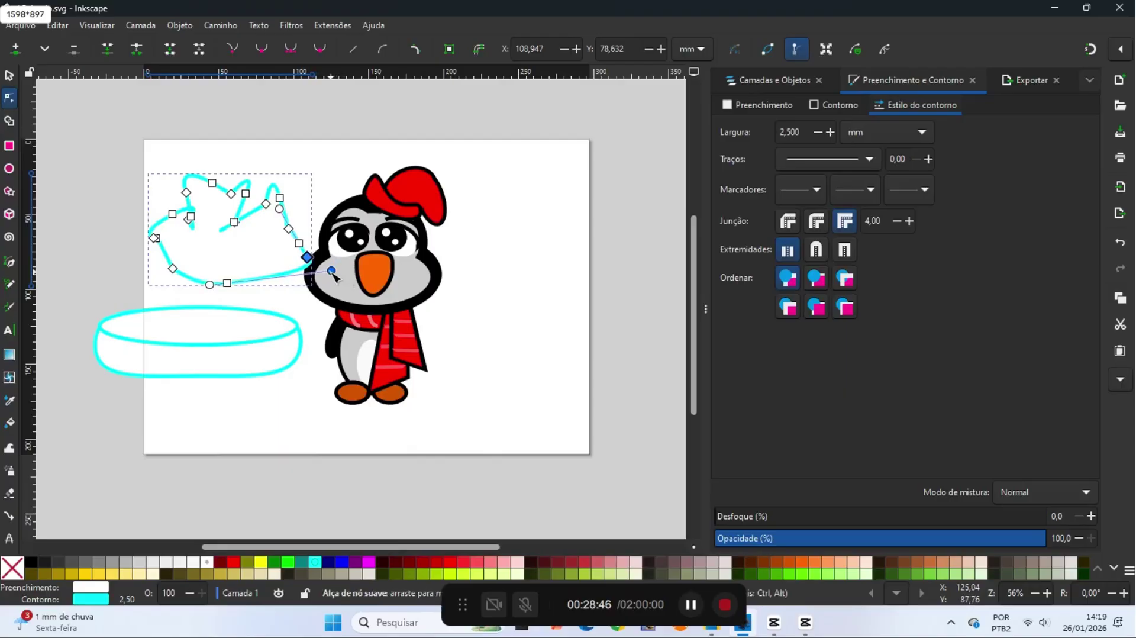
drag(190, 216, 145, 214)
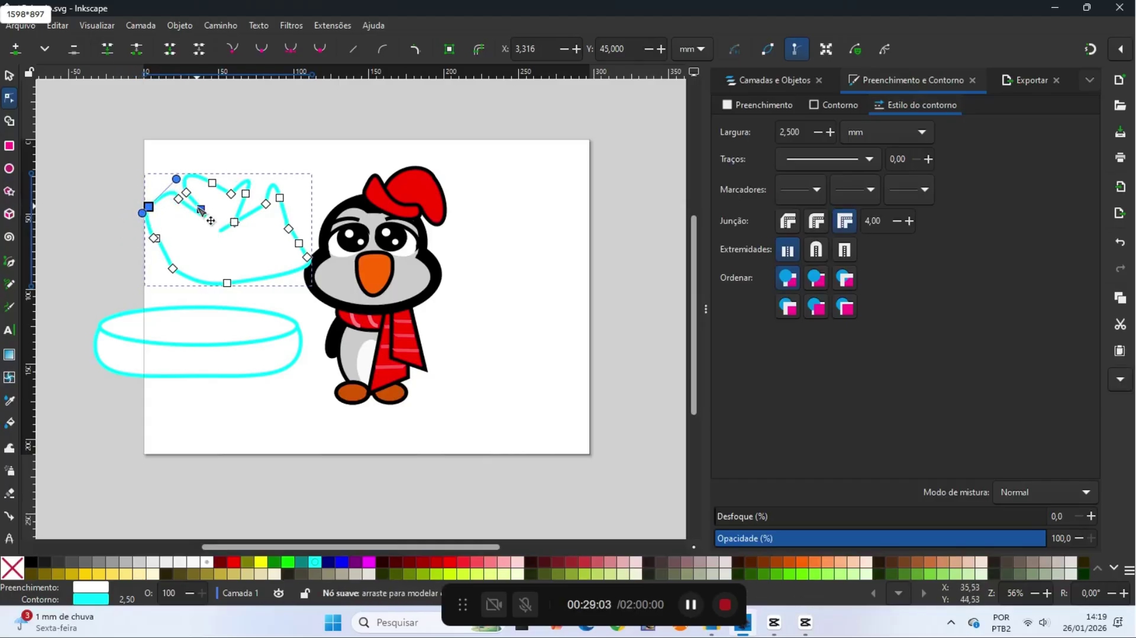
mouse_move(236, 223)
mouse_down()
mouse_move(263, 221)
mouse_move(254, 234)
mouse_up()
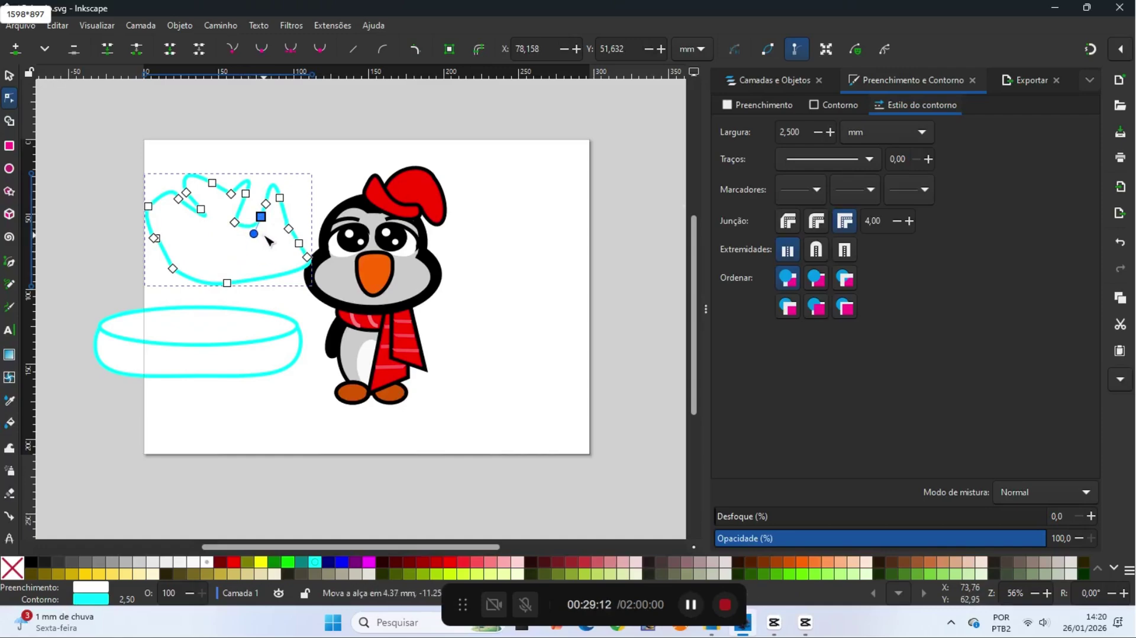
Save the drawing, shrink the jagged shape to about 88 × 60 mm and place it above the round block
click(10, 74)
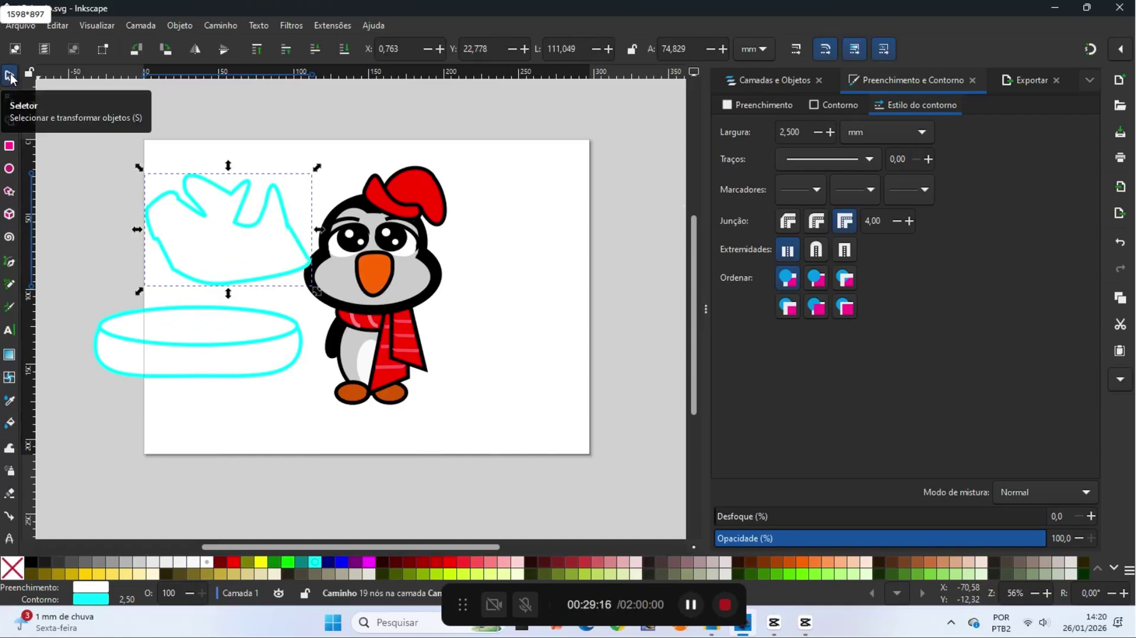
click(18, 26)
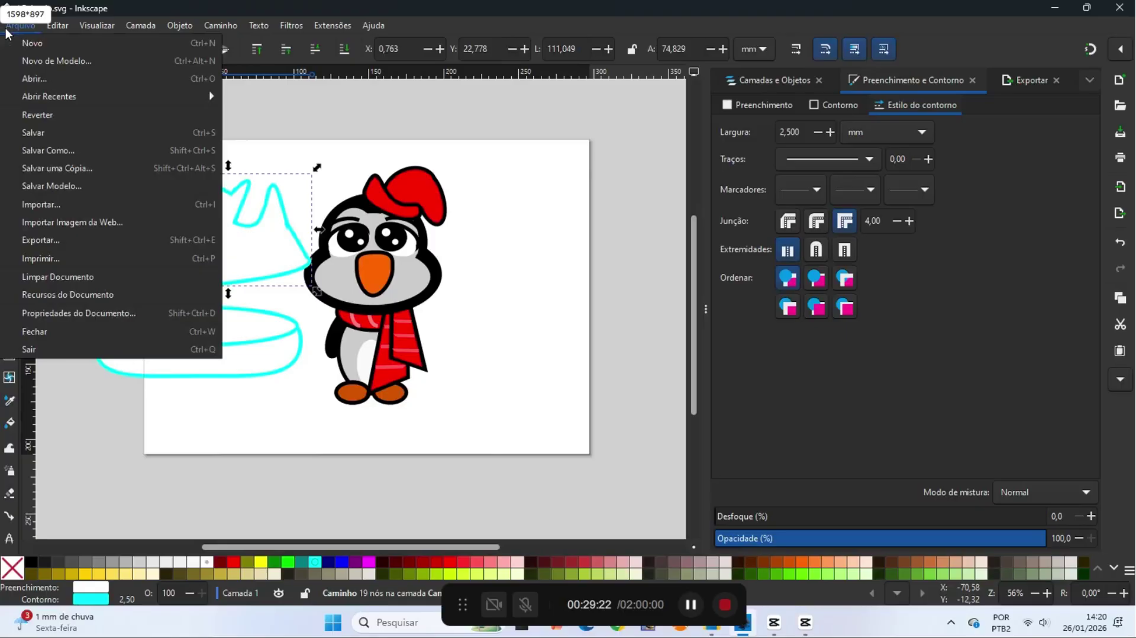
click(45, 133)
drag(138, 289, 169, 267)
drag(241, 234, 185, 252)
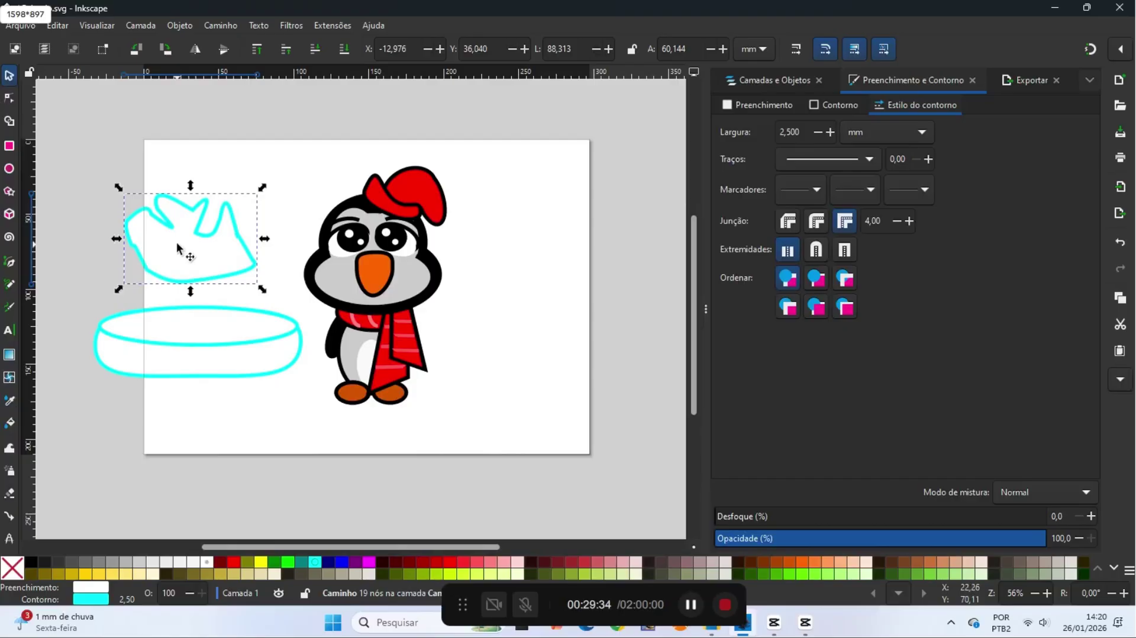
Duplicate the jagged shape, try mirroring it horizontally, and place one copy right of the penguin and the other above the round block
right_click(177, 247)
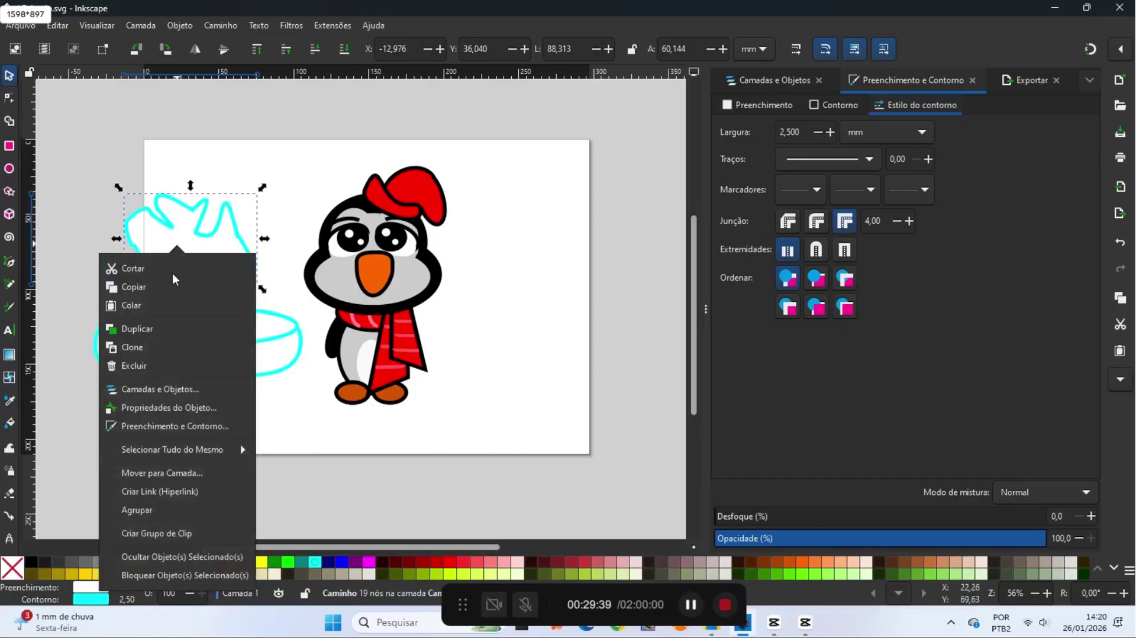
click(174, 326)
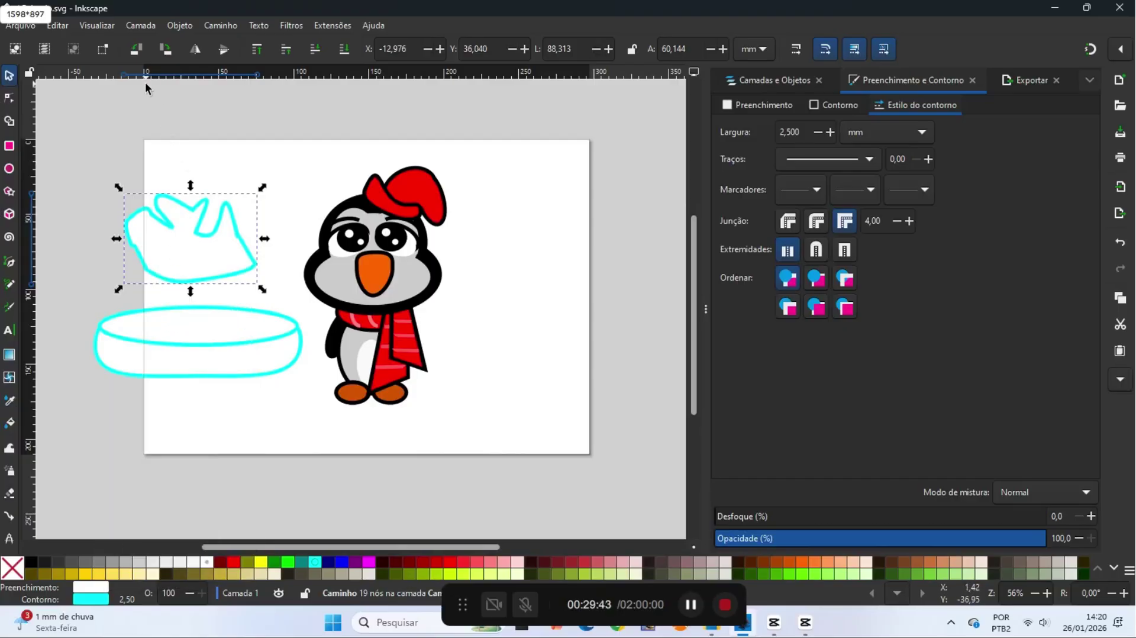
click(198, 52)
drag(223, 246, 528, 250)
click(195, 50)
drag(189, 243, 195, 245)
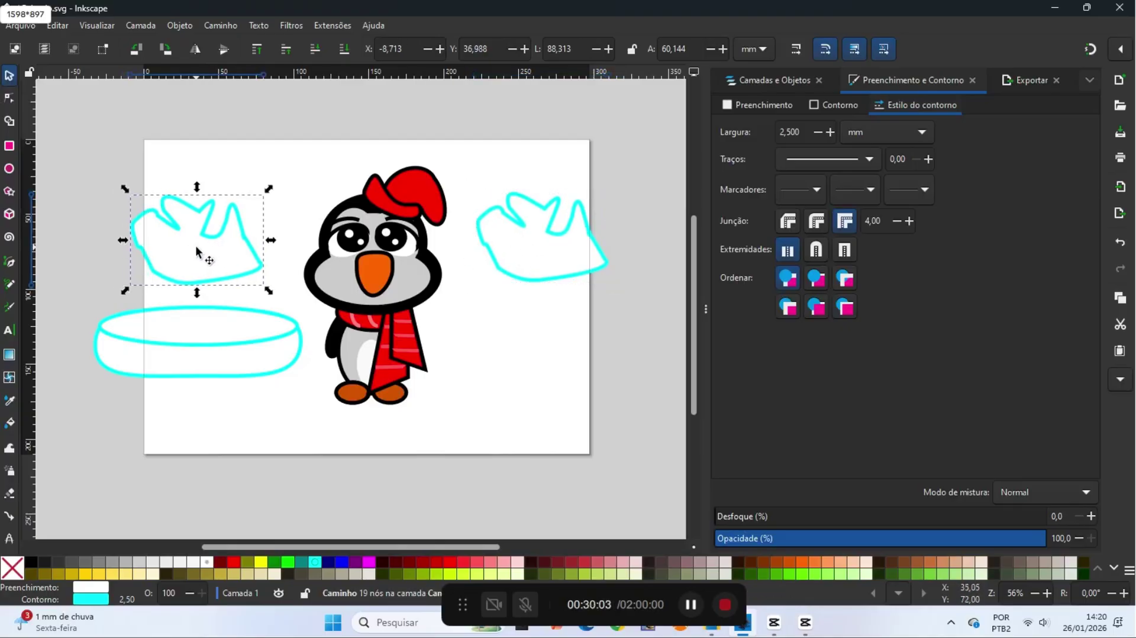
Edit the nodes of the jagged shape above the round block to widen its right peak and notch its left side, about 92 mm wide overall
click(16, 99)
drag(142, 253, 236, 211)
click(8, 75)
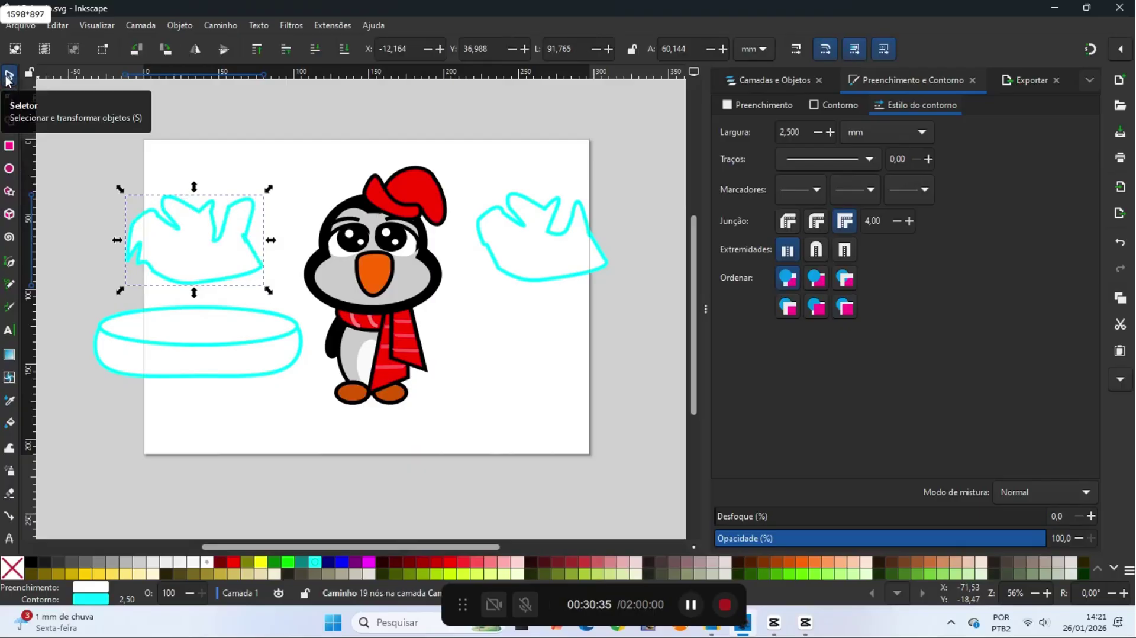
click(95, 265)
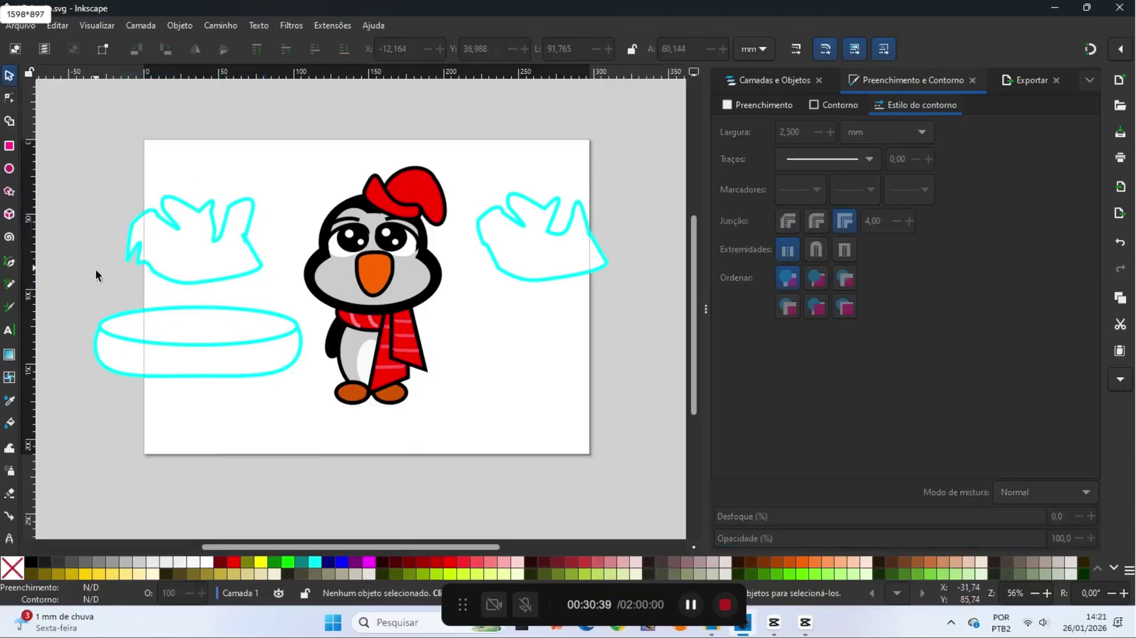
Draw a flat ellipse about 100 × 14 mm below the round block with black fill and no outline, and save the drawing
click(9, 169)
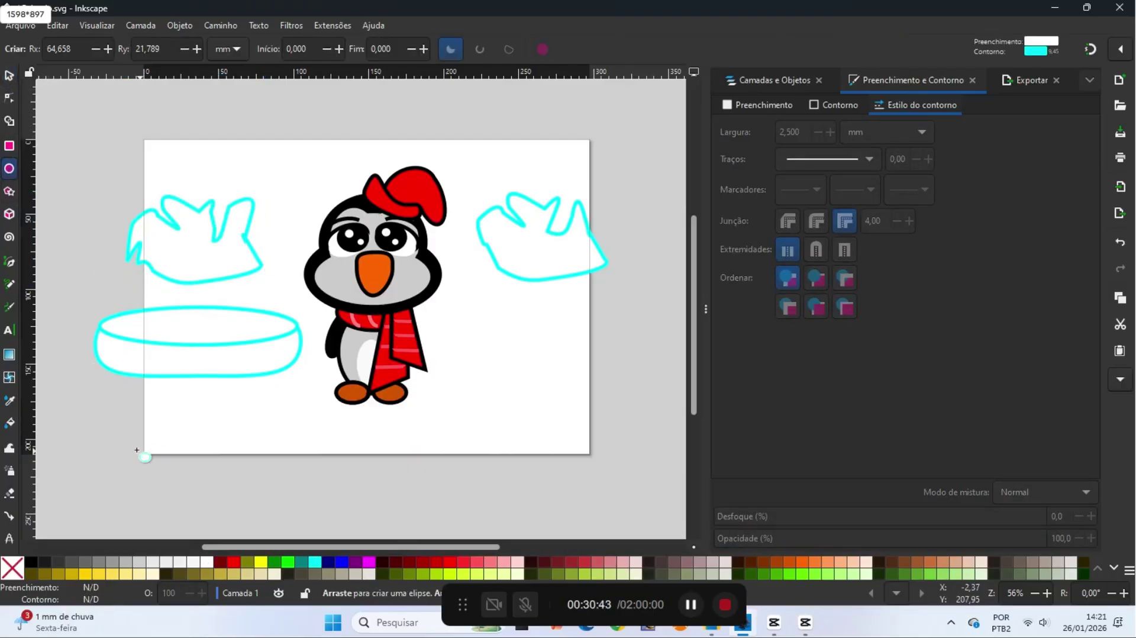
drag(101, 438, 248, 456)
click(32, 562)
right_click(20, 563)
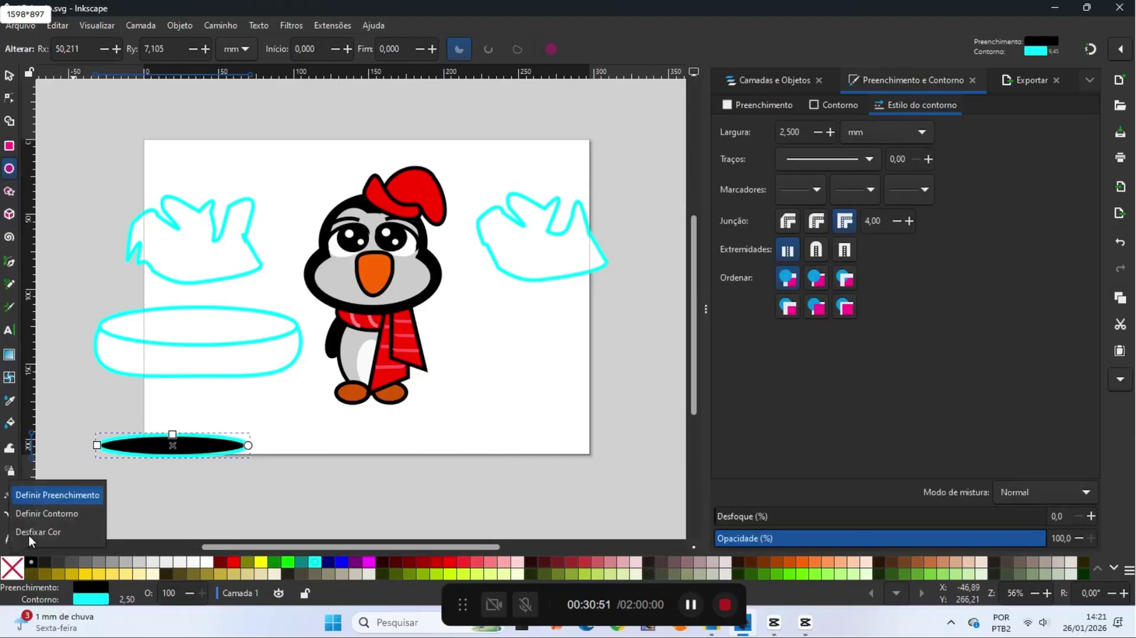
click(29, 535)
click(20, 26)
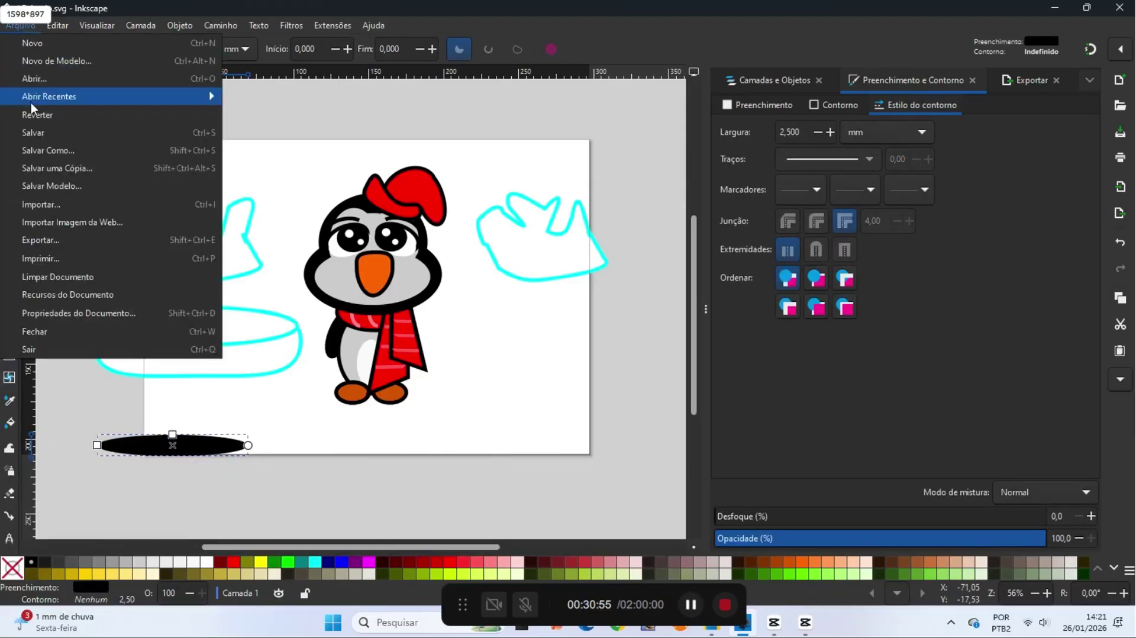
click(36, 132)
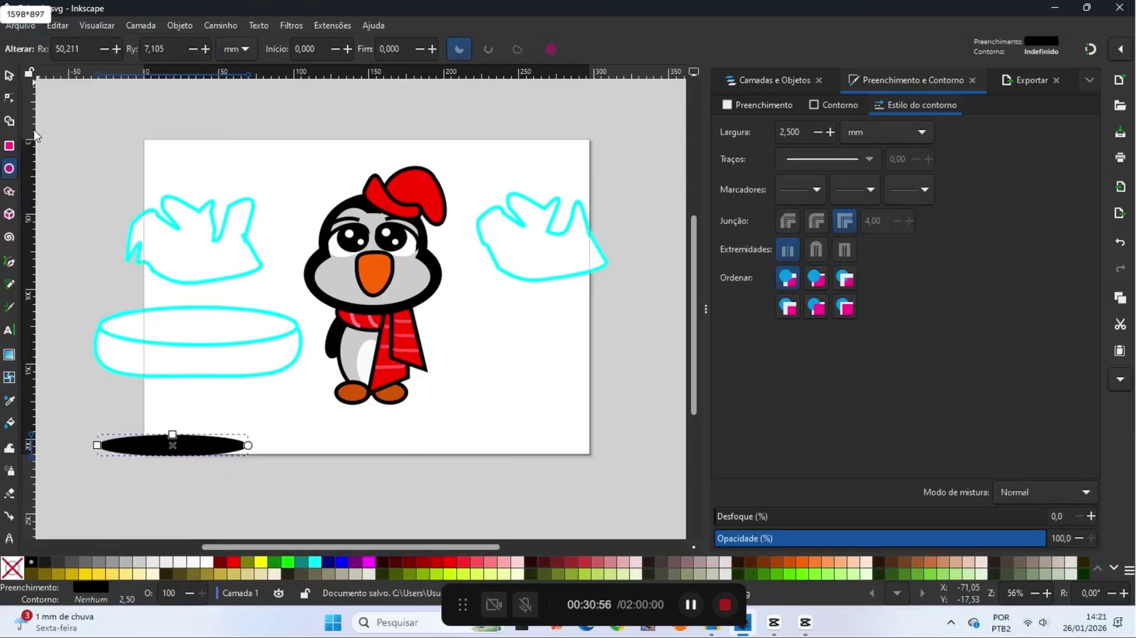
Set the black ellipse's opacity to 40% and its blur to 31%
click(1078, 538)
click(1078, 538)
click(1077, 538)
click(1077, 539)
click(1077, 540)
scroll(1077, 540, down, 20)
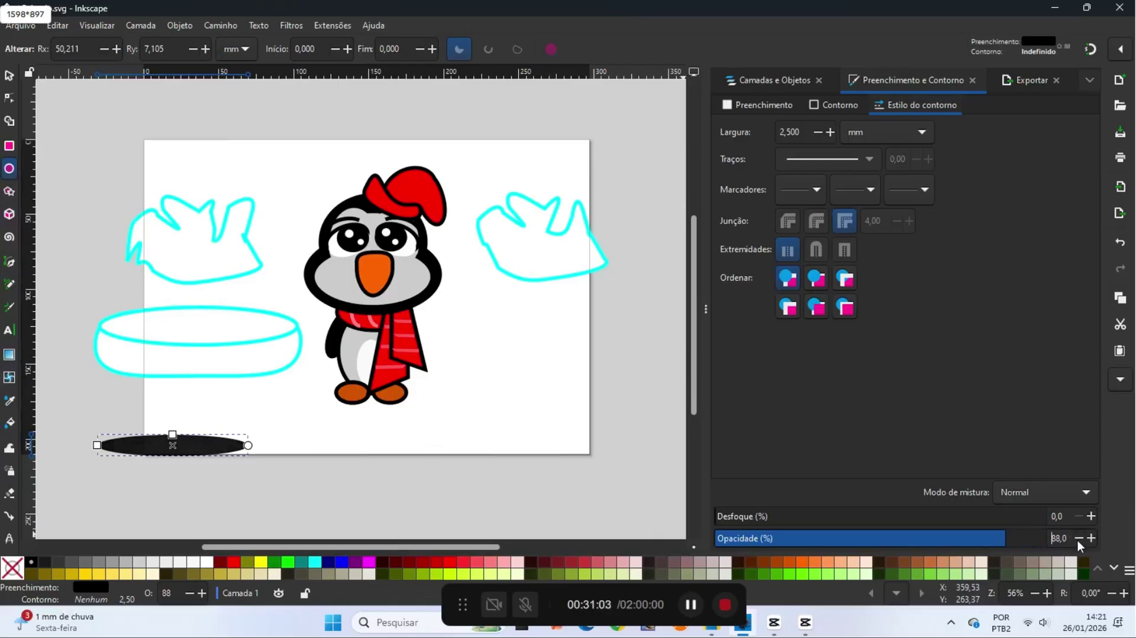
scroll(1077, 541, down, 20)
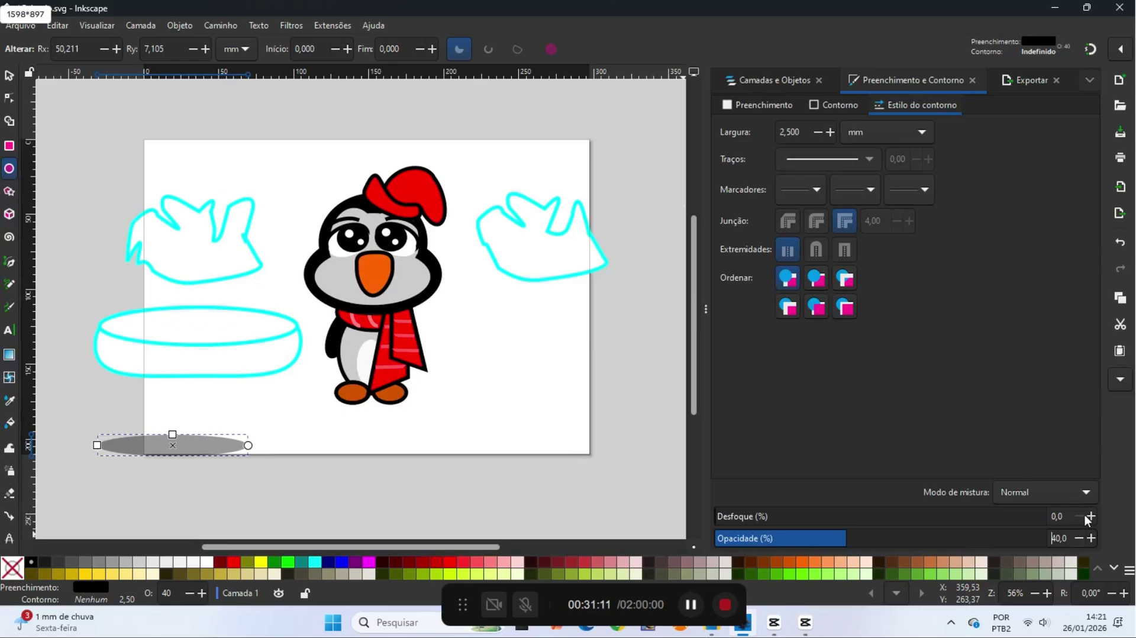
scroll(1091, 516, up, 4)
scroll(1091, 515, up, 20)
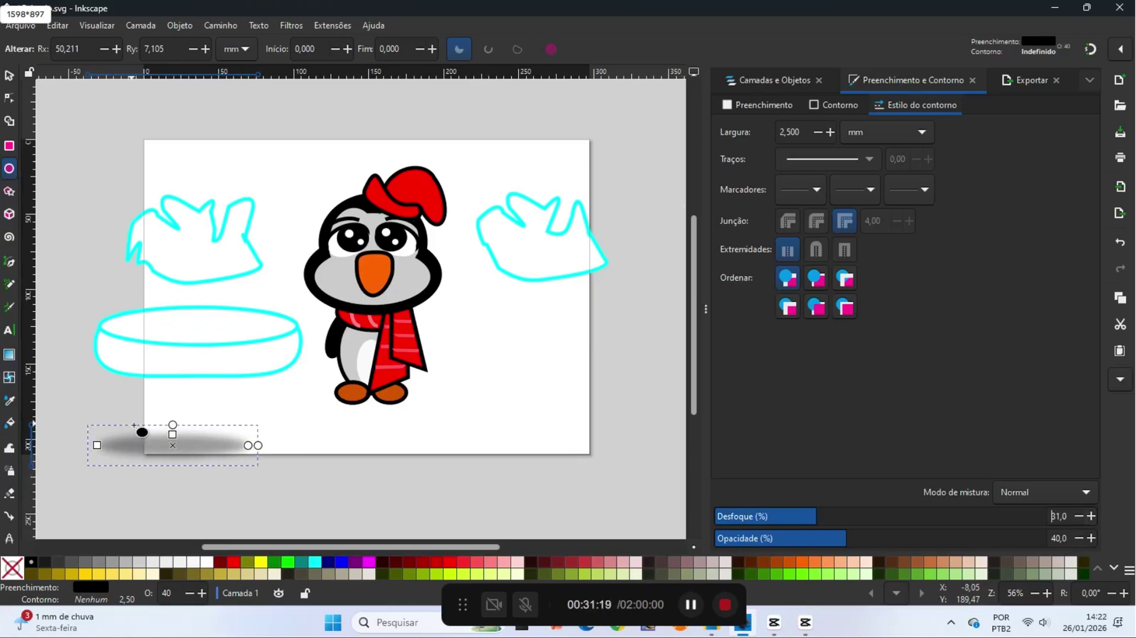
Place the blurred ellipse on the round block's top surface as a shadow and set its opacity to 36%
click(9, 76)
drag(168, 441, 198, 331)
click(63, 300)
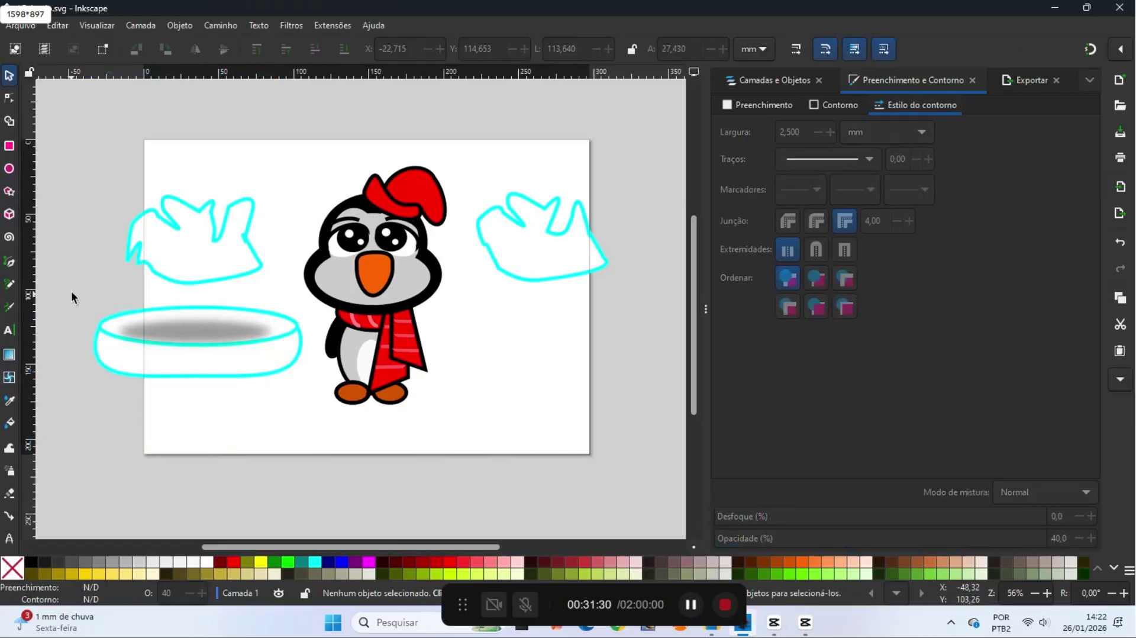
click(184, 332)
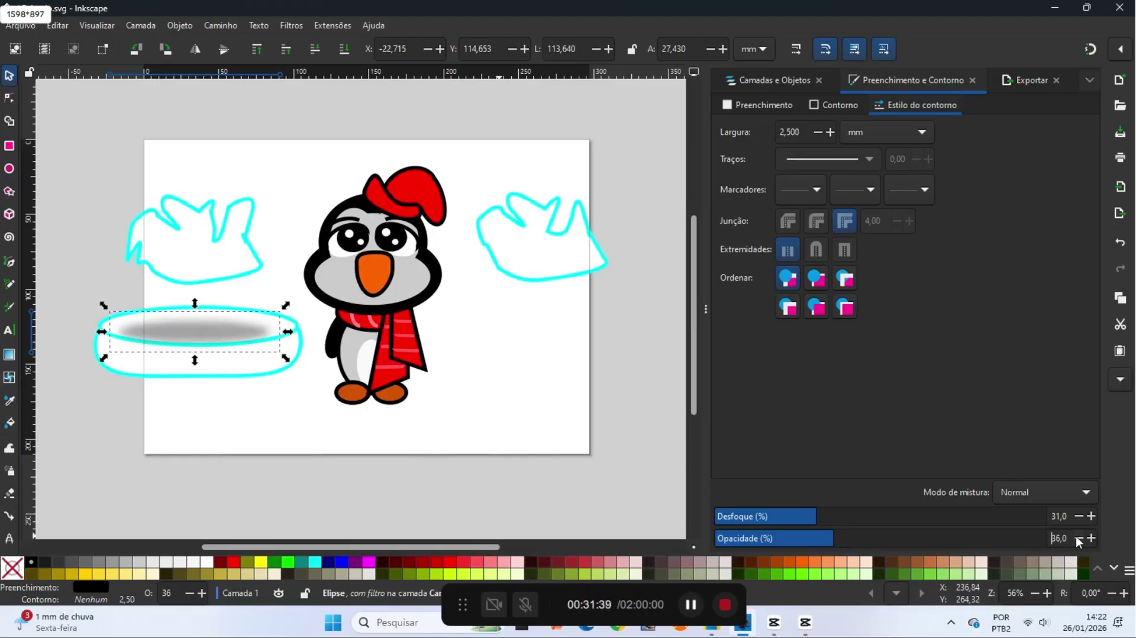
click(63, 303)
Group the round block with its shadow and place the group under the penguin's feet, behind all other objects
drag(65, 282, 324, 408)
click(180, 25)
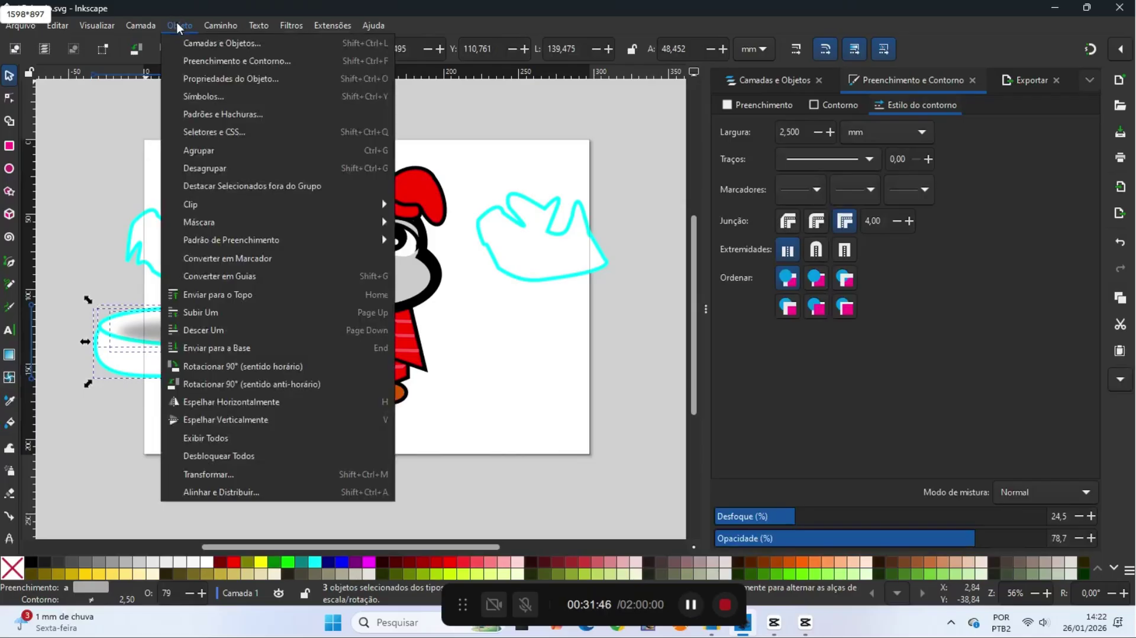
click(203, 160)
drag(221, 334, 396, 398)
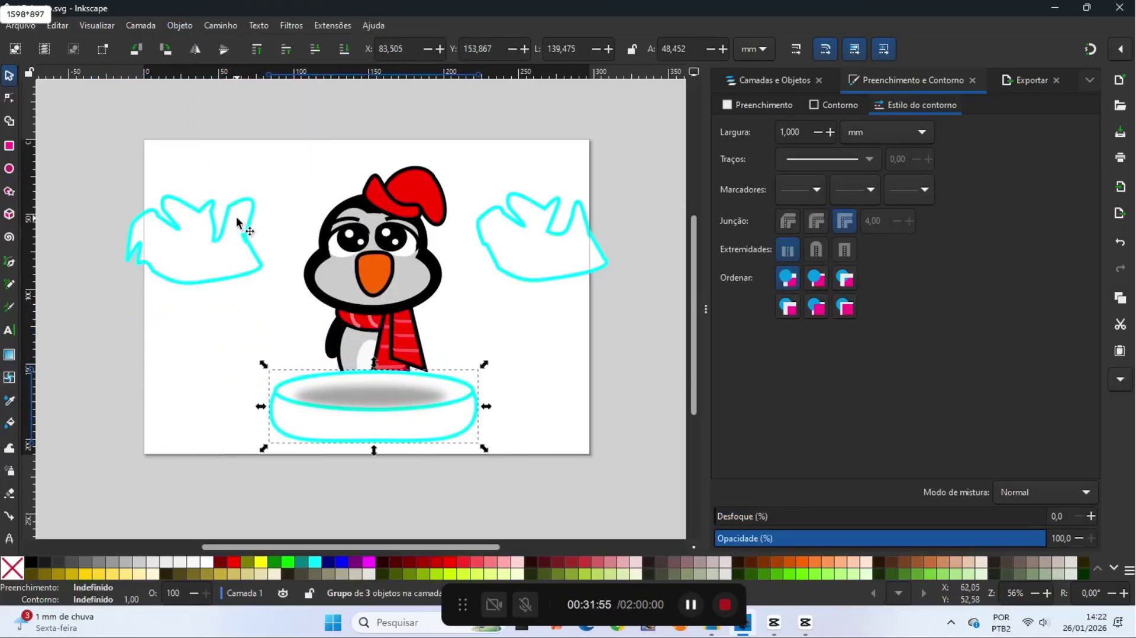
click(174, 26)
click(204, 347)
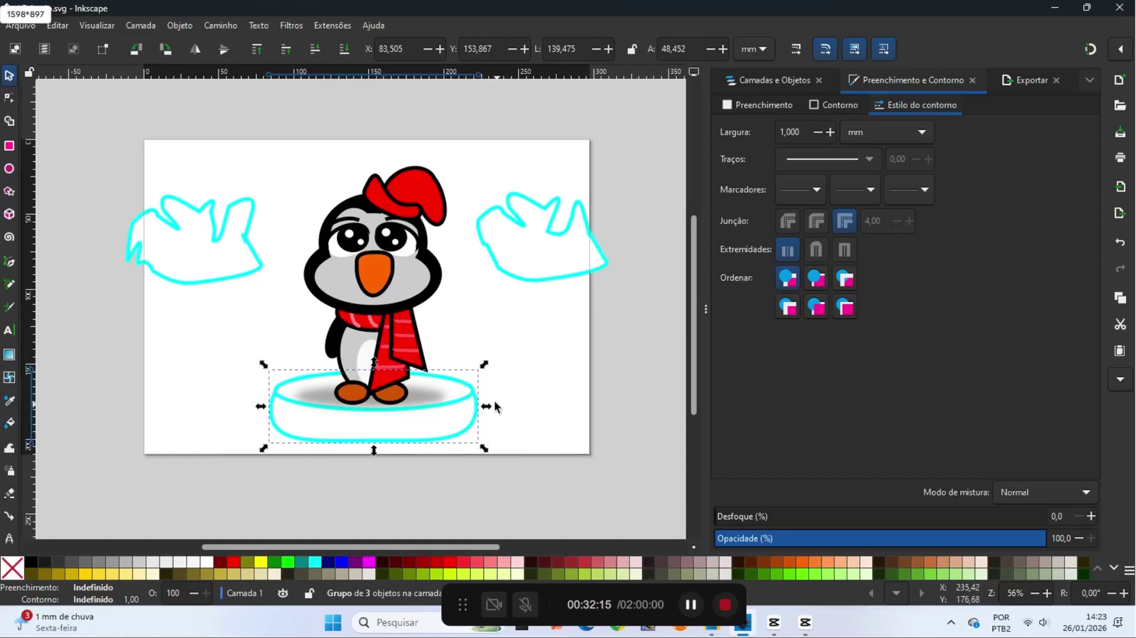
Try nudging the penguin's body up on the ice block, and revert the move
click(385, 302)
key(Up)
key(Up)
key(Up)
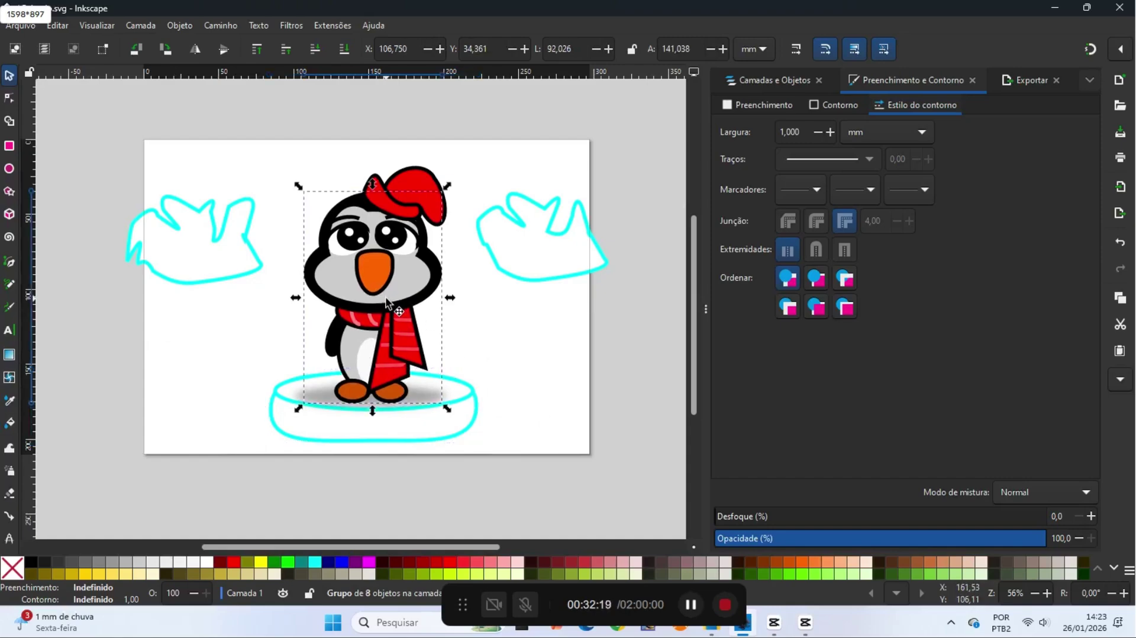
key(Down)
key(Down)
key(Down)
key(Down)
key(Page_Down)
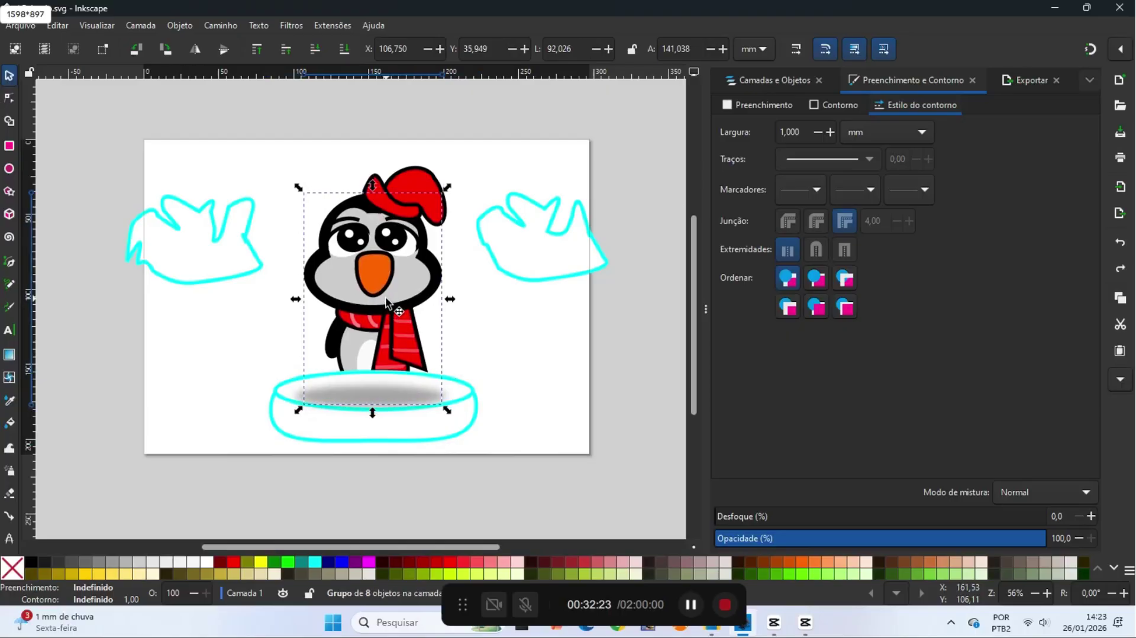
Group the penguin's body with its red hat
click(273, 152)
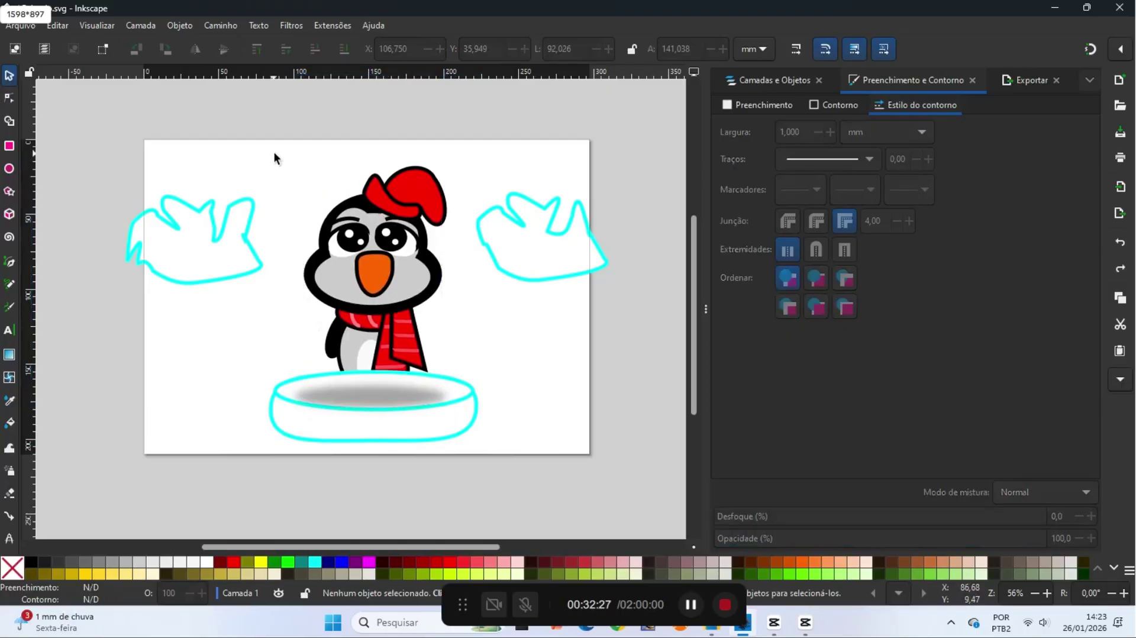
drag(277, 146, 460, 406)
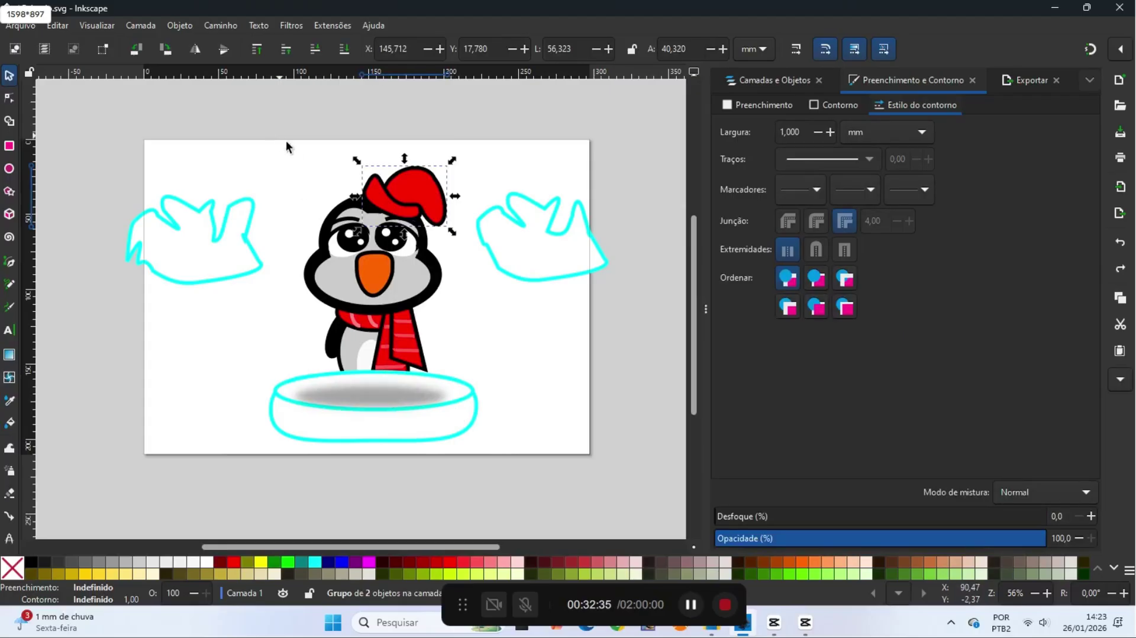
key(Escape)
click(386, 199)
shift+click(402, 265)
click(180, 24)
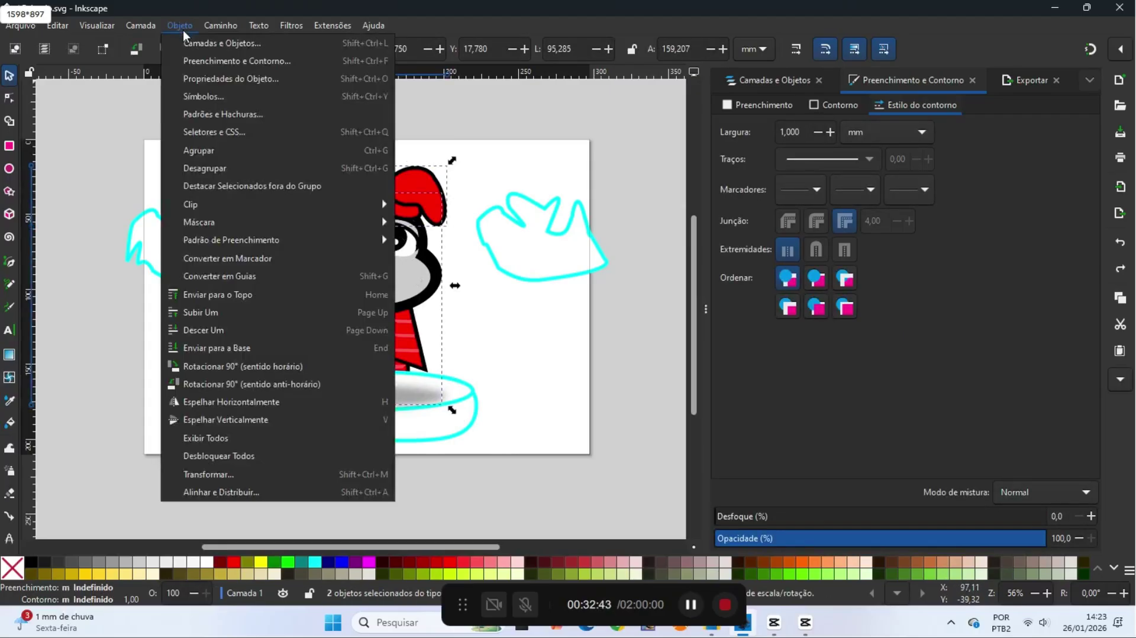
click(201, 149)
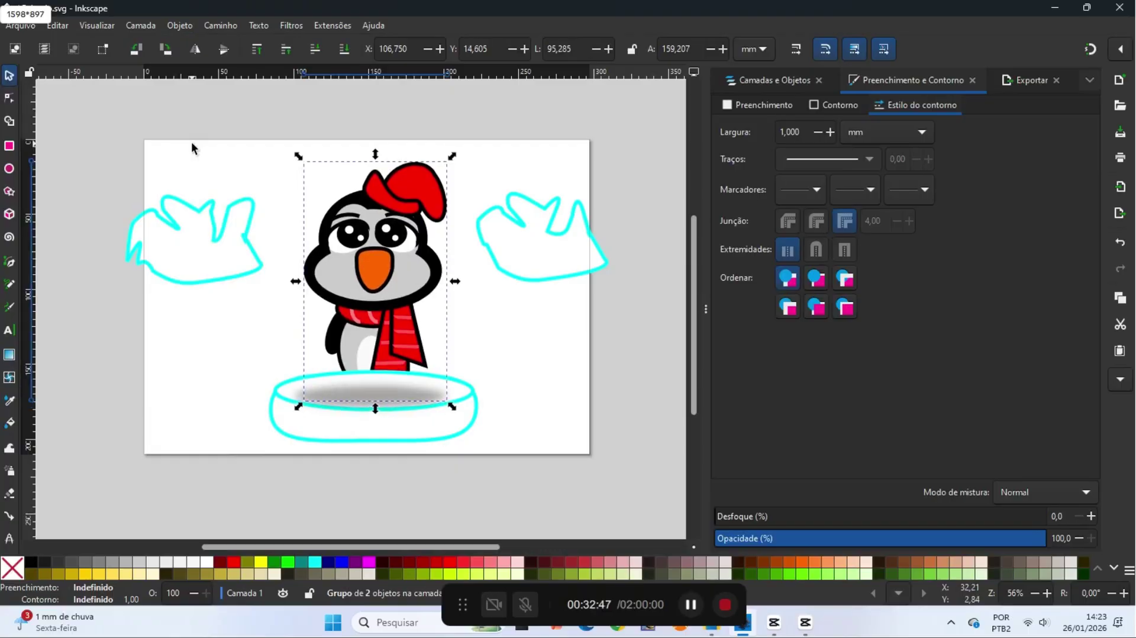
Bring the penguin group to the front, standing on the ice block at Y about 15.1 mm, and save the drawing
key(Up)
key(Up)
key(Up)
click(177, 26)
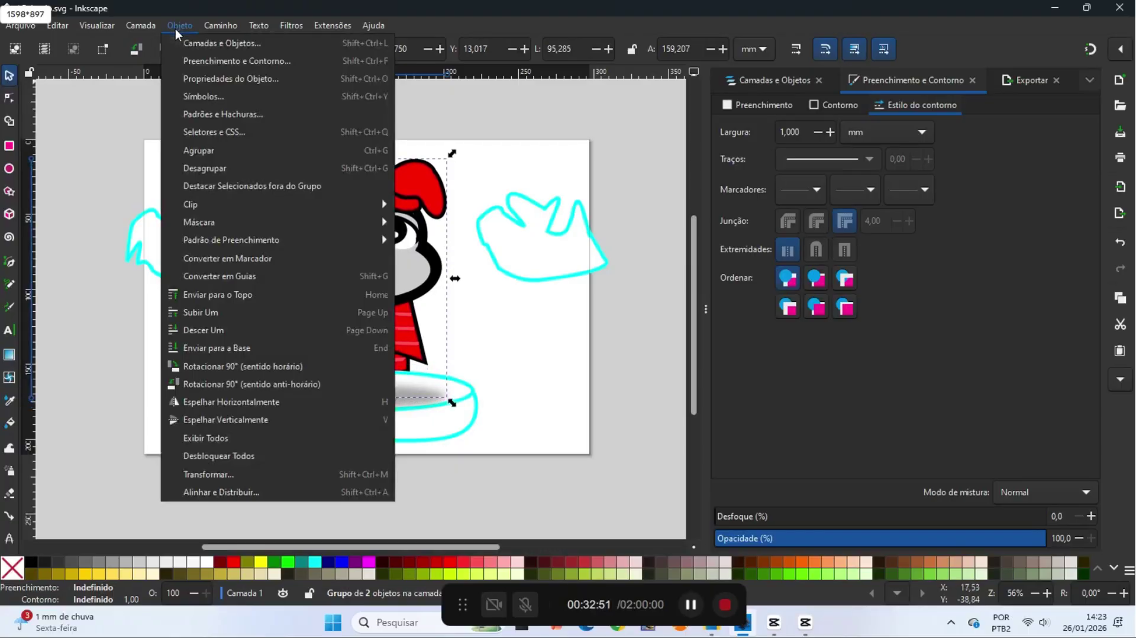
click(187, 290)
key(Down)
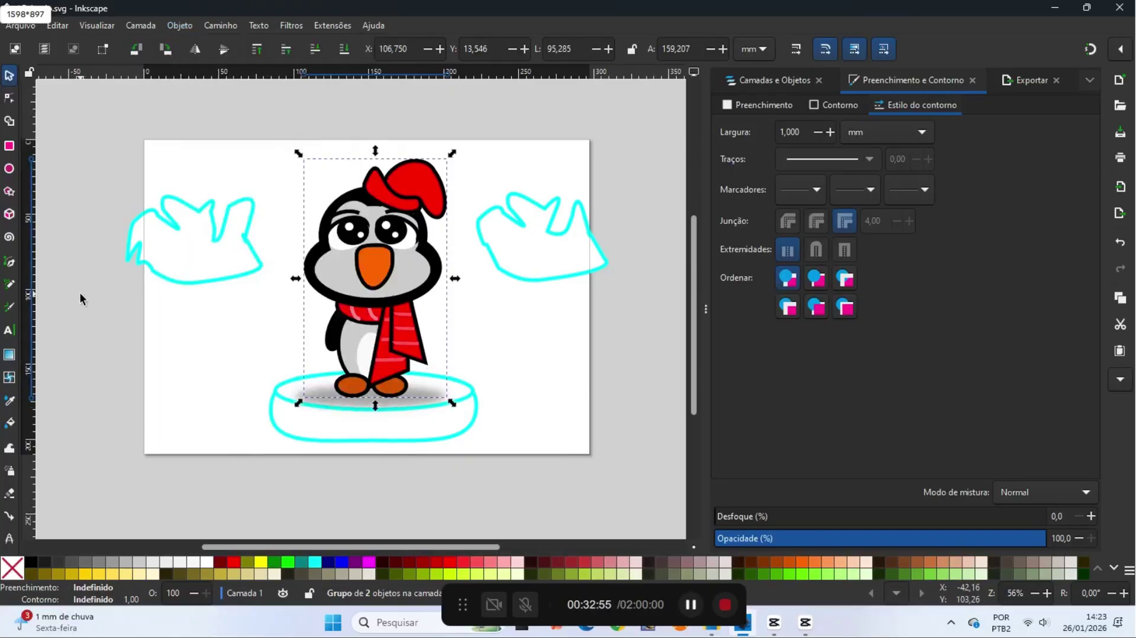
key(Down)
key(Down)
key(Down)
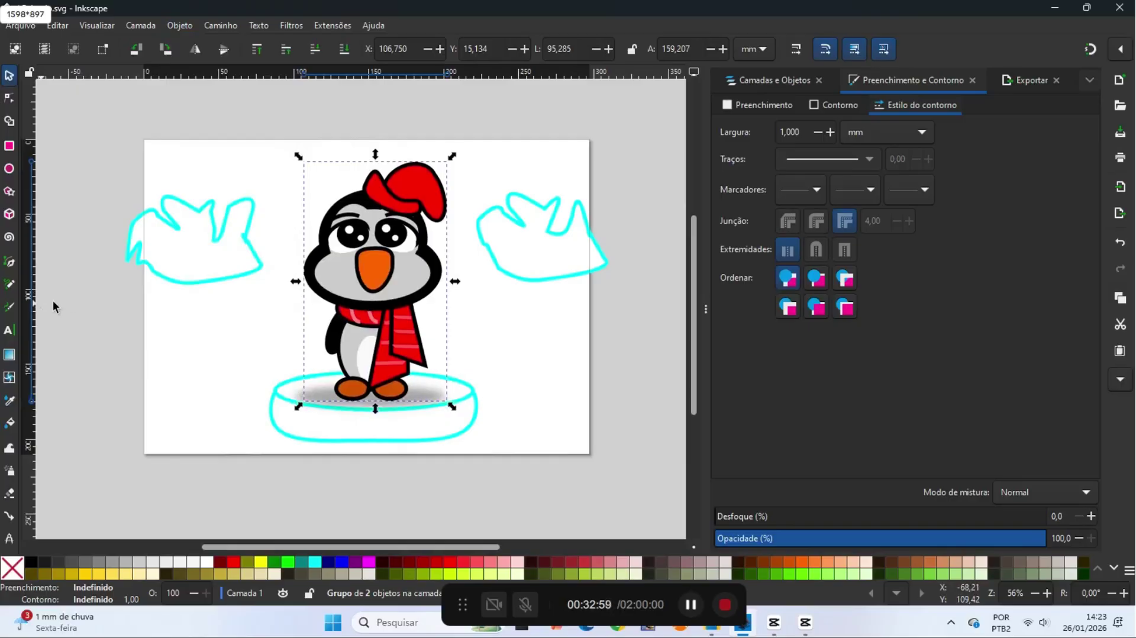
key(Escape)
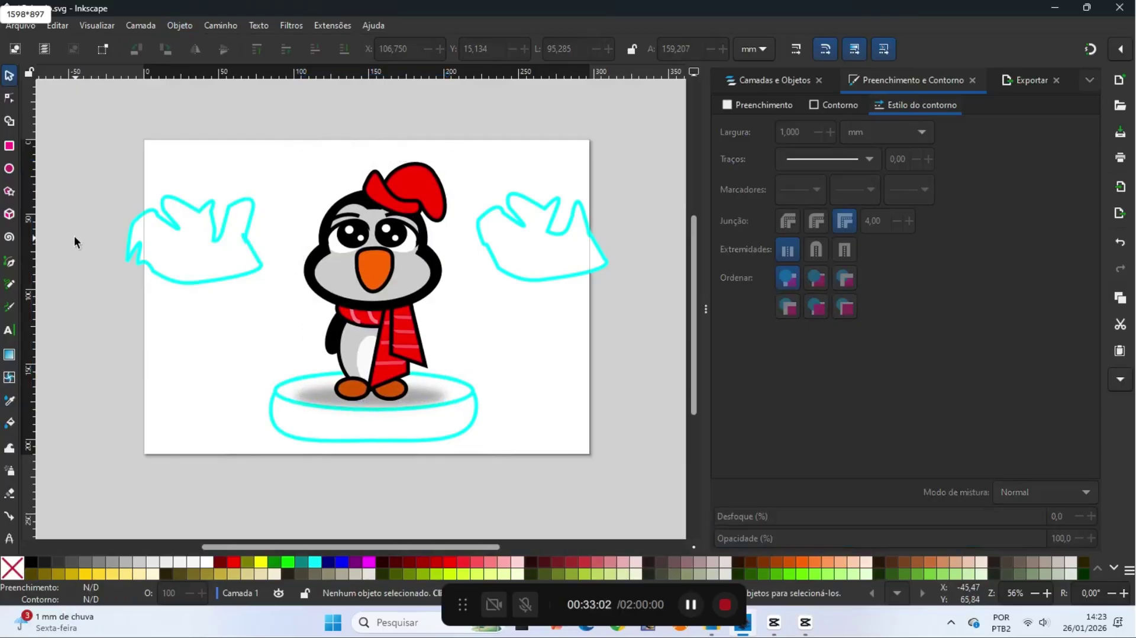
click(19, 26)
click(37, 128)
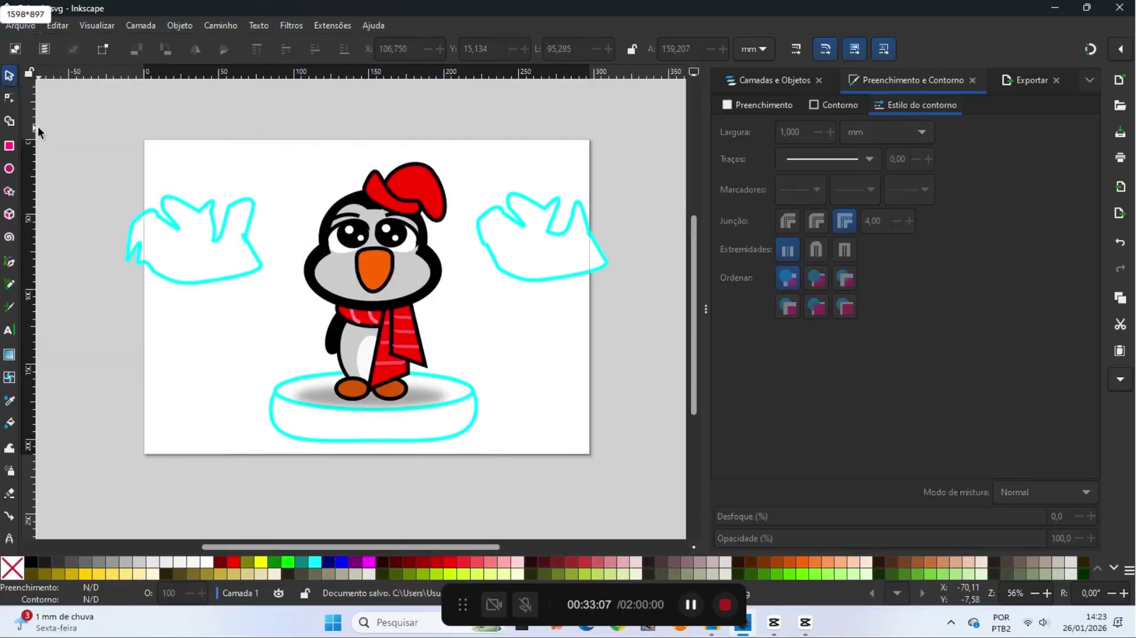
Draw a rectangle about 337 × 149 mm over the lower part of the page, with 100% opacity and a pure blue fill
click(9, 146)
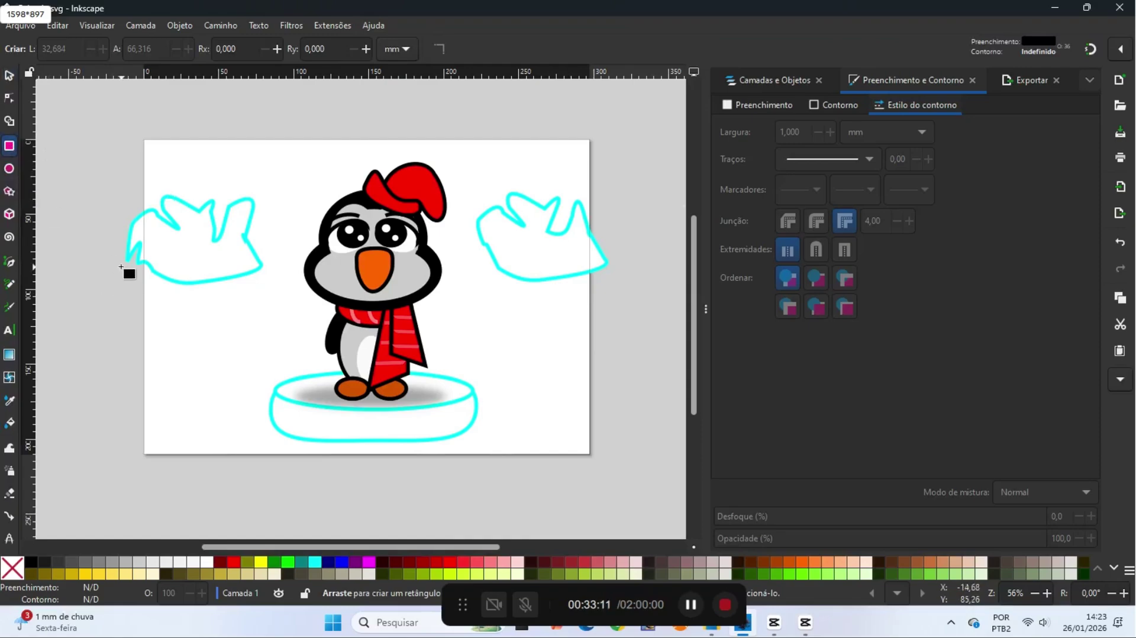
mouse_move(109, 244)
mouse_down()
mouse_move(134, 313)
mouse_move(361, 473)
mouse_move(598, 480)
mouse_move(615, 468)
mouse_up()
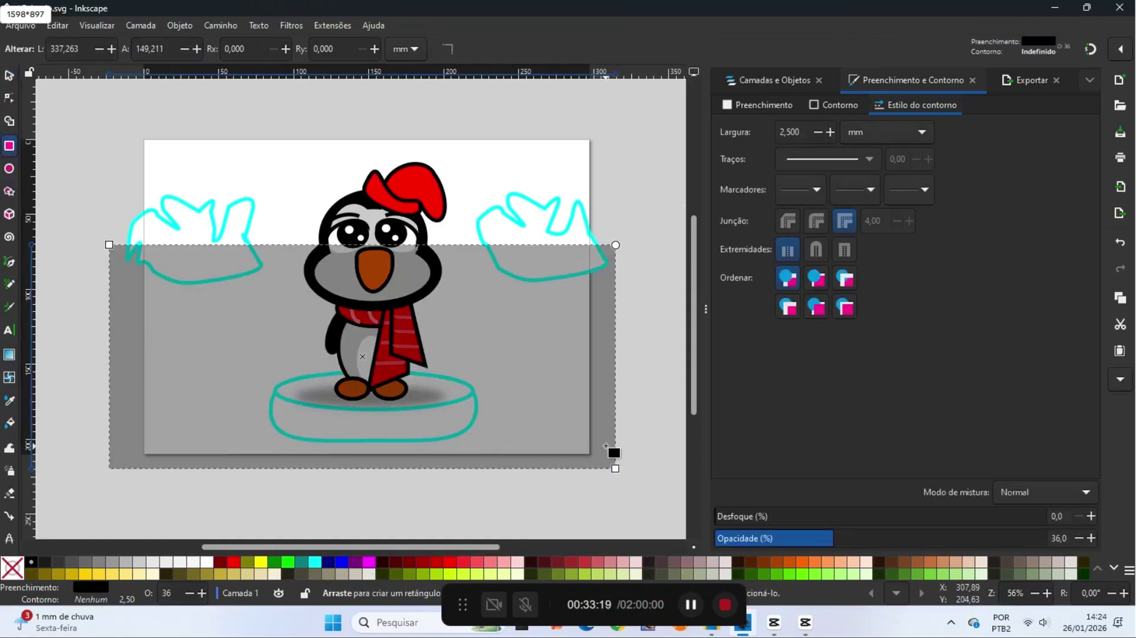
drag(1091, 537, 1091, 537)
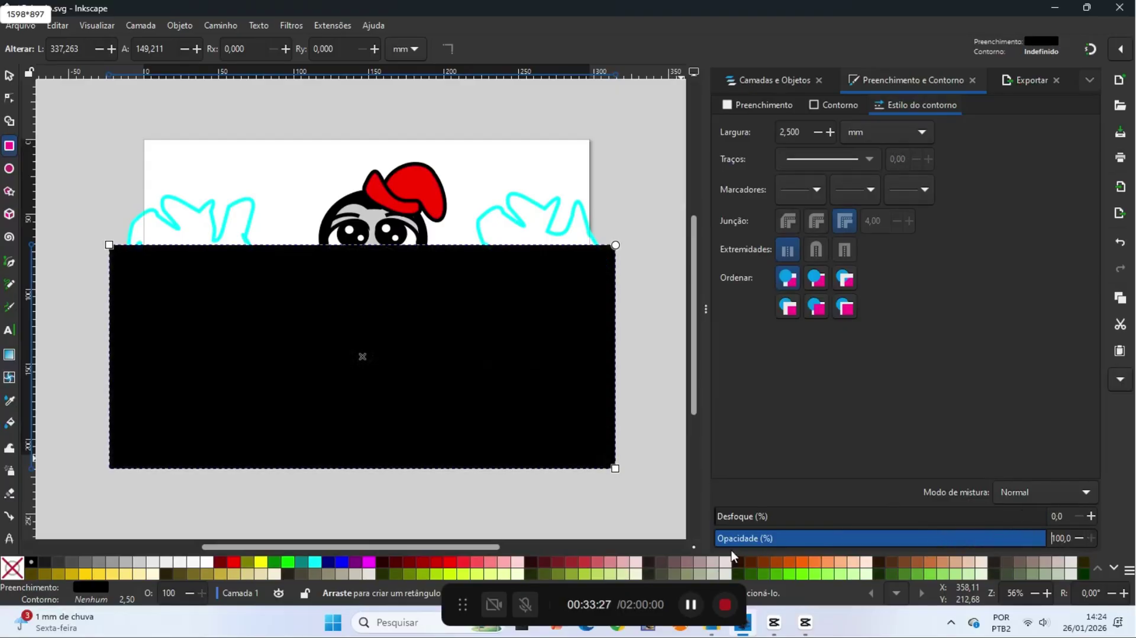
click(339, 562)
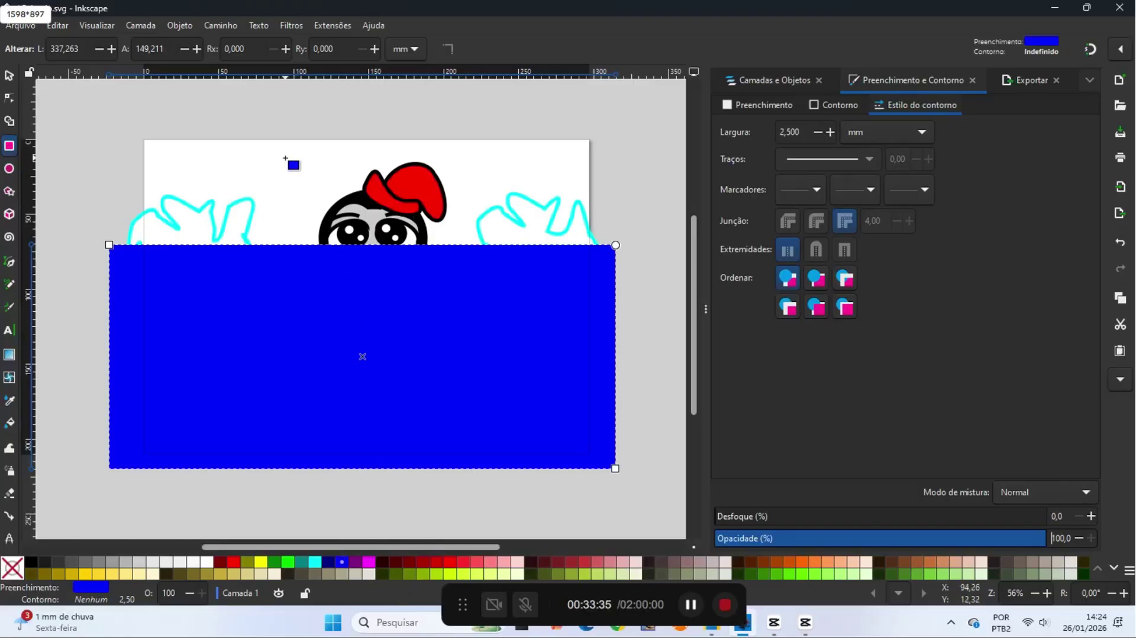
Send the blue rectangle behind all other objects and save the drawing
click(190, 25)
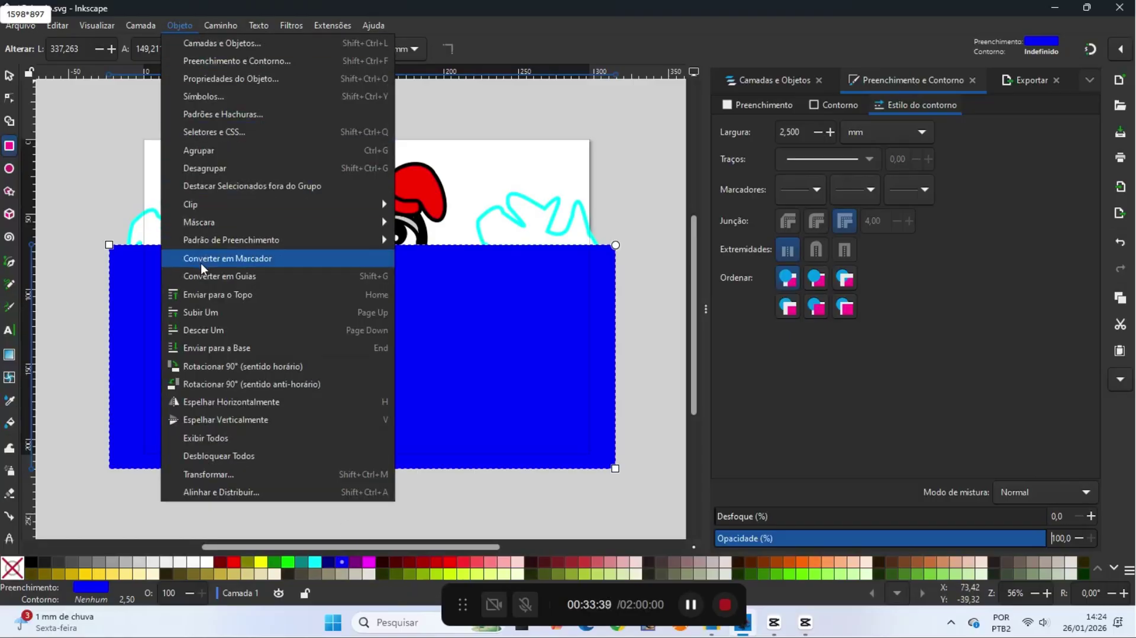
click(208, 349)
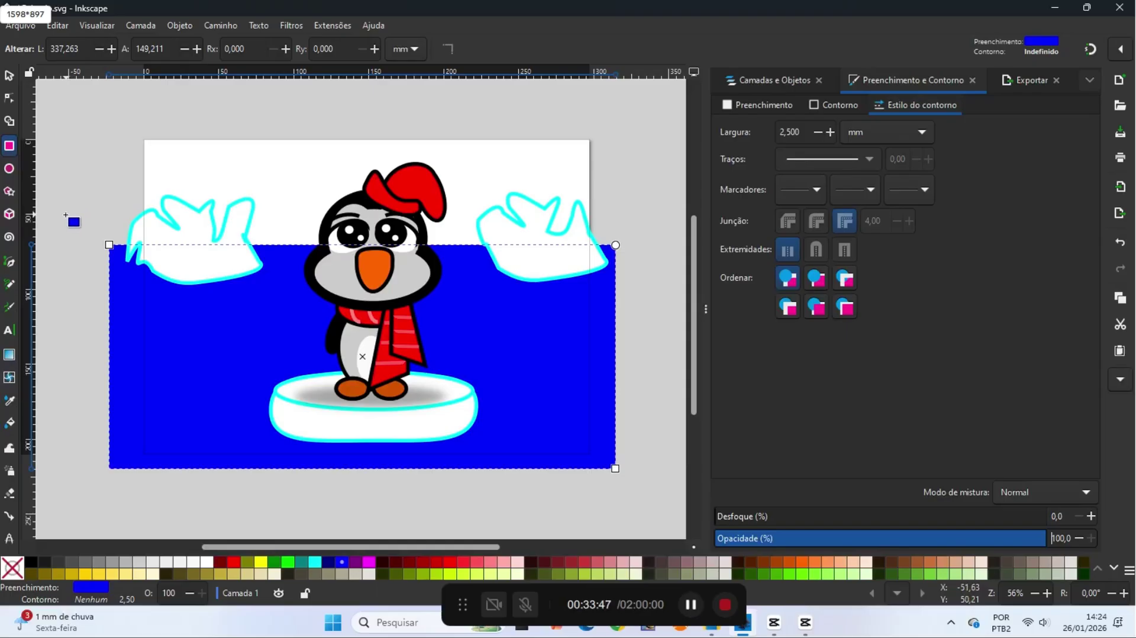
click(15, 28)
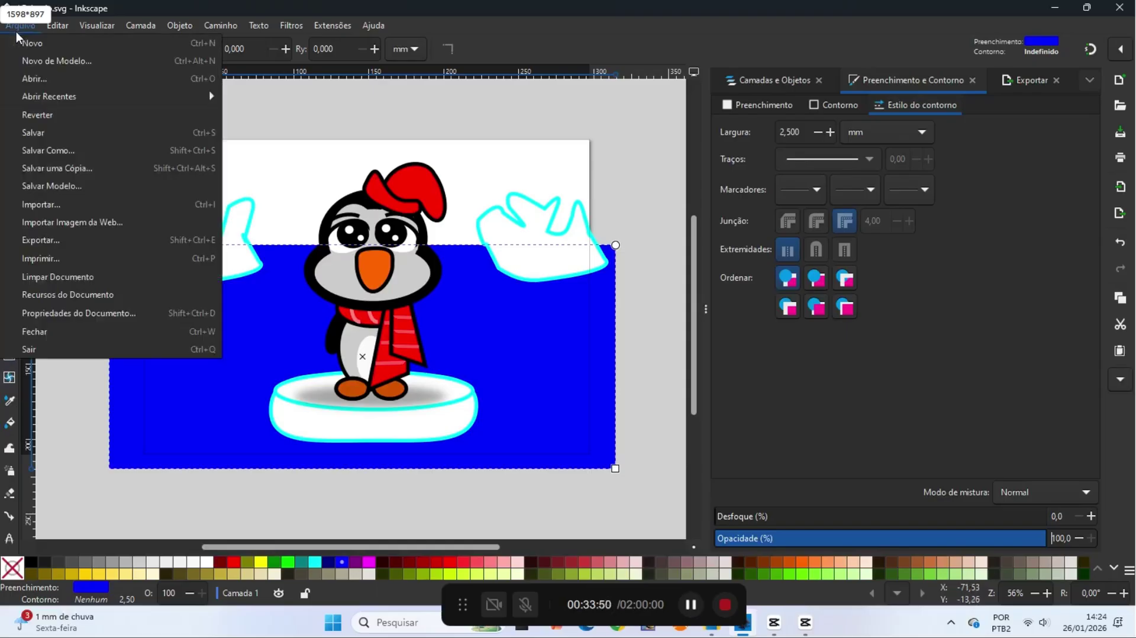
click(44, 131)
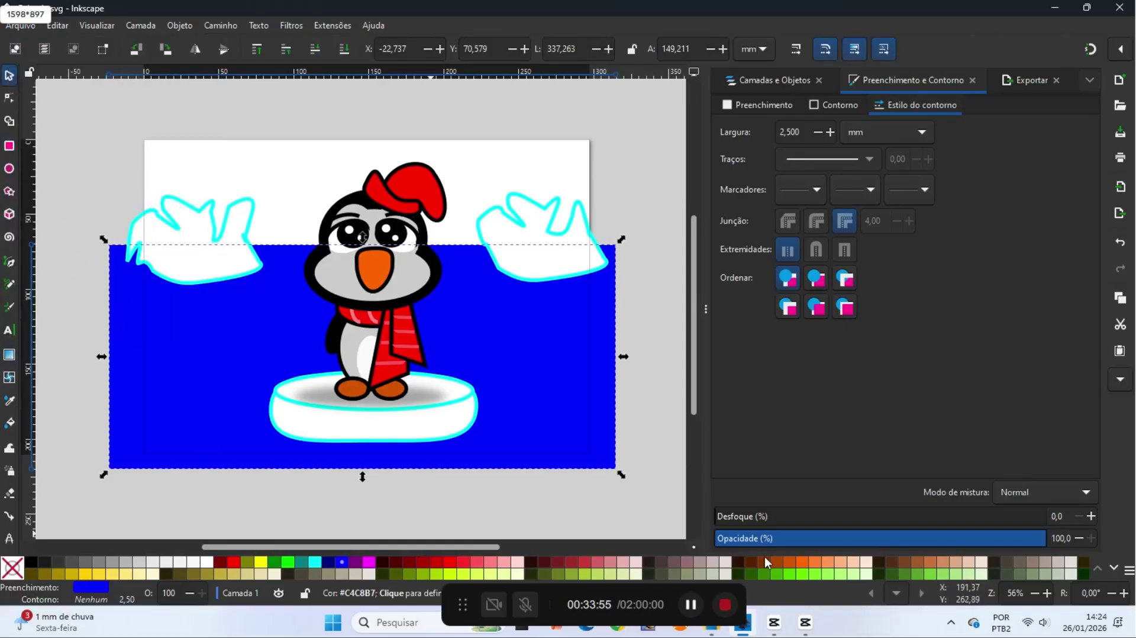
Change the background rectangle's fill to the dark blue #214478
click(1113, 569)
click(585, 572)
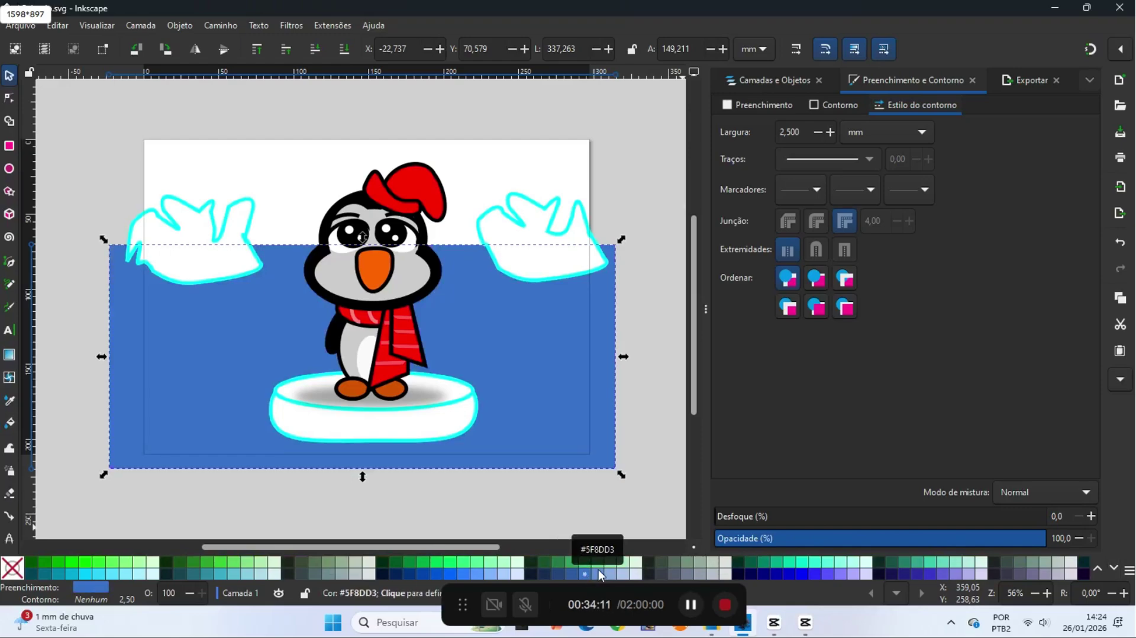
click(557, 573)
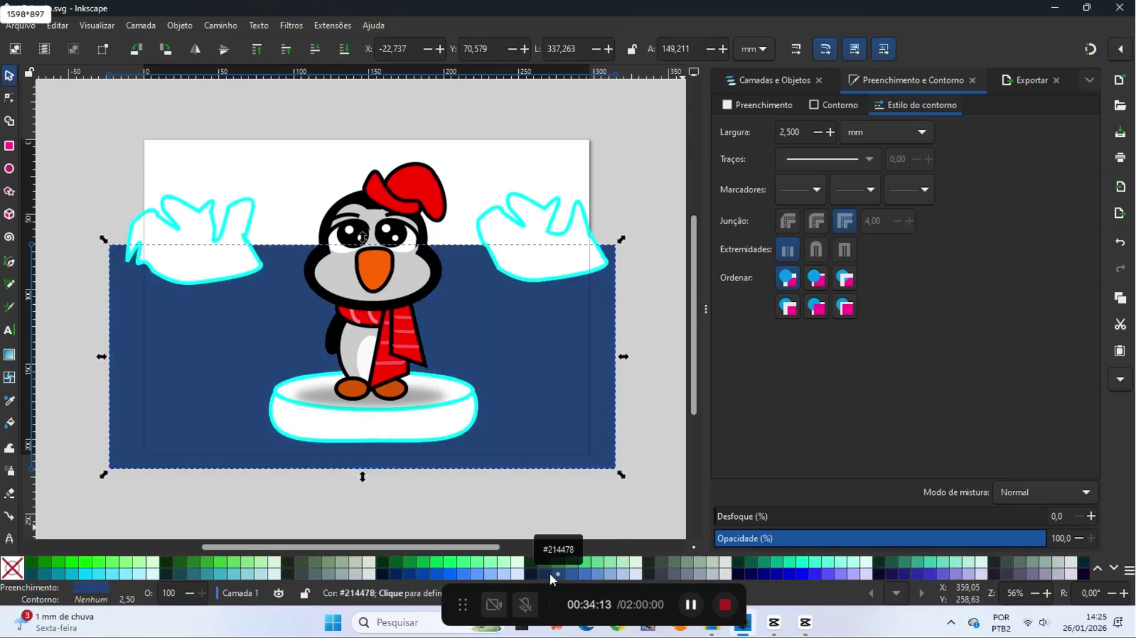
Deselect the background rectangle and save the drawing
click(68, 147)
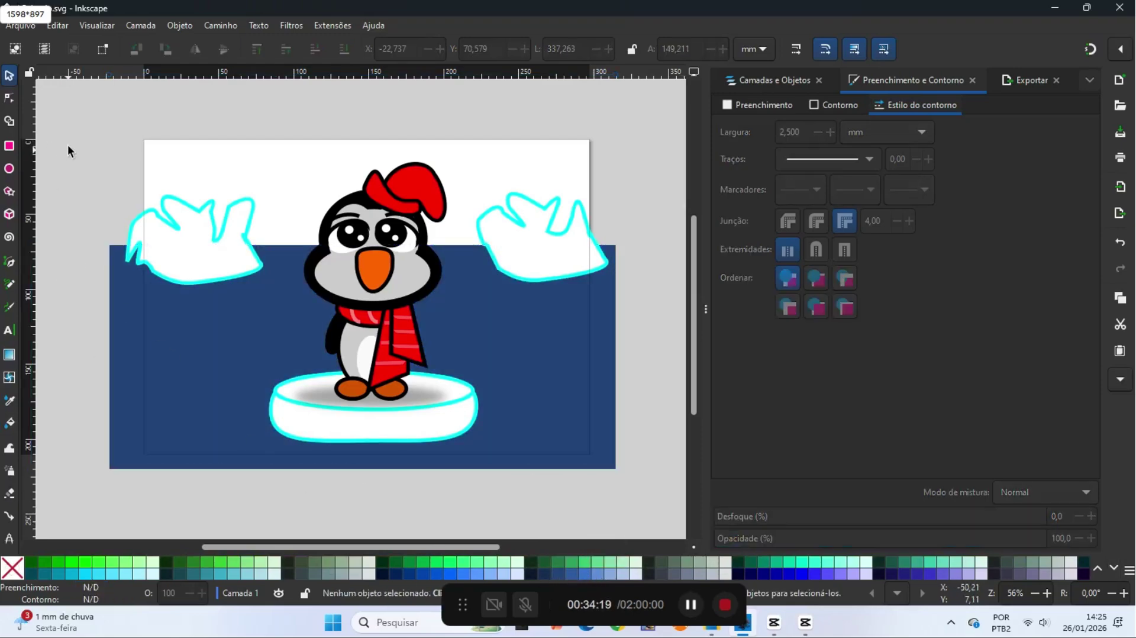
click(20, 25)
click(35, 130)
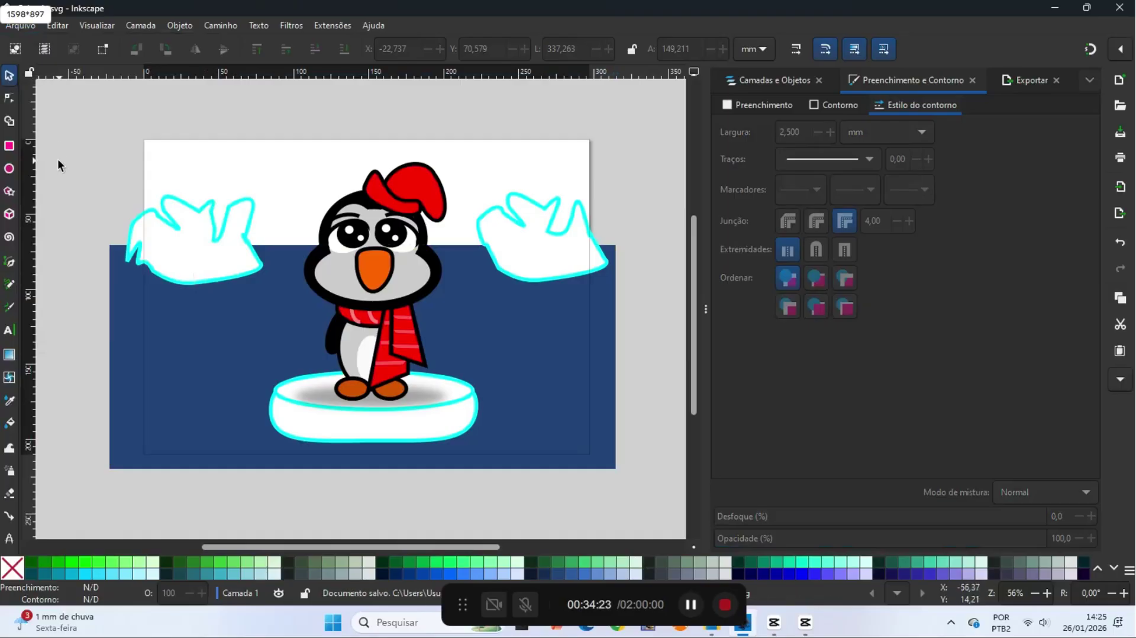
Draw a flat ellipse about 92 × 27 mm below the left iceberg and give it a pale green outline
click(9, 169)
drag(54, 287, 190, 325)
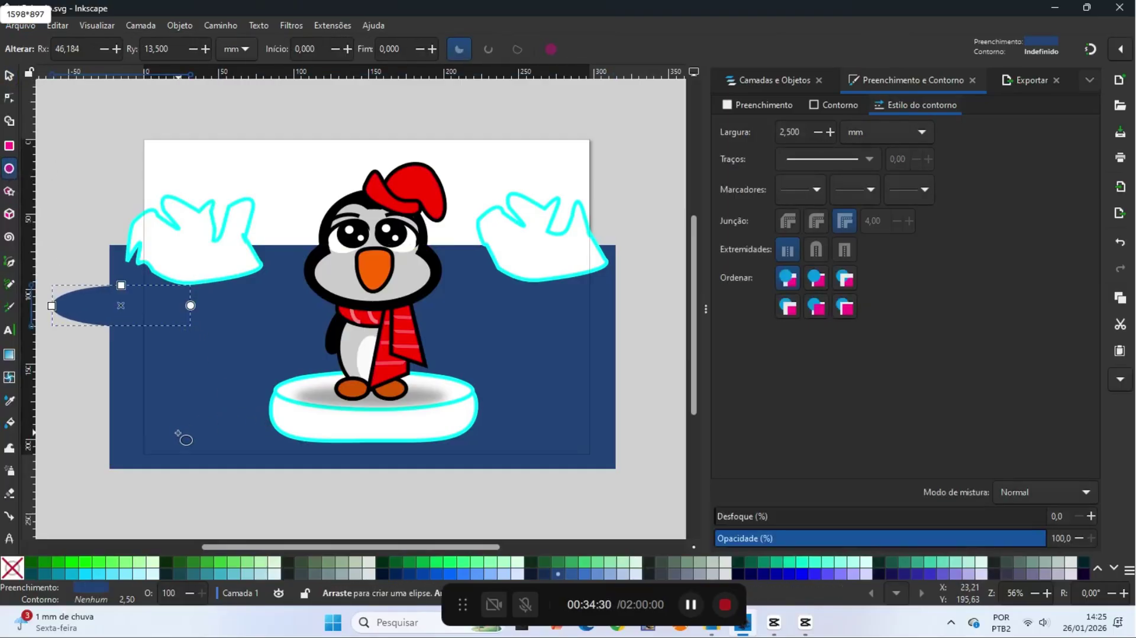
right_click(150, 561)
click(149, 513)
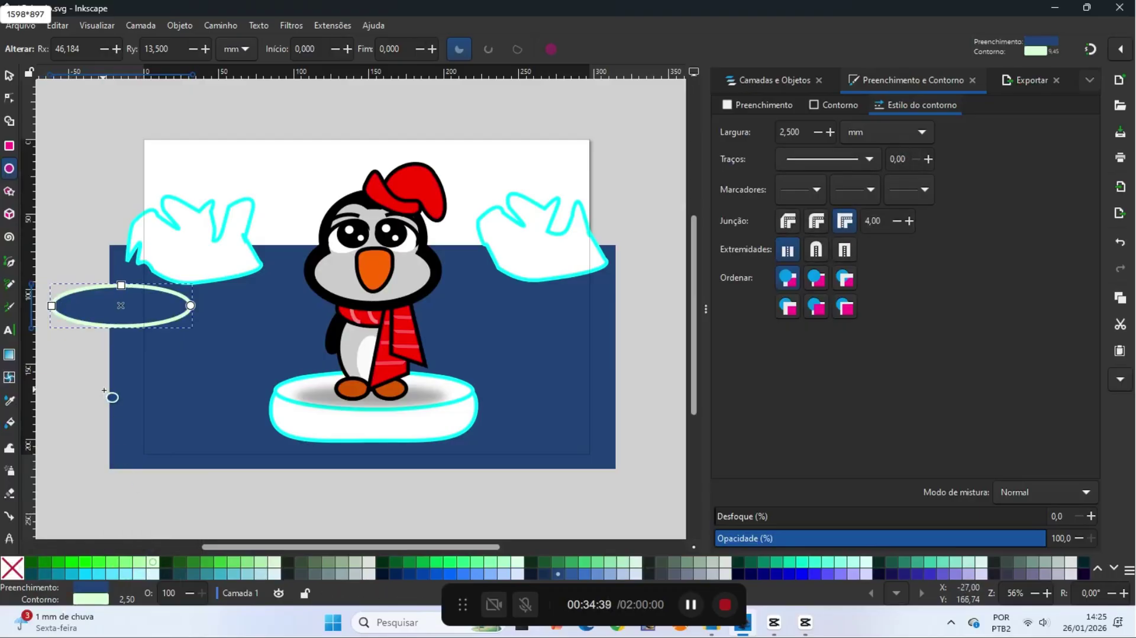
Move the ellipse over the base of the ice block and widen it to about 155.5 mm
click(9, 75)
drag(169, 304, 489, 447)
click(345, 441)
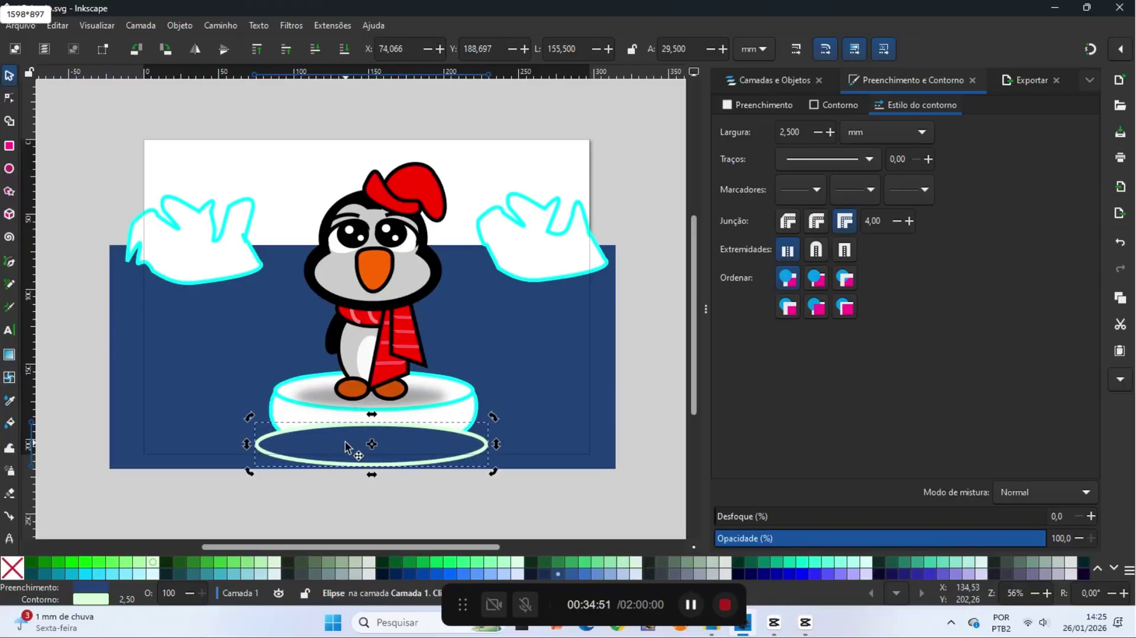
Duplicate the ellipse, lower the copy one level and enlarge it to about 180.6 × 39.4 mm as an outer ring
right_click(343, 443)
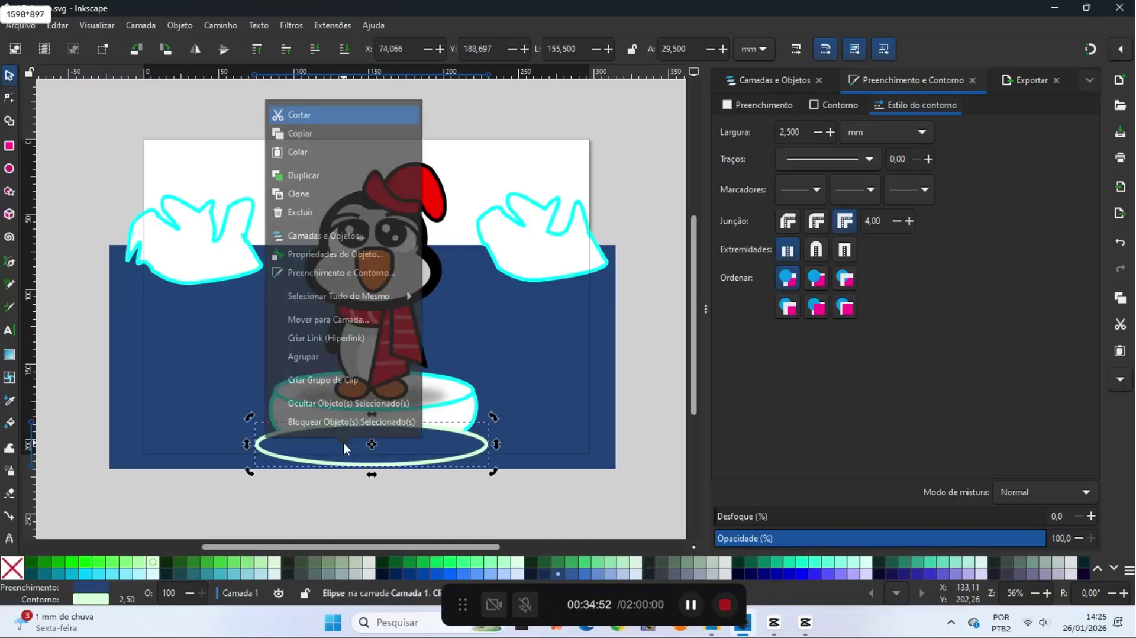
click(297, 172)
click(302, 453)
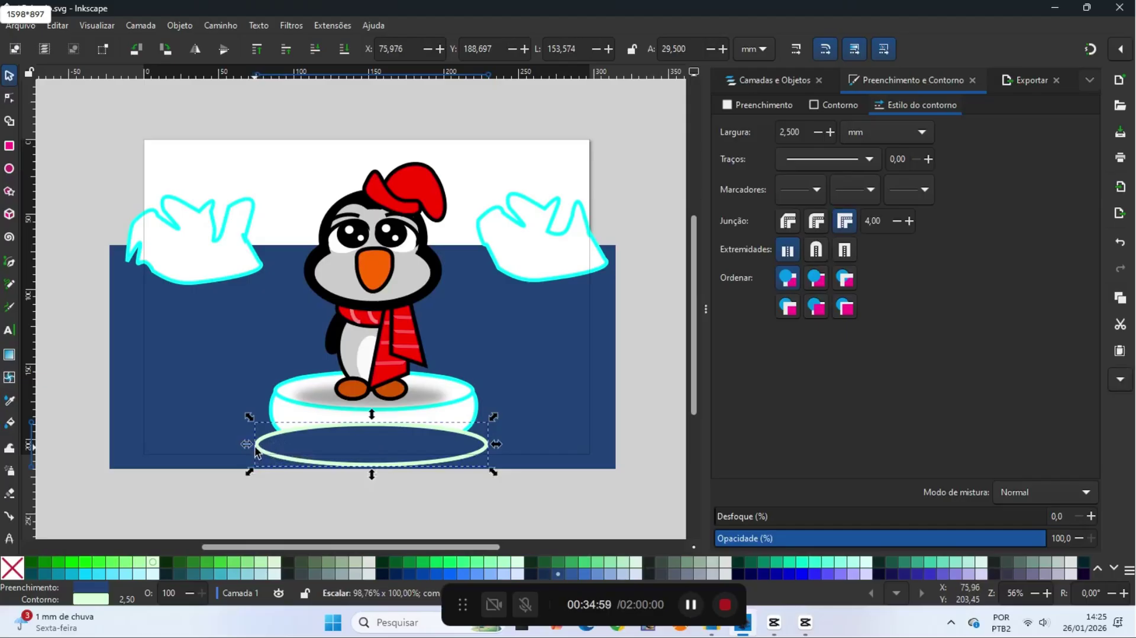
drag(253, 445, 229, 450)
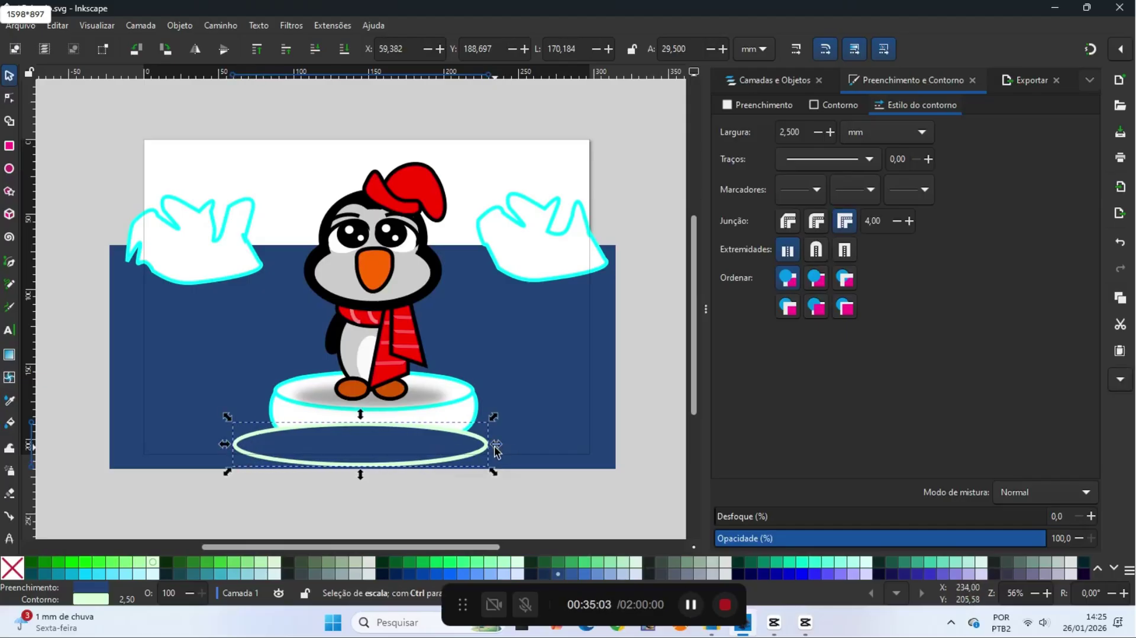
drag(491, 444, 510, 446)
click(179, 27)
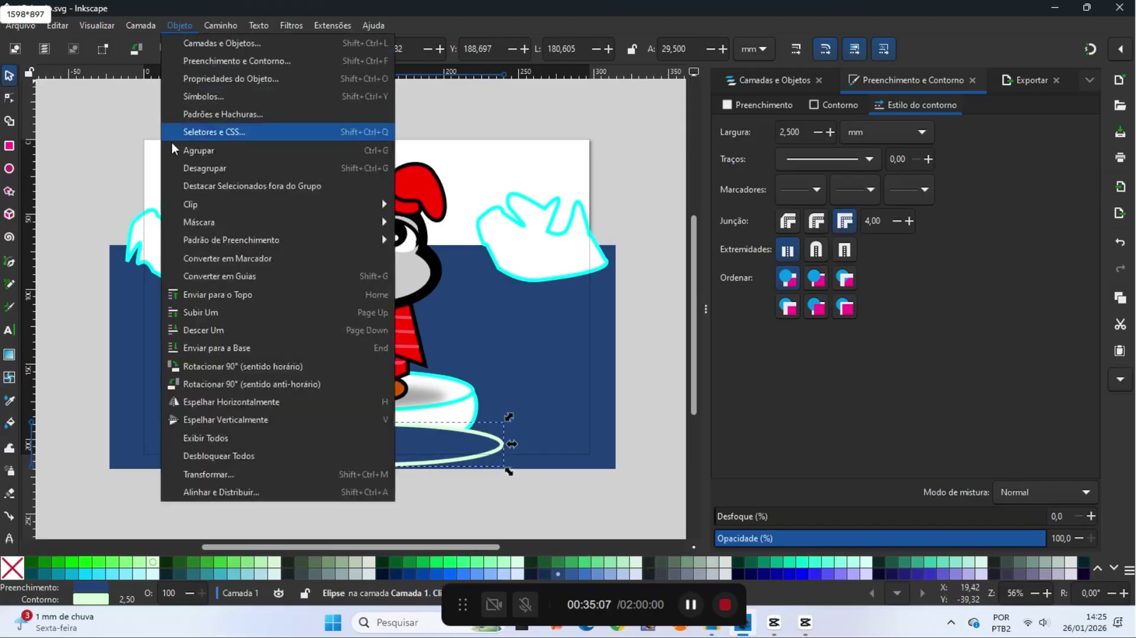
click(196, 329)
drag(364, 478, 367, 488)
Group the two ellipses and lower the group so it lies behind the ice block
click(195, 498)
drag(213, 490, 542, 415)
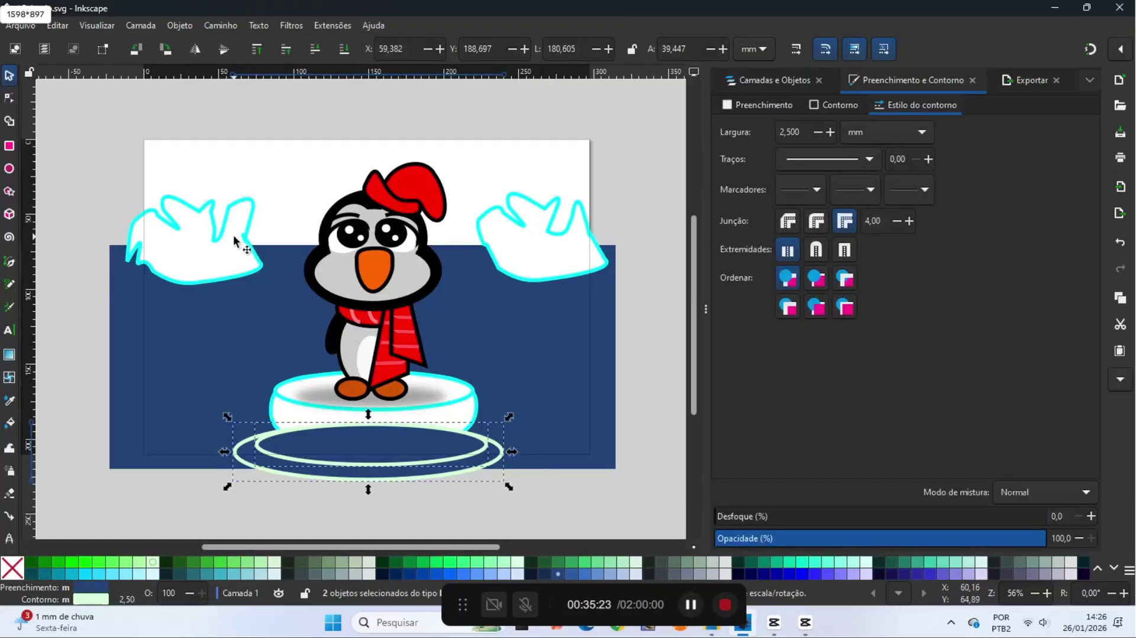
click(177, 26)
click(194, 150)
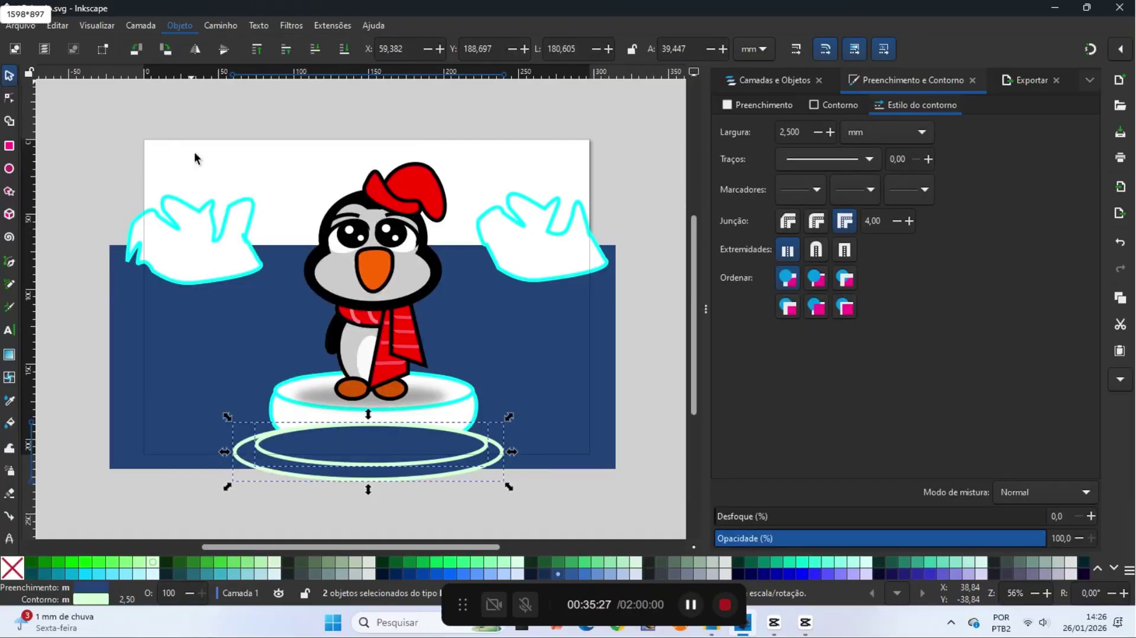
click(179, 25)
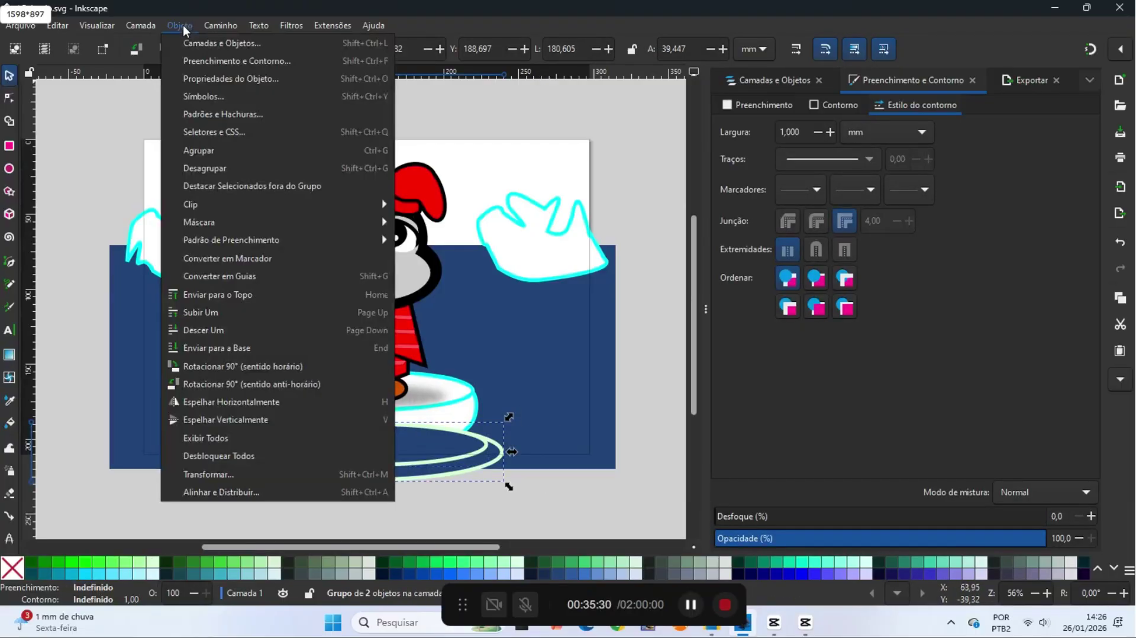
click(204, 329)
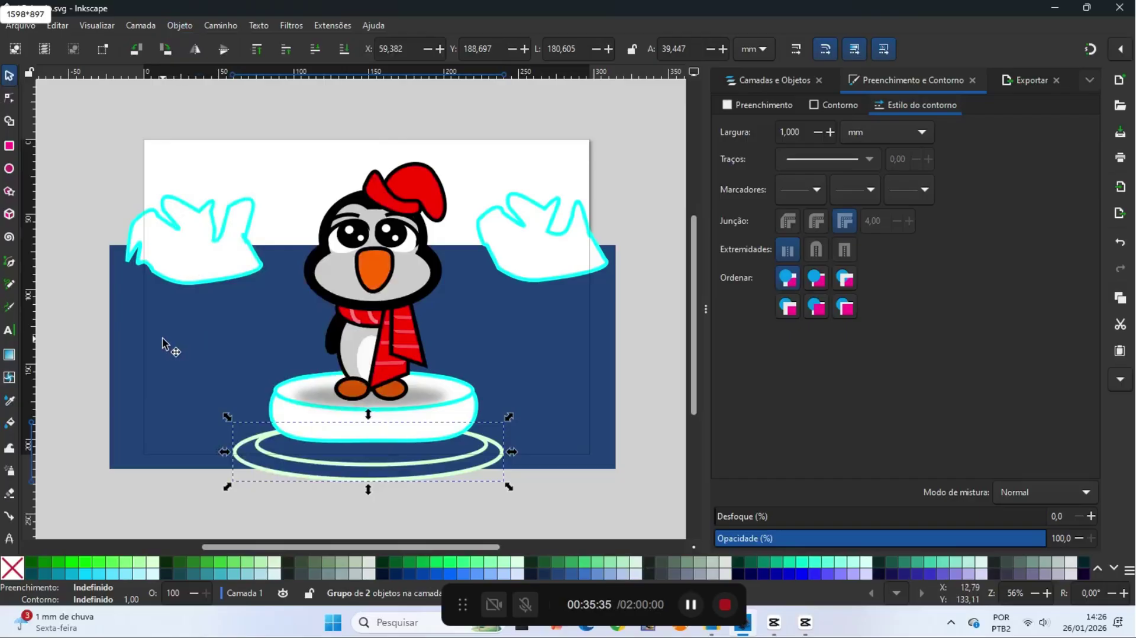
Nudge the water ring group up to Y about 179.7 mm around the base of the ice block
key(Up)
key(Up)
key(Up)
key(Up)
key(Up)
key(Up)
key(Up)
key(Up)
key(Up)
key(Up)
key(Up)
key(Up)
key(Up)
key(Up)
key(Up)
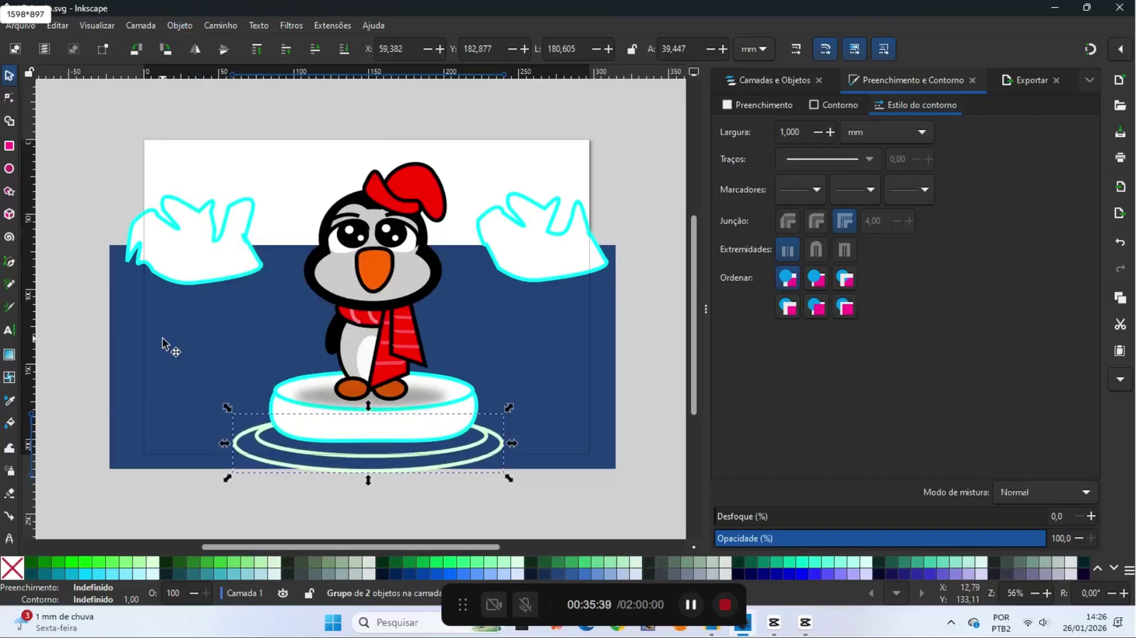
key(Up)
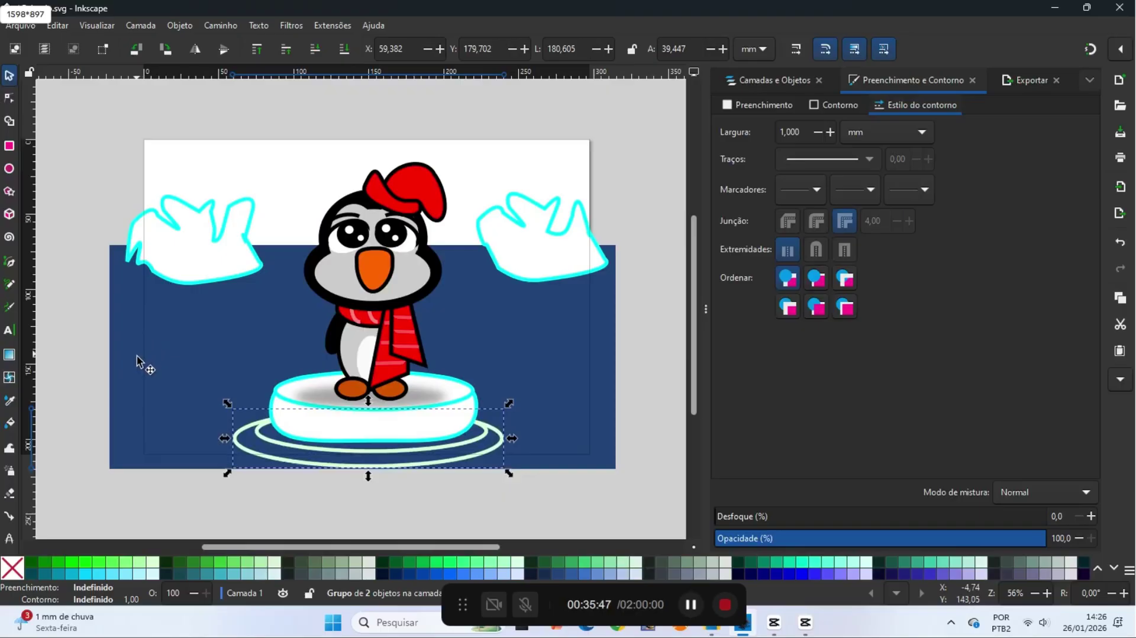
Place a duplicate of the rings, scaled to about 126.5 × 30.1 mm, behind the left iceberg's base and save the drawing
right_click(275, 447)
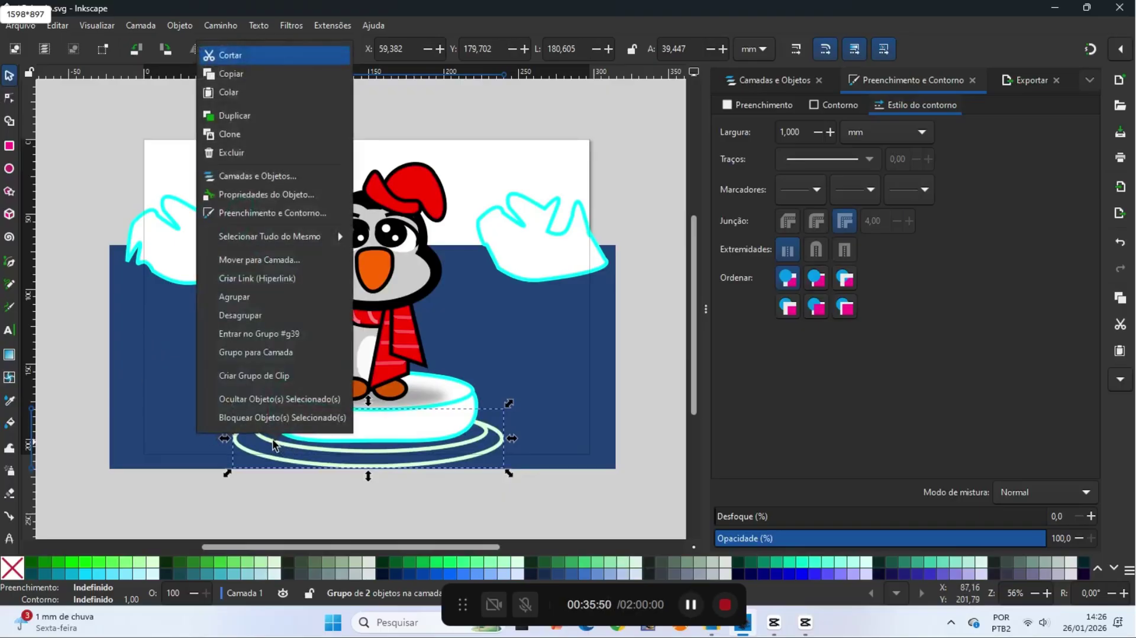
click(231, 123)
drag(329, 430, 192, 282)
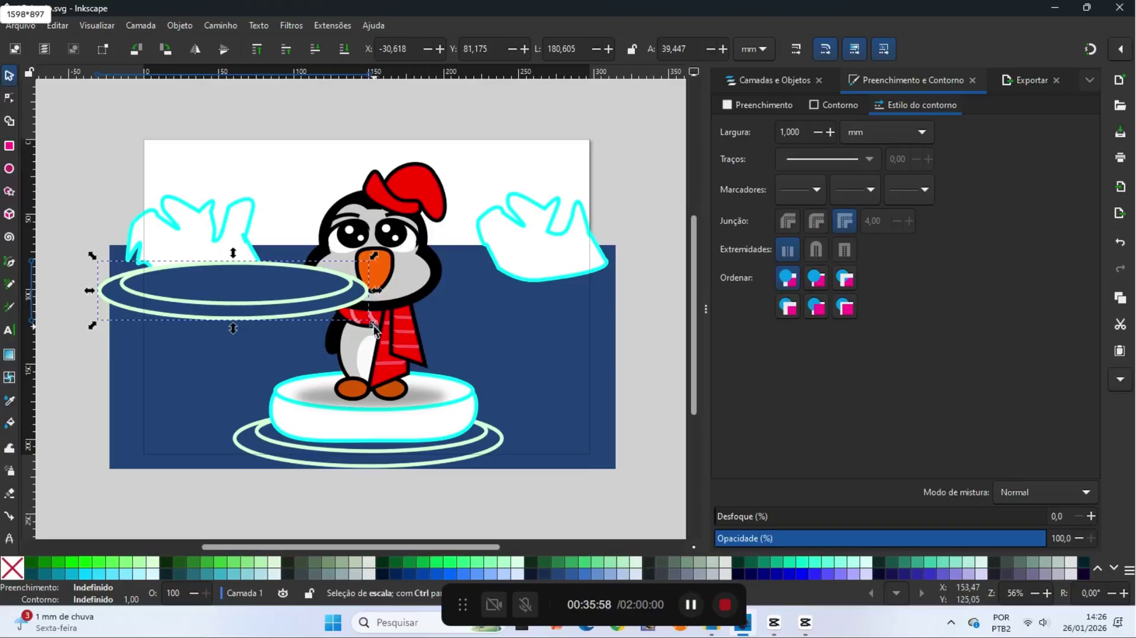
drag(373, 324, 294, 312)
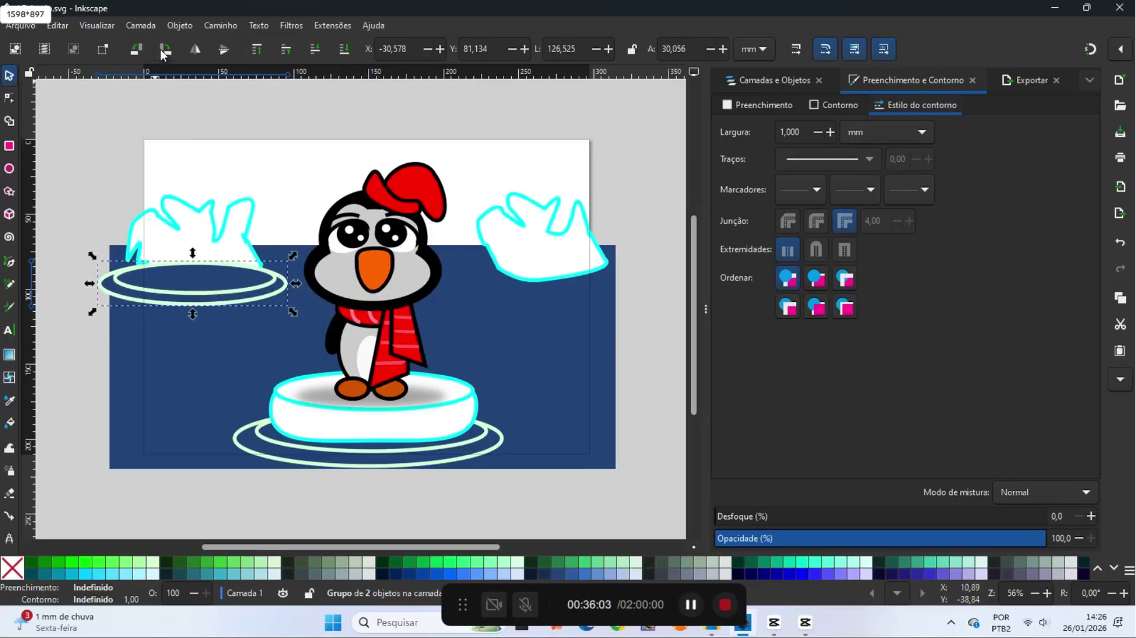
click(178, 25)
click(201, 330)
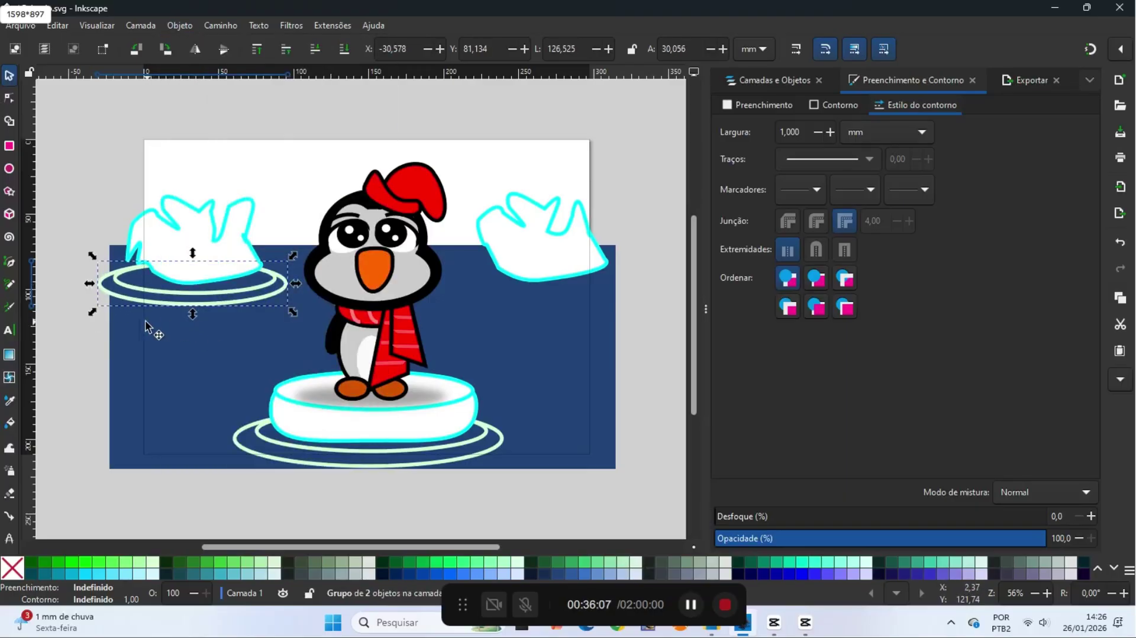
click(21, 28)
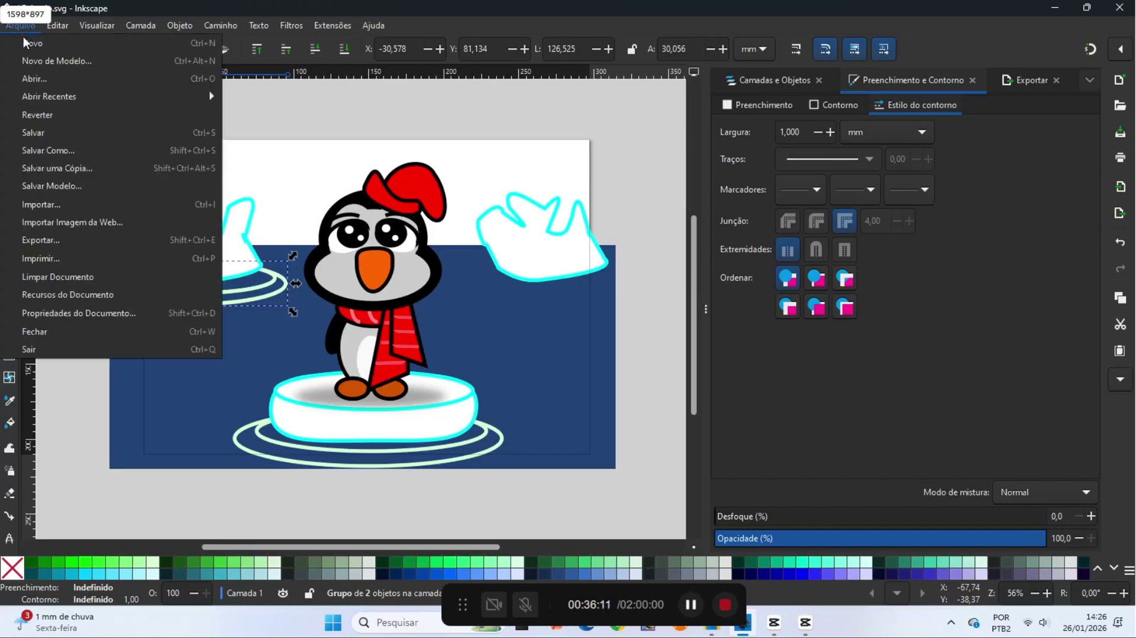
click(40, 129)
Duplicate the small rings, place the copy behind the right iceberg's base at X about 218.6 mm and save the drawing
right_click(205, 295)
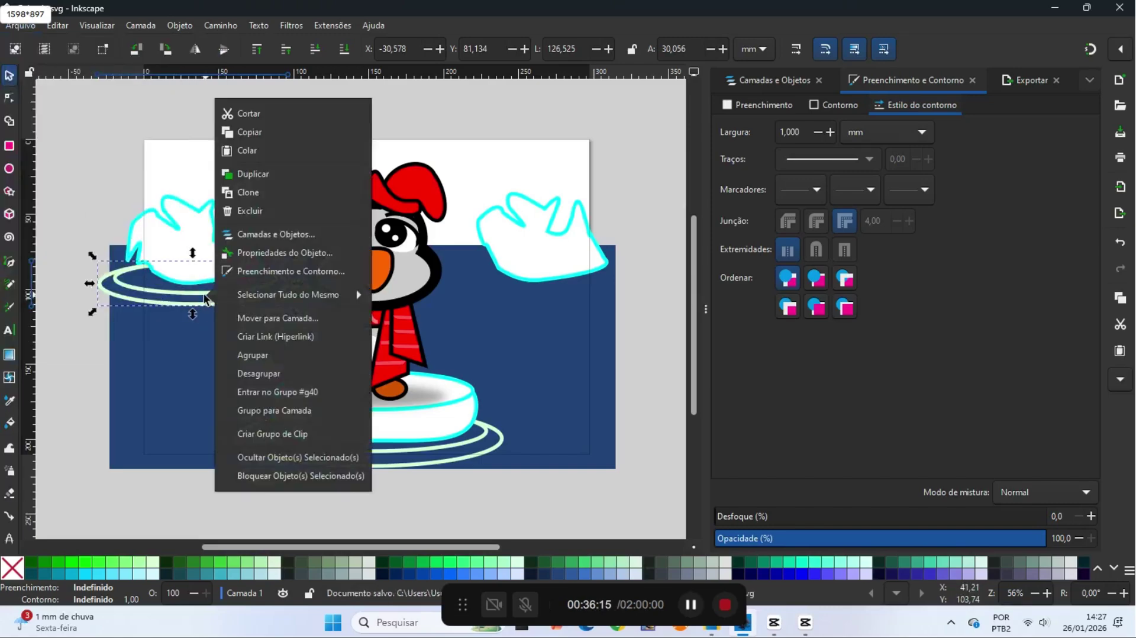
click(254, 176)
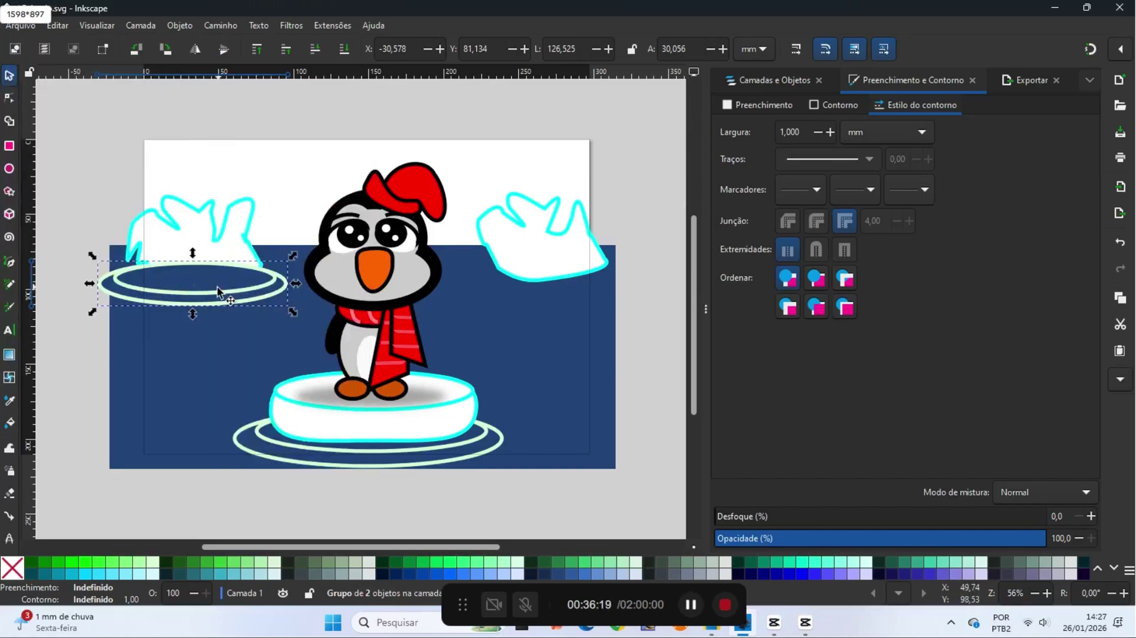
drag(223, 294, 595, 286)
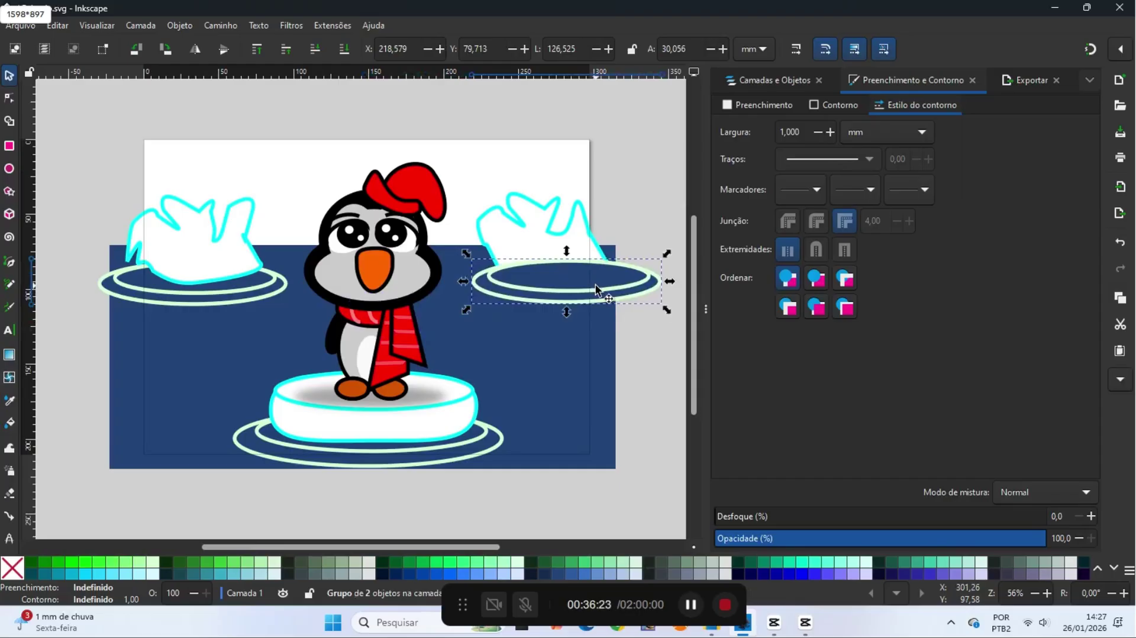
click(179, 25)
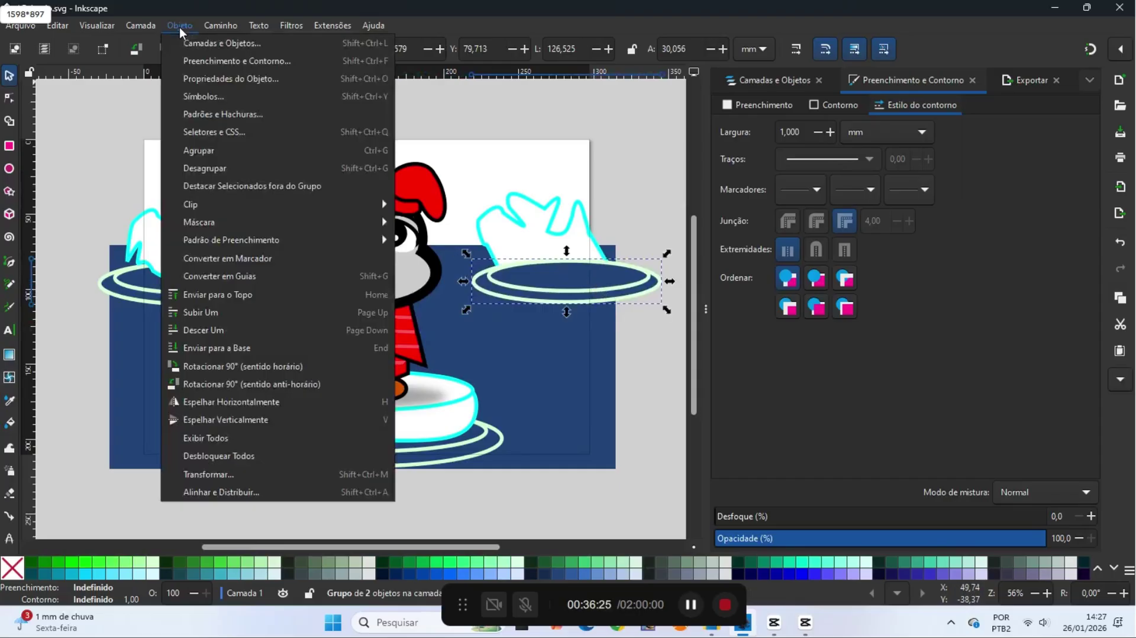
click(201, 330)
click(79, 205)
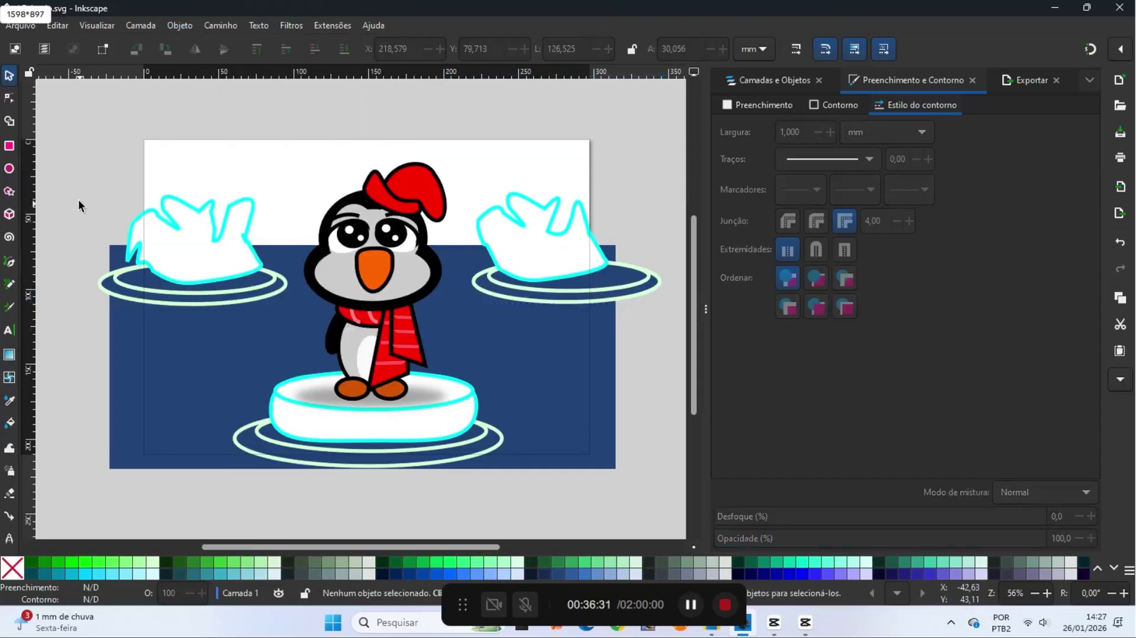
click(20, 24)
click(41, 132)
Draw a rectangle about 309 × 99 mm over the upper part of the page and save the drawing
click(9, 145)
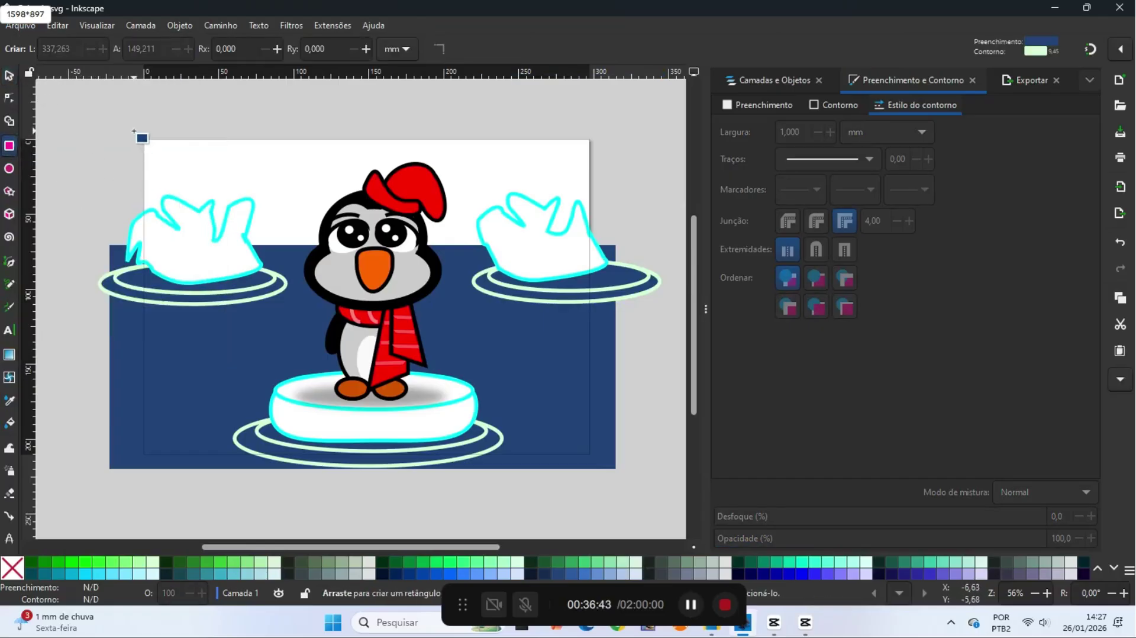
drag(134, 130, 598, 278)
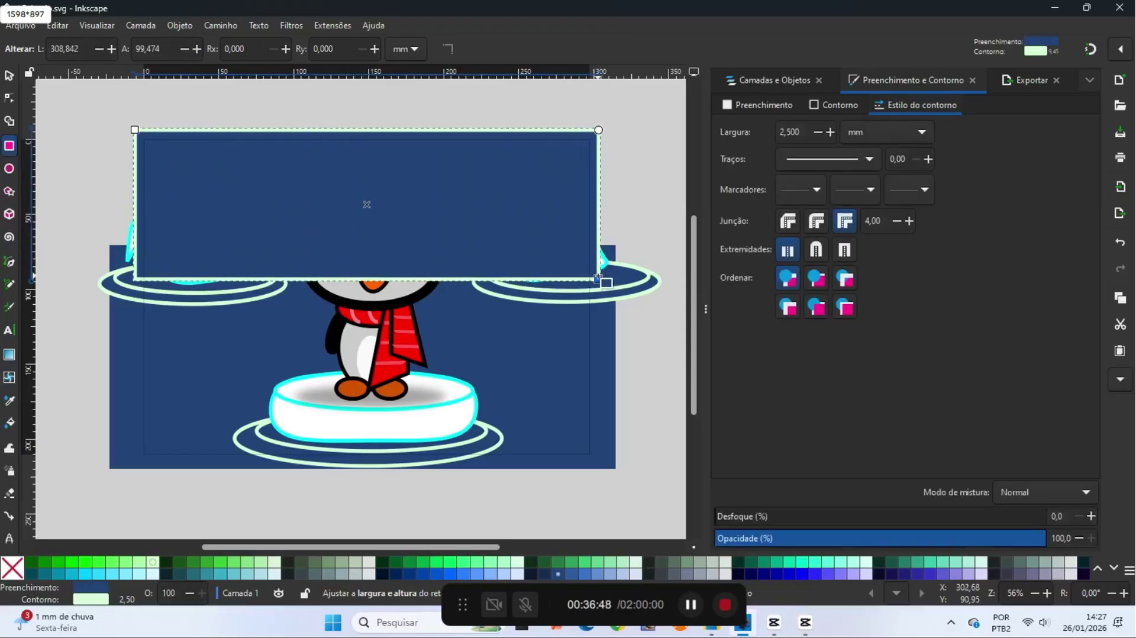
click(1098, 570)
click(1113, 567)
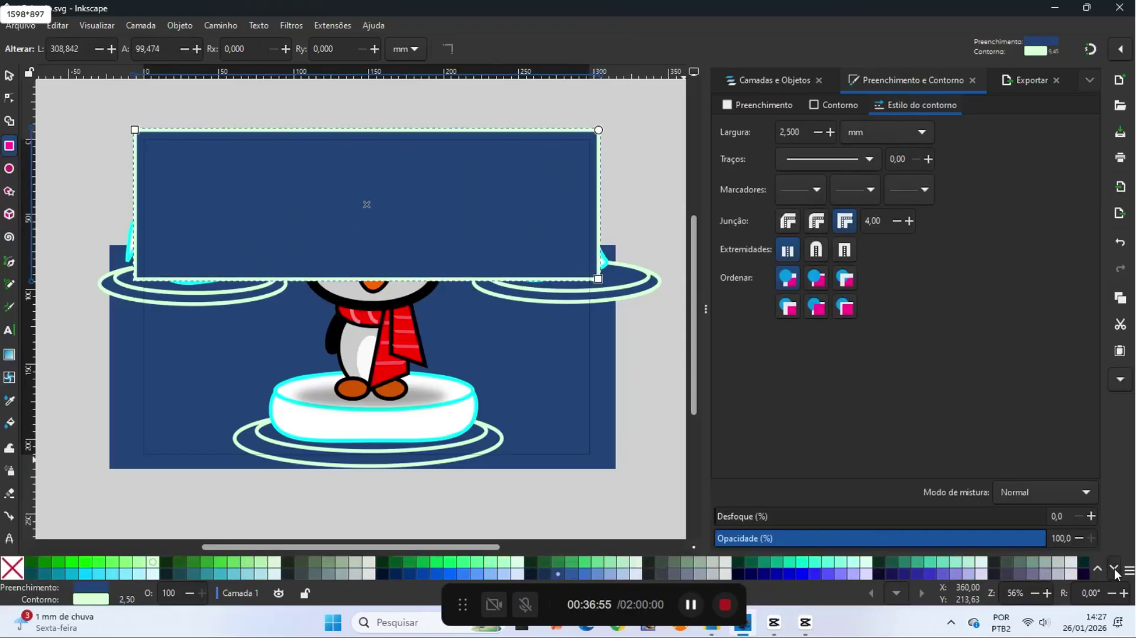
click(1113, 568)
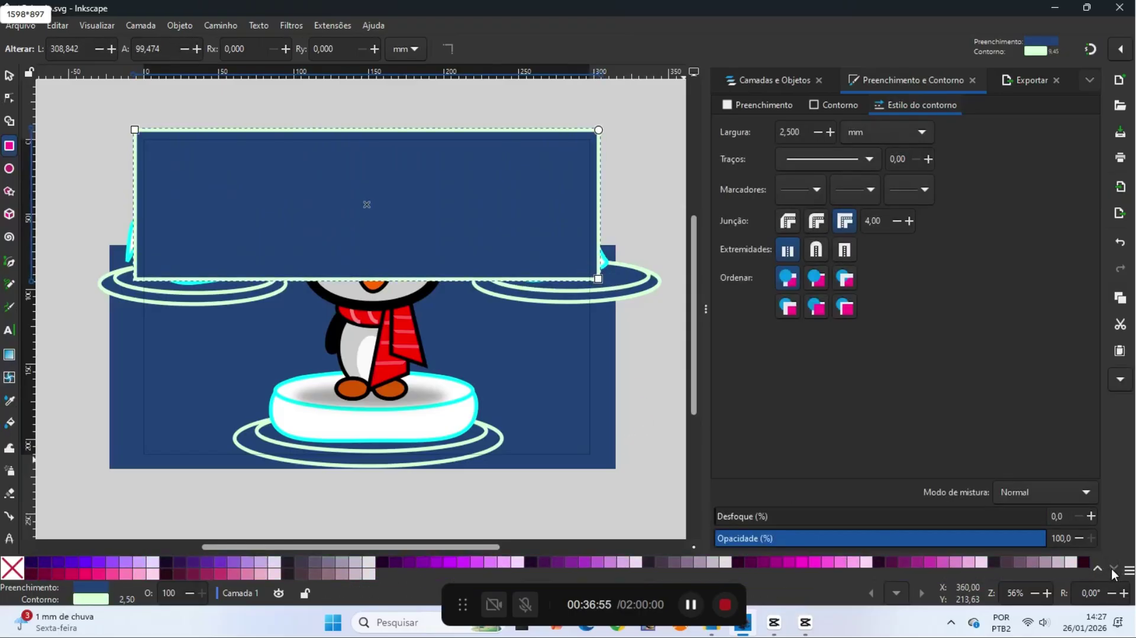
click(20, 25)
click(48, 133)
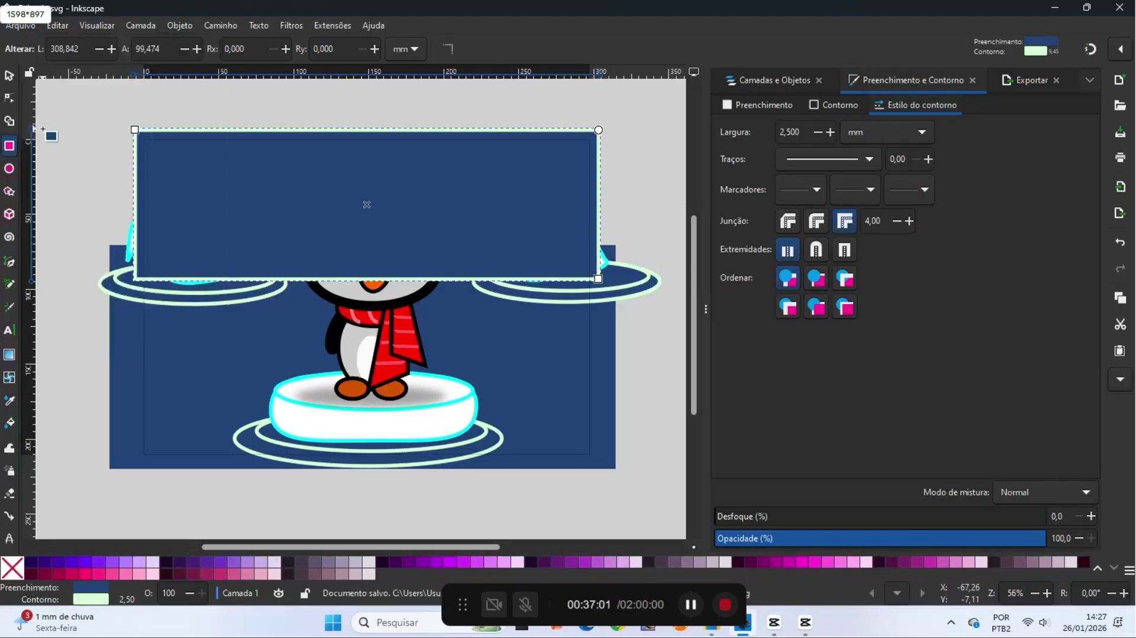
Fill the upper rectangle with bright purple and apply a vertical linear gradient that fades to transparent towards its upper edge
click(220, 562)
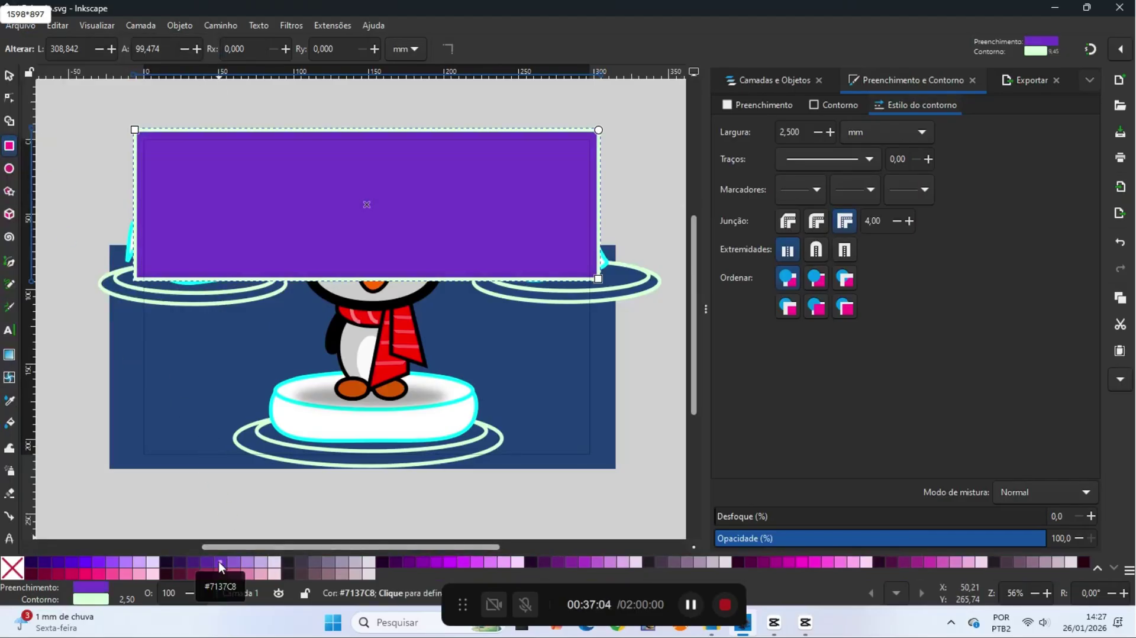
click(444, 563)
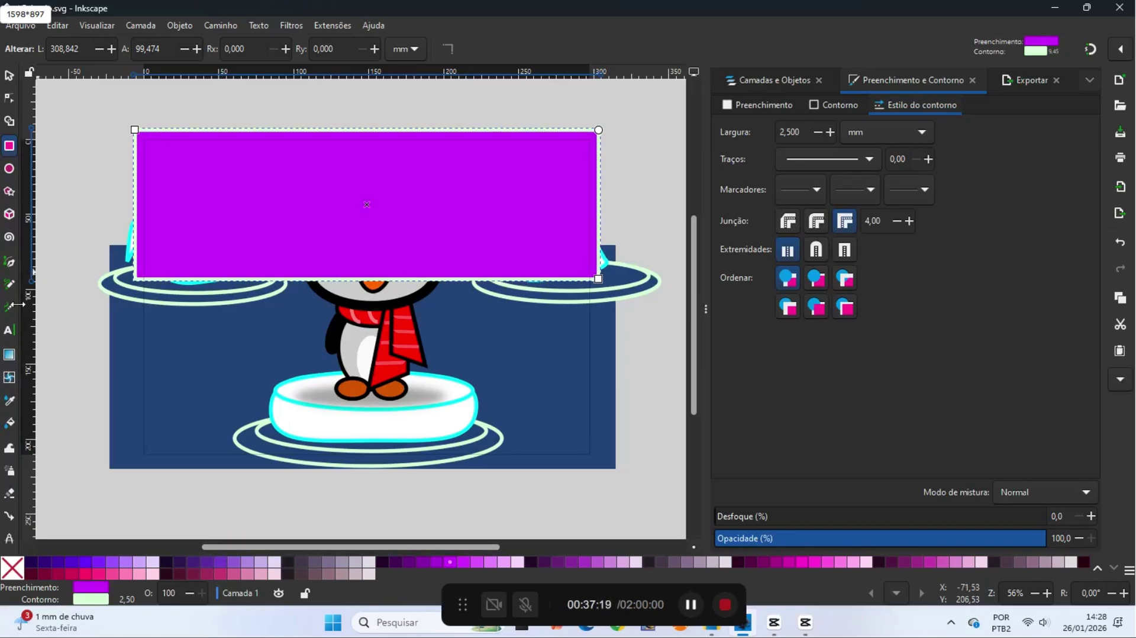
click(10, 355)
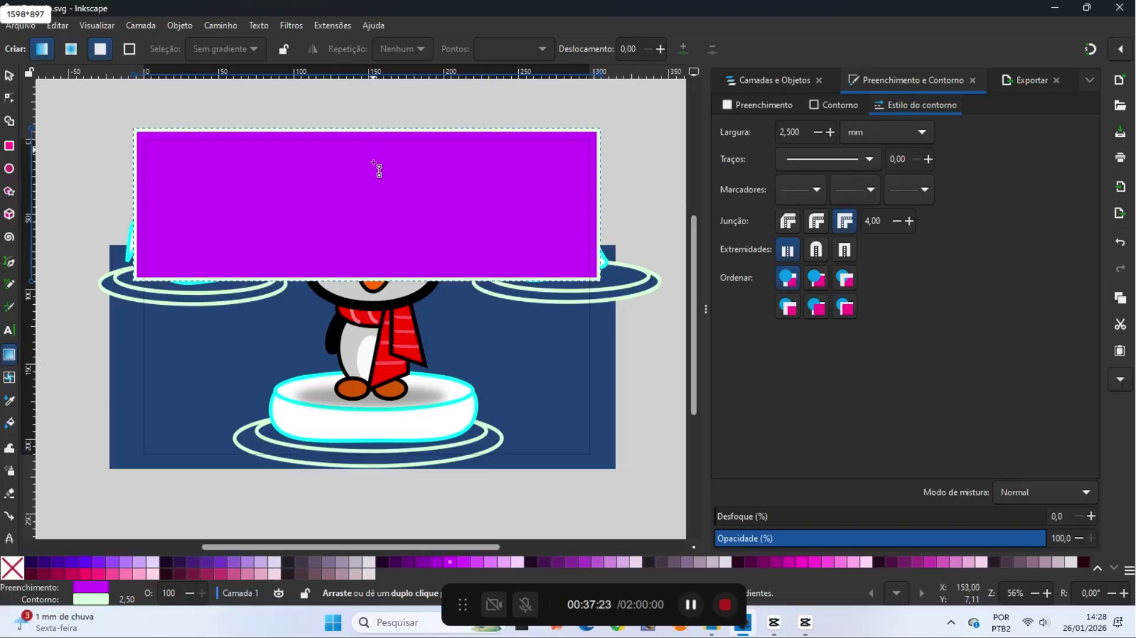
drag(371, 149, 373, 220)
Change the transparent upper stop of the sky rectangle's gradient to light yellow
click(375, 116)
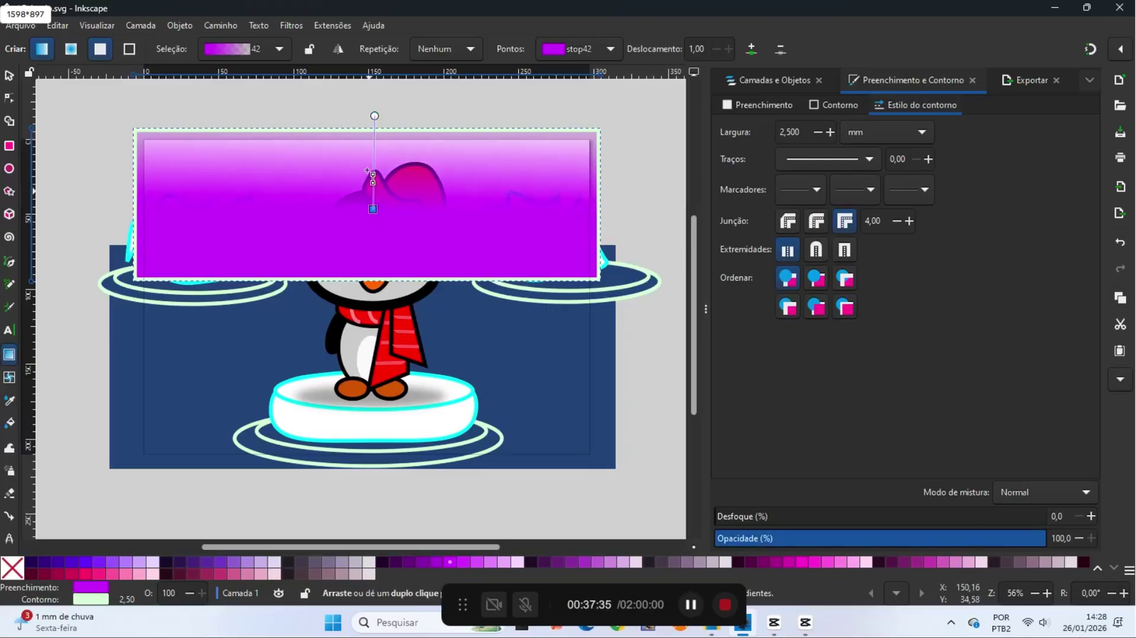
click(1098, 566)
click(1098, 566)
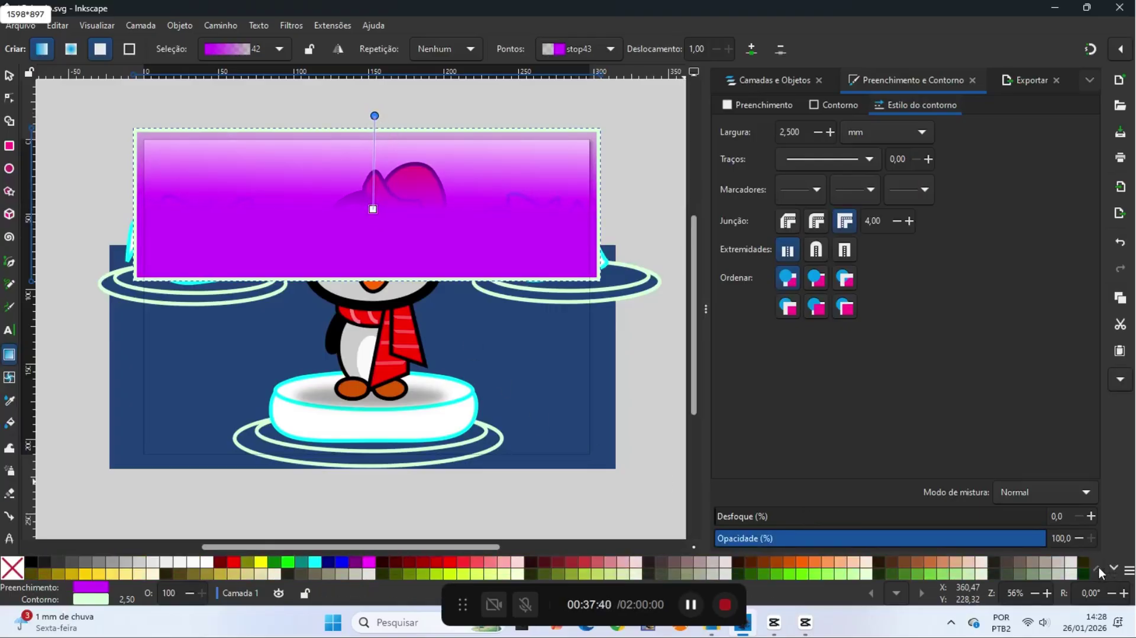
click(110, 572)
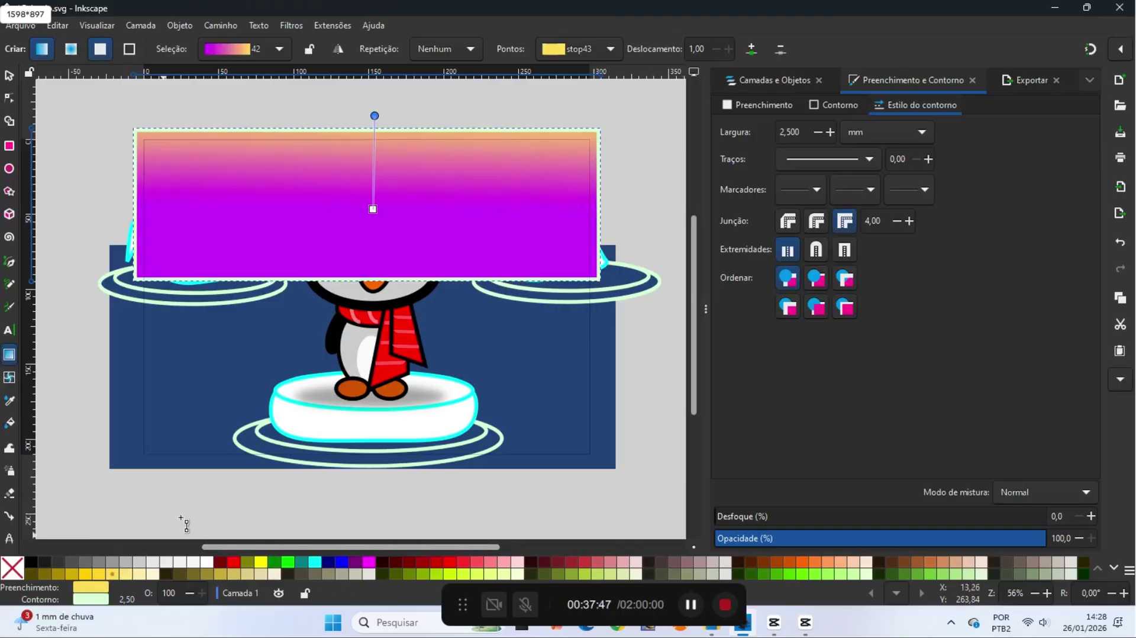
Move both stops of the sky gradient downwards, placing the purple one near the rectangle's lower edge, and save the drawing
drag(374, 116, 374, 151)
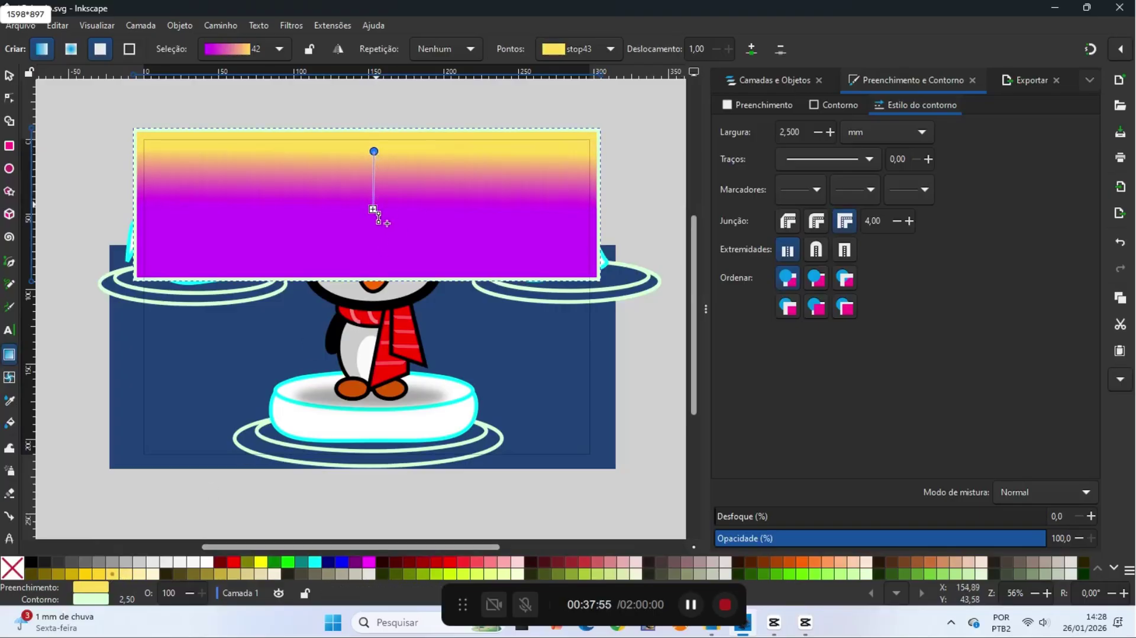
drag(373, 209, 378, 256)
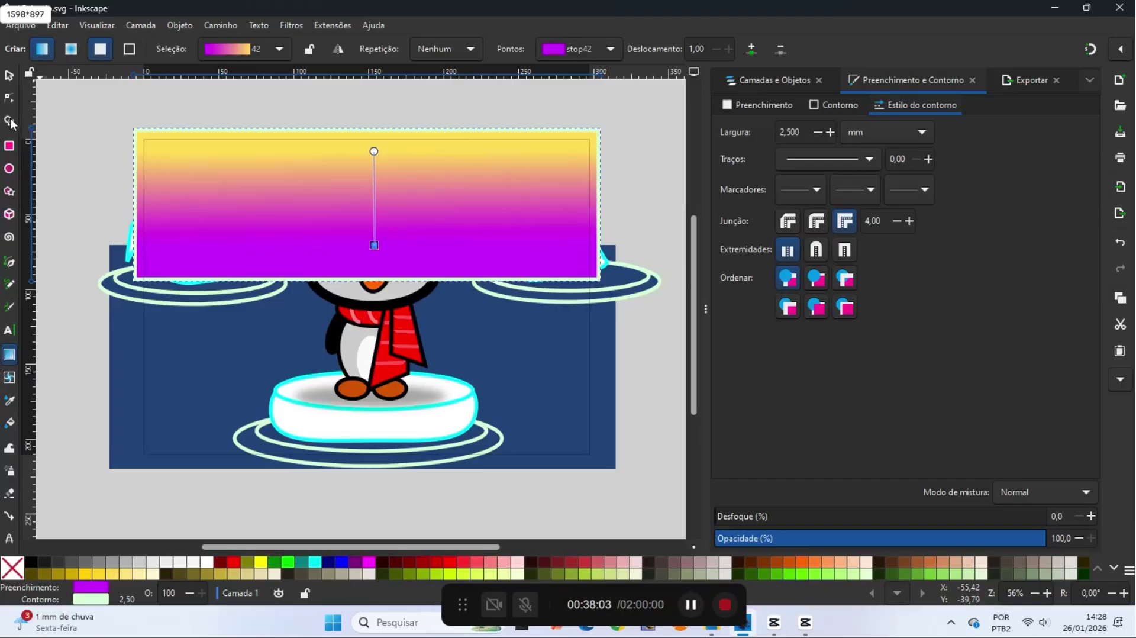
key(Escape)
click(8, 77)
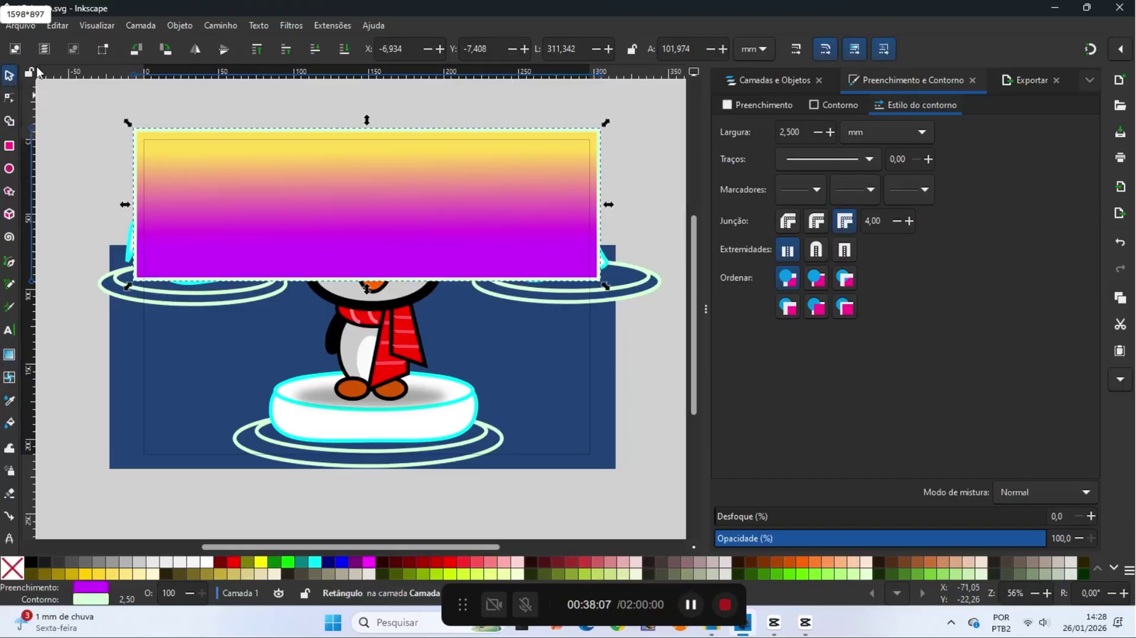
click(22, 25)
click(39, 132)
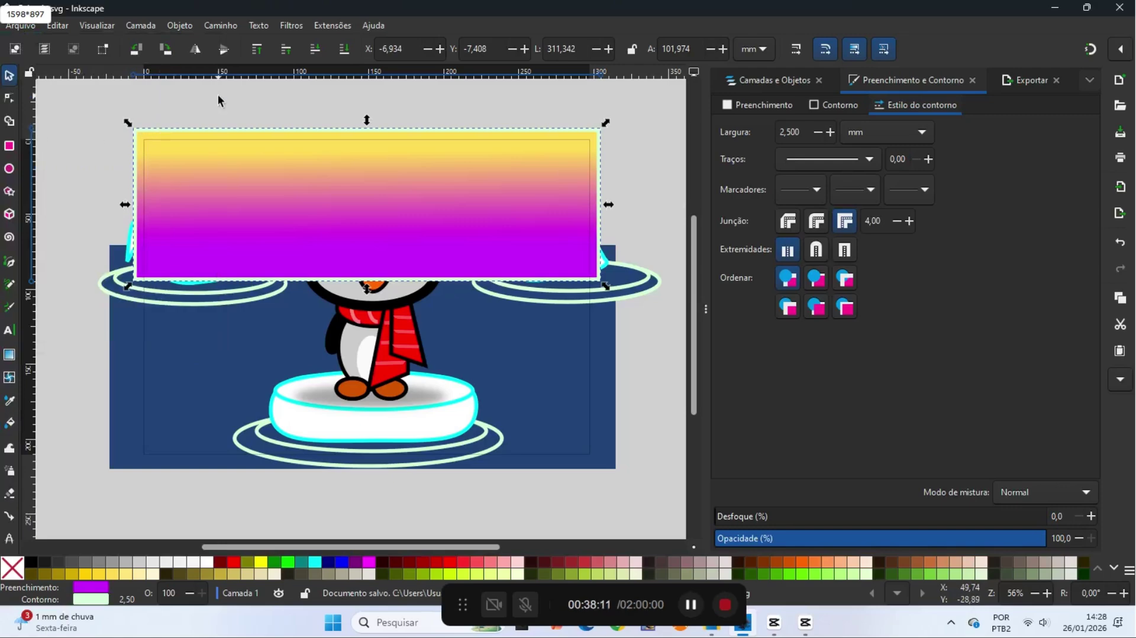
Send the gradient sky rectangle to the back, behind the water, icebergs and penguin, and save the drawing
click(181, 26)
click(219, 350)
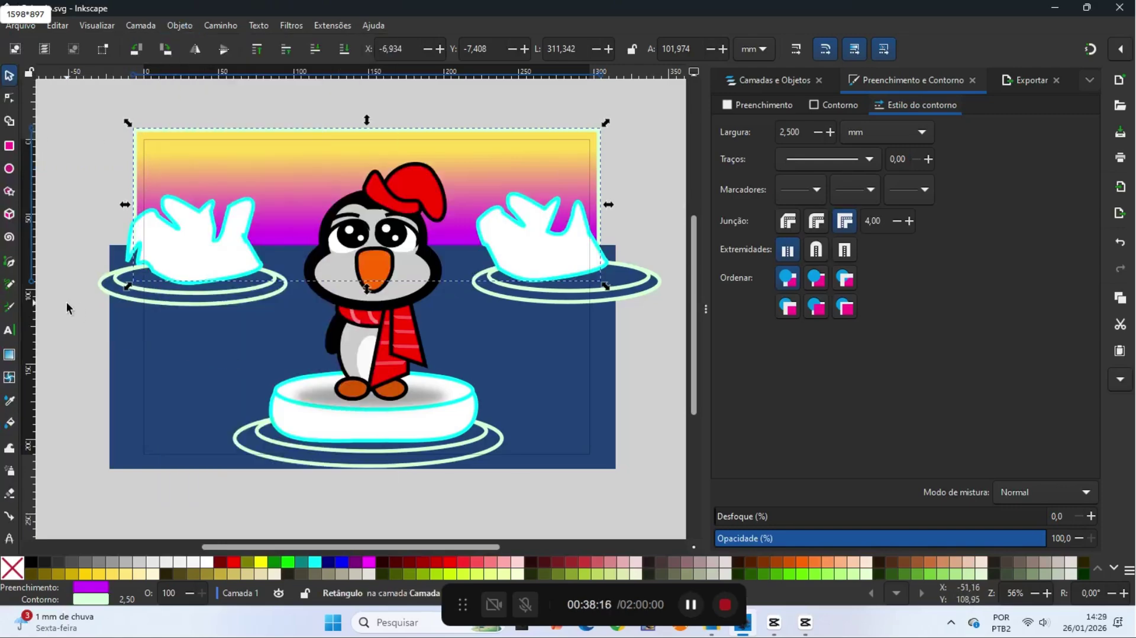
click(69, 237)
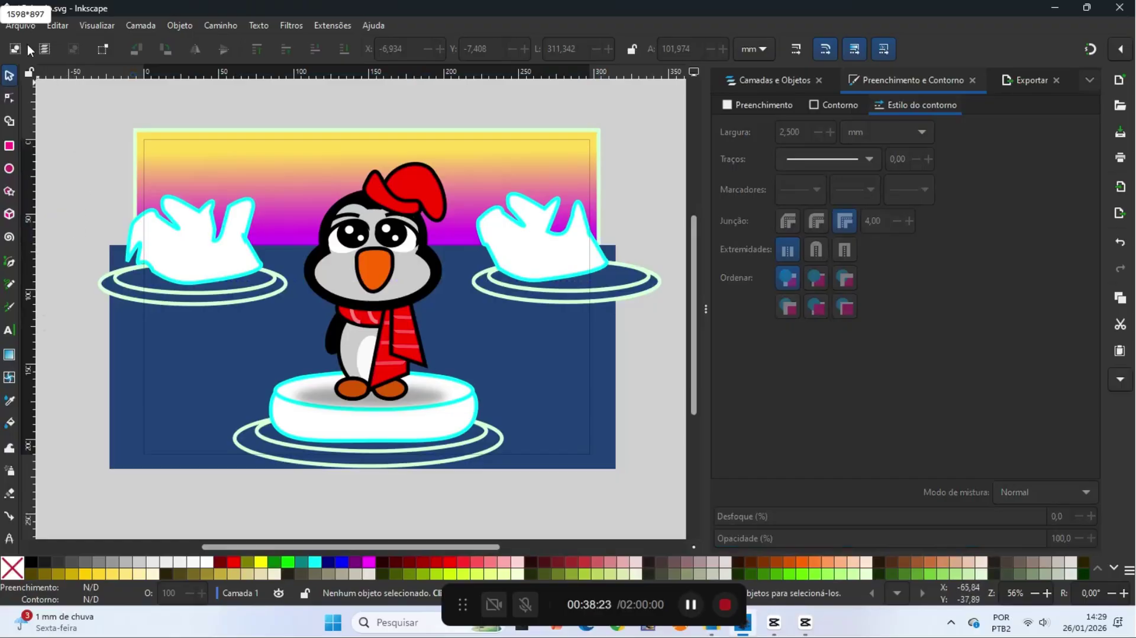
click(21, 25)
click(42, 133)
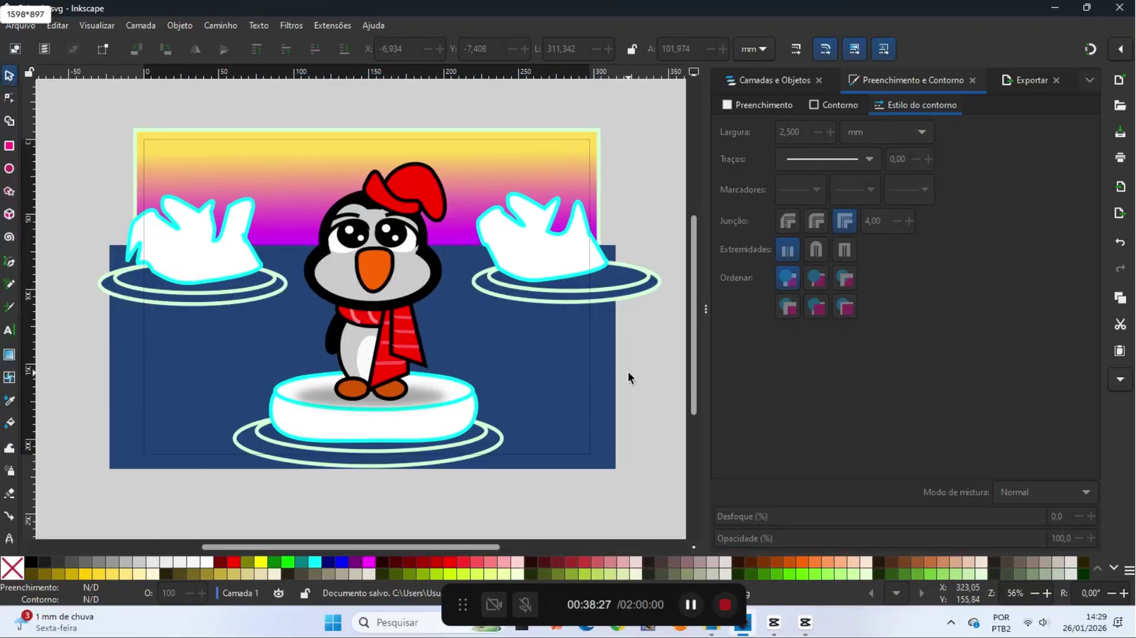